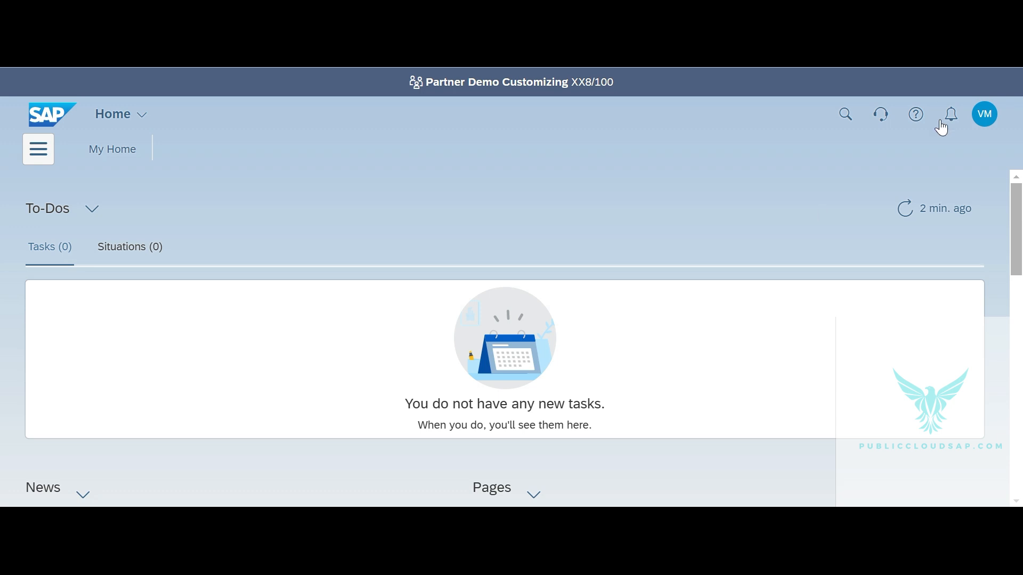
# In Maintain Business Partner, find the organization Domestic Customer IN 1 by its business partner number and open its record
pyautogui.click(846, 114)
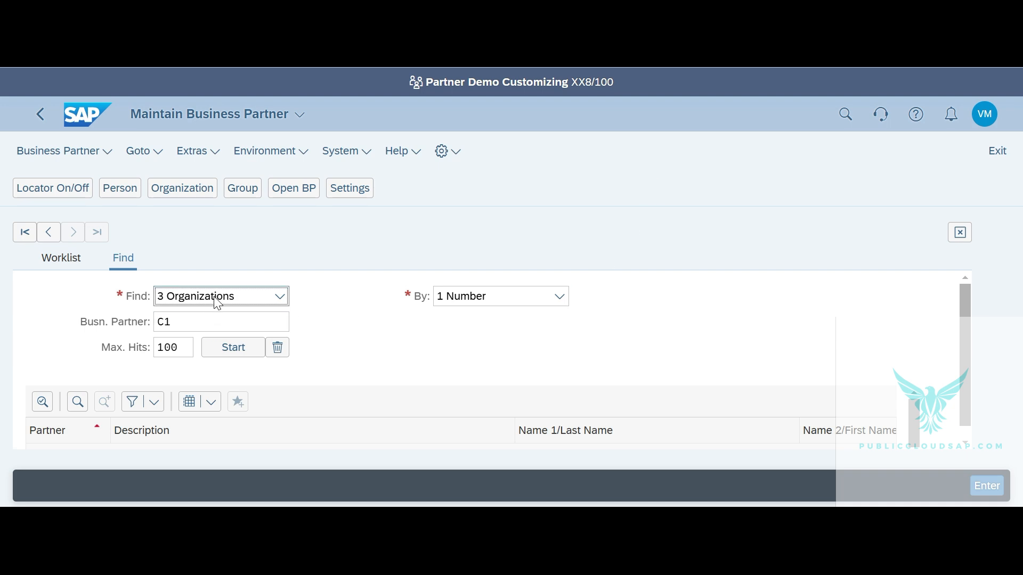
pyautogui.click(205, 330)
pyautogui.press('BackSpace')
pyautogui.press('BackSpace')
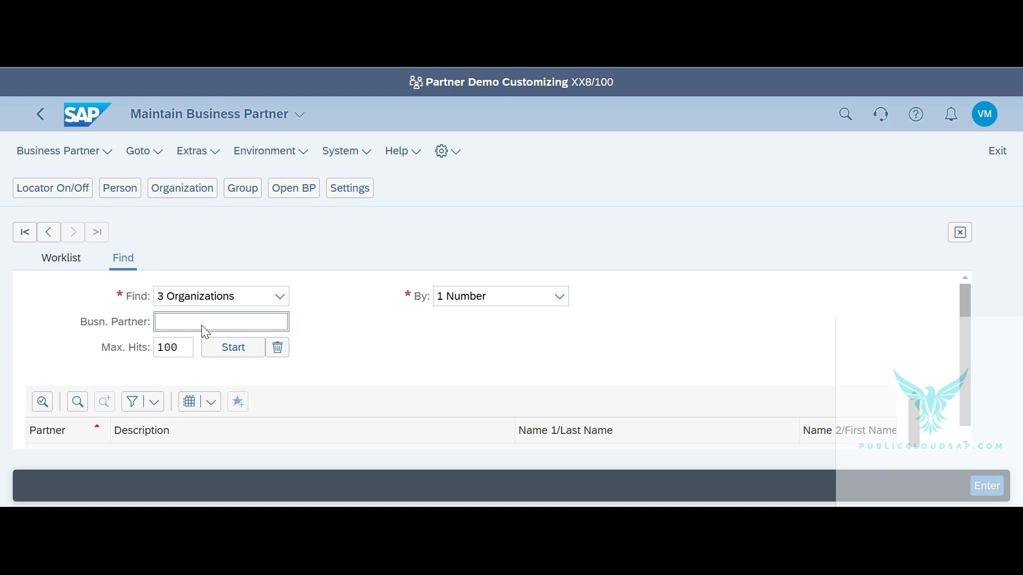
pyautogui.write('181')
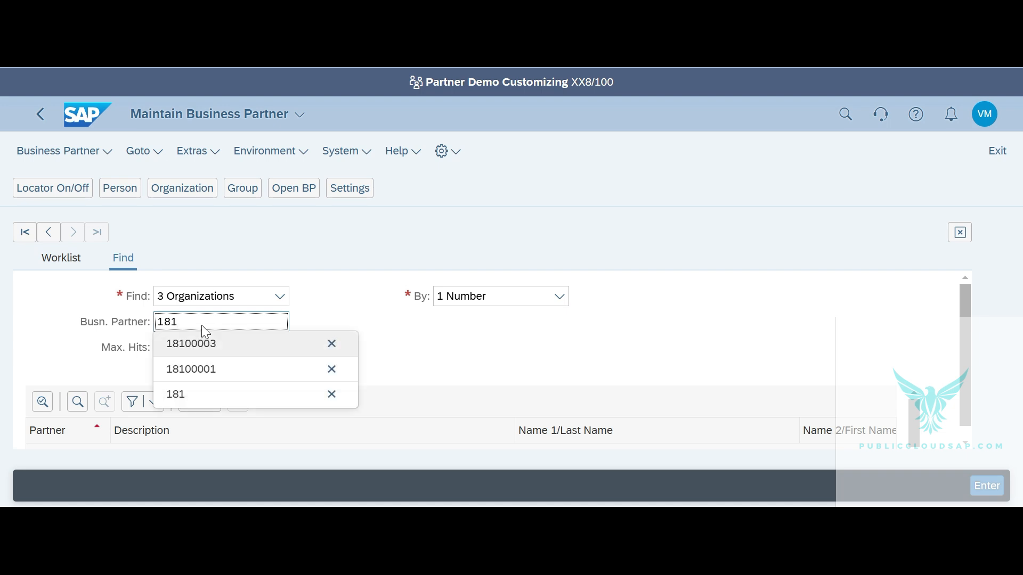
pyautogui.write('00001')
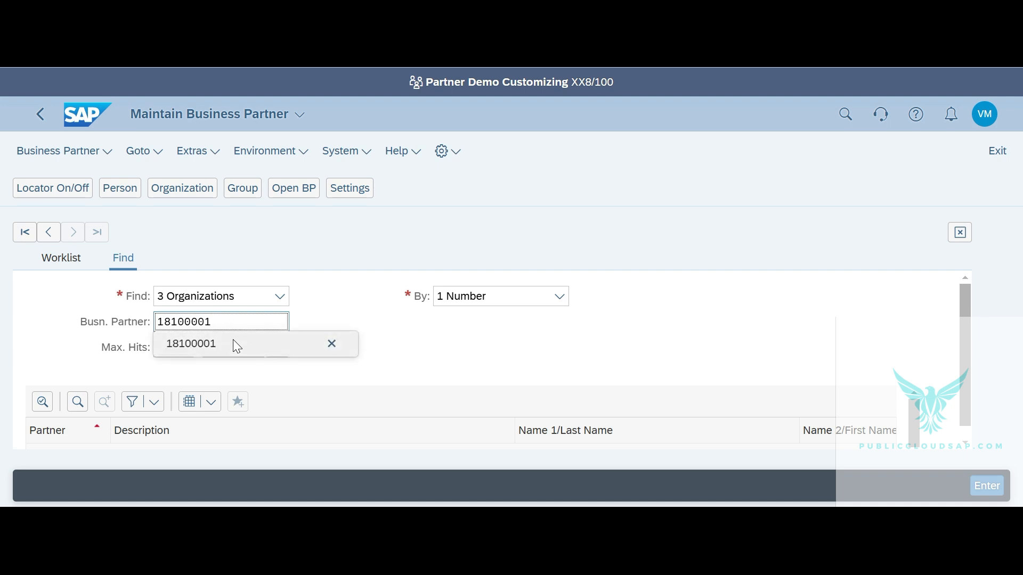
pyautogui.click(234, 351)
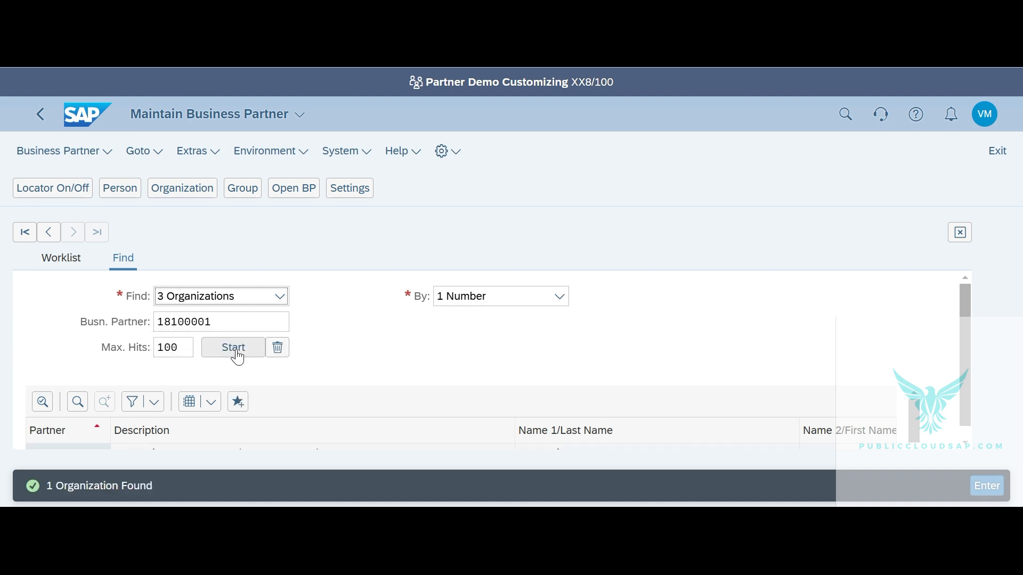
pyautogui.scroll(-1, 342, 378)
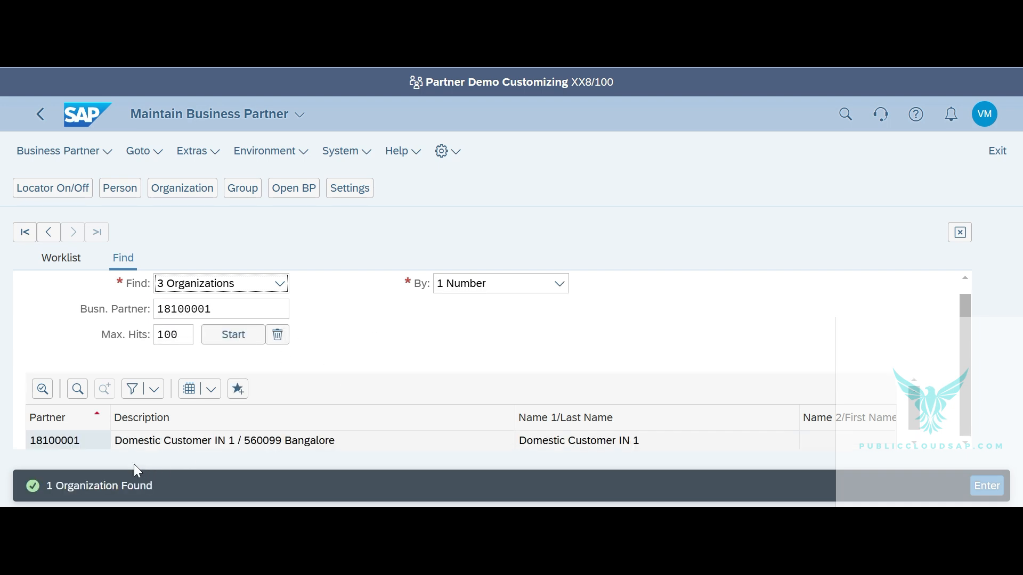
pyautogui.doubleClick(117, 442)
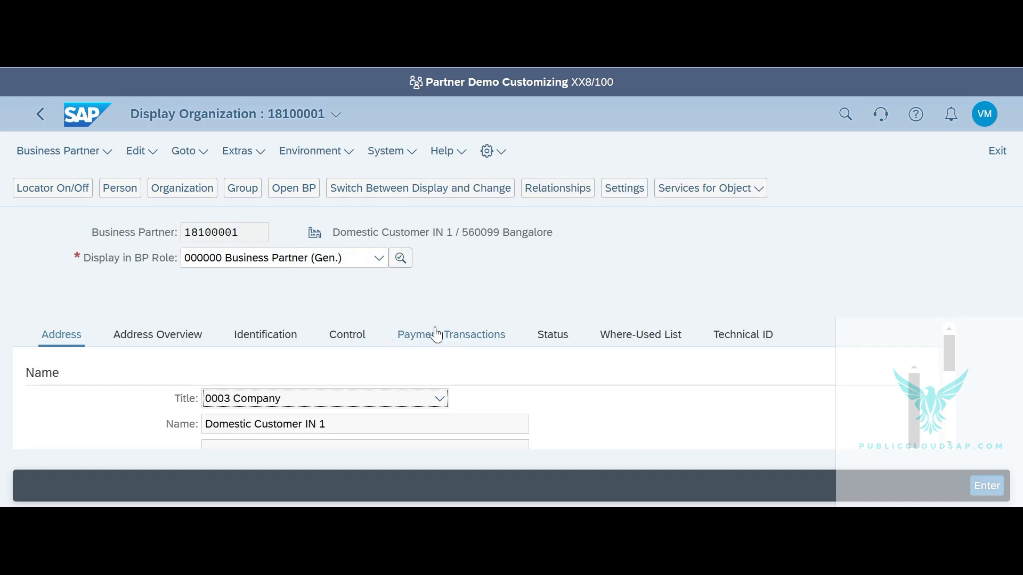
# Open the company code data of the role FLCU00 Customer (Fin.Accounting) in change mode
pyautogui.click(363, 260)
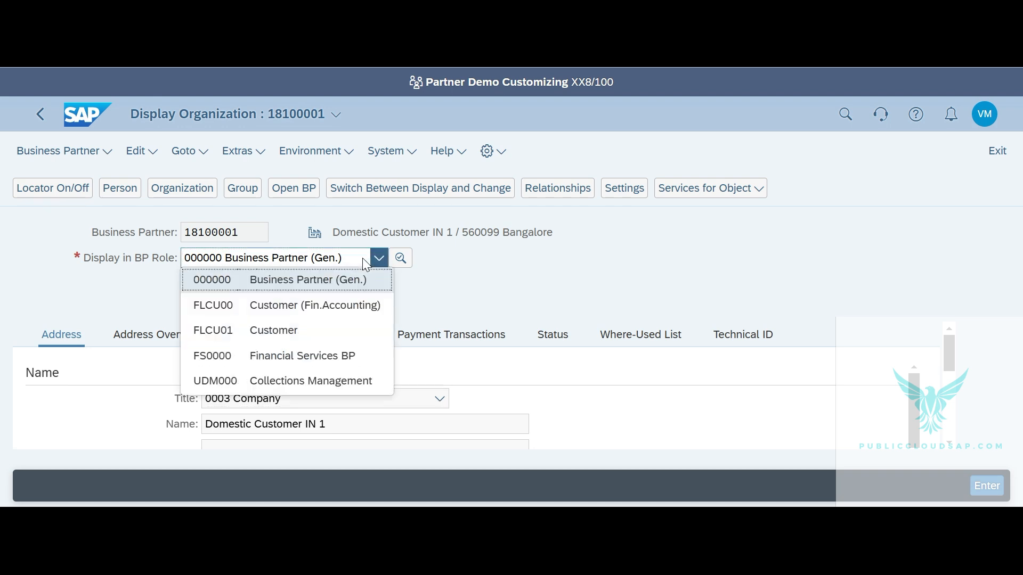
pyautogui.click(341, 317)
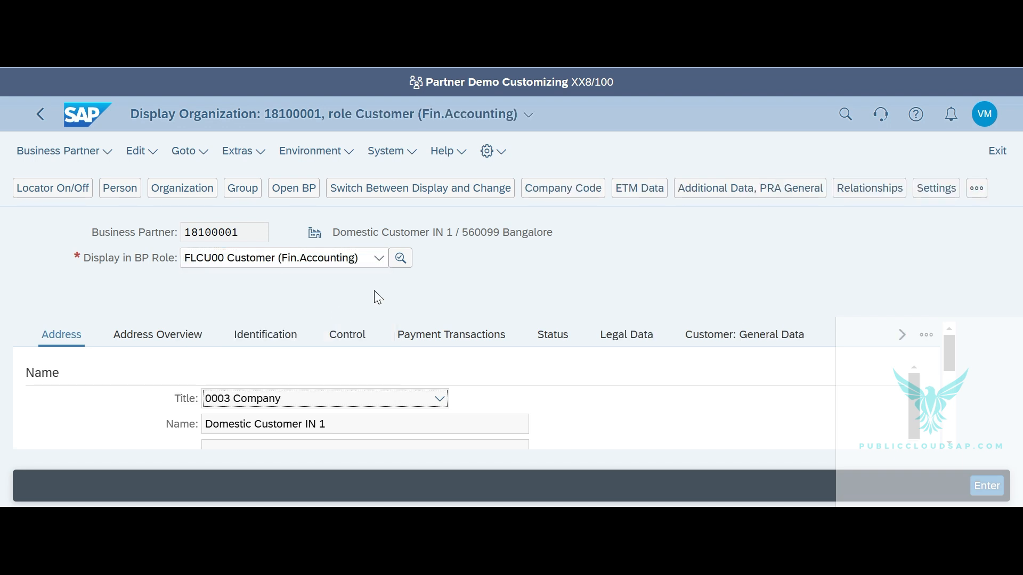
pyautogui.click(402, 189)
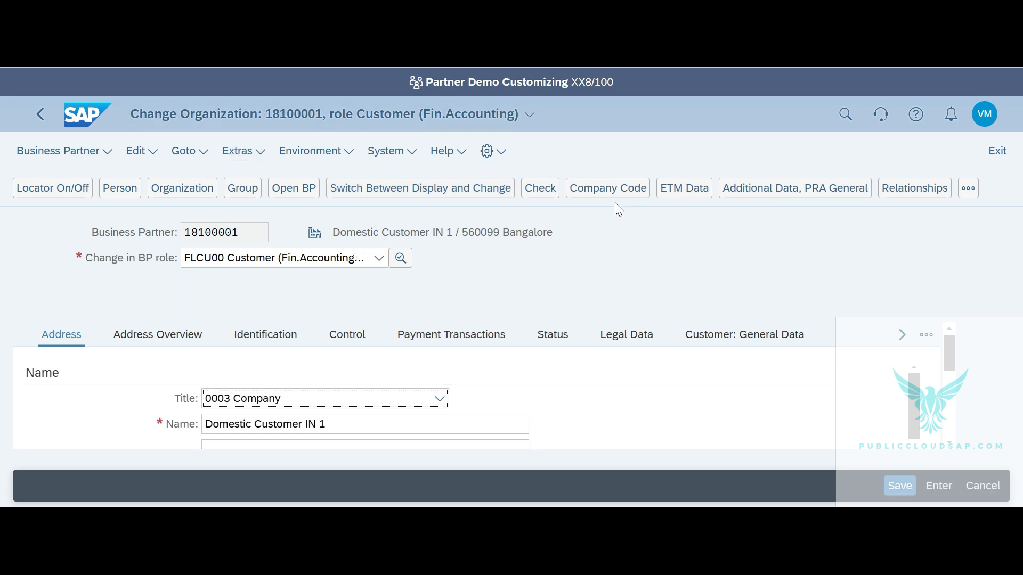
pyautogui.click(605, 191)
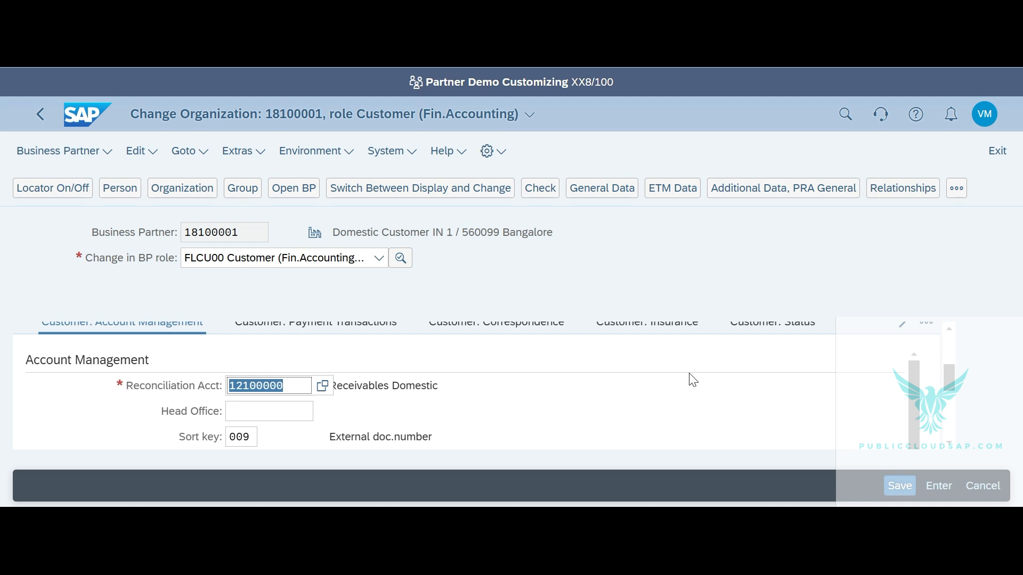
# Examine the customer's account management data, including the reconciliation account, sort key, interest calculation and reference data
pyautogui.scroll(-3, 692, 379)
pyautogui.scroll(5, 692, 380)
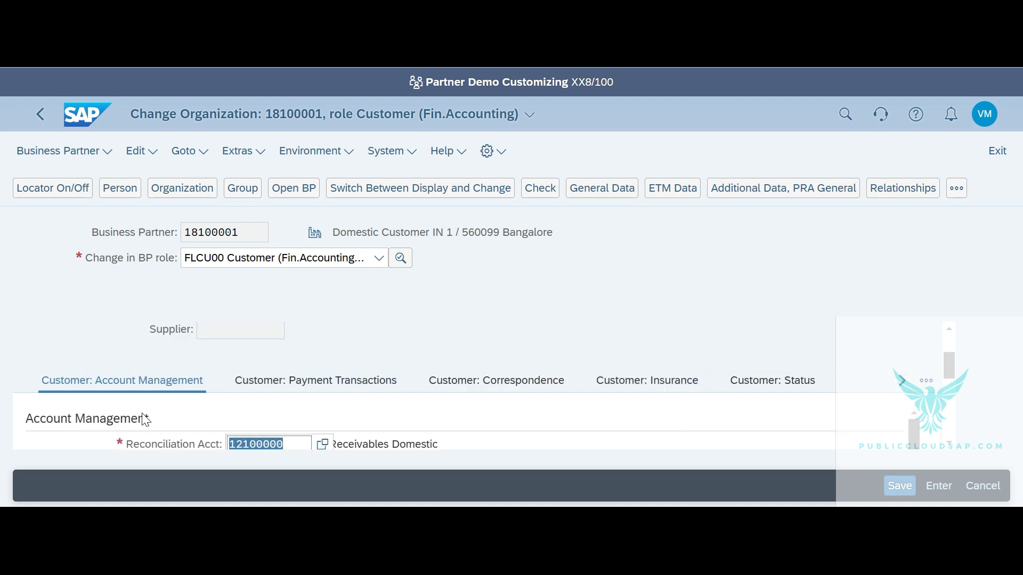
pyautogui.scroll(-3, 523, 429)
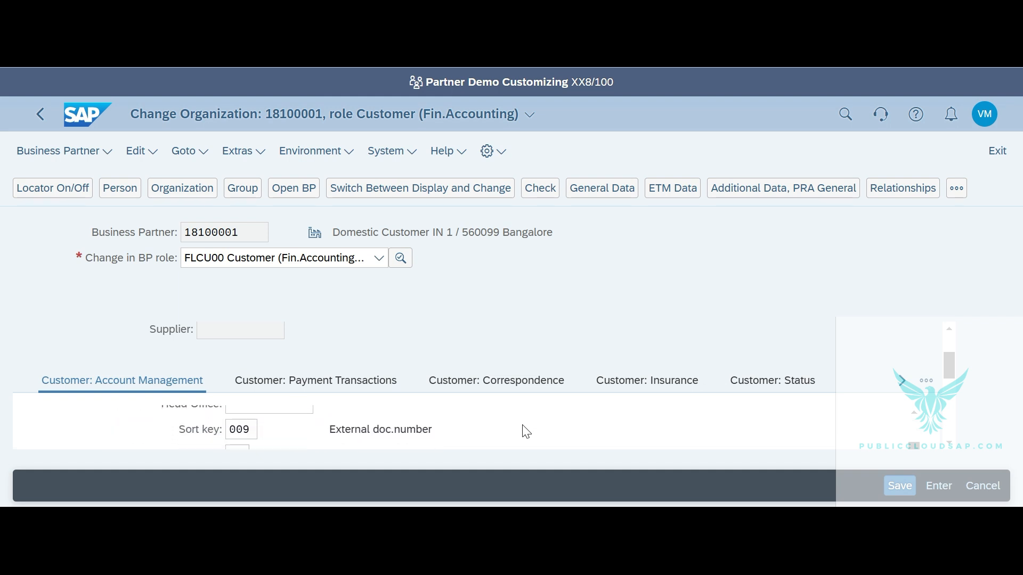
pyautogui.scroll(-5, 522, 429)
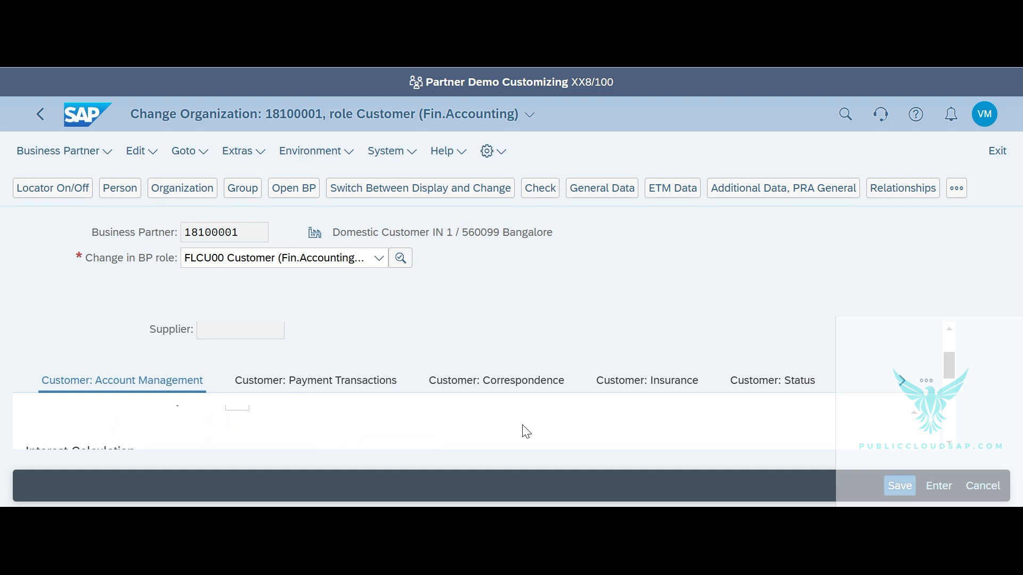
pyautogui.click(239, 421)
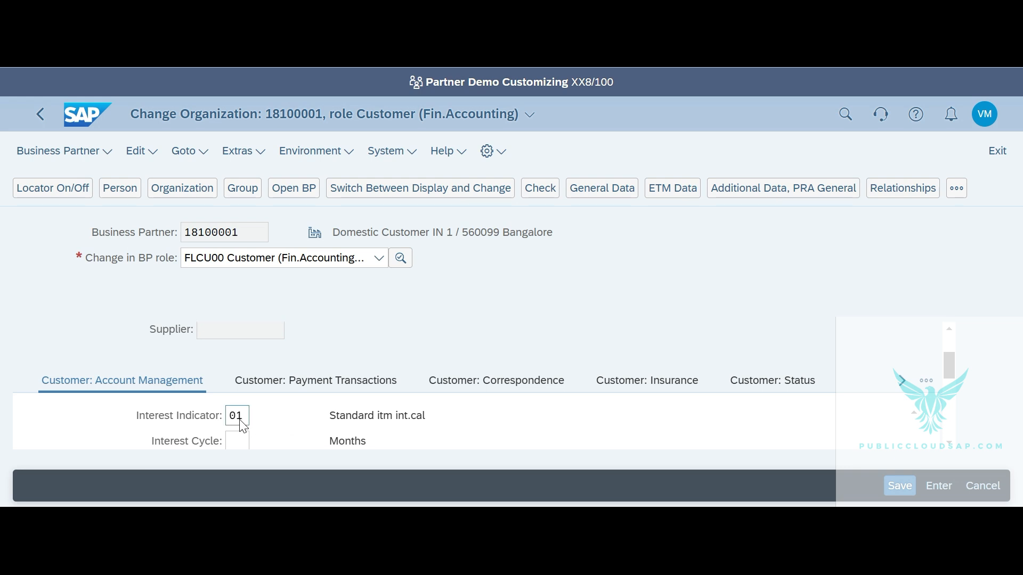
pyautogui.scroll(-2, 501, 427)
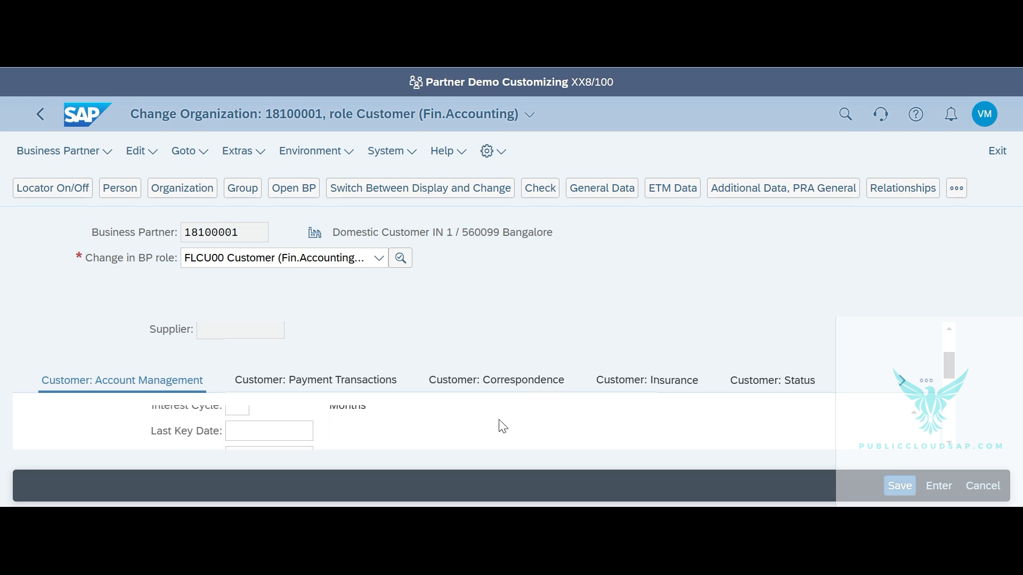
pyautogui.scroll(-5, 502, 426)
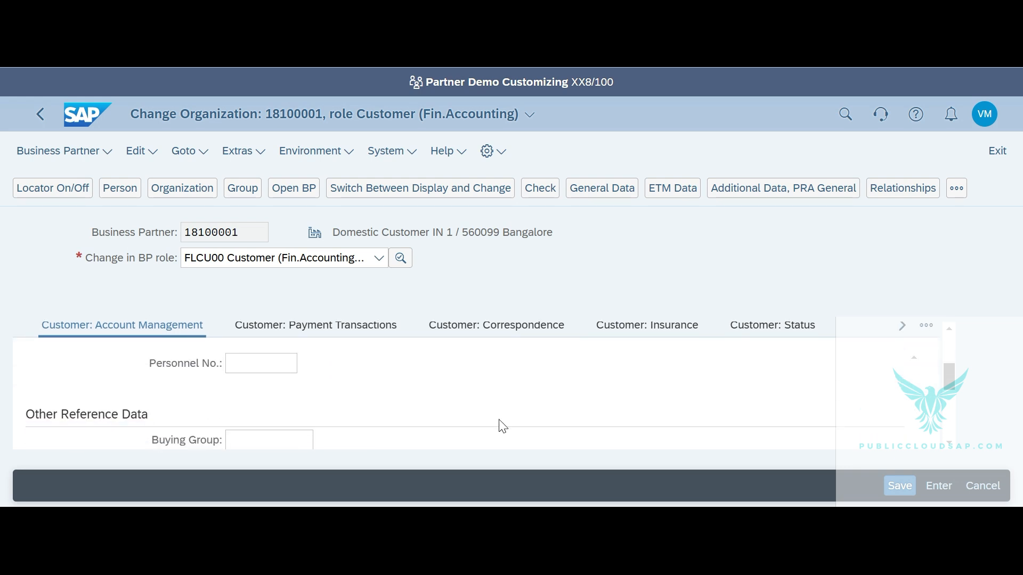
pyautogui.scroll(6, 503, 426)
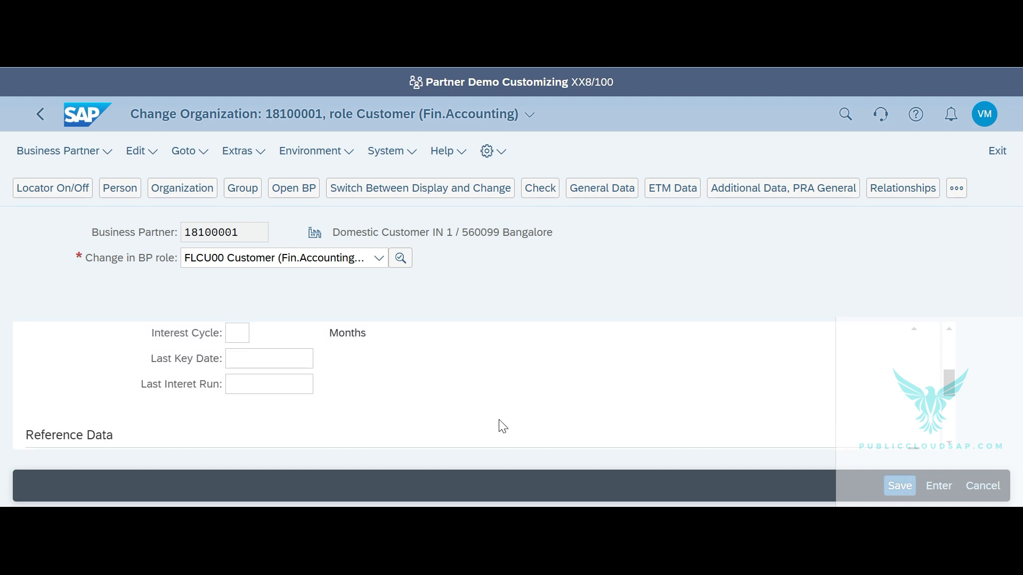
pyautogui.scroll(5, 503, 426)
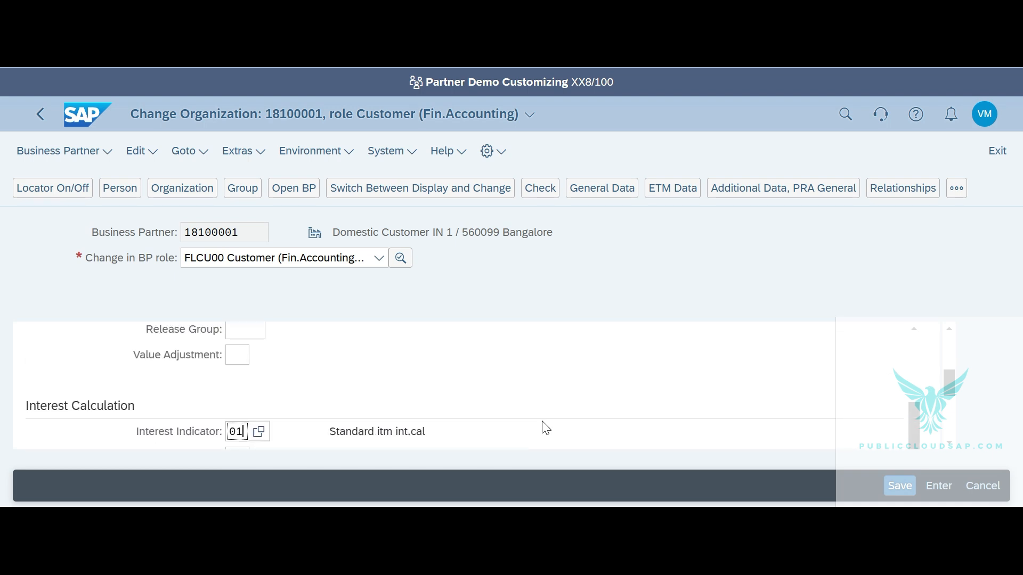
# Examine the customer's correspondence data, including the dunning procedure, dunning block, accounting clerk, account at customer and clerk's internet address
pyautogui.scroll(5, 545, 427)
pyautogui.click(505, 383)
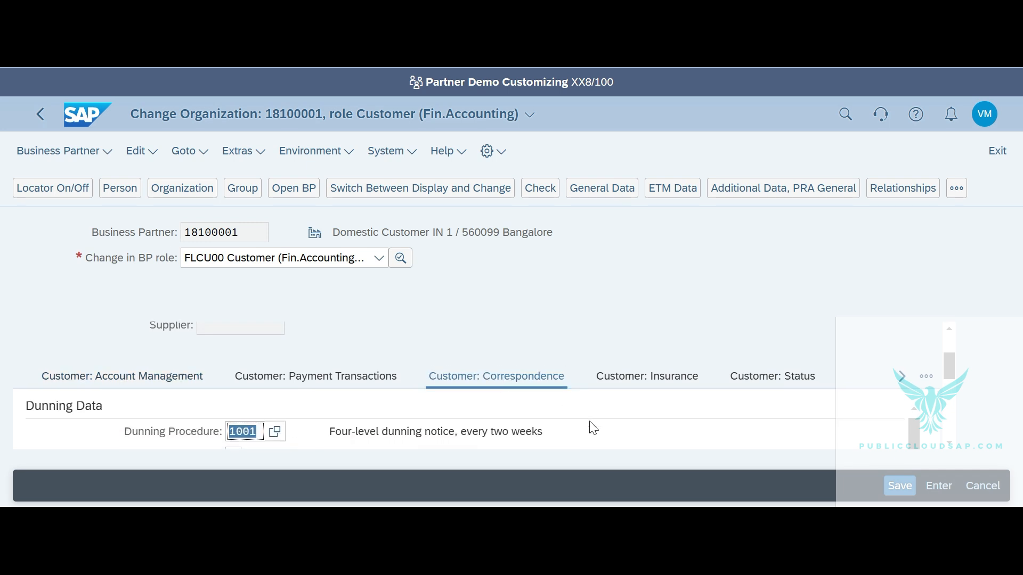
pyautogui.click(234, 414)
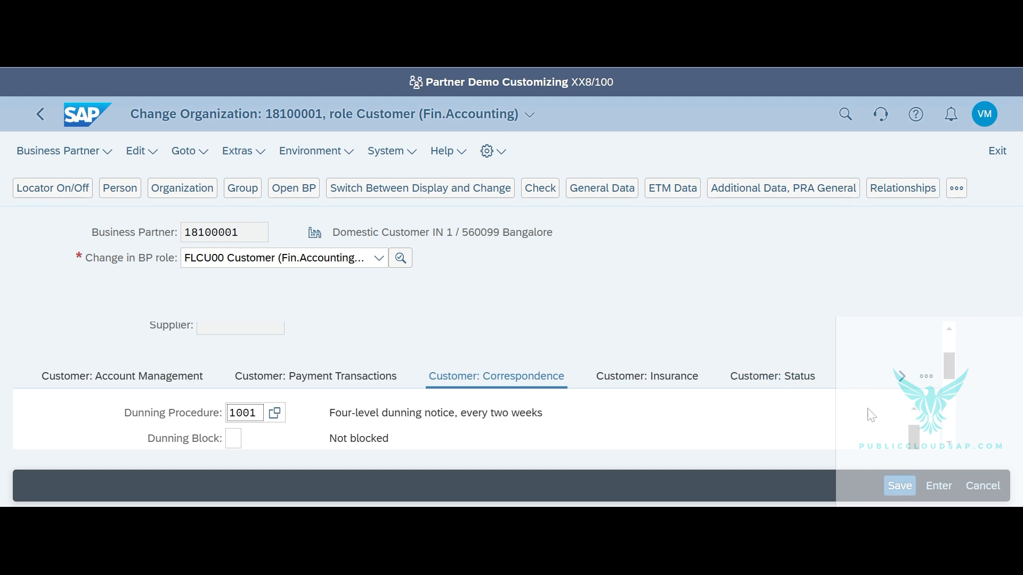
pyautogui.moveTo(953, 360); pyautogui.dragTo(958, 418)
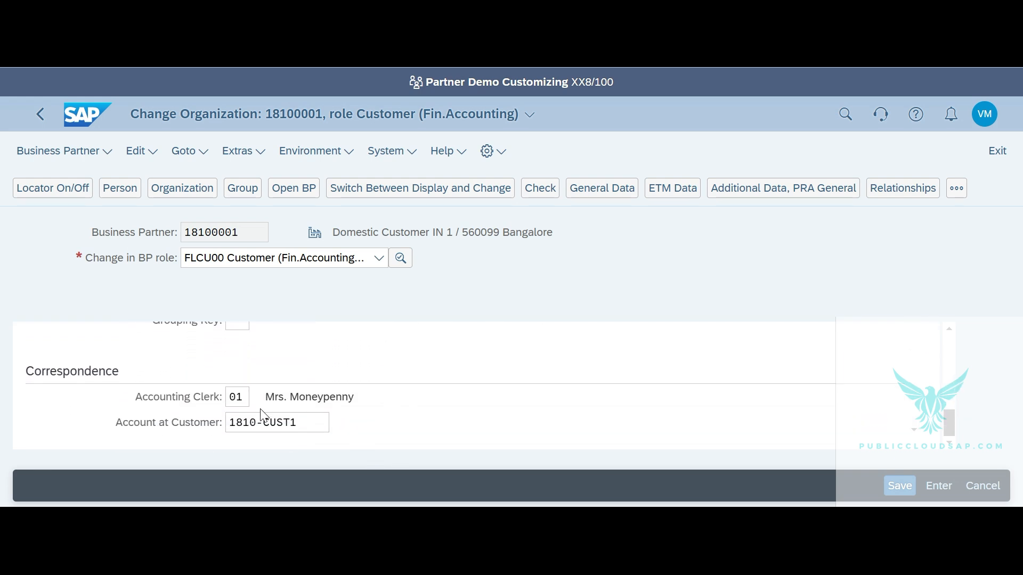
pyautogui.click(245, 400)
pyautogui.scroll(-2, 525, 430)
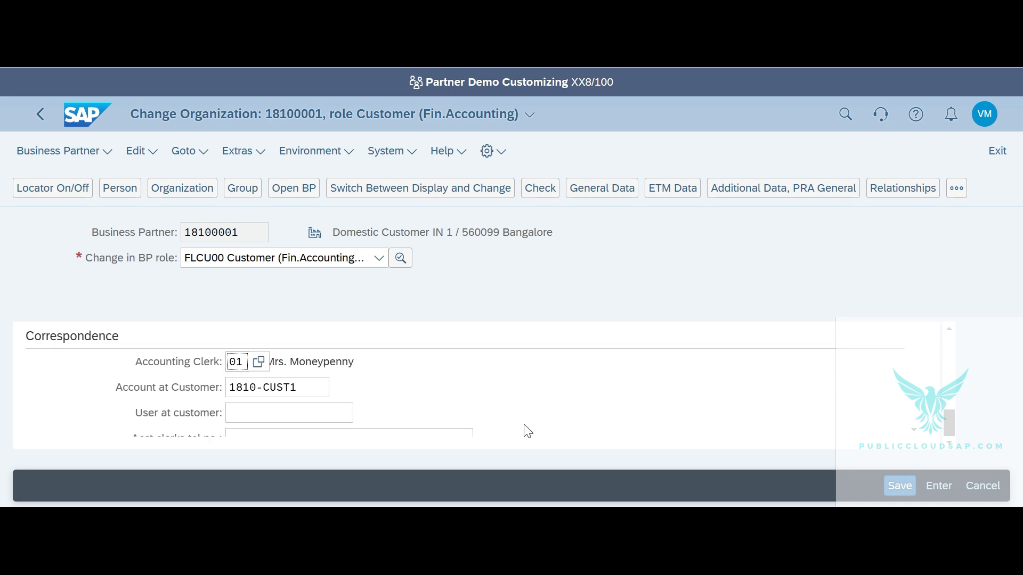
pyautogui.scroll(-1, 527, 431)
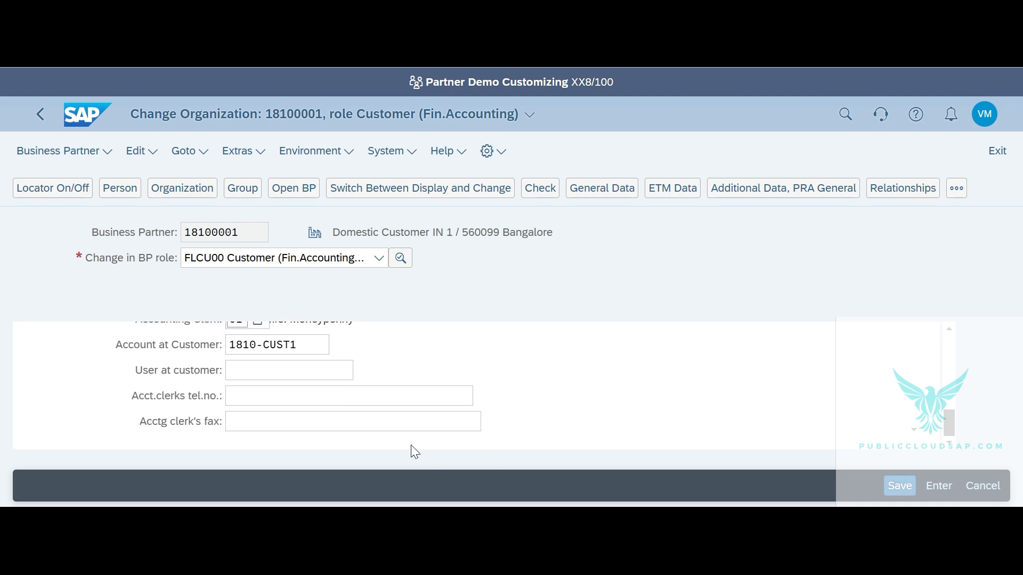
pyautogui.scroll(-2, 487, 418)
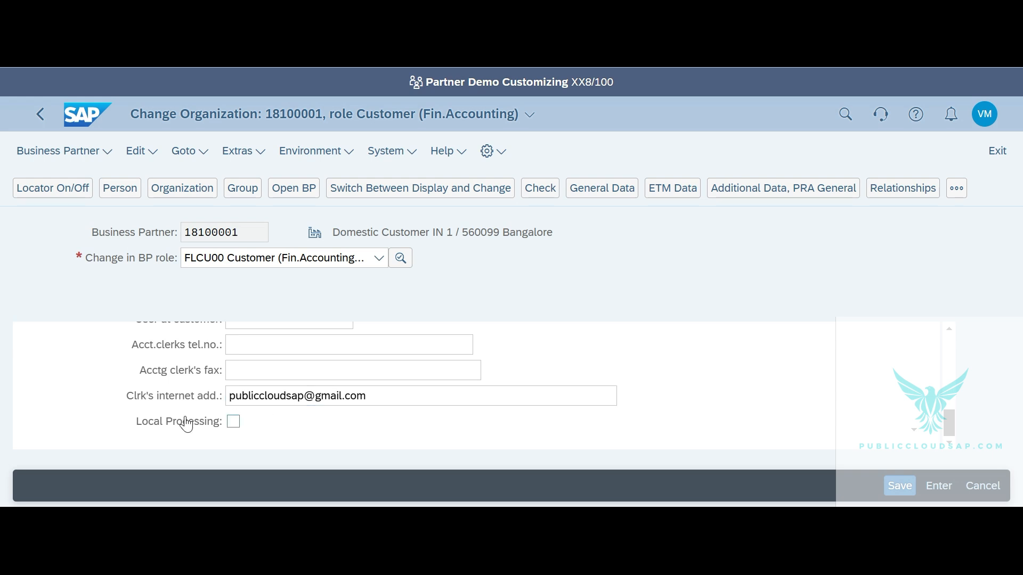
pyautogui.click(397, 408)
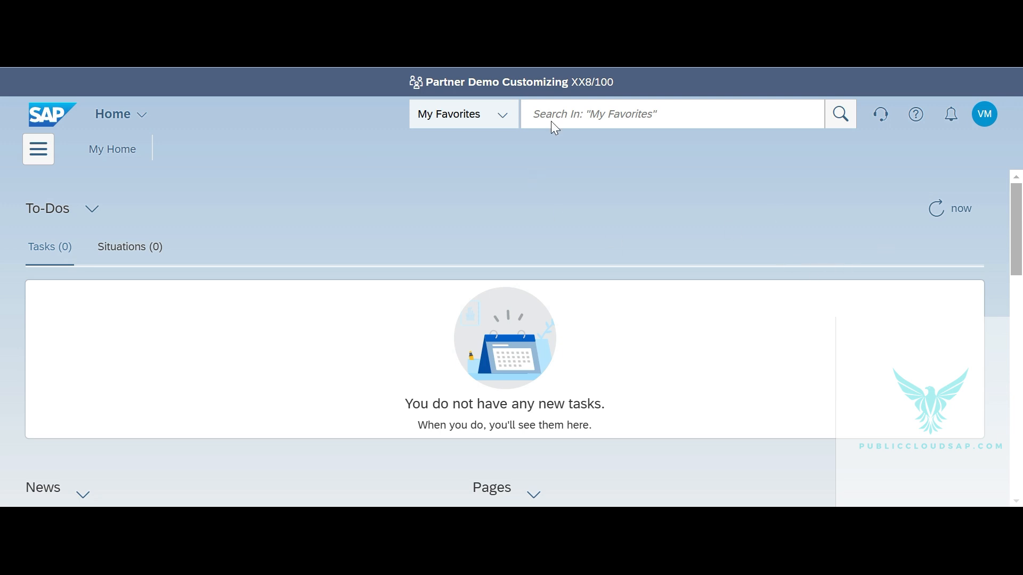
# From the home page, search for "display customer list" and open the Display Customer List app
pyautogui.click(565, 120)
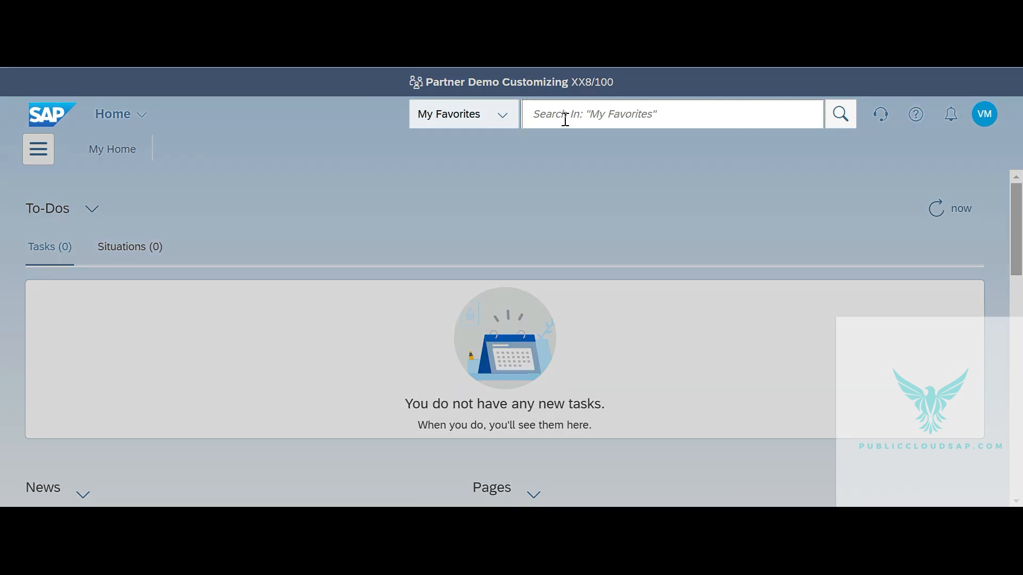
pyautogui.write('di')
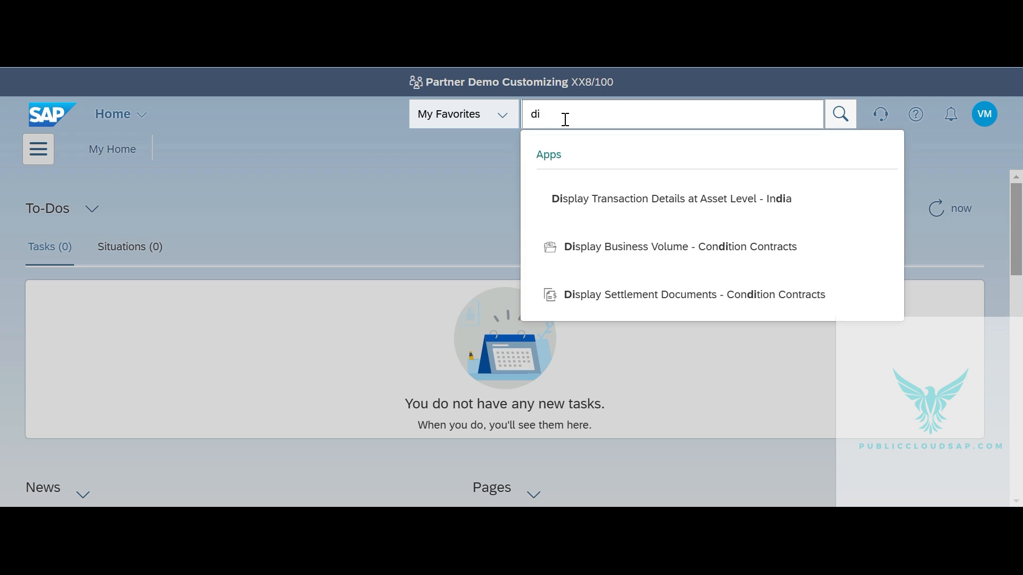
pyautogui.write('splay cu')
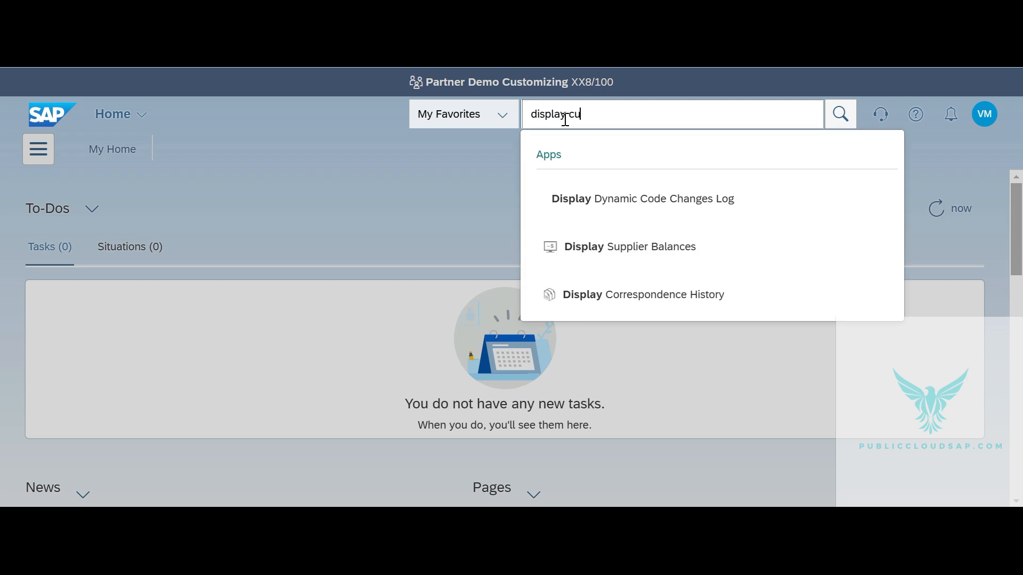
pyautogui.write('stomer list')
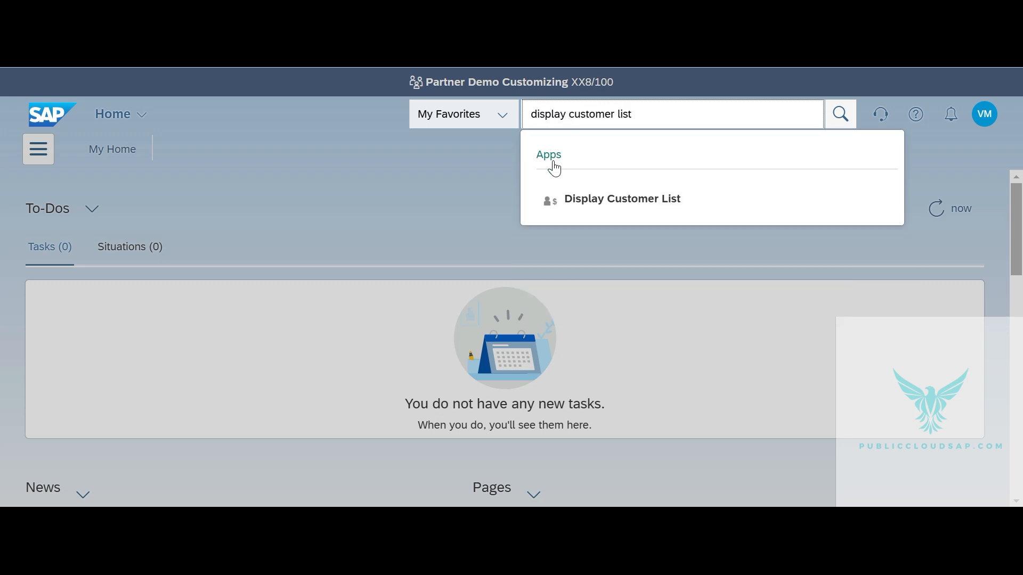
pyautogui.click(589, 201)
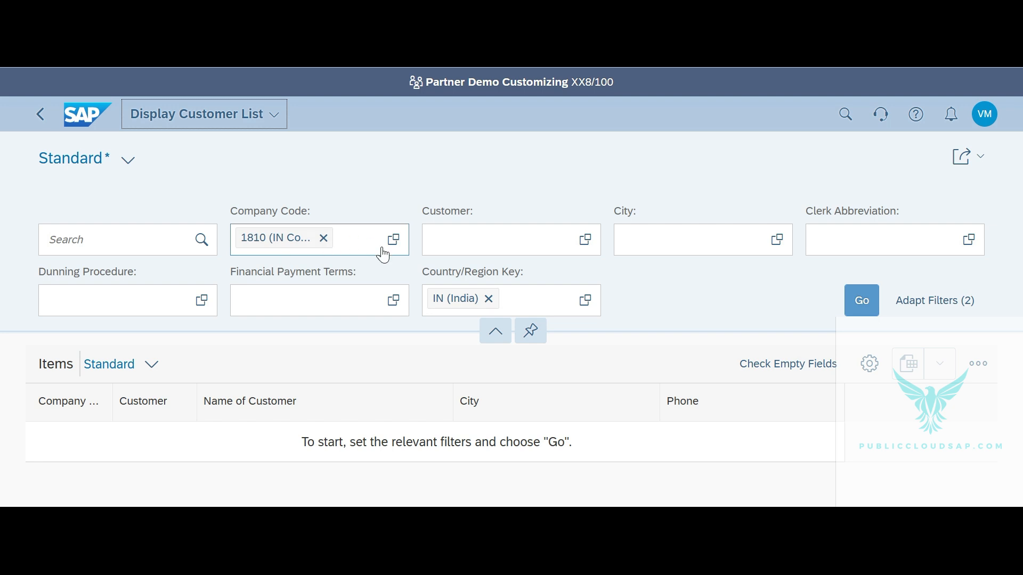
# Filter the customer list by the customer number of Domestic Customer IN 1 and load the results
pyautogui.click(447, 247)
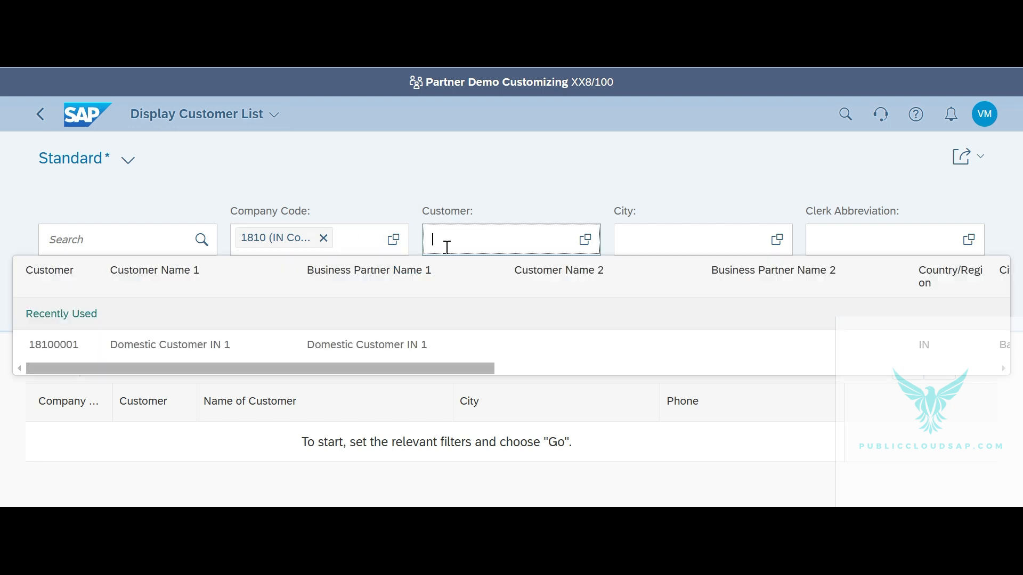
pyautogui.write('18100001')
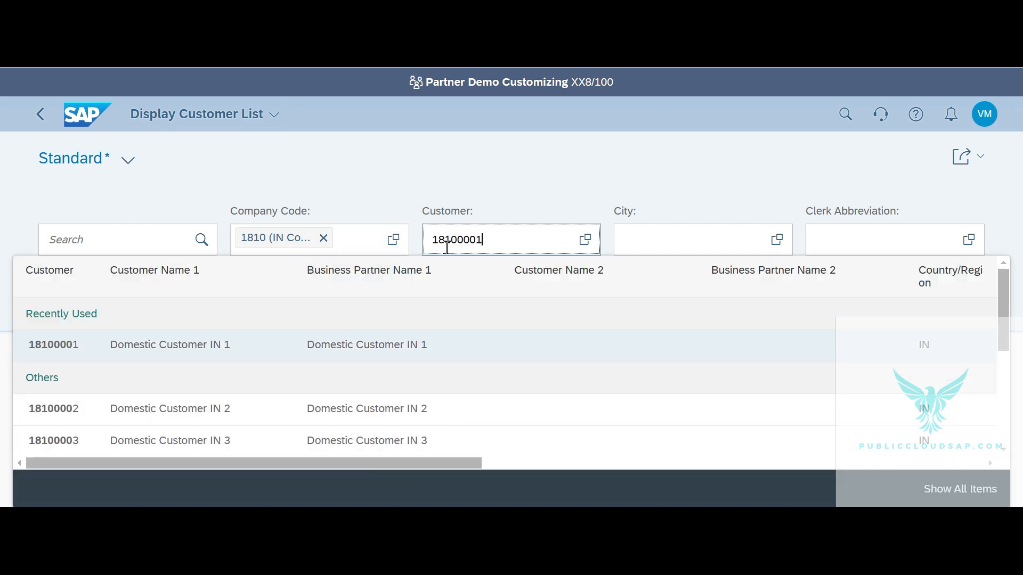
pyautogui.press('Return')
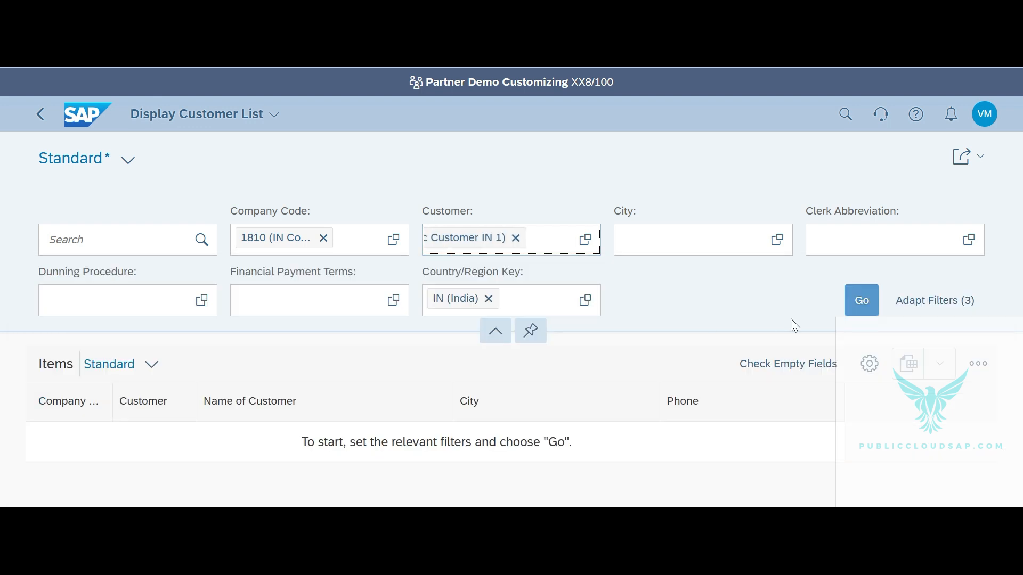
pyautogui.click(861, 305)
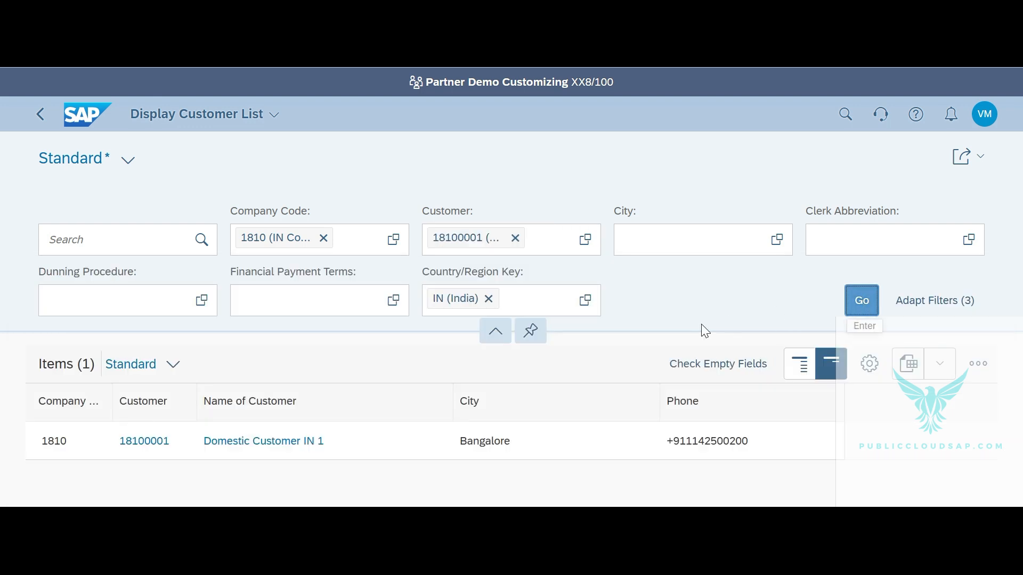
# Examine the contact details of Domestic Customer IN 1 and the related apps available for the customer, including the full link list
pyautogui.click(261, 446)
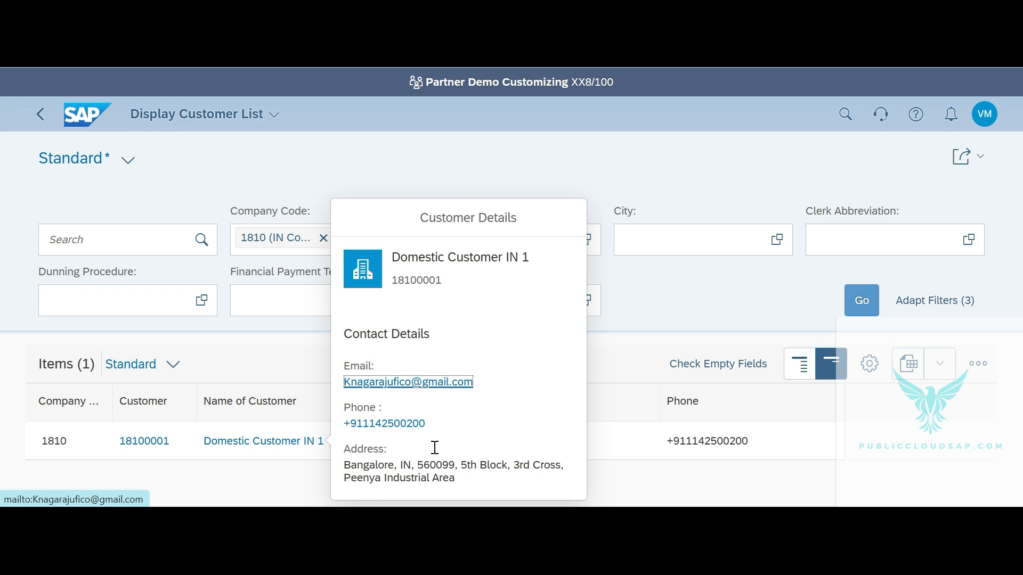
pyautogui.click(510, 180)
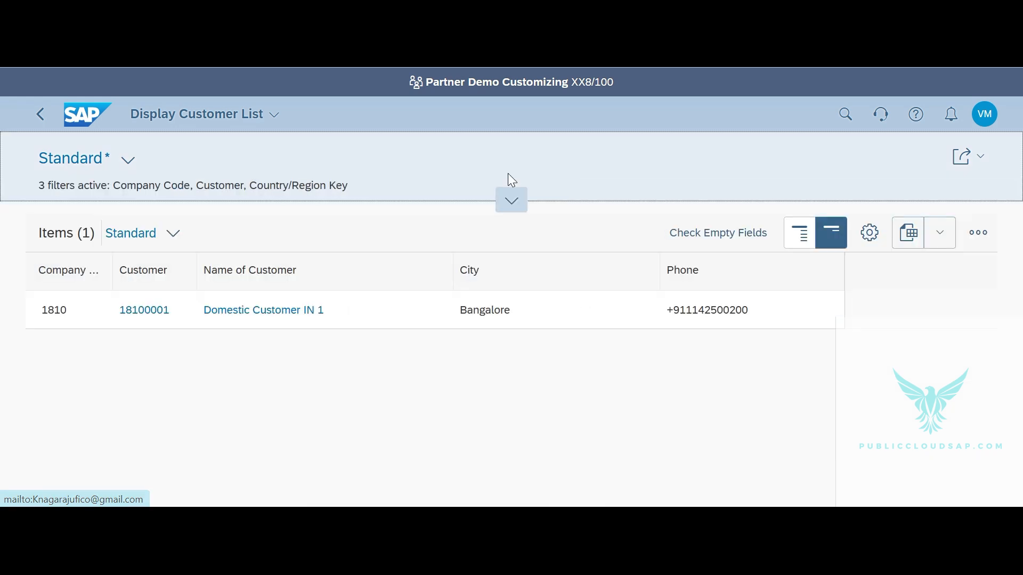
pyautogui.click(147, 313)
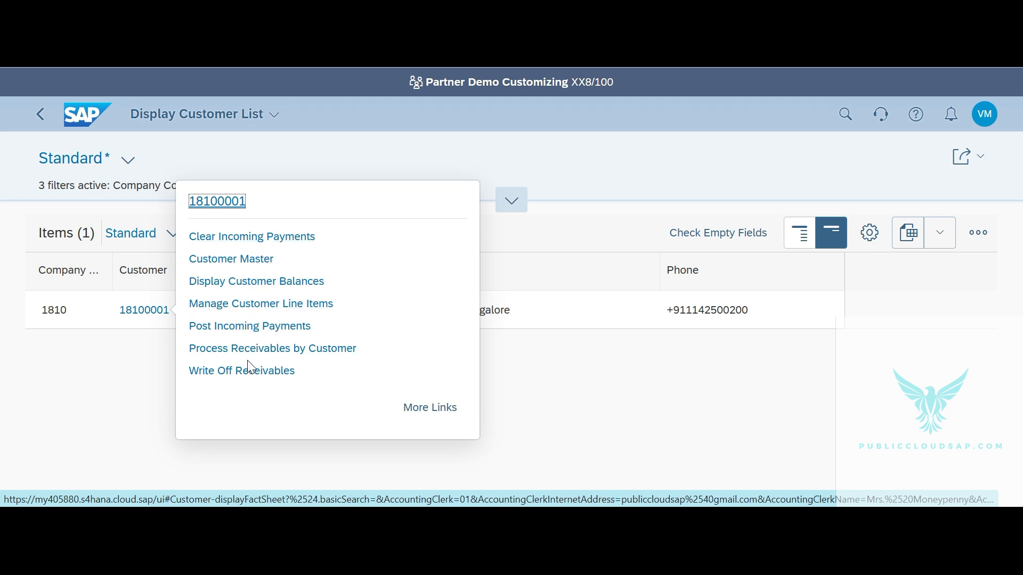
pyautogui.click(421, 414)
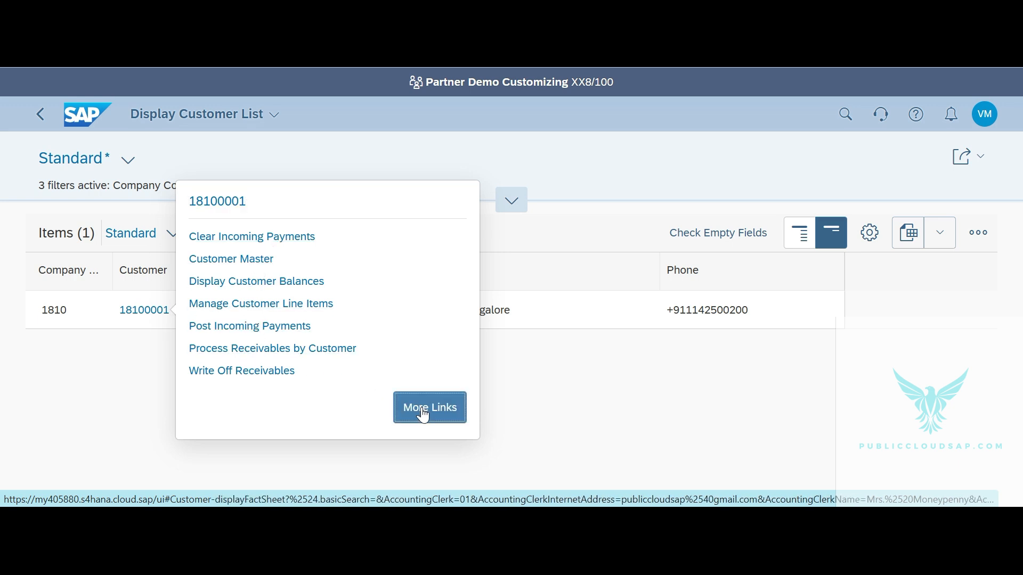
pyautogui.scroll(-5, 559, 302)
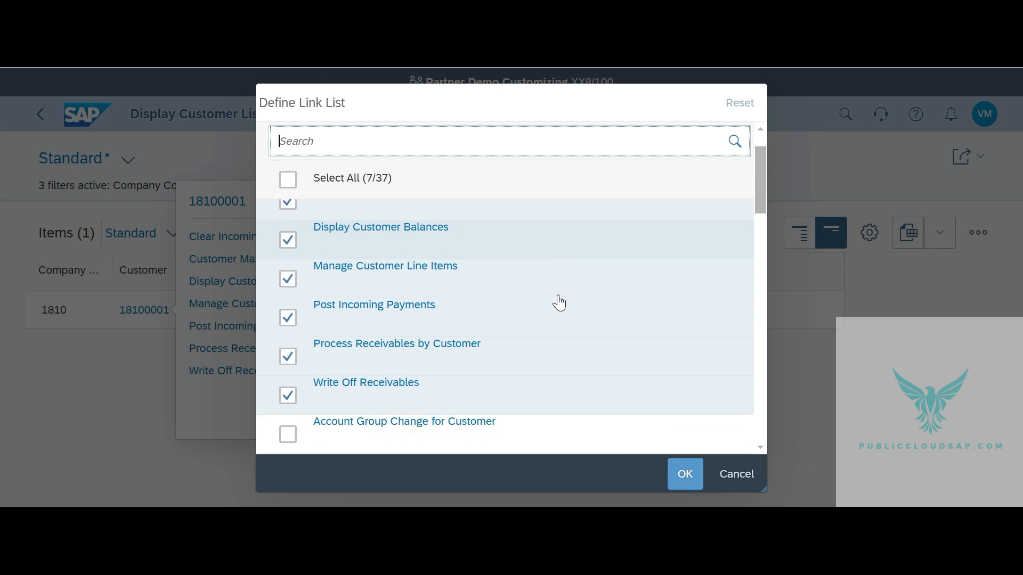
pyautogui.scroll(-15, 559, 303)
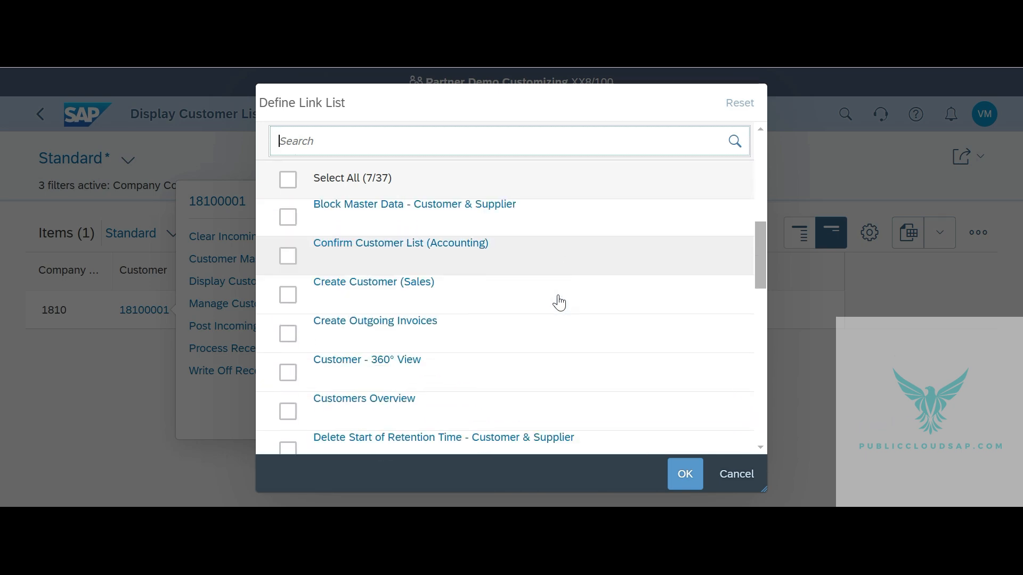
pyautogui.scroll(-3, 559, 303)
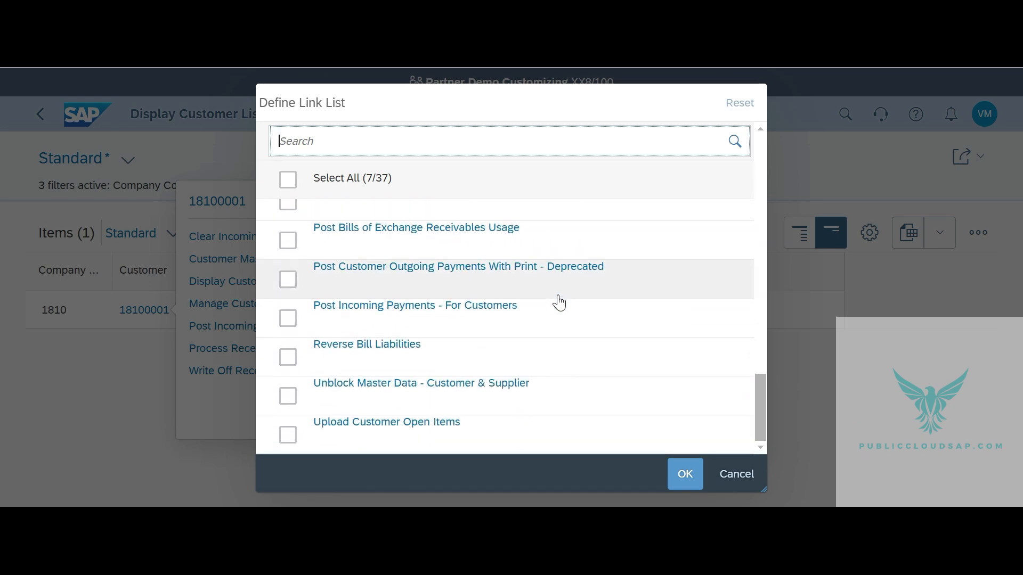
pyautogui.click(738, 475)
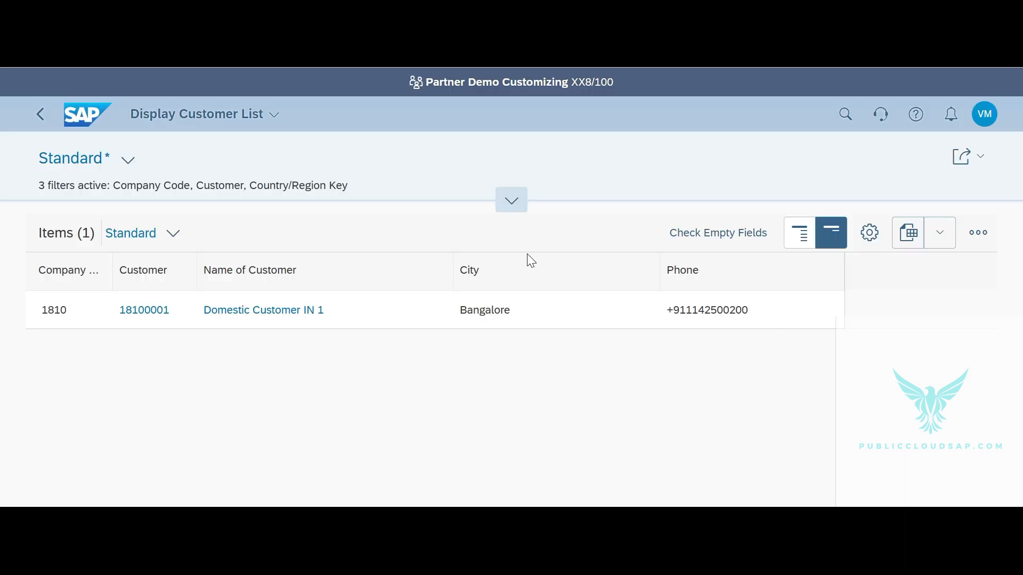
# From the home page, search for "create outgoing invoice" and open the Create Outgoing Invoices app
pyautogui.click(85, 117)
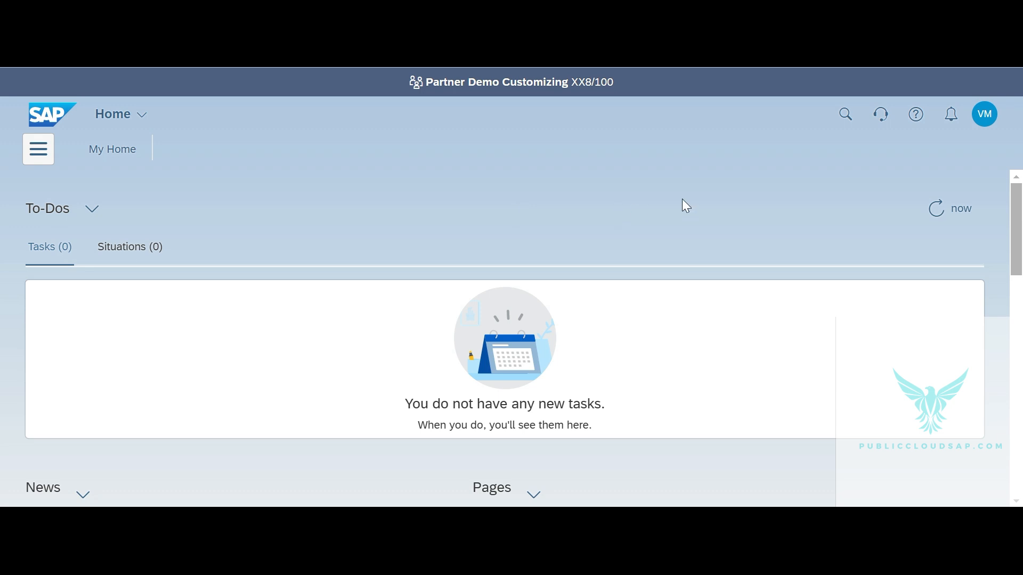
pyautogui.click(845, 116)
pyautogui.write('create')
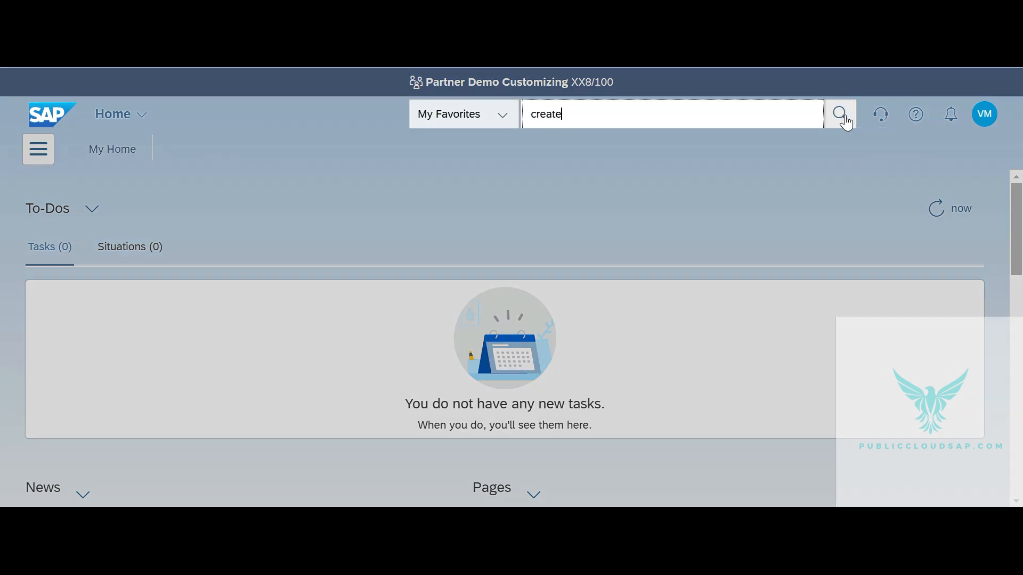
pyautogui.write(' outgoing')
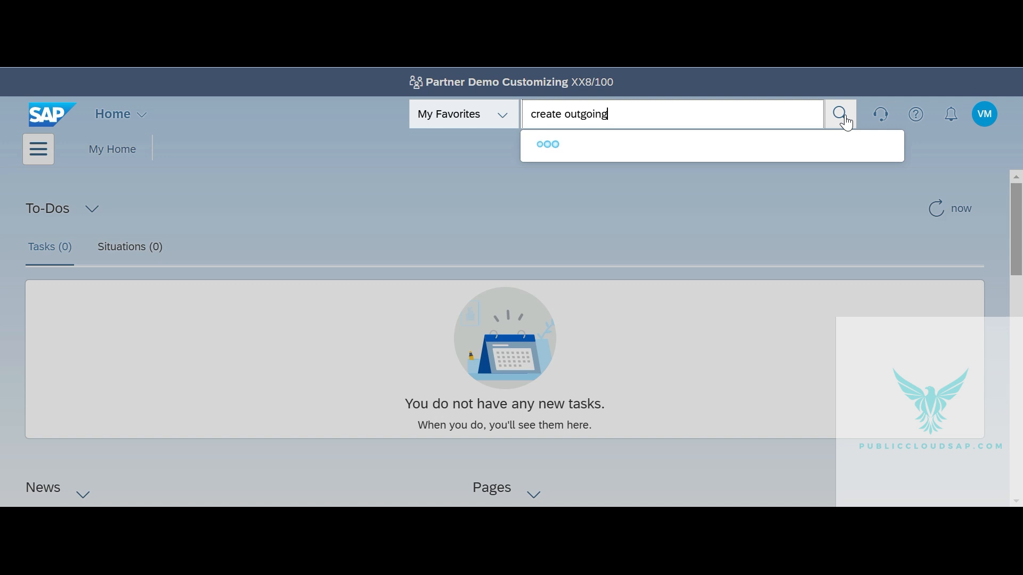
pyautogui.write(' invoice')
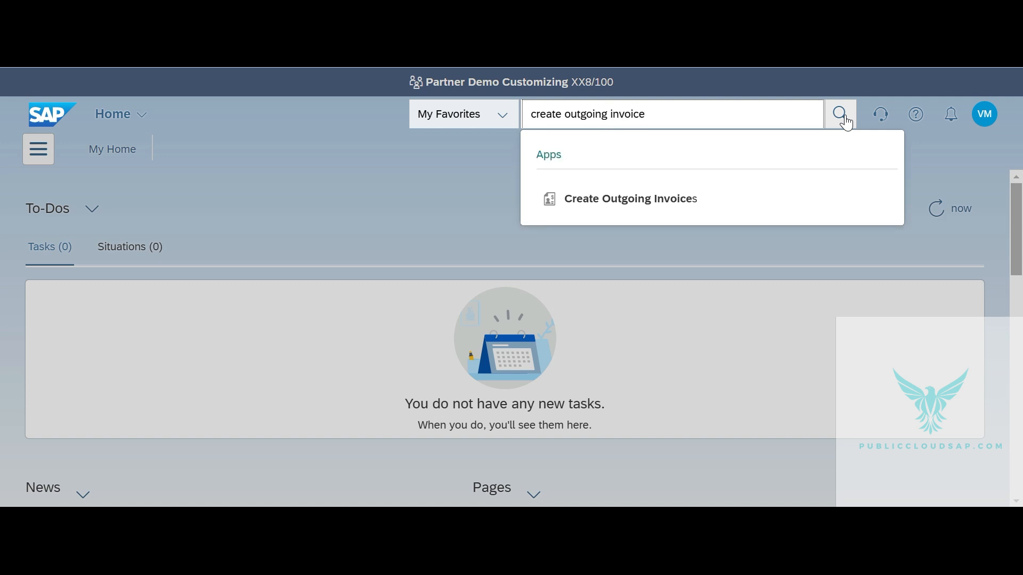
pyautogui.click(691, 207)
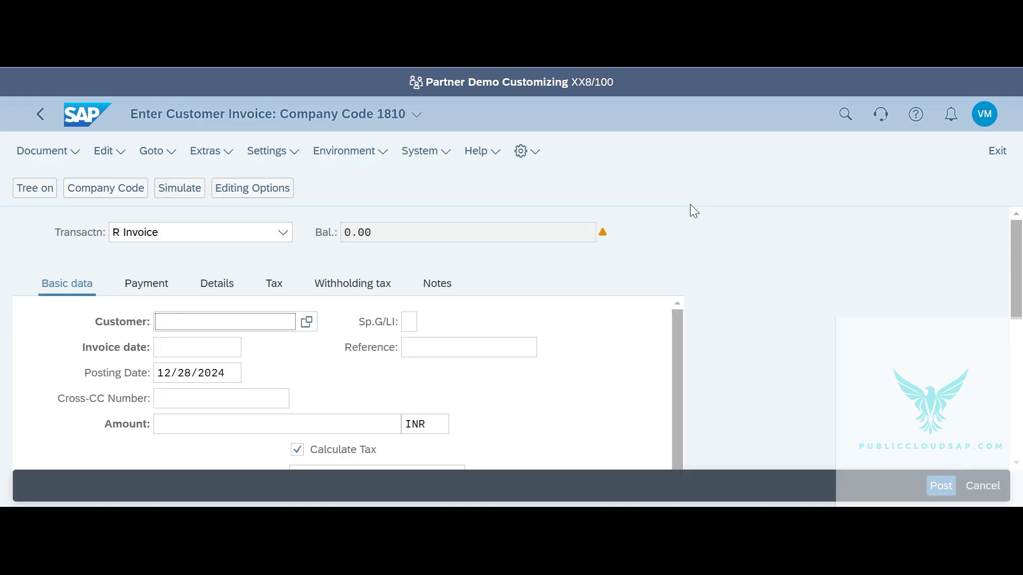
# Enter the customer number of Domestic Customer IN 1 on the invoice and set the invoice date to 12/01/2024
pyautogui.write('18100001')
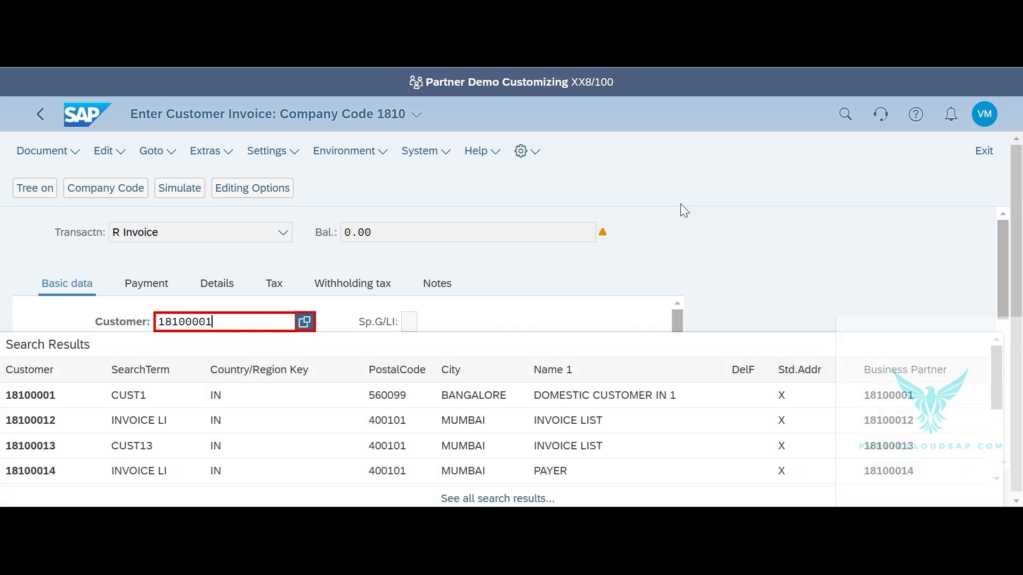
pyautogui.press('Return')
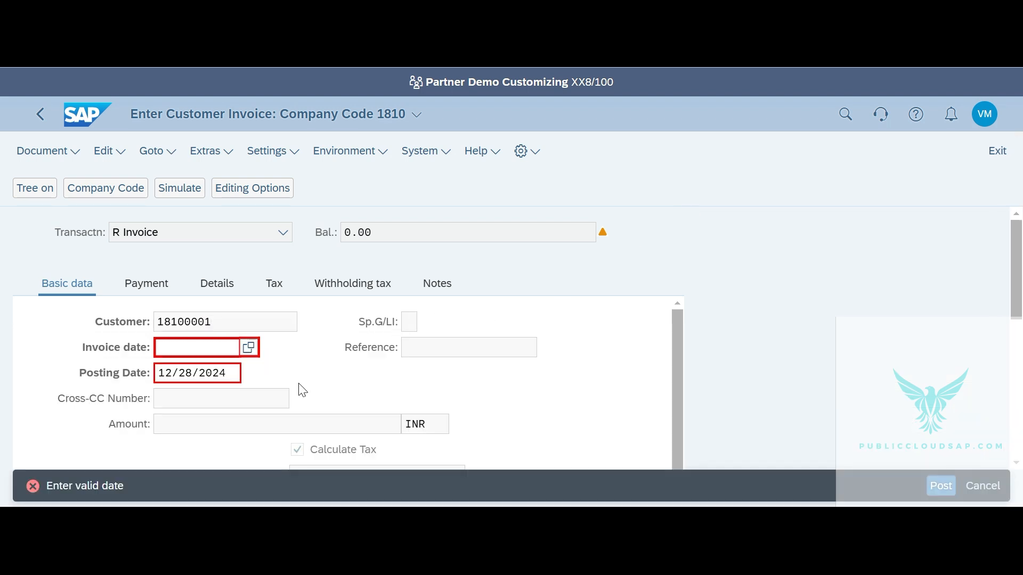
pyautogui.write('1')
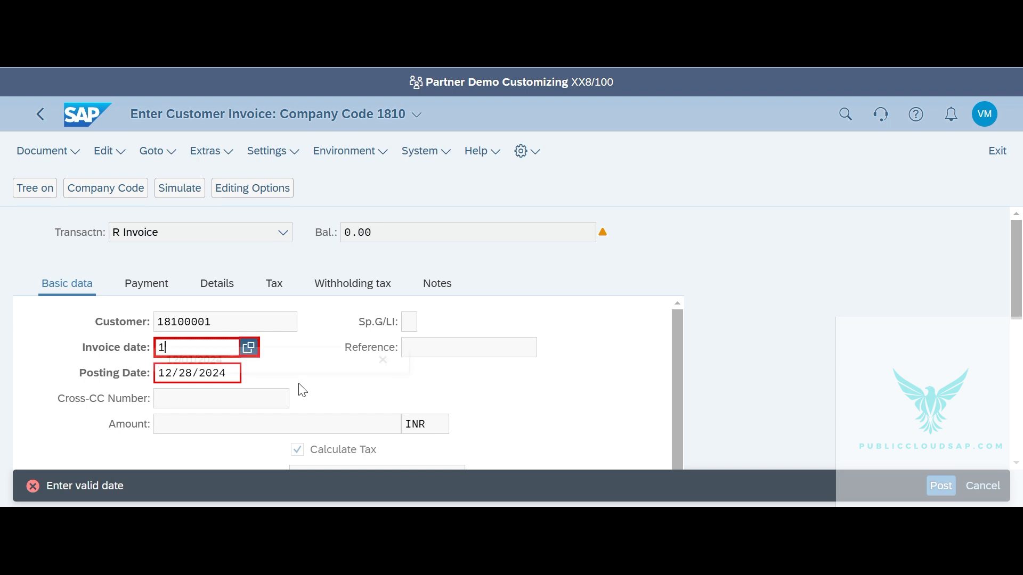
pyautogui.write('2/01/')
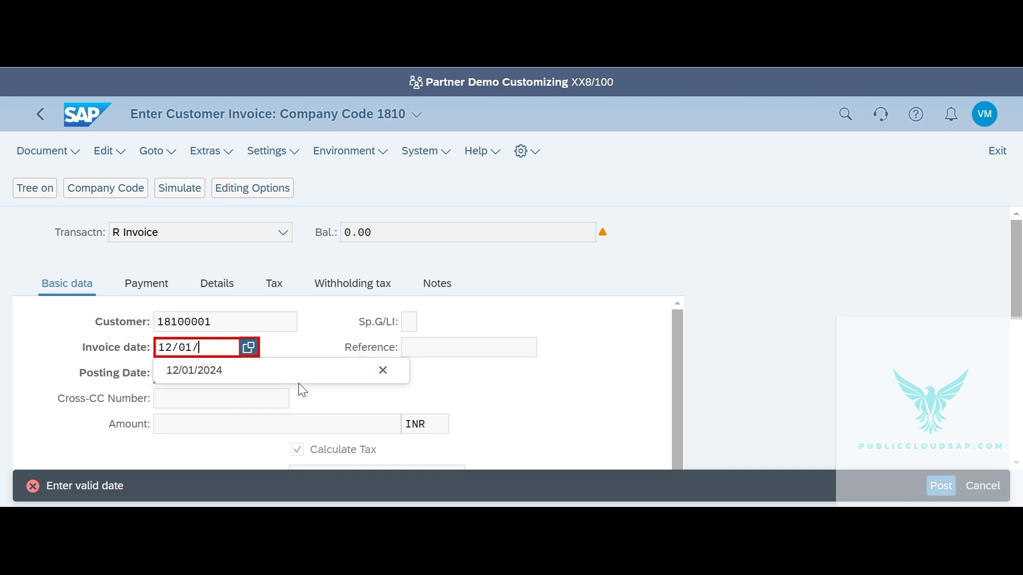
pyautogui.write('2024')
pyautogui.press('Tab')
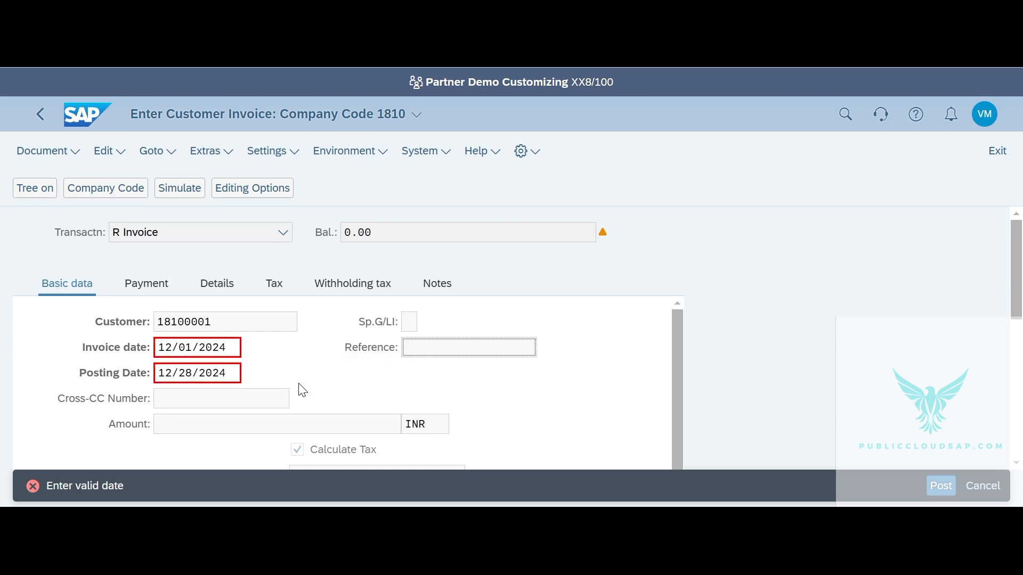
# Set the invoice's posting date to 12/01/2024 and acknowledge the down payment information
pyautogui.click(194, 376)
pyautogui.press('BackSpace')
pyautogui.press('BackSpace')
pyautogui.write('01')
pyautogui.press('Return')
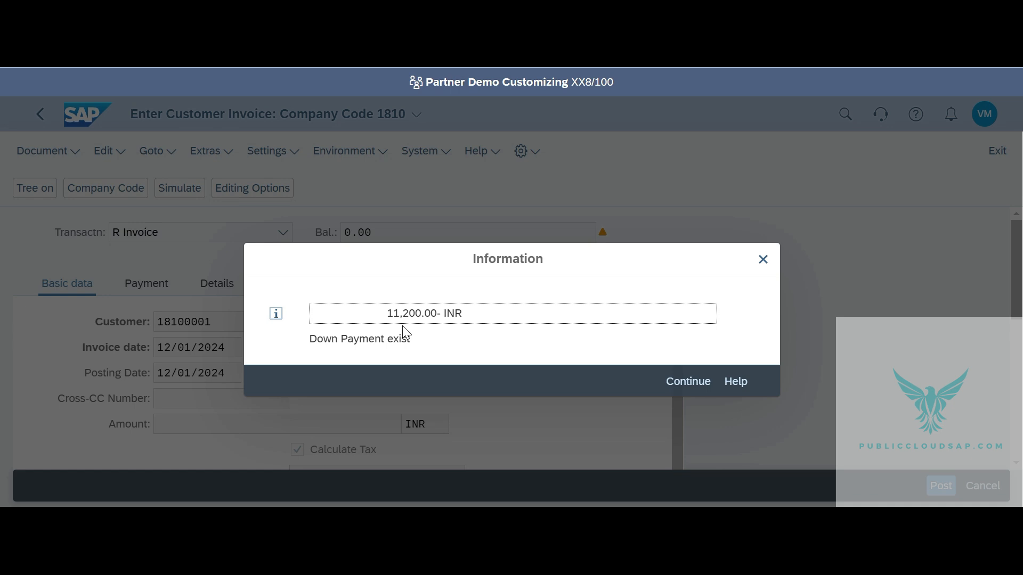
pyautogui.click(675, 386)
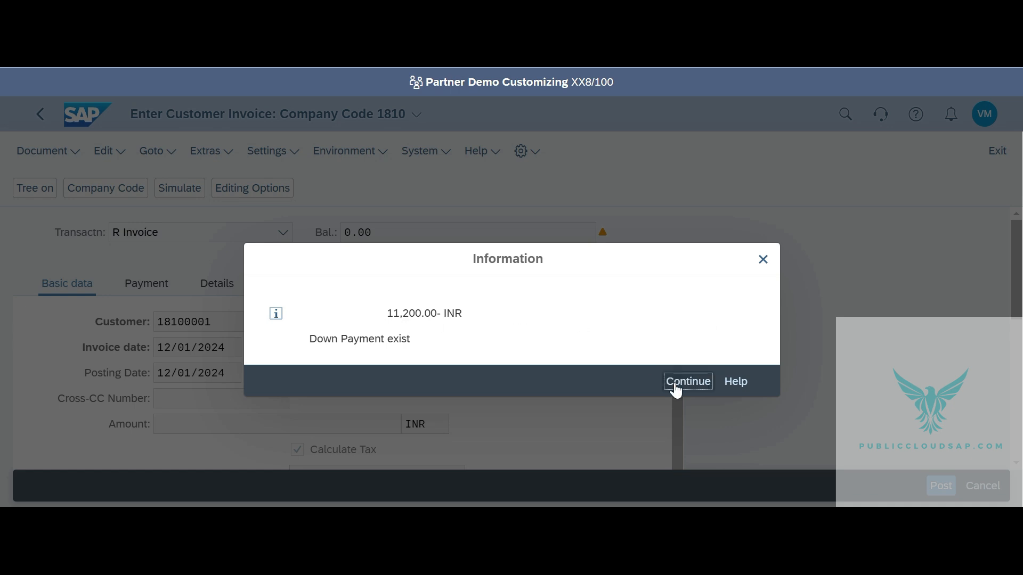
# Enter the purchase order number as the invoice reference and set the invoice amount to 1180 INR
pyautogui.click(411, 355)
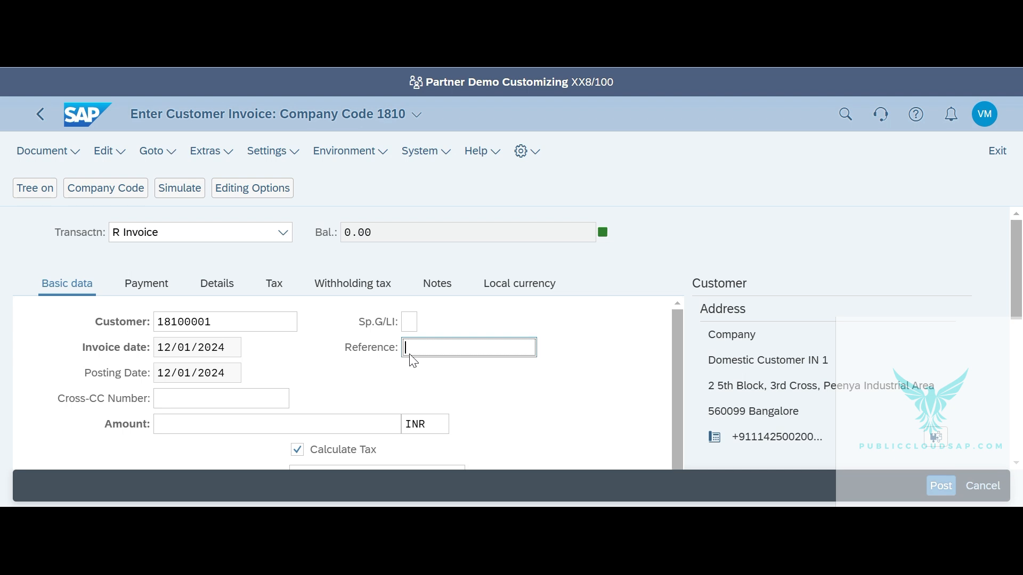
pyautogui.write('PO#123')
pyautogui.click(508, 407)
pyautogui.scroll(-1, 509, 414)
pyautogui.click(304, 409)
pyautogui.write('118')
pyautogui.press('BackSpace')
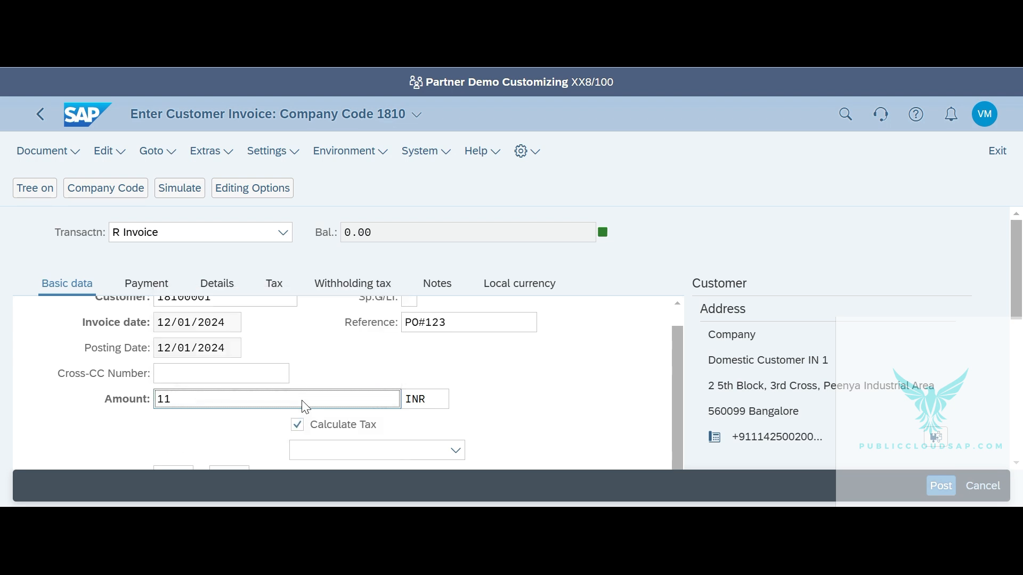
pyautogui.write('80')
pyautogui.click(496, 385)
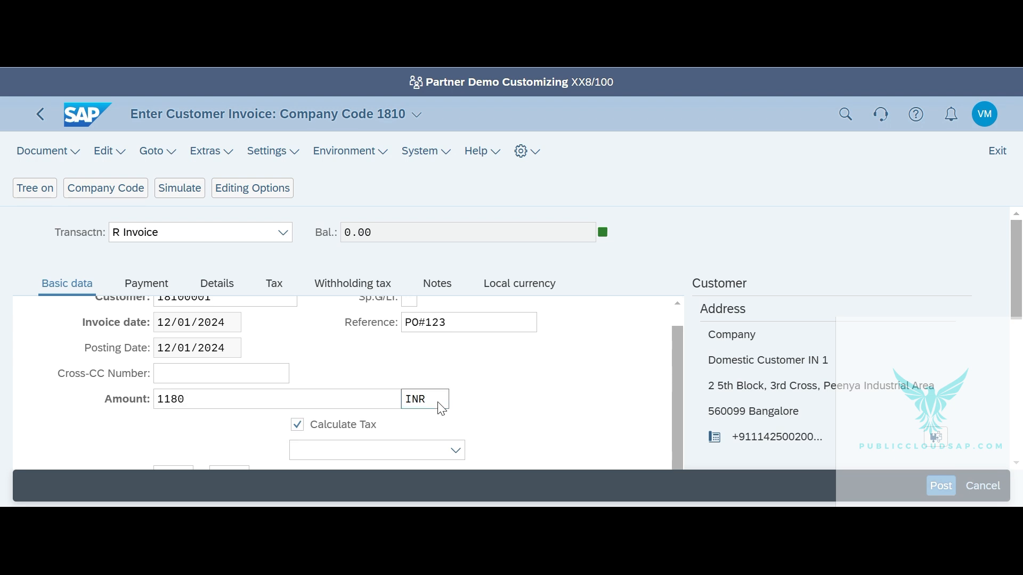
# Choose tax code F3 (IGST 18% - Domestic output GST) and set both business place and section to 1810
pyautogui.scroll(-1, 547, 418)
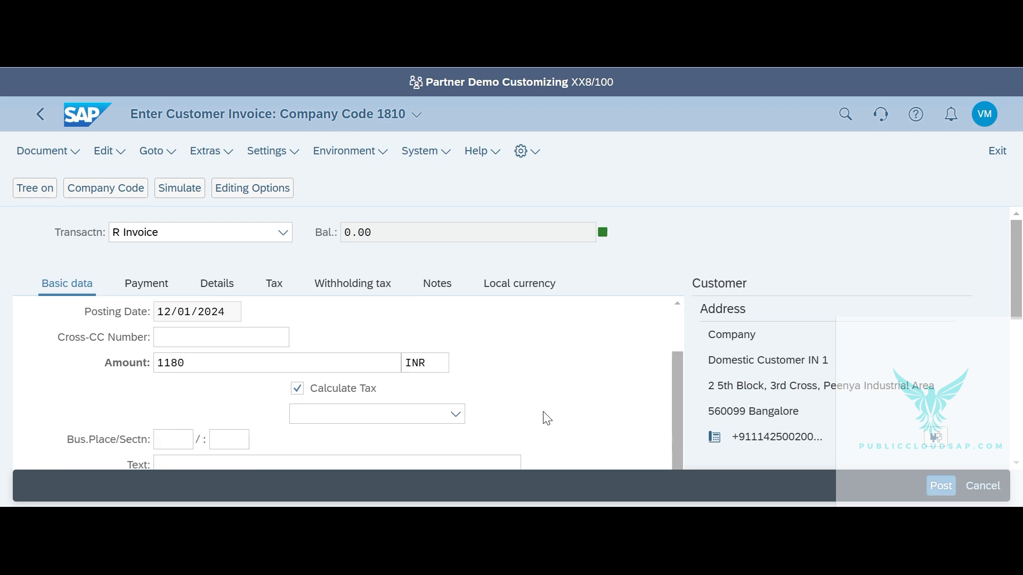
pyautogui.click(412, 410)
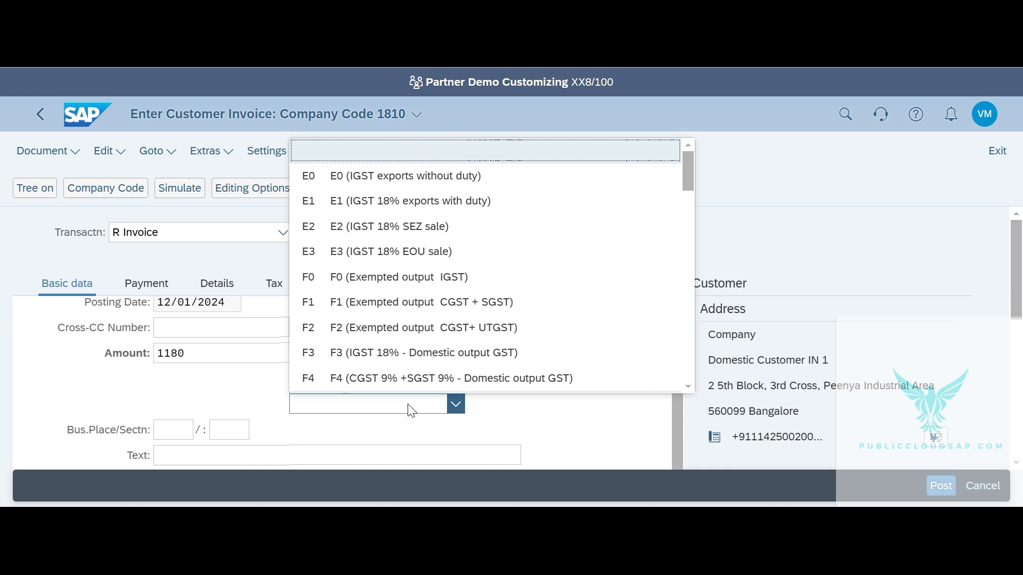
pyautogui.click(398, 354)
pyautogui.scroll(-3, 527, 390)
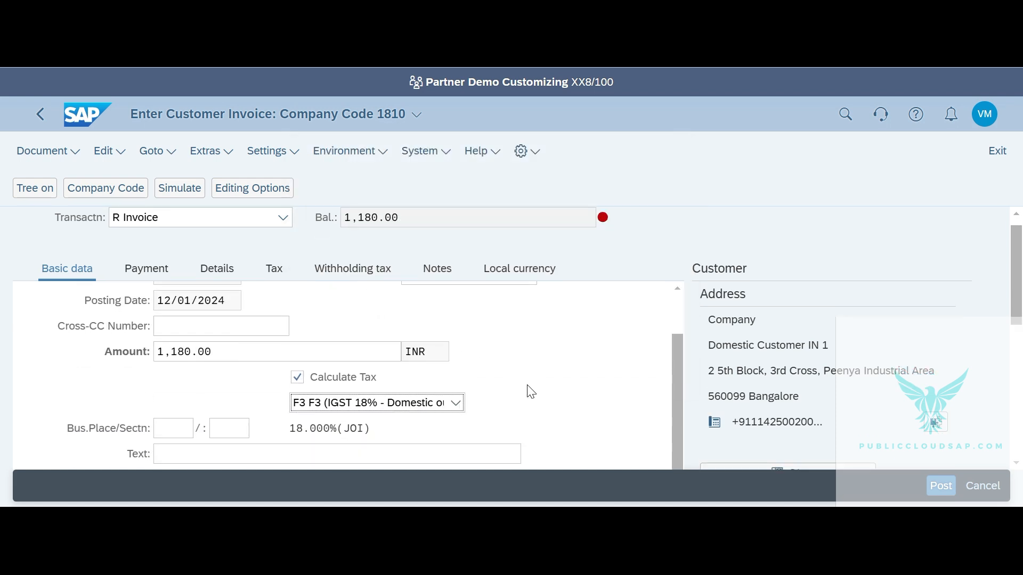
pyautogui.click(177, 388)
pyautogui.write('1810')
pyautogui.press('Tab')
pyautogui.write('1810')
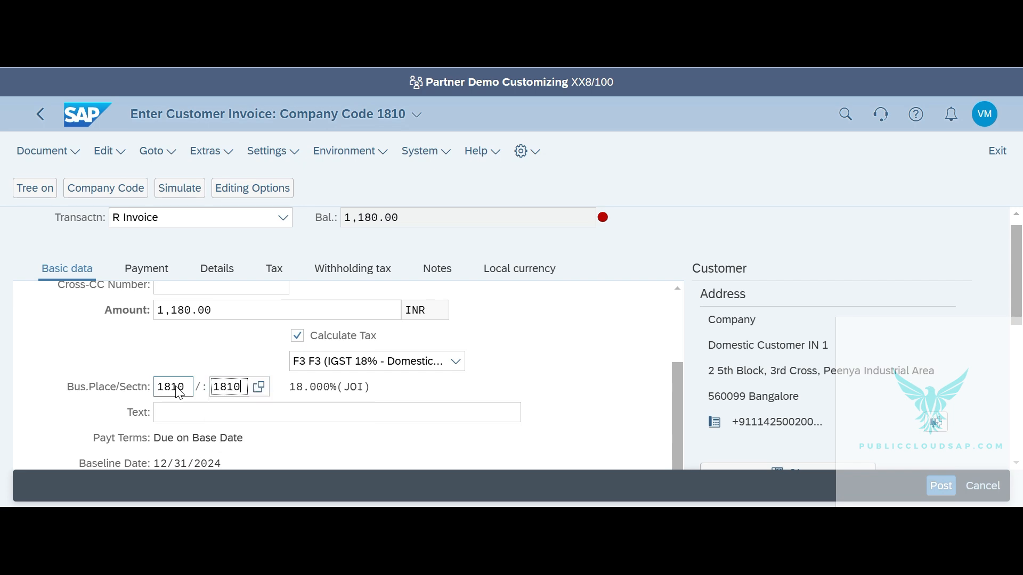
# Enter G/L account 41000400 (Sales Revenue w/ Cost Element) in the first line item with a document currency amount of 1000
pyautogui.scroll(-5, 165, 357)
pyautogui.scroll(-5, 246, 373)
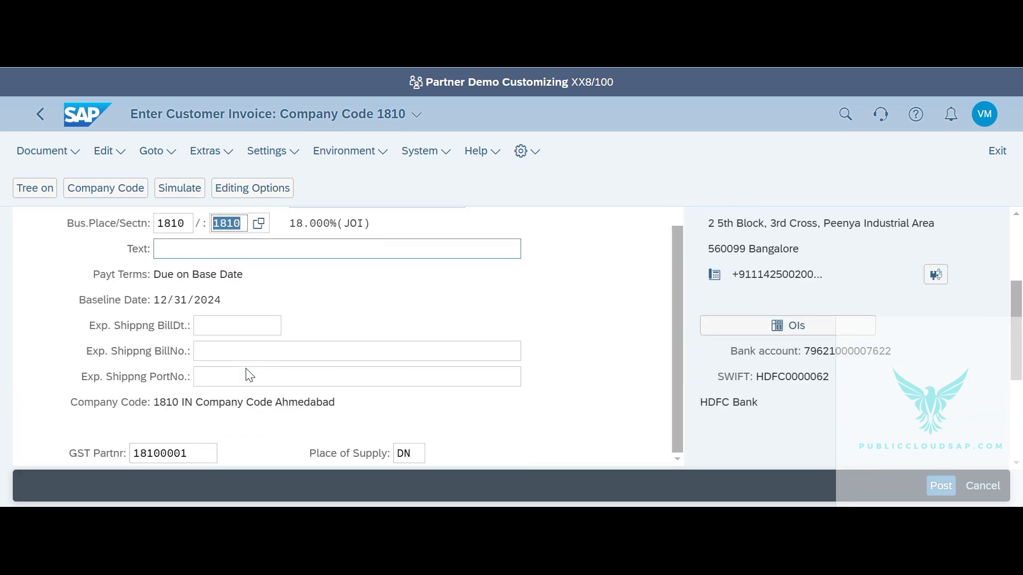
pyautogui.click(119, 335)
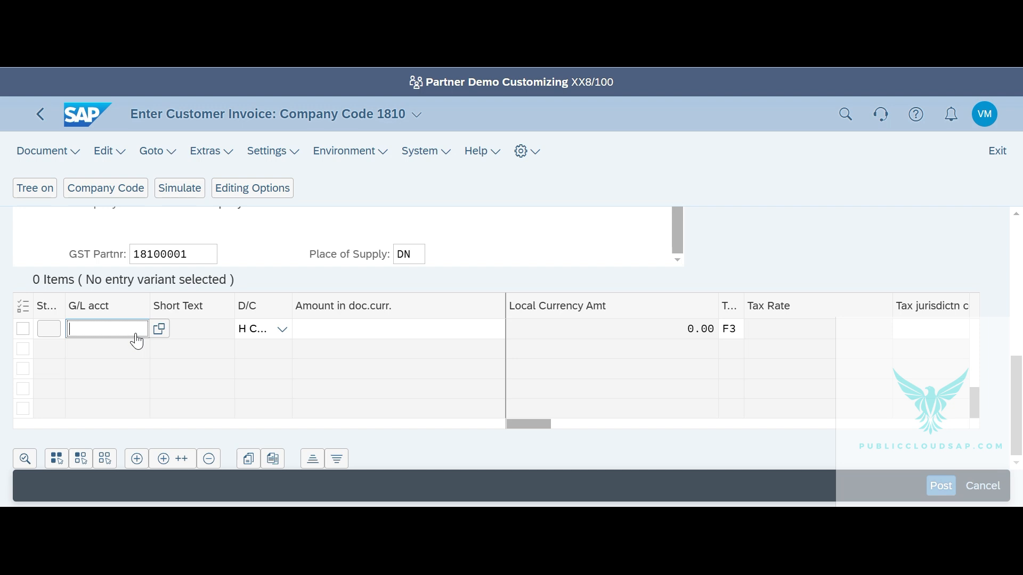
pyautogui.write('41000400')
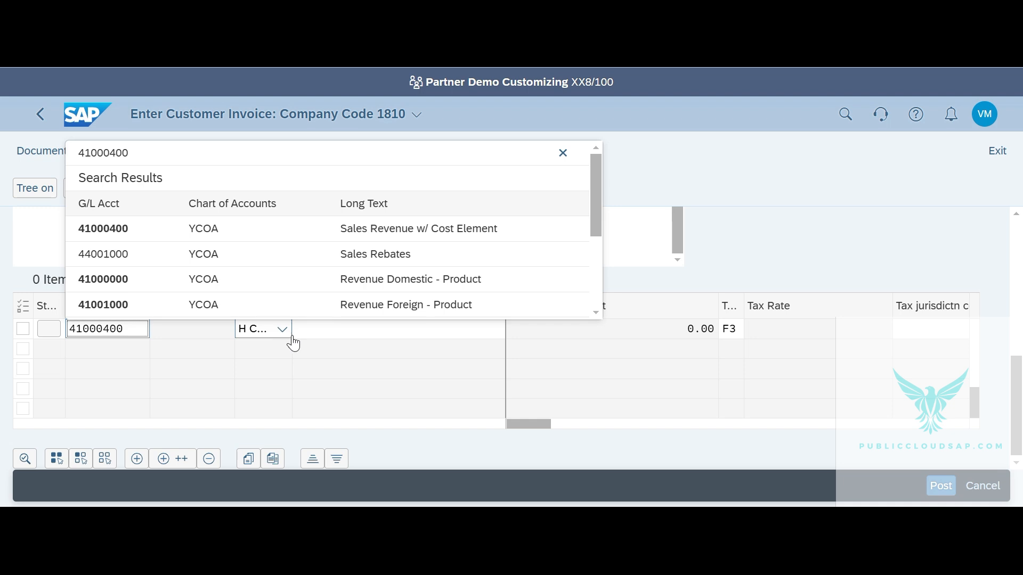
pyautogui.click(319, 336)
pyautogui.write('1000')
# Set the profit center of the first line item to YB101
pyautogui.press('Tab')
pyautogui.press('Tab')
pyautogui.press('Tab')
pyautogui.press('Tab')
pyautogui.press('Tab')
pyautogui.press('Tab')
pyautogui.press('Tab')
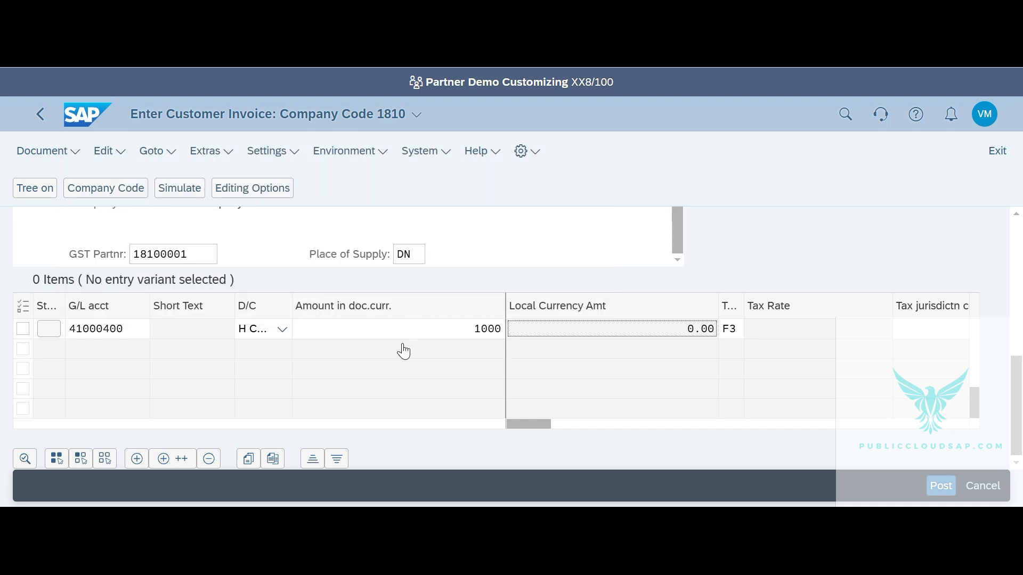
pyautogui.press('Tab')
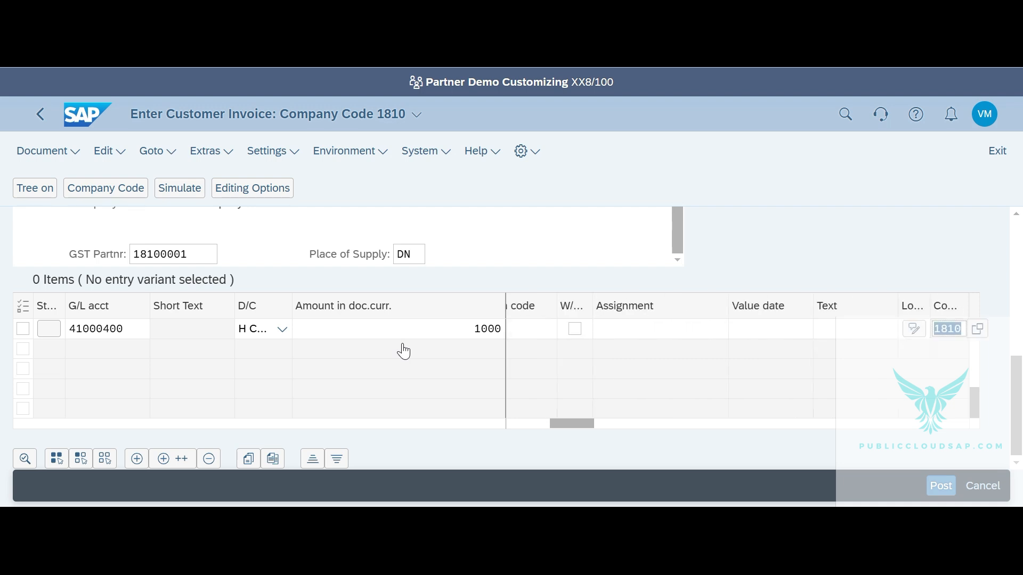
pyautogui.press('Tab')
pyautogui.press('Tab')
pyautogui.press('Tab')
pyautogui.press('Tab')
pyautogui.press('Tab')
pyautogui.press('Tab')
pyautogui.press('Tab')
pyautogui.press('Tab')
pyautogui.press('Tab')
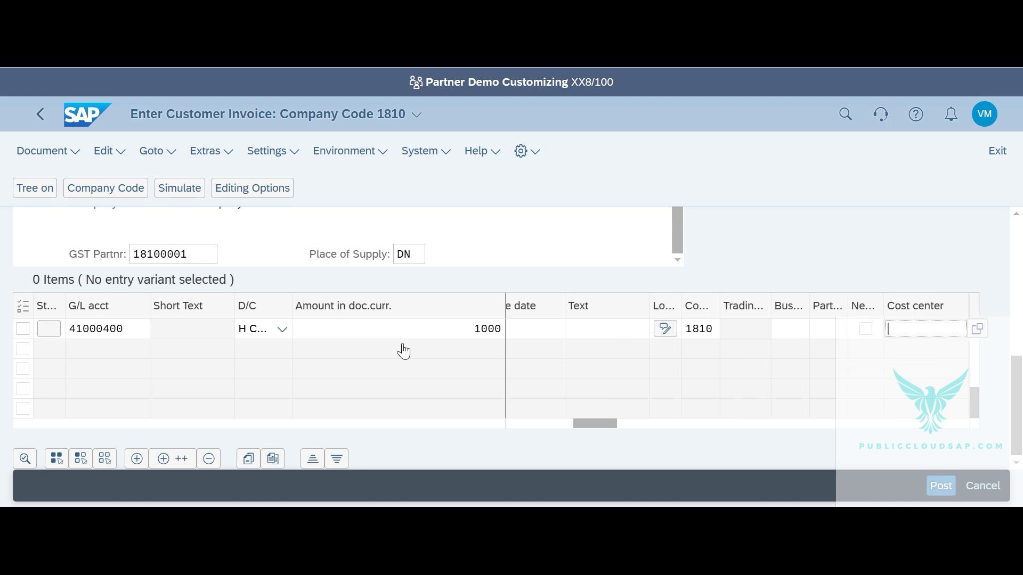
pyautogui.press('Tab')
pyautogui.press('Tab')
pyautogui.press('Tab')
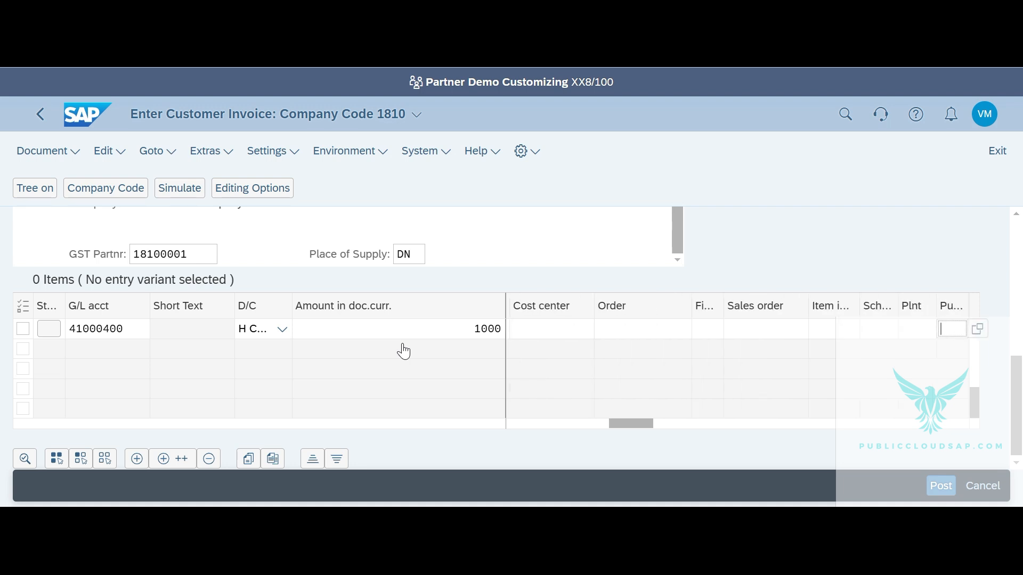
pyautogui.press('Tab')
pyautogui.press('Tab')
pyautogui.press('Tab')
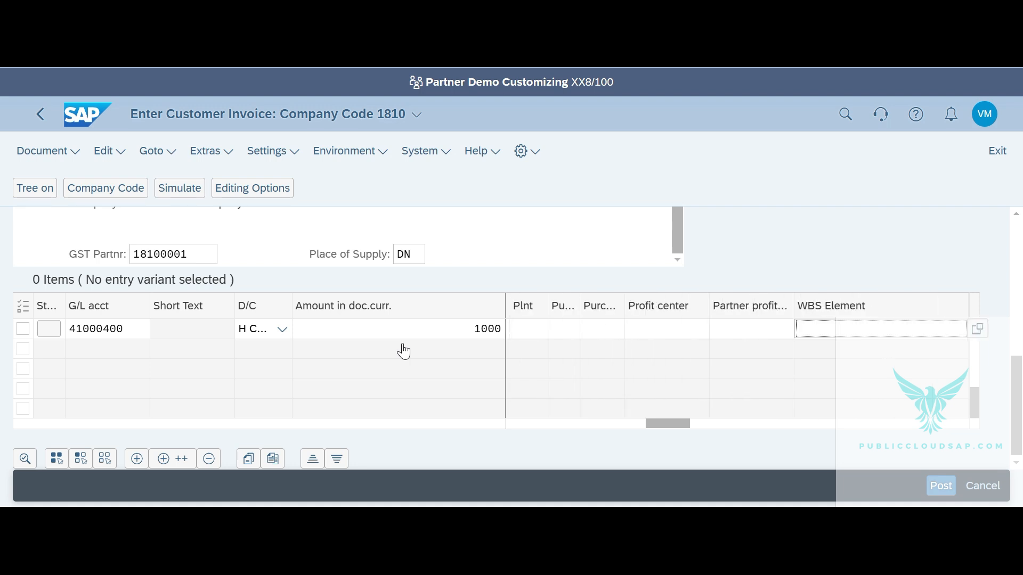
pyautogui.hotkey('shift', 'Tab')
pyautogui.hotkey('shift', 'Tab')
pyautogui.write('YB1')
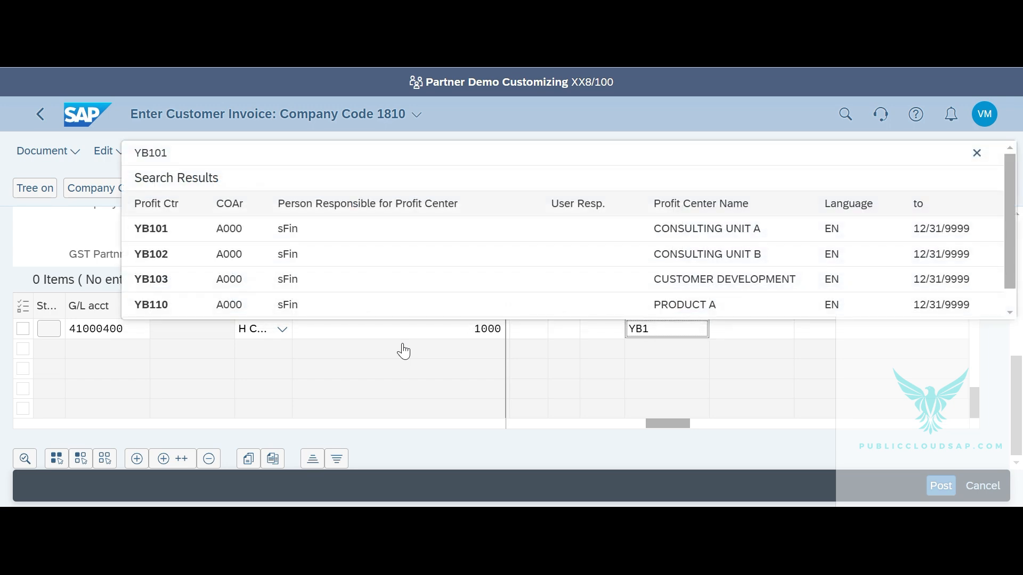
pyautogui.write('01')
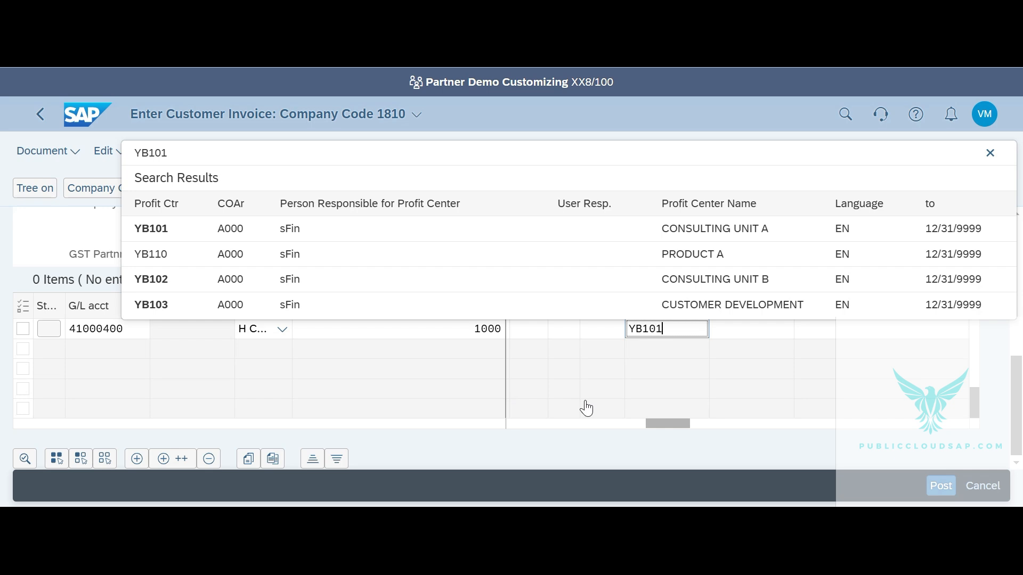
# Assign the line item to a profitability segment by entering the customer number, running the derivation and accepting the assignment
pyautogui.moveTo(669, 423); pyautogui.dragTo(714, 423)
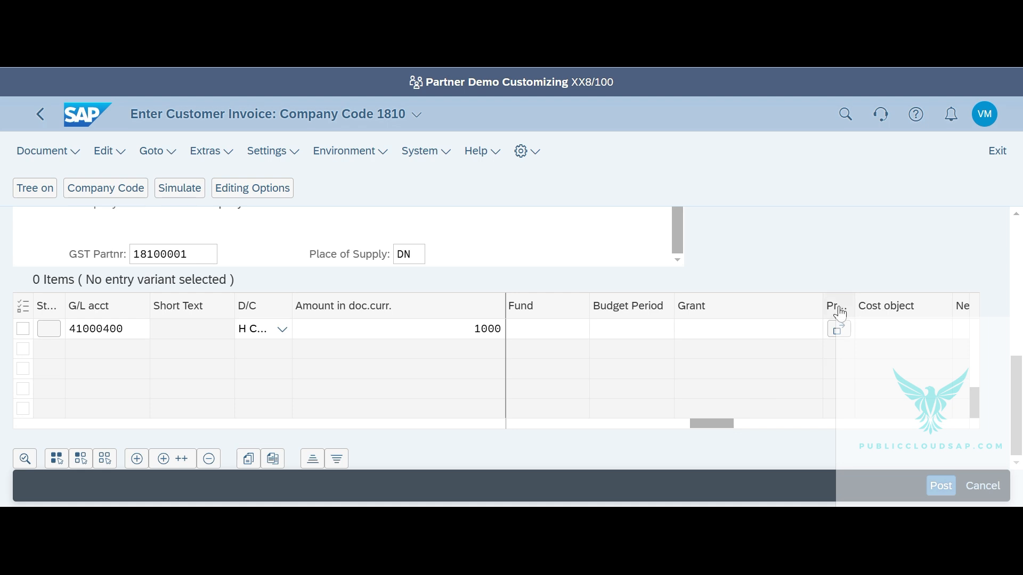
pyautogui.click(841, 335)
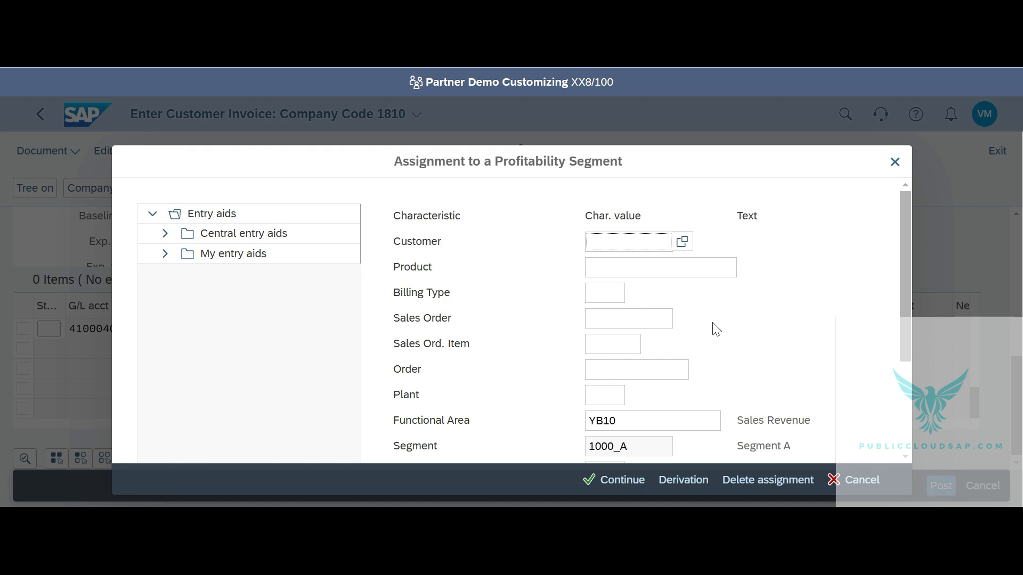
pyautogui.write('18100001')
pyautogui.click(684, 483)
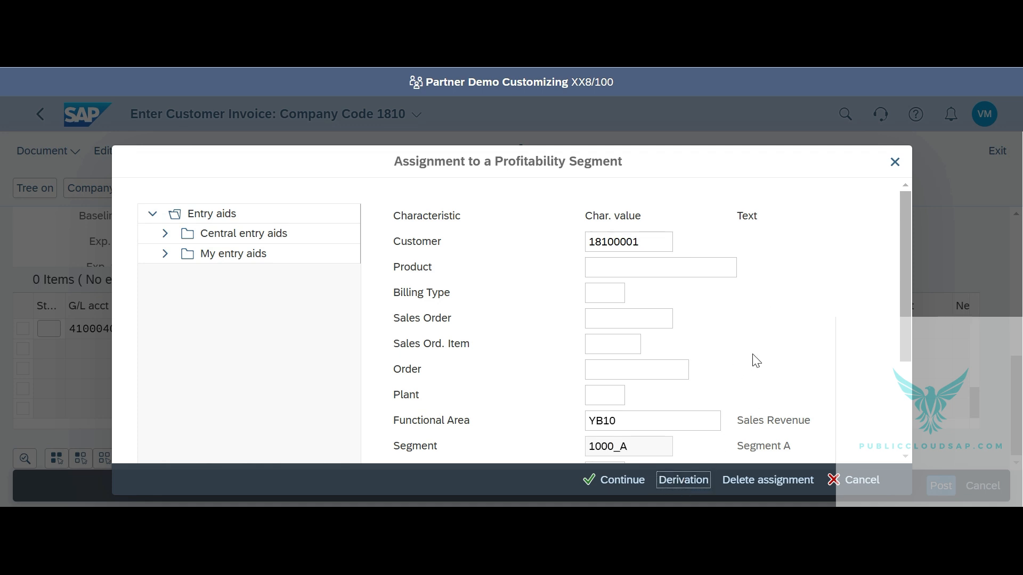
pyautogui.moveTo(904, 263)
pyautogui.mouseDown()
pyautogui.moveTo(919, 405)
pyautogui.moveTo(898, 267)
pyautogui.moveTo(893, 322)
pyautogui.moveTo(895, 264)
pyautogui.moveTo(916, 400)
pyautogui.moveTo(893, 267)
pyautogui.mouseUp()
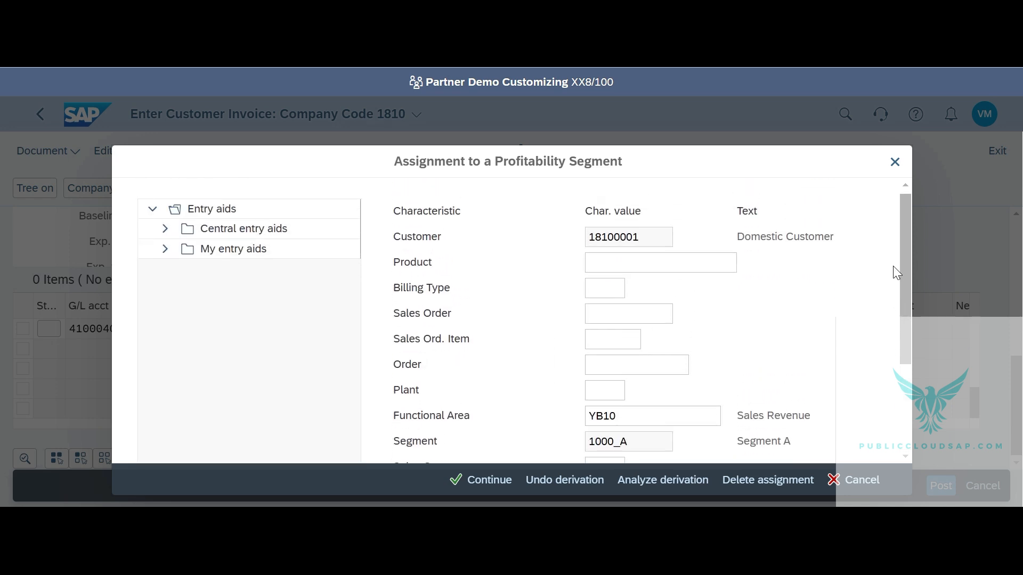
pyautogui.click(480, 485)
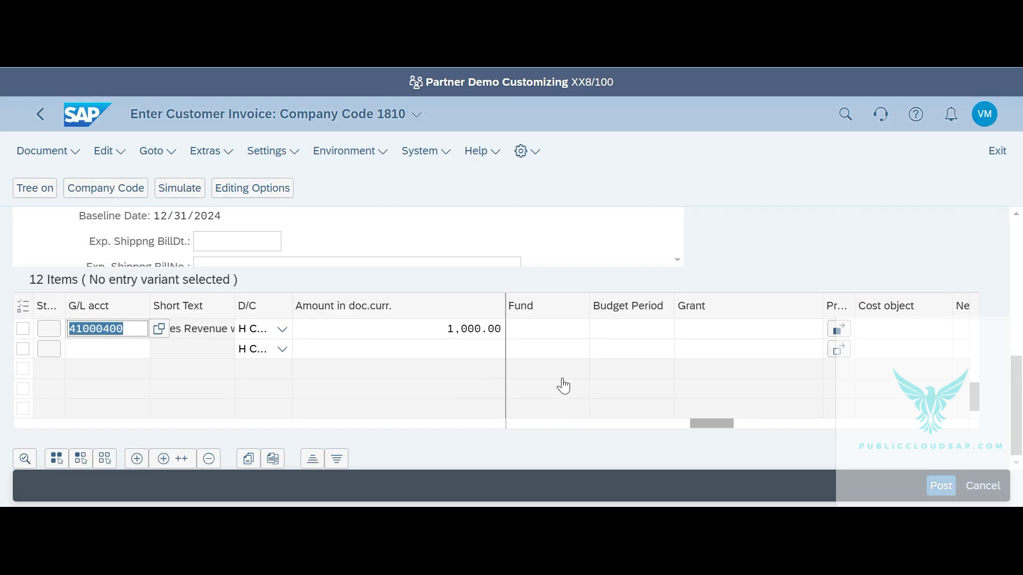
# Review the invoice's basic data and post the customer invoice
pyautogui.scroll(5, 563, 385)
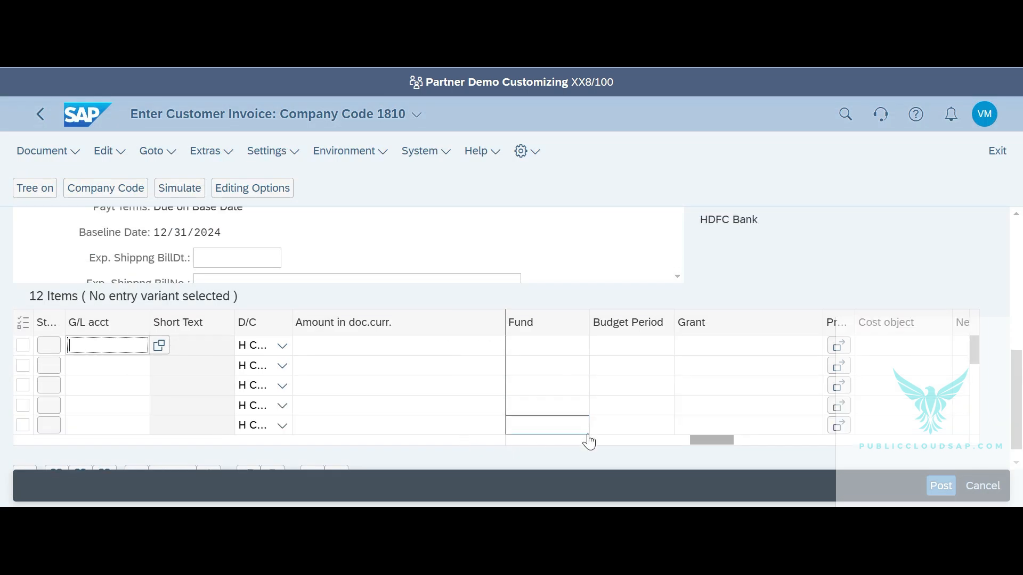
pyautogui.scroll(10, 541, 338)
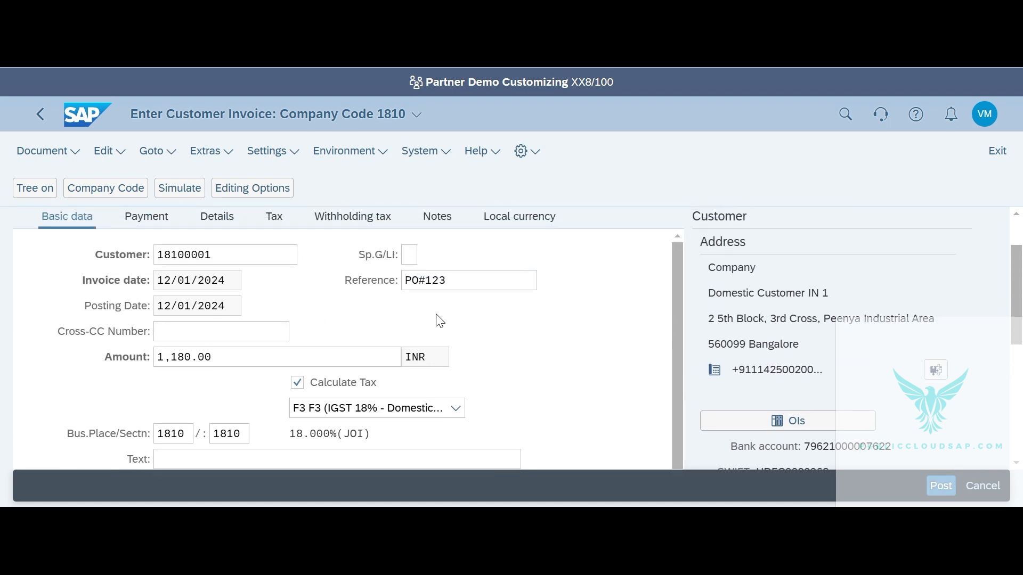
pyautogui.scroll(-1, 440, 321)
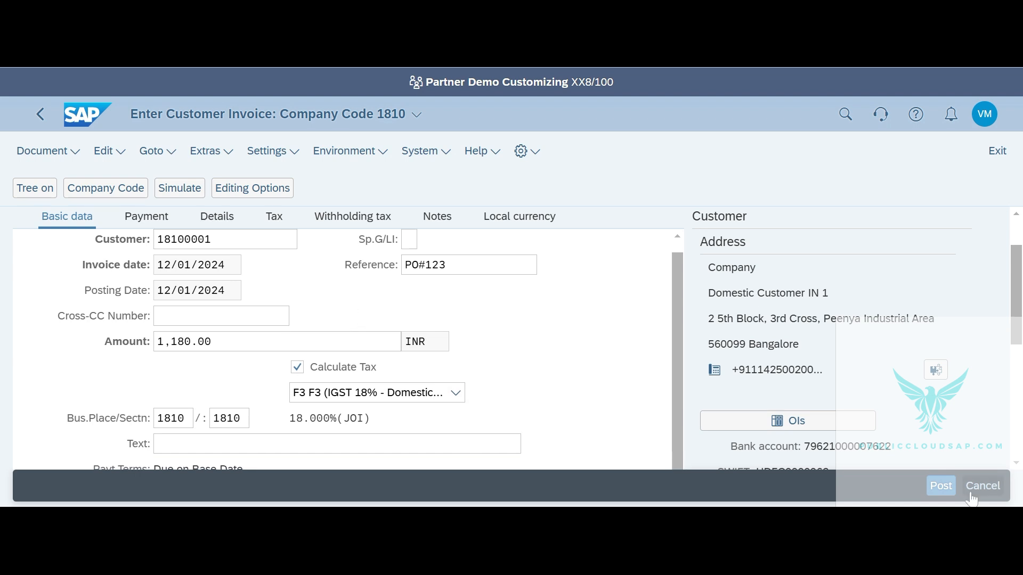
pyautogui.click(941, 486)
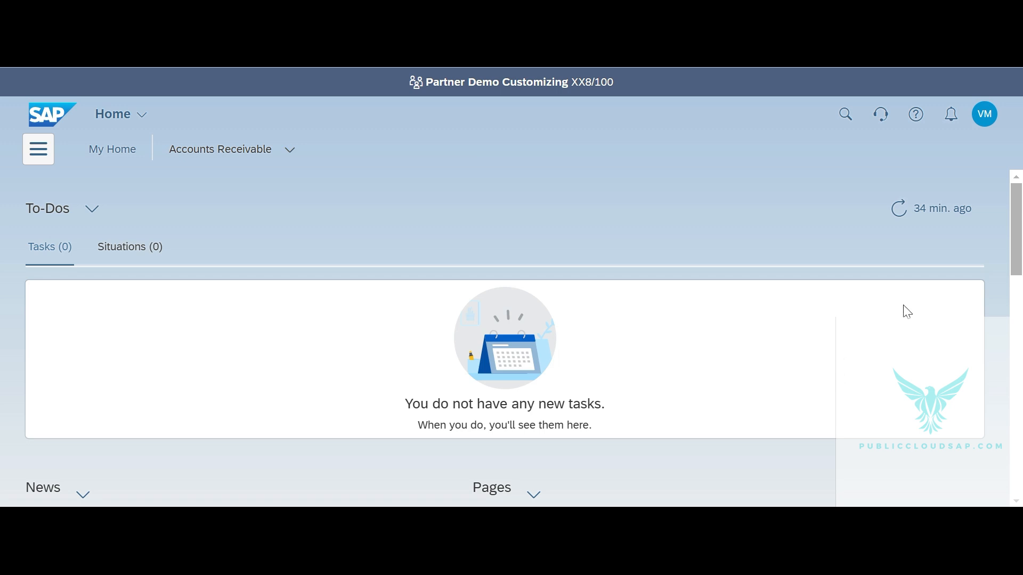
# Search the apps for "upload customer open" and open Upload Customer Open Items
pyautogui.click(844, 115)
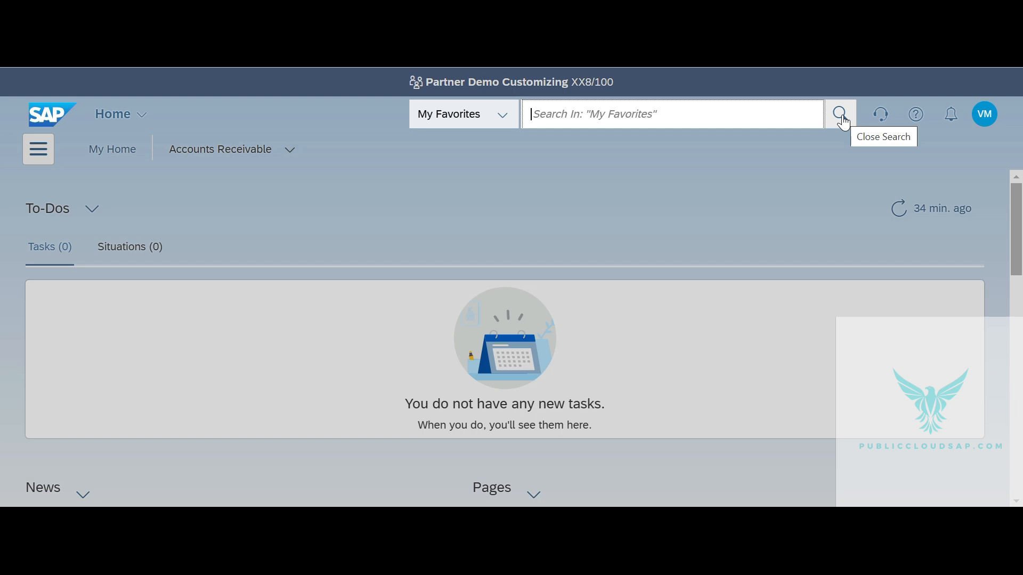
pyautogui.write('ucstomer')
pyautogui.press('BackSpace')
pyautogui.press('BackSpace')
pyautogui.press('BackSpace')
pyautogui.press('BackSpace')
pyautogui.press('BackSpace')
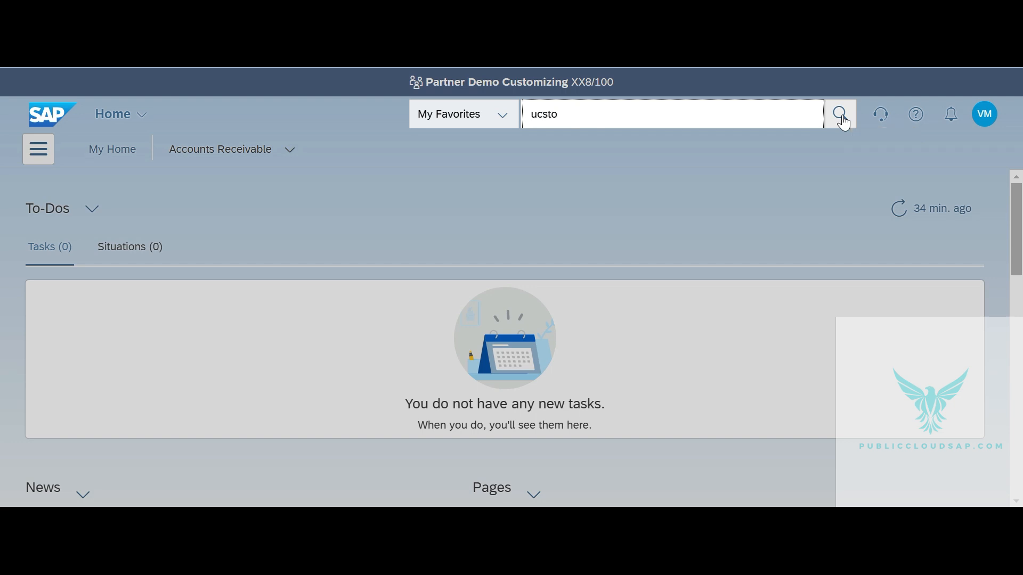
pyautogui.press('BackSpace')
pyautogui.press('BackSpace')
pyautogui.press('BackSpace')
pyautogui.write('upload customer')
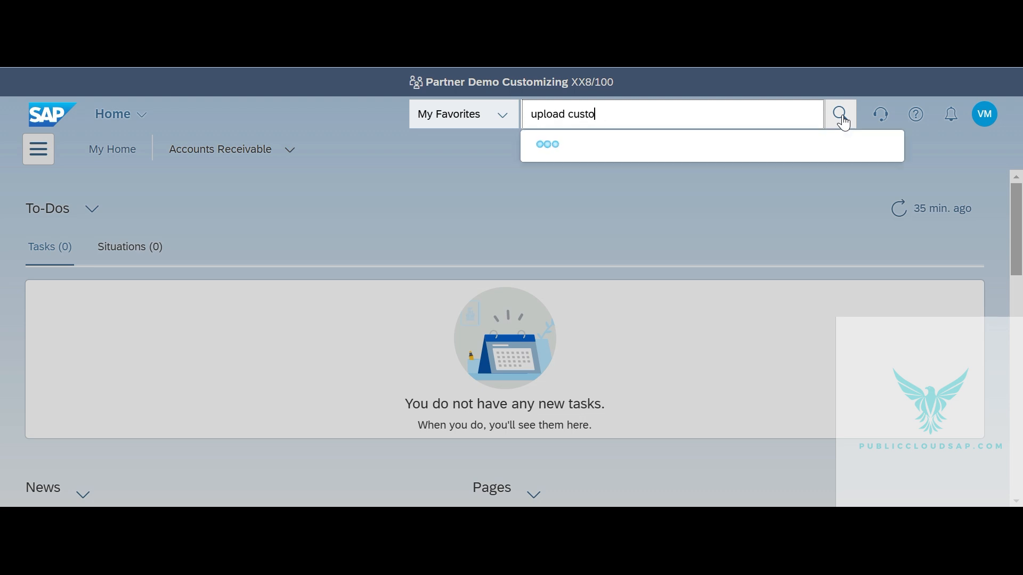
pyautogui.write(' open')
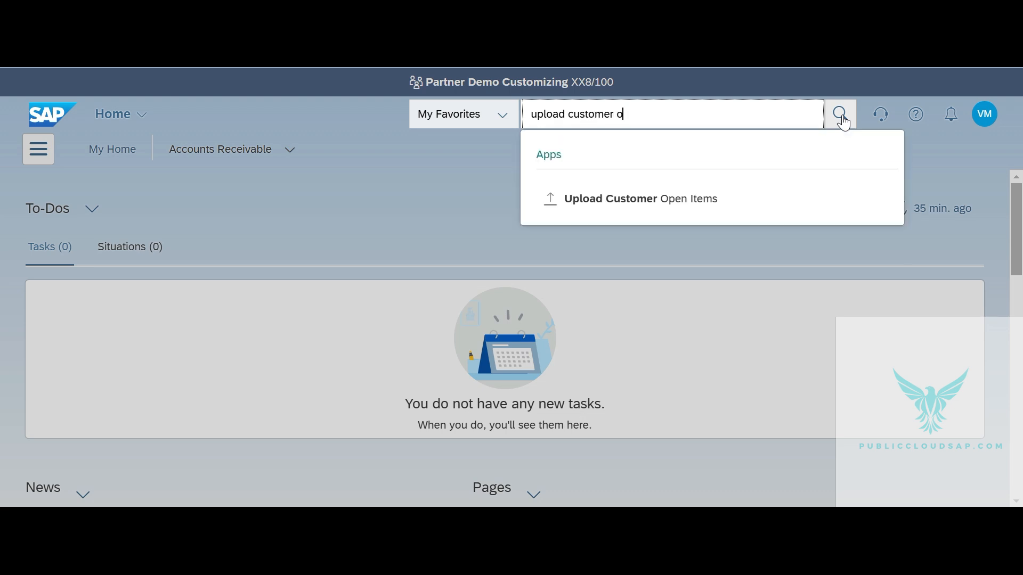
pyautogui.click(728, 197)
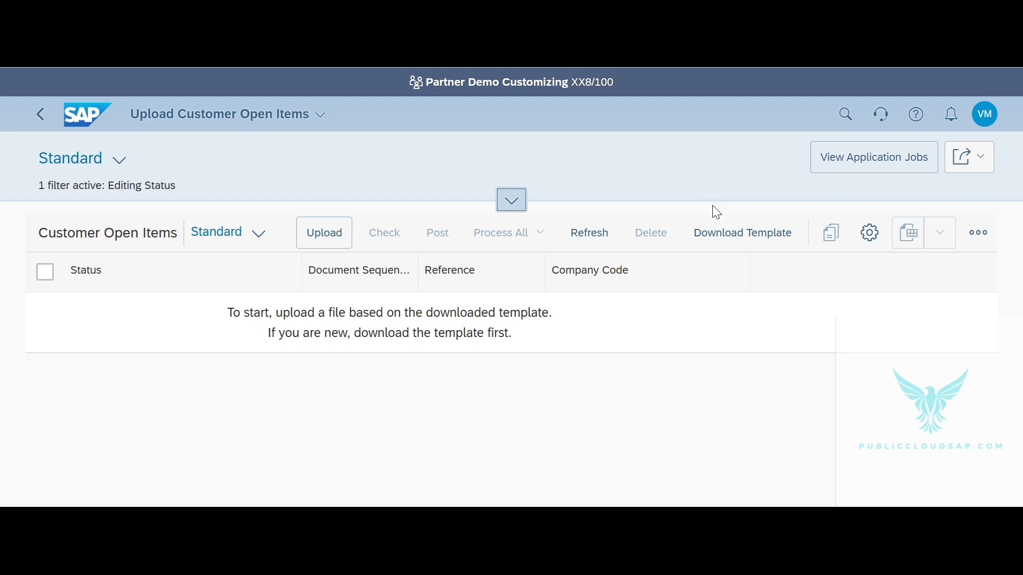
# Download the English customer open items template and save it in Downloads as CustomerOpenItems_EN (1)
pyautogui.click(741, 241)
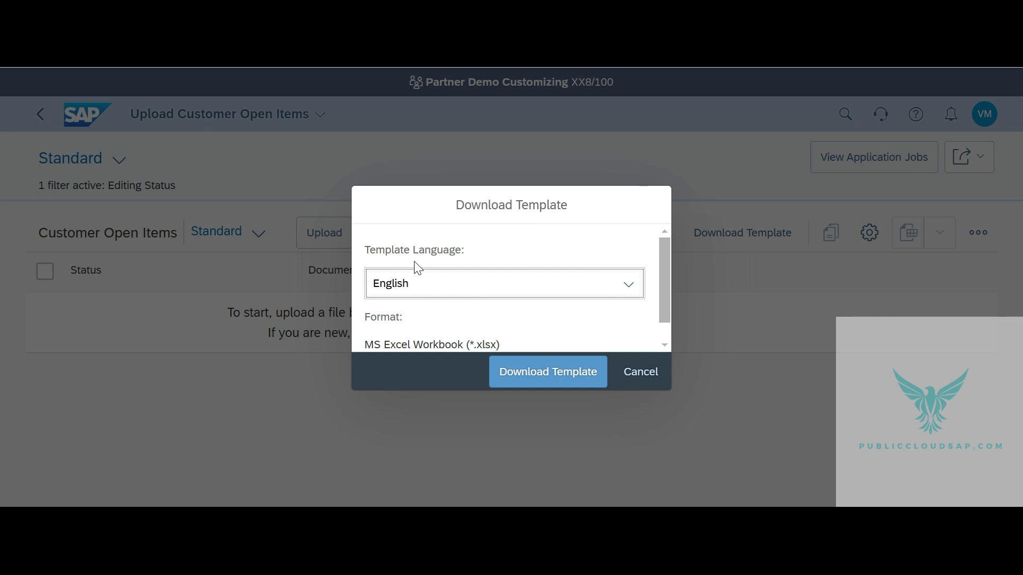
pyautogui.scroll(-1, 450, 322)
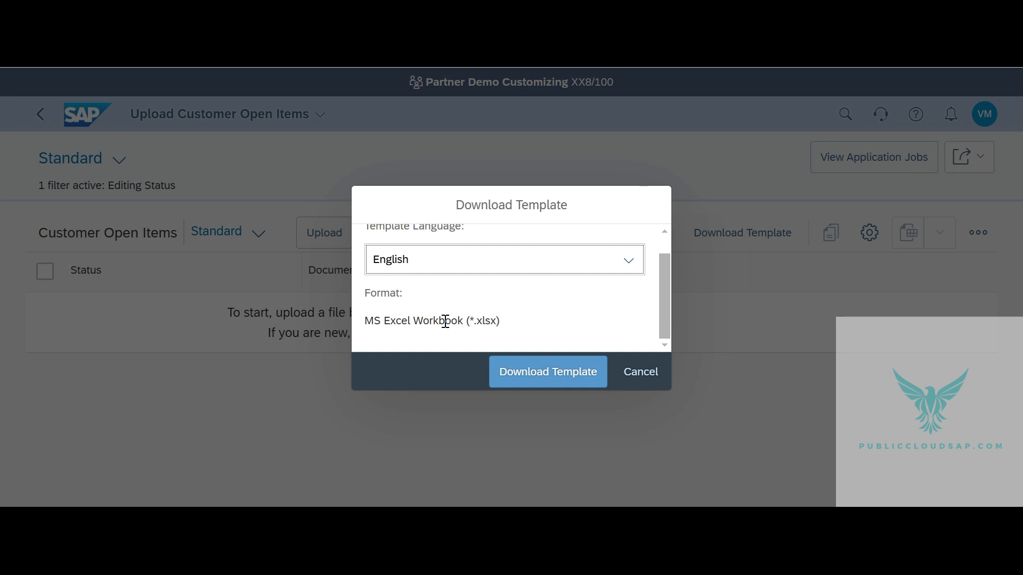
pyautogui.click(548, 377)
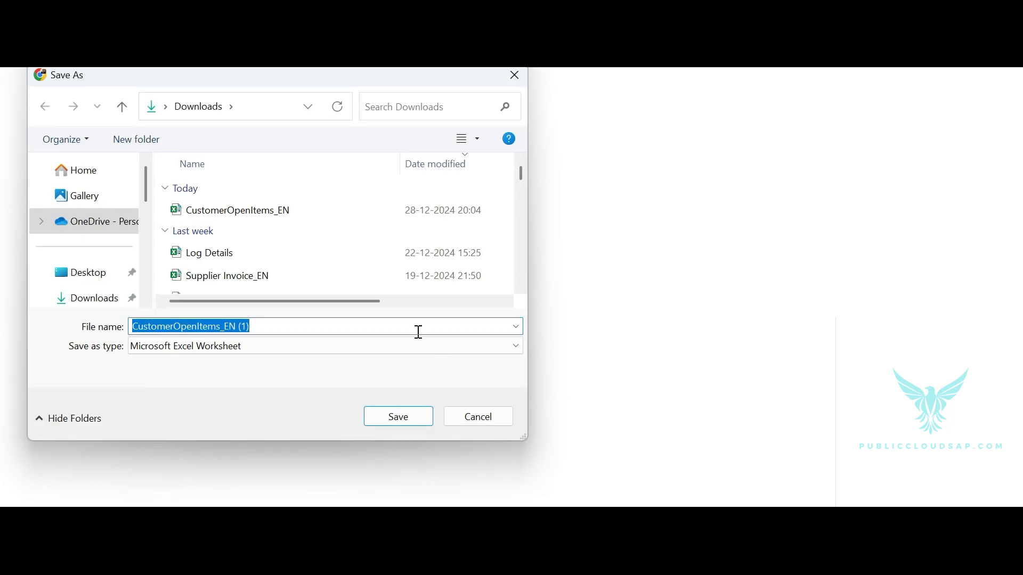
pyautogui.click(385, 413)
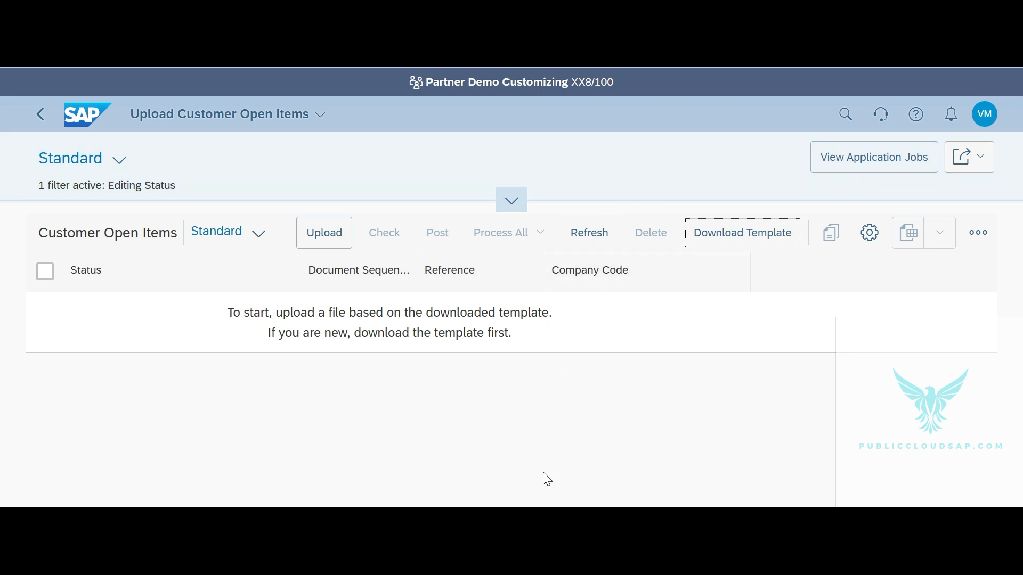
# Switch to File Explorer and open the CustomerOpenItems_EN workbook from the Downloads folder in Excel
pyautogui.click(459, 525)
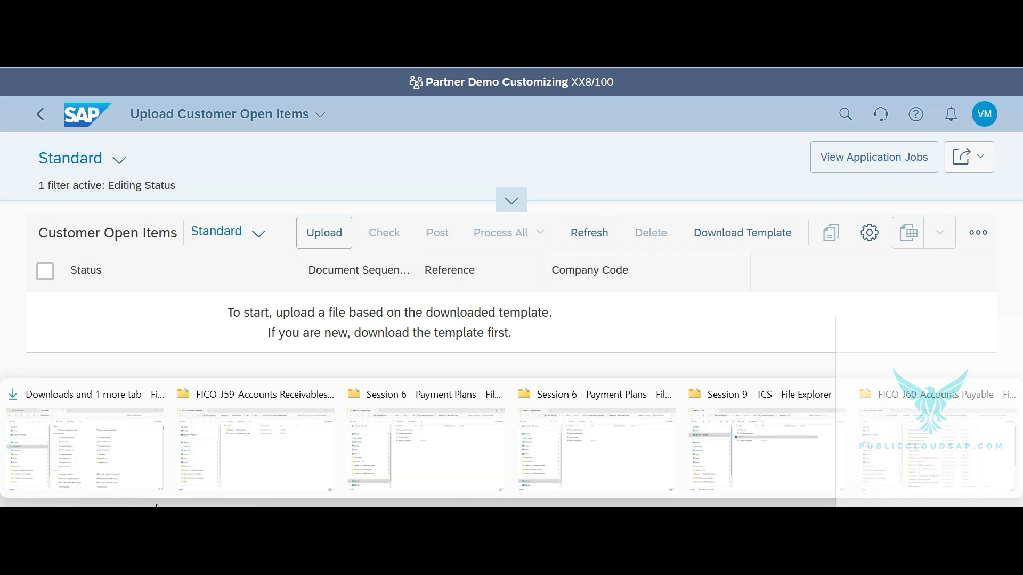
pyautogui.click(130, 478)
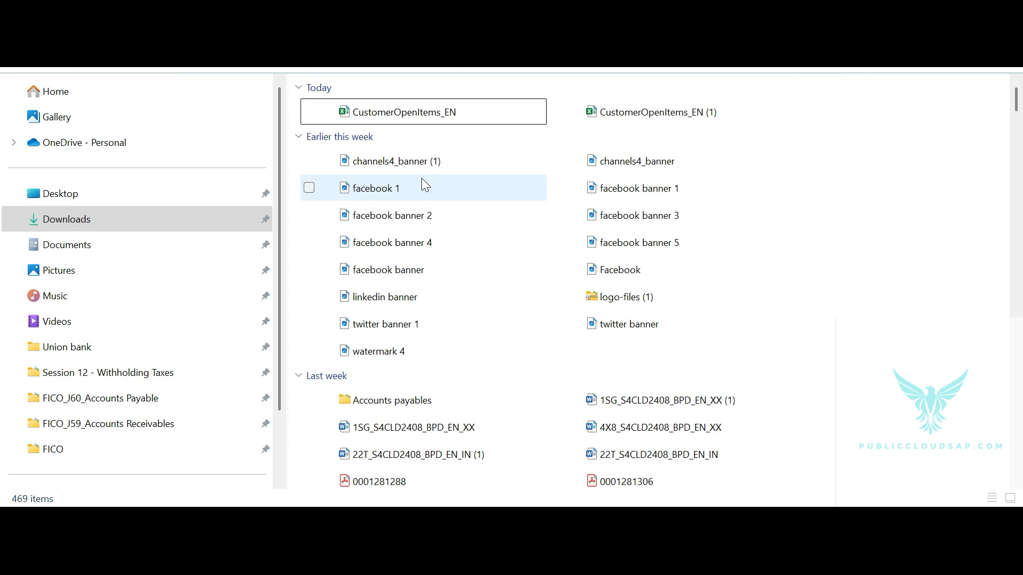
pyautogui.scroll(-1, 423, 183)
pyautogui.scroll(1, 423, 182)
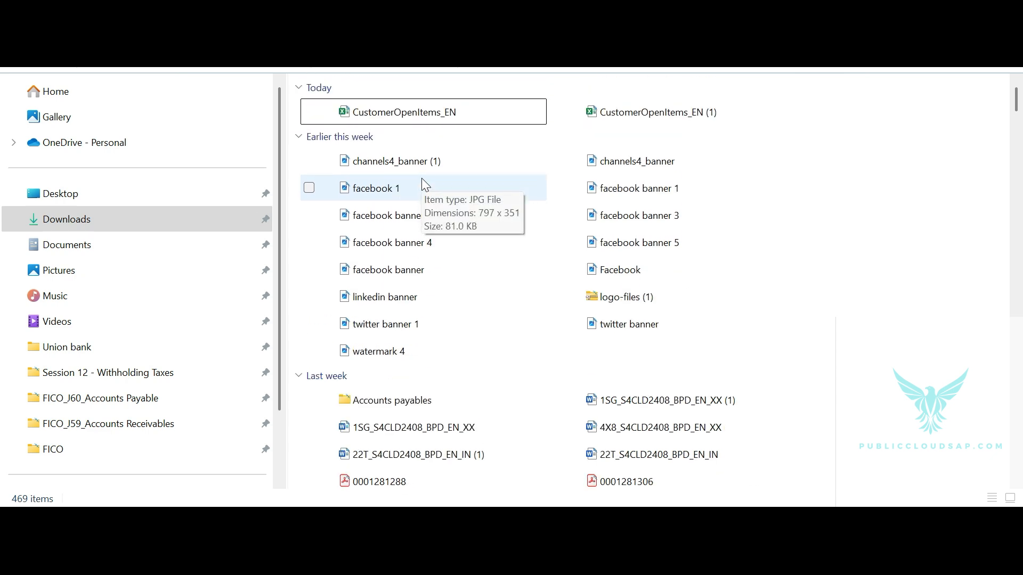
pyautogui.doubleClick(415, 113)
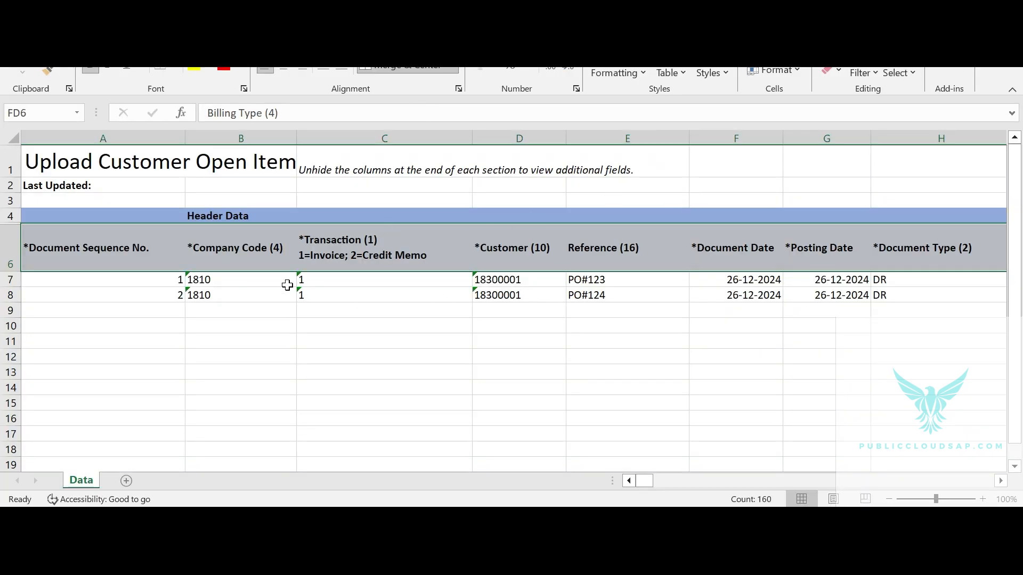
# Examine the column headings in row 6 of the upload template, from Document Sequence No. through Billing Type
pyautogui.click(216, 282)
pyautogui.press('Left')
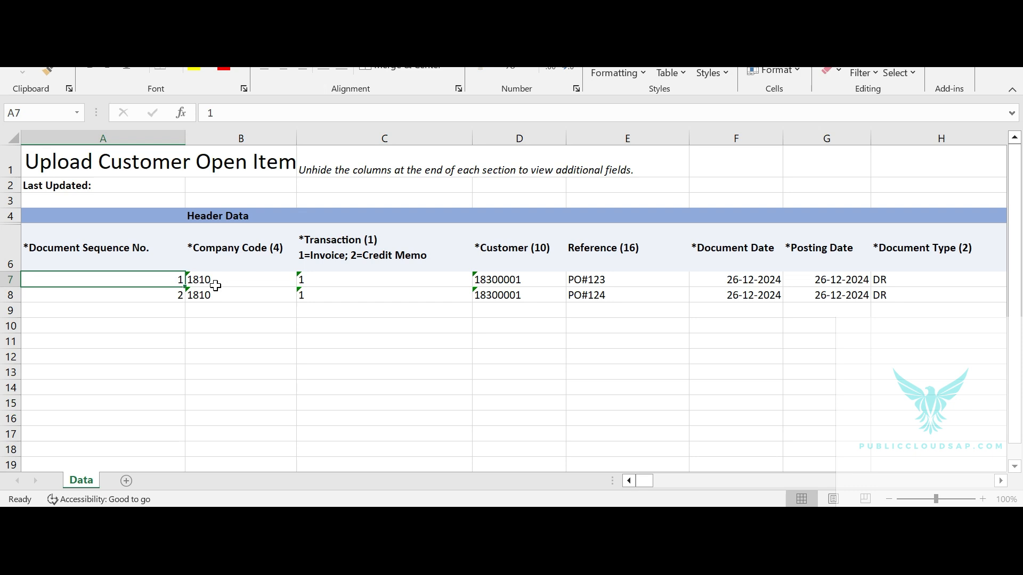
pyautogui.click(78, 257)
pyautogui.hotkey('ctrl', 'shift', 'Right')
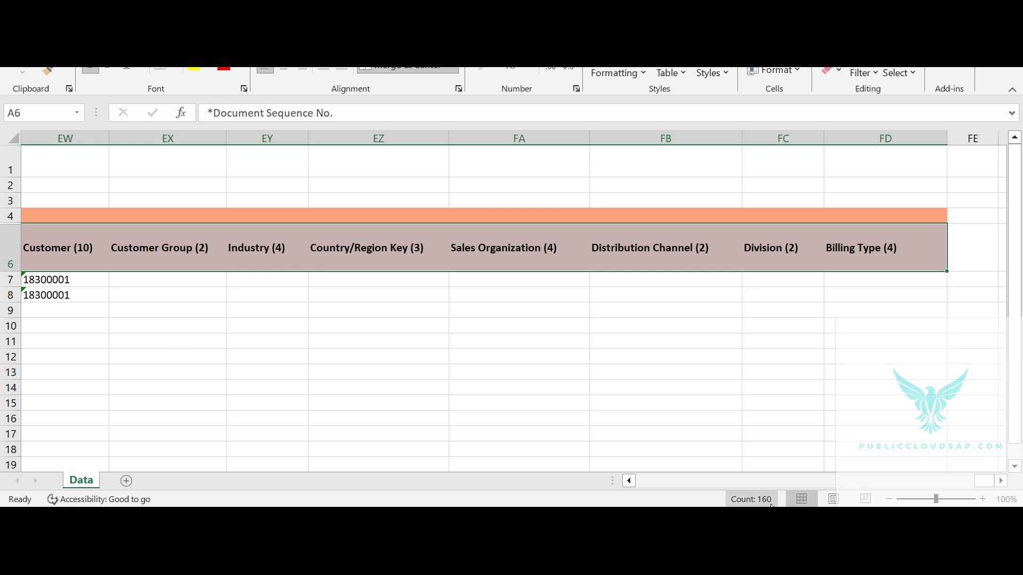
pyautogui.click(580, 265)
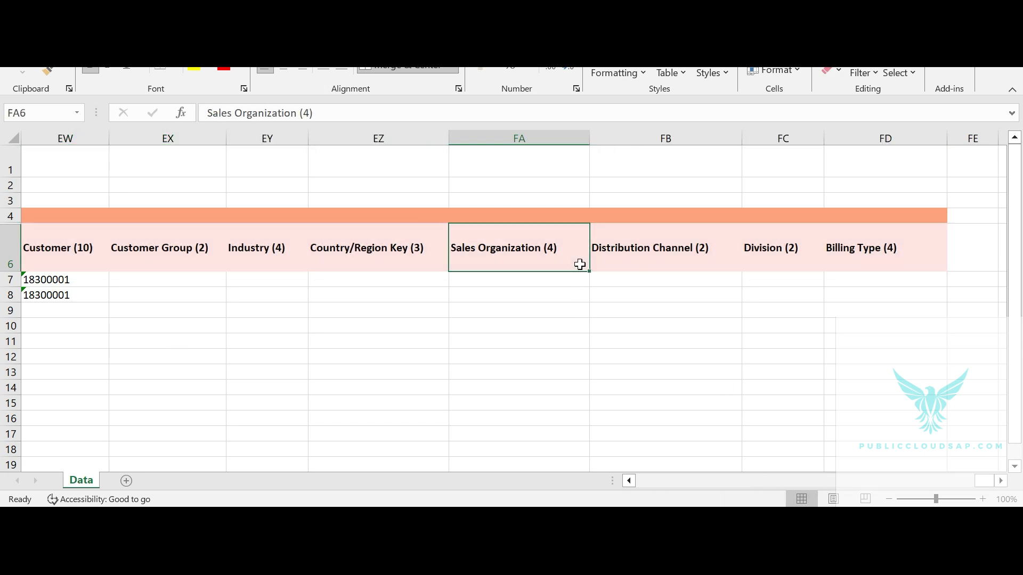
pyautogui.hotkey('ctrl', 'shift', 'Left')
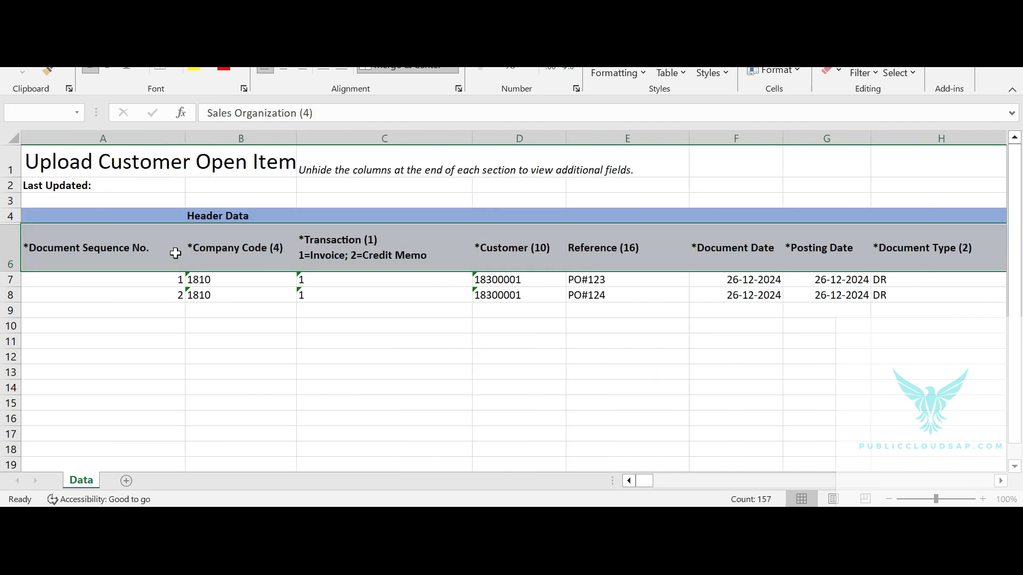
pyautogui.click(160, 247)
pyautogui.click(160, 247)
# Examine the Document Sequence No. entries of the document rows below the headings
pyautogui.press('Down')
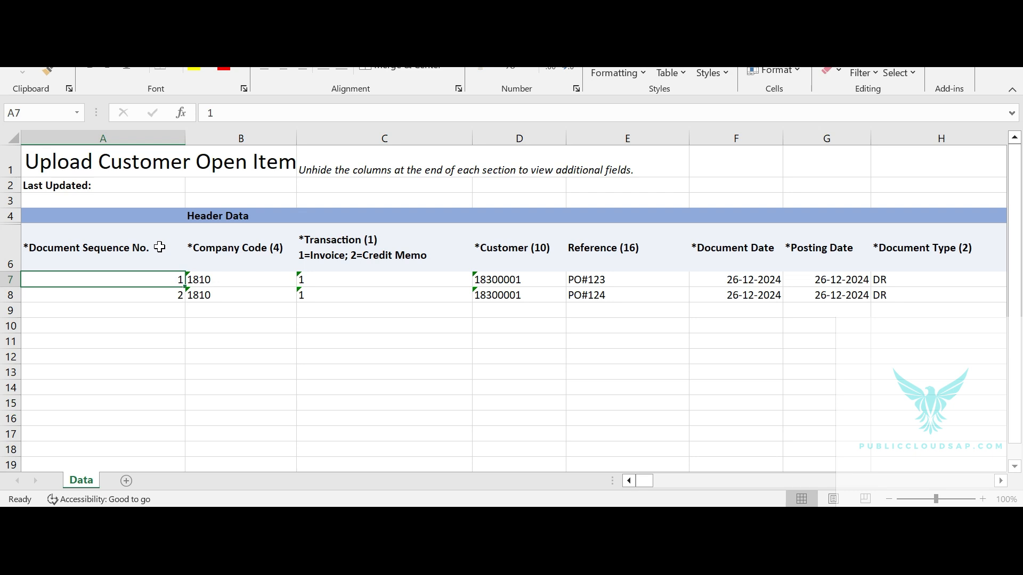
pyautogui.press('Down')
pyautogui.press('Down')
pyautogui.press('Up')
pyautogui.press('Up')
pyautogui.press('Down')
pyautogui.press('Down')
pyautogui.press('Up')
pyautogui.press('Up')
pyautogui.press('Down')
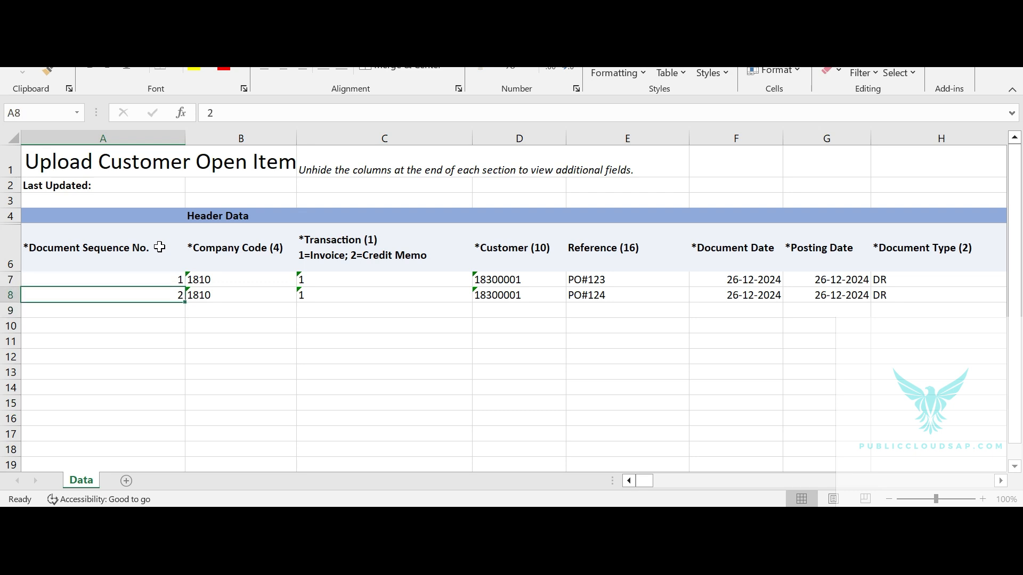
# Examine the first document's header entries in row 7, from Company Code through Document Header Text
pyautogui.press('Down')
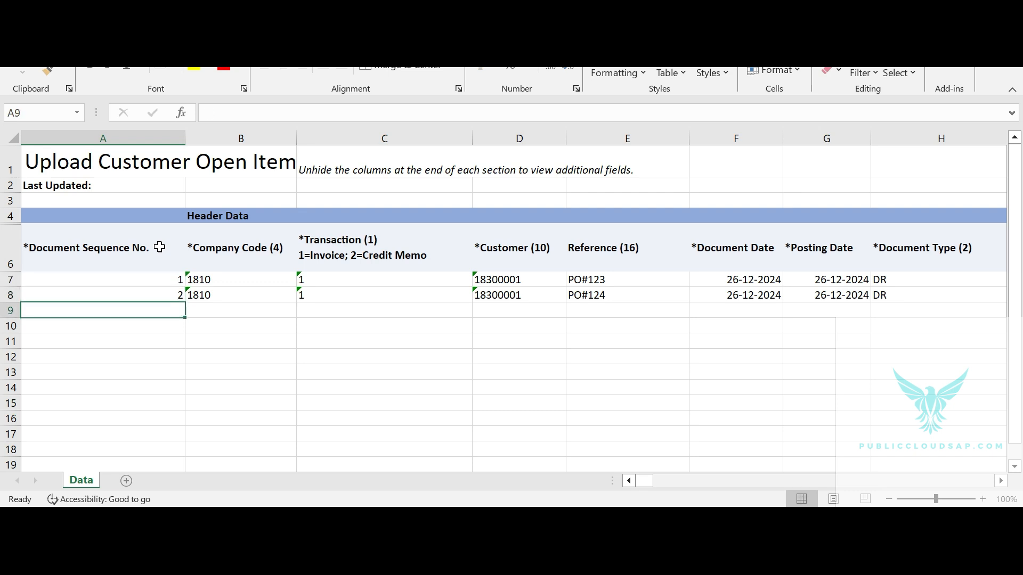
pyautogui.click(11, 282)
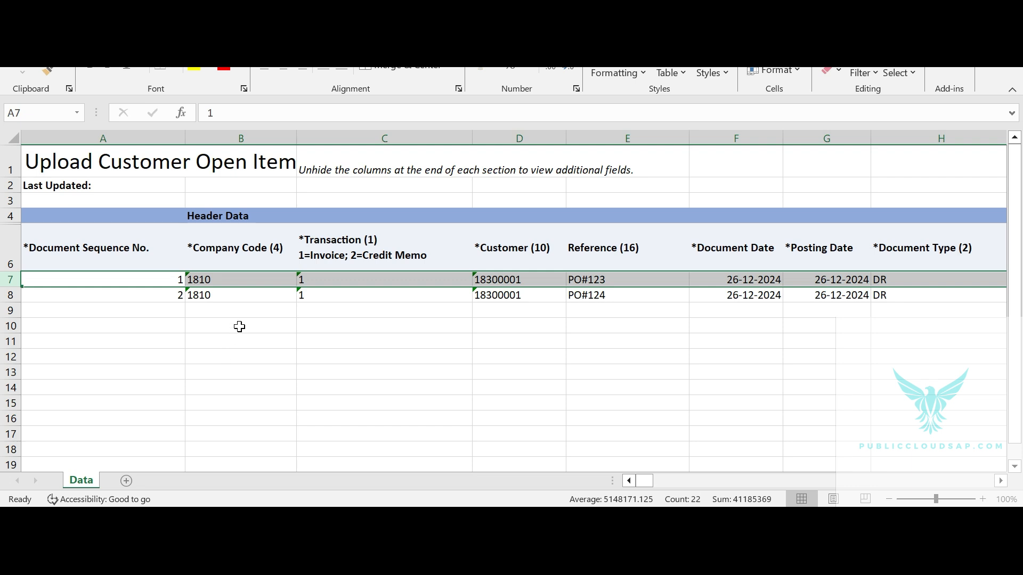
pyautogui.click(213, 283)
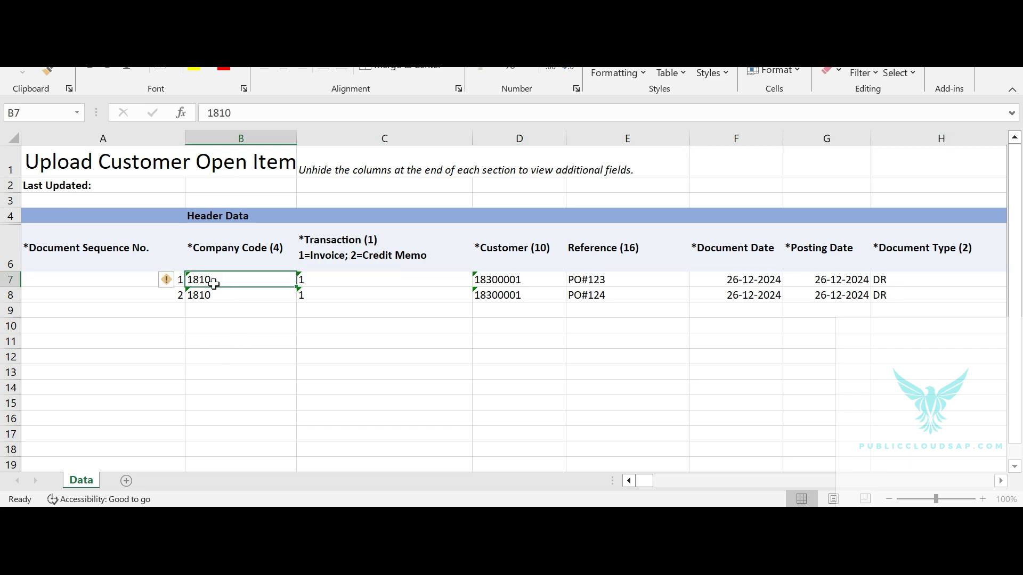
pyautogui.press('Right')
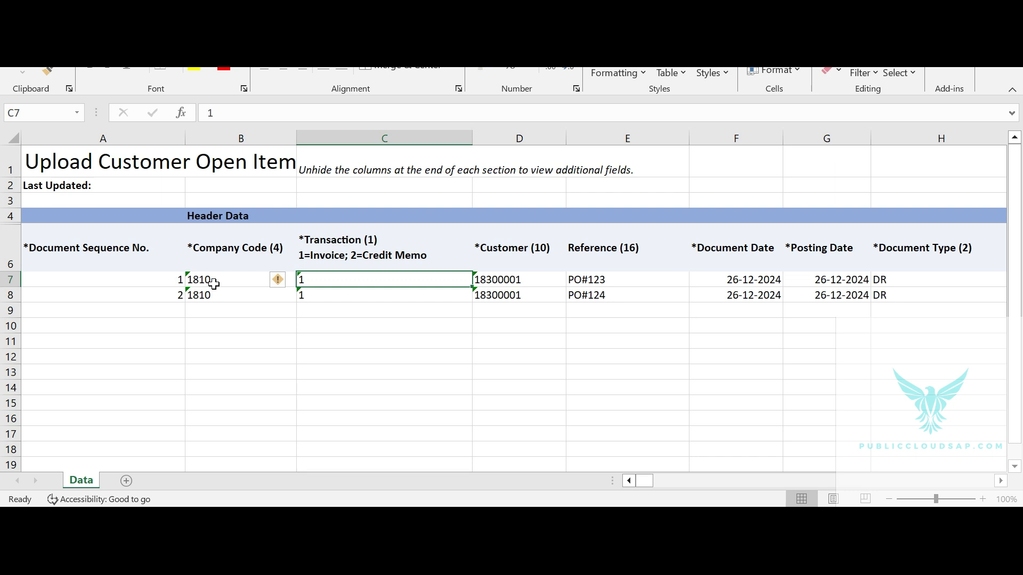
pyautogui.press('Right')
pyautogui.press('Right')
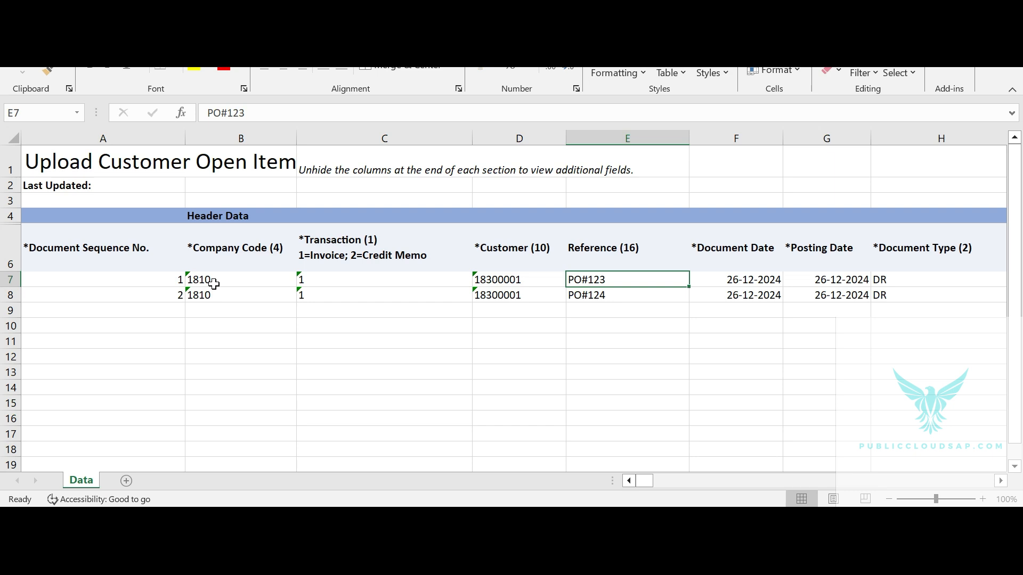
pyautogui.press('Right')
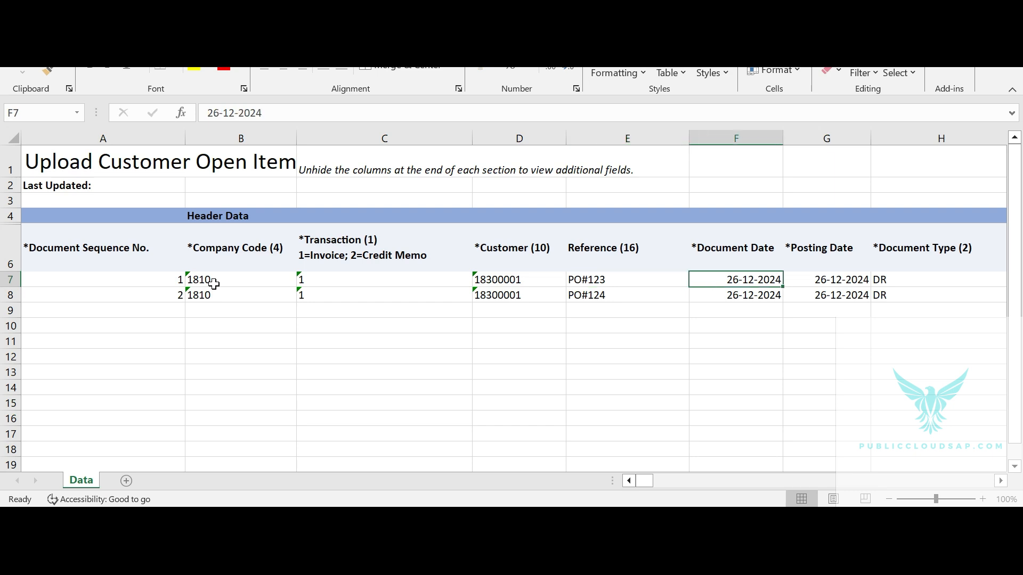
pyautogui.press('Right')
pyautogui.press('Right')
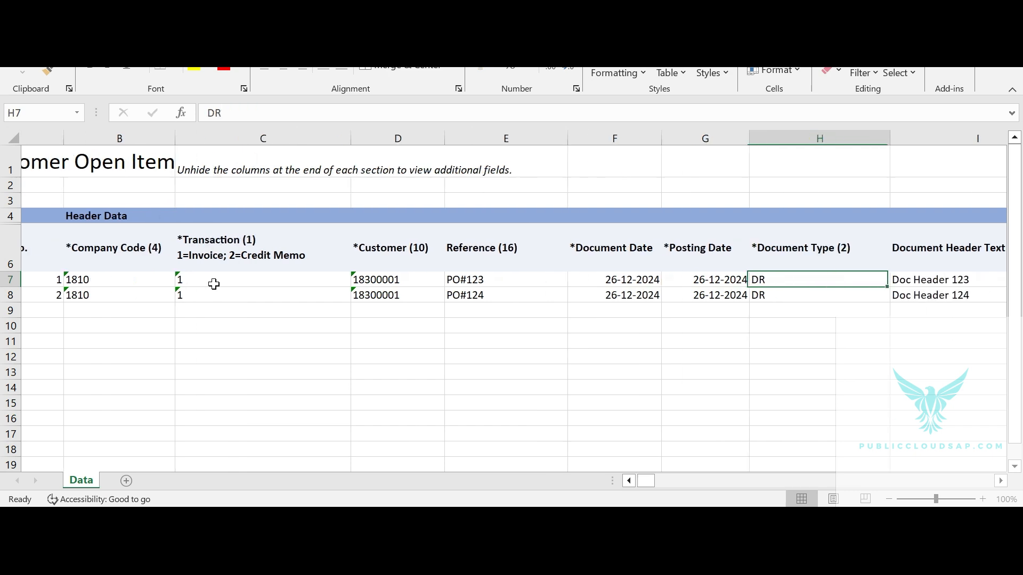
pyautogui.press('Right')
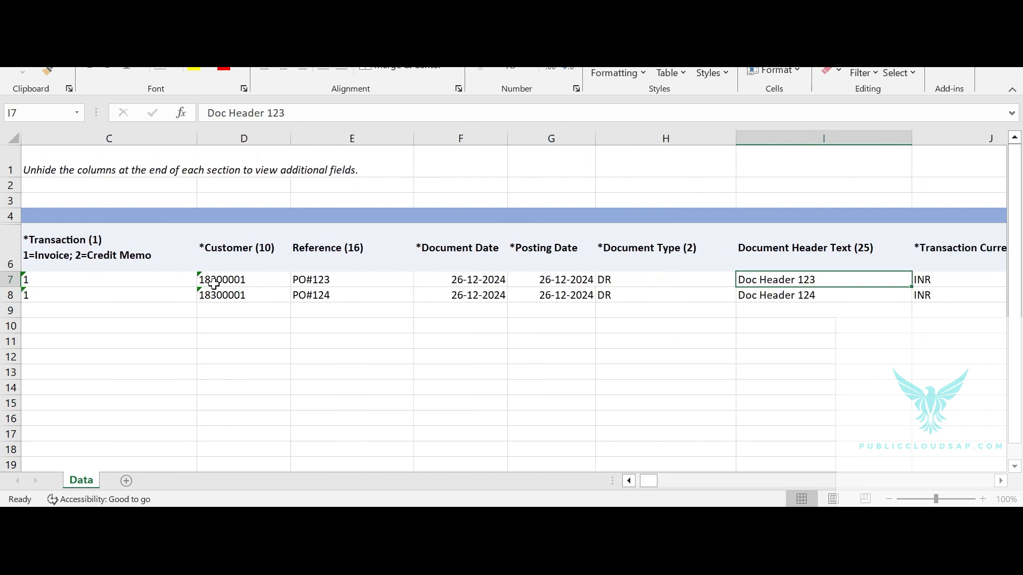
# Examine the first document's Transaction Currency, Gross Invoice Amount and Business Place entries
pyautogui.press('Right')
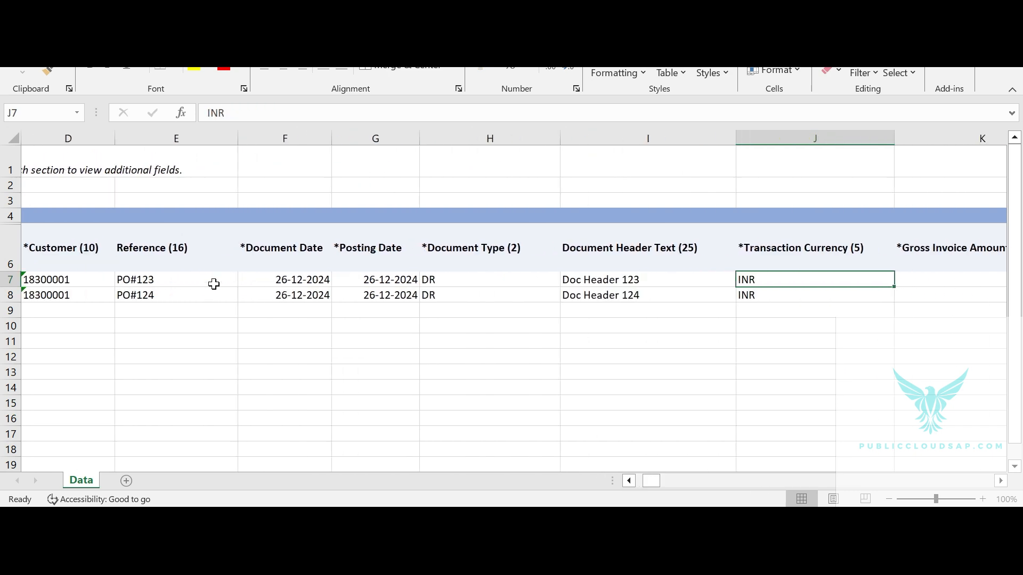
pyautogui.press('Right')
pyautogui.press('Right')
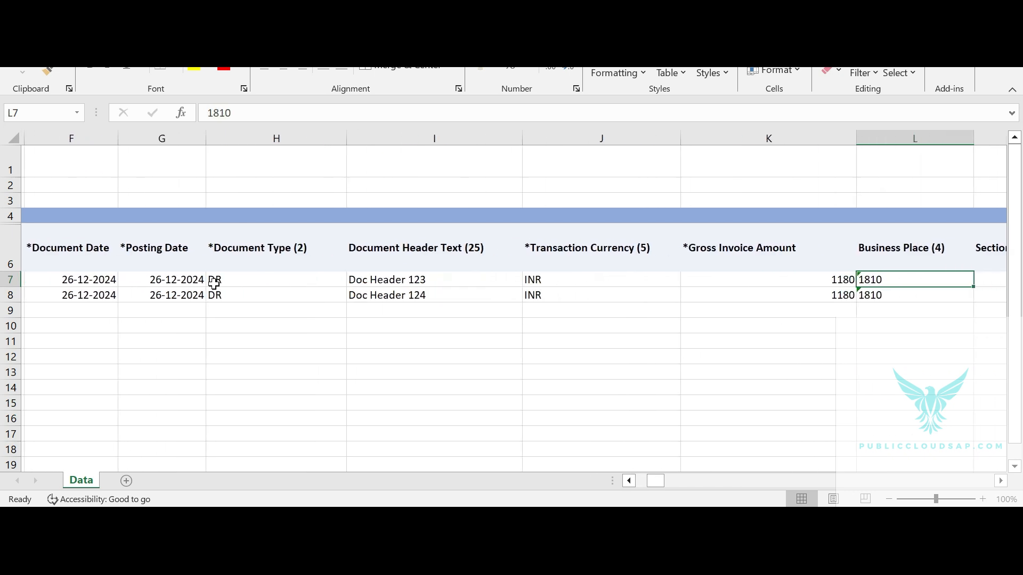
pyautogui.press('Left')
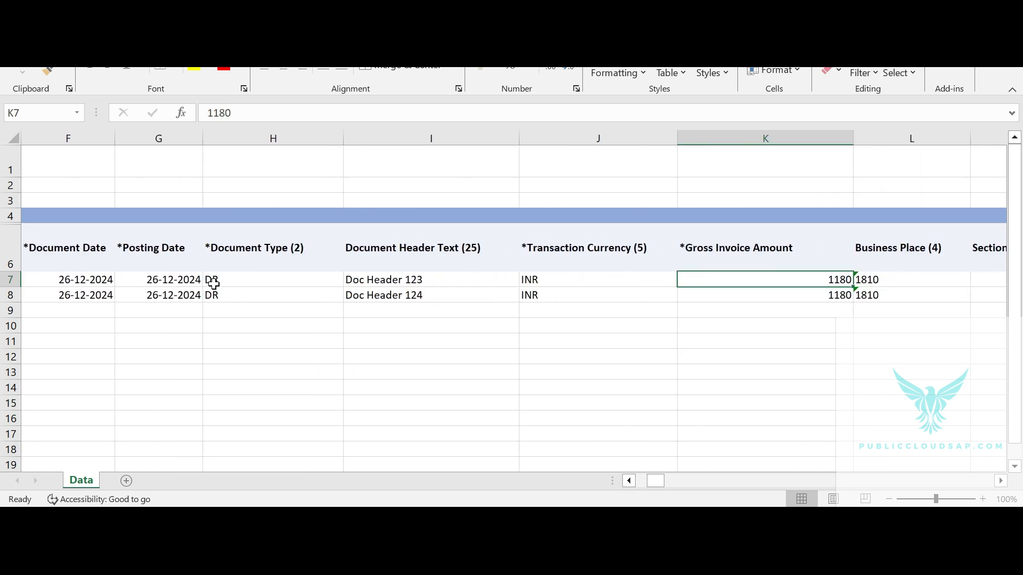
pyautogui.press('Right')
pyautogui.press('Right')
pyautogui.press('Left')
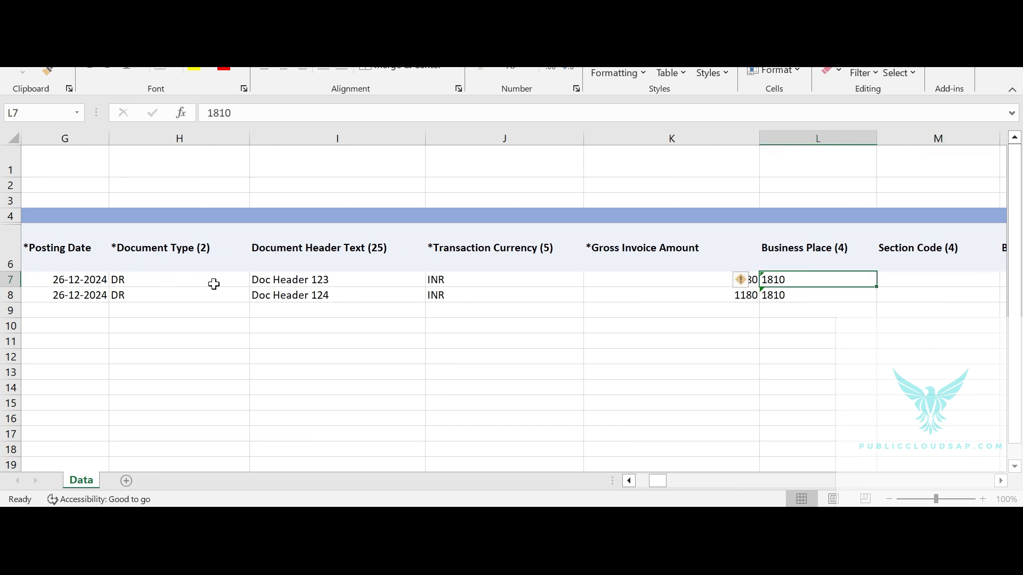
# Enter Section Code 1810 for the first document in row 7 and 180 for the second in row 8
pyautogui.press('Right')
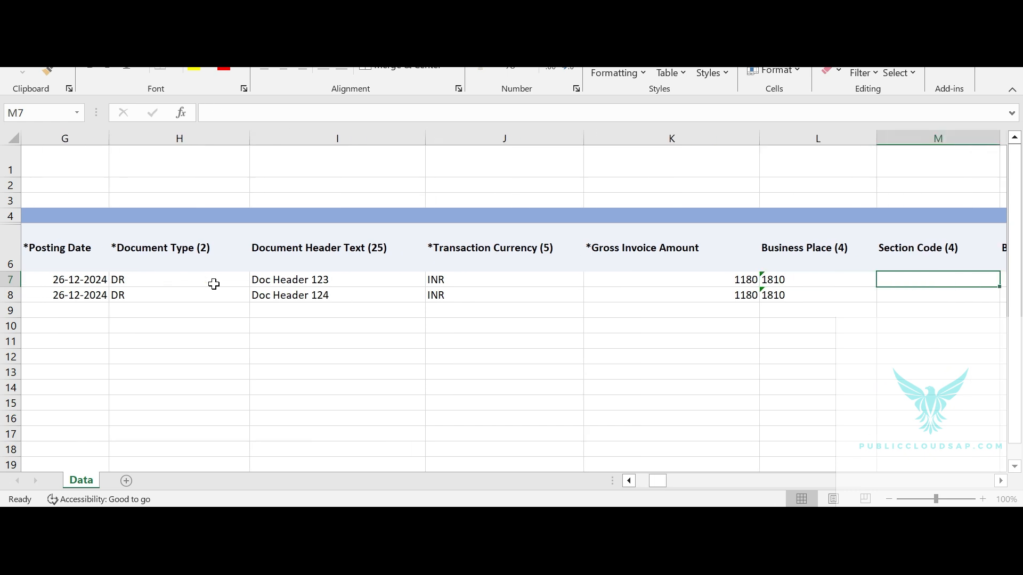
pyautogui.write('18')
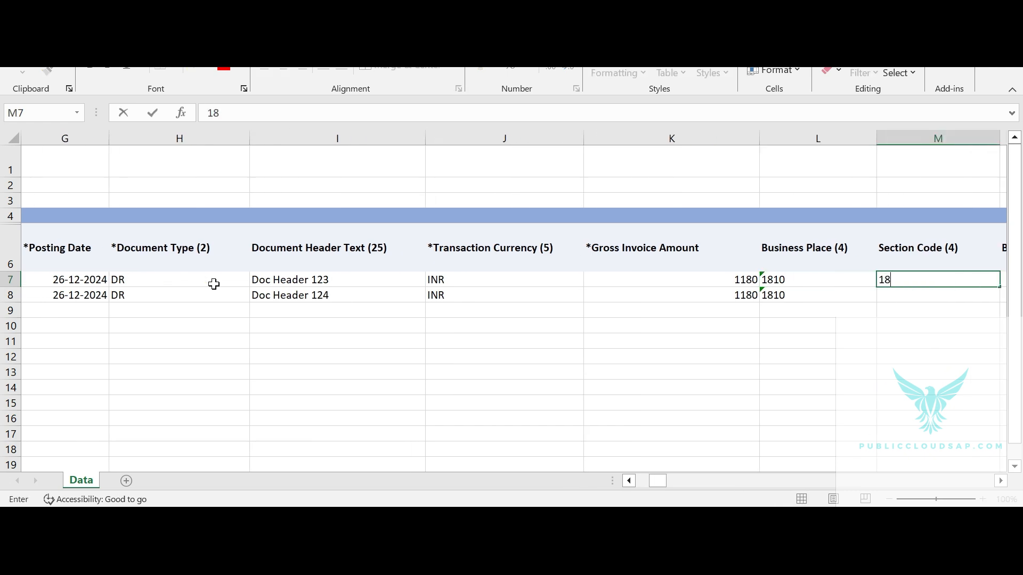
pyautogui.write('10')
pyautogui.press('Return')
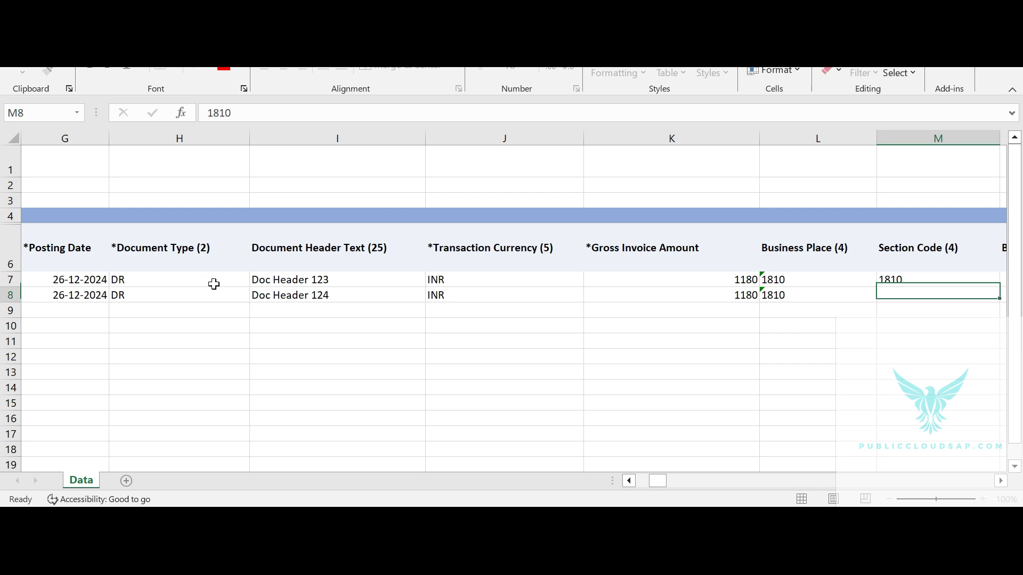
pyautogui.write('180')
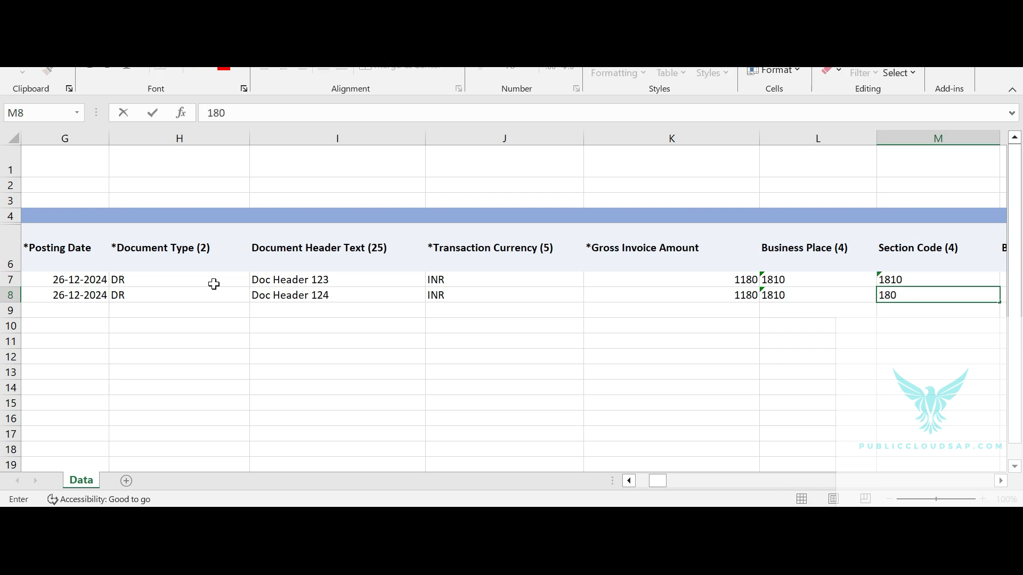
pyautogui.press('Tab')
# Examine the optional header columns along row 8, including payment, bank, discount, contract and reporting fields, up to Tax Fulfill. Date
pyautogui.press('Tab')
pyautogui.press('Tab')
pyautogui.press('Tab')
pyautogui.press('Tab')
pyautogui.press('Tab')
pyautogui.press('Tab')
pyautogui.press('Tab')
pyautogui.press('Tab')
pyautogui.press('Tab')
pyautogui.press('Tab')
pyautogui.press('Tab')
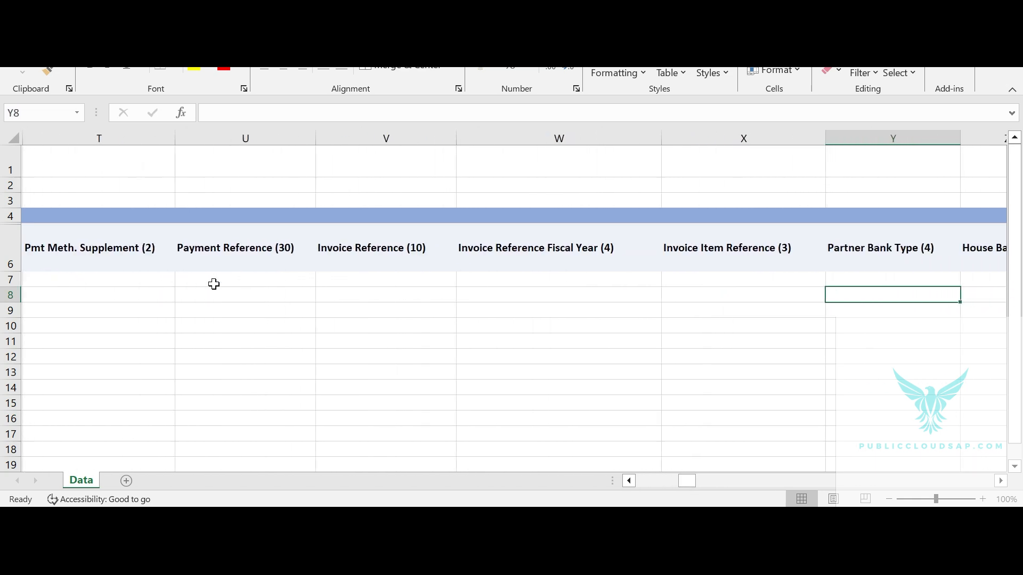
pyautogui.press('Tab')
pyautogui.press('Tab')
pyautogui.press('Tab')
pyautogui.press('Tab')
pyautogui.press('Tab')
pyautogui.press('Tab')
pyautogui.press('Tab')
pyautogui.press('Tab')
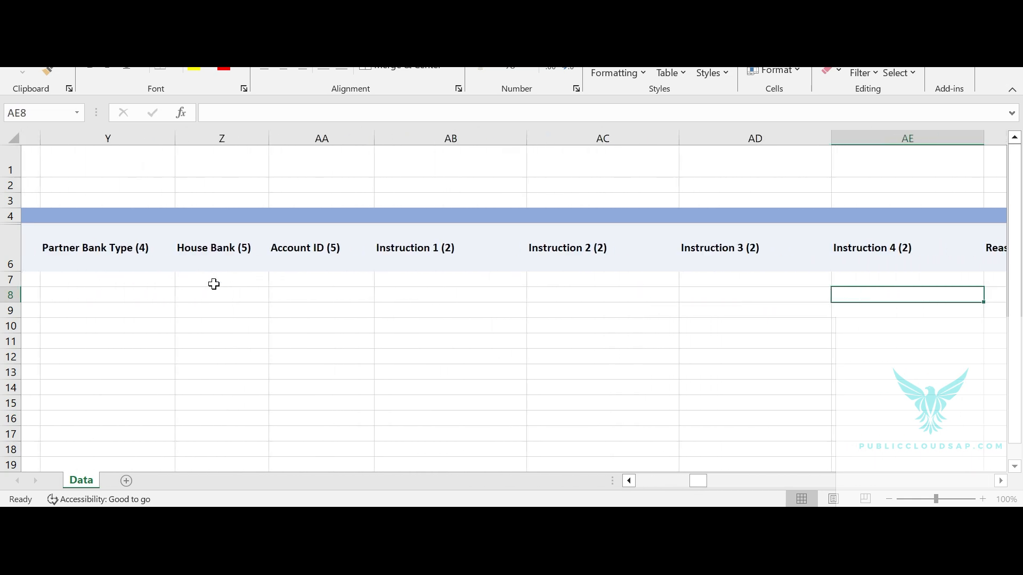
pyautogui.press('Tab')
pyautogui.press('Tab')
pyautogui.press('Tab')
pyautogui.press('Tab')
pyautogui.press('Tab')
pyautogui.press('Tab')
pyautogui.press('Tab')
pyautogui.press('Tab')
pyautogui.press('Tab')
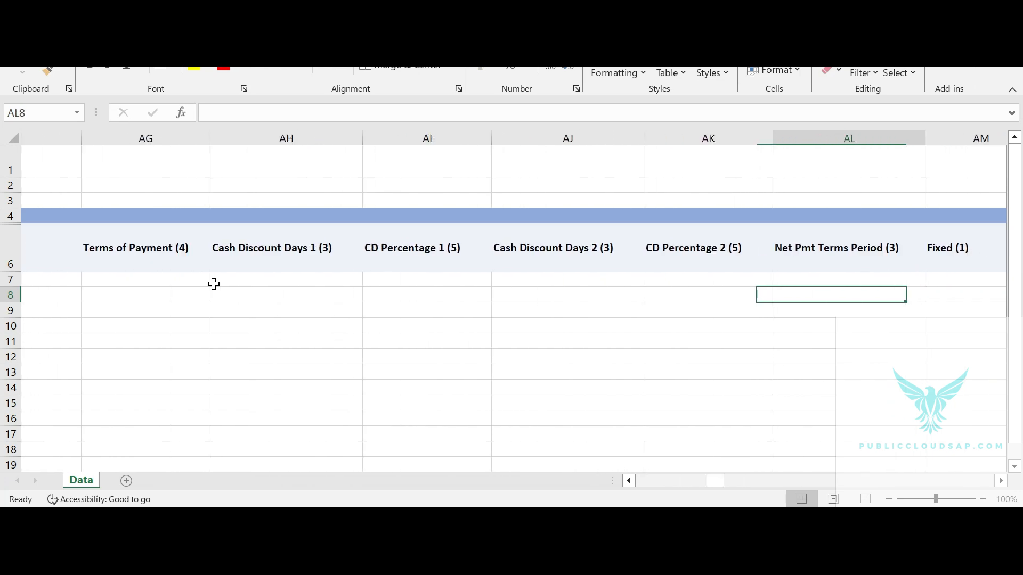
pyautogui.press('Tab')
pyautogui.press('Tab')
pyautogui.press('Tab')
pyautogui.press('Tab')
pyautogui.press('Tab')
pyautogui.press('Tab')
pyautogui.press('Tab')
pyautogui.press('Tab')
pyautogui.press('Tab')
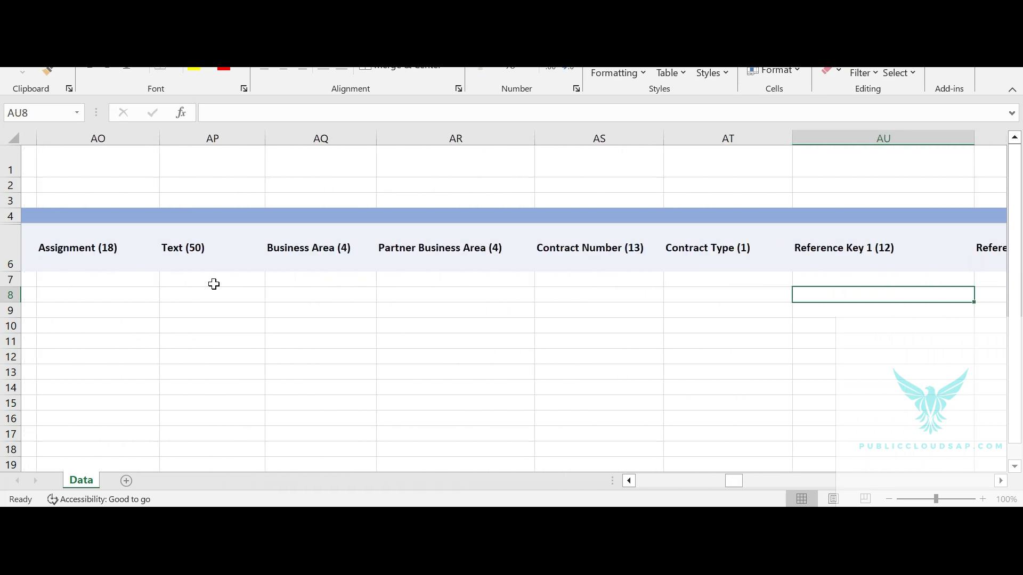
pyautogui.press('Tab')
pyautogui.press('Tab')
pyautogui.press('Tab')
pyautogui.press('Tab')
pyautogui.press('Tab')
pyautogui.press('Tab')
pyautogui.press('Tab')
pyautogui.press('Tab')
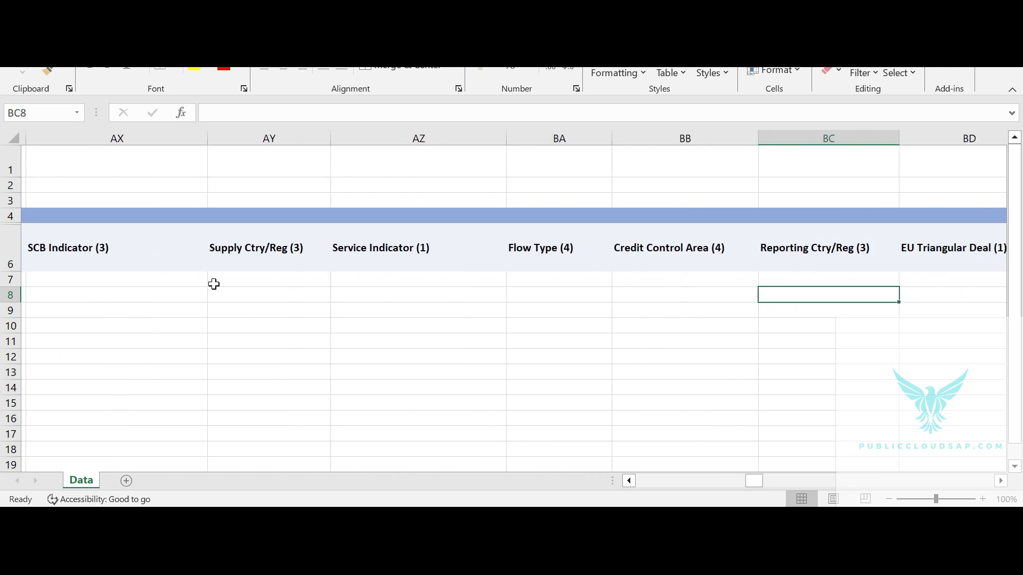
pyautogui.press('Tab')
pyautogui.press('Tab')
pyautogui.press('Tab')
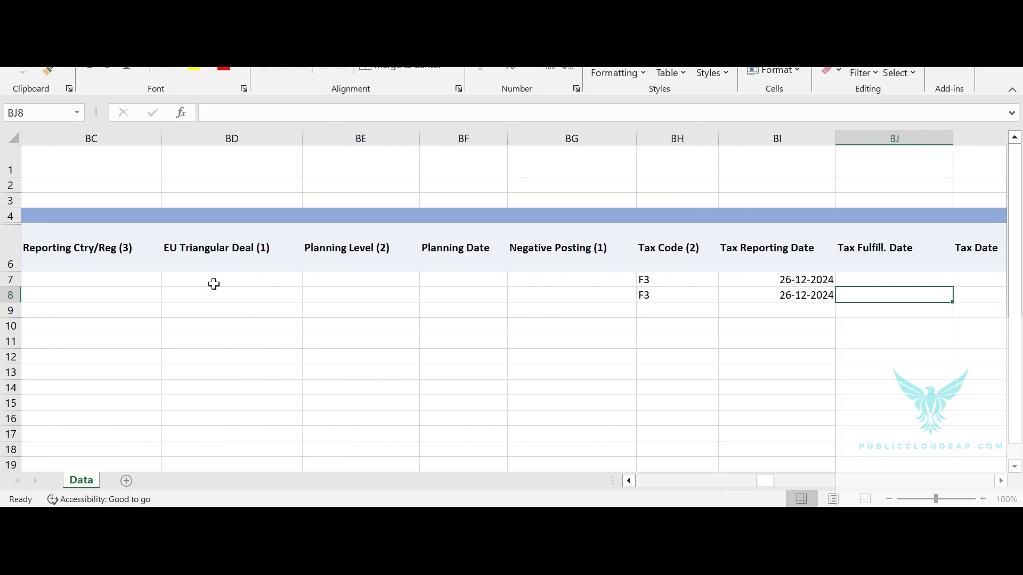
# Examine the Tax Code, Tax Reporting Date and Tax Date entries of the two documents
pyautogui.hotkey('shift', 'Tab')
pyautogui.hotkey('shift', 'Tab')
pyautogui.press('Up')
pyautogui.press('Down')
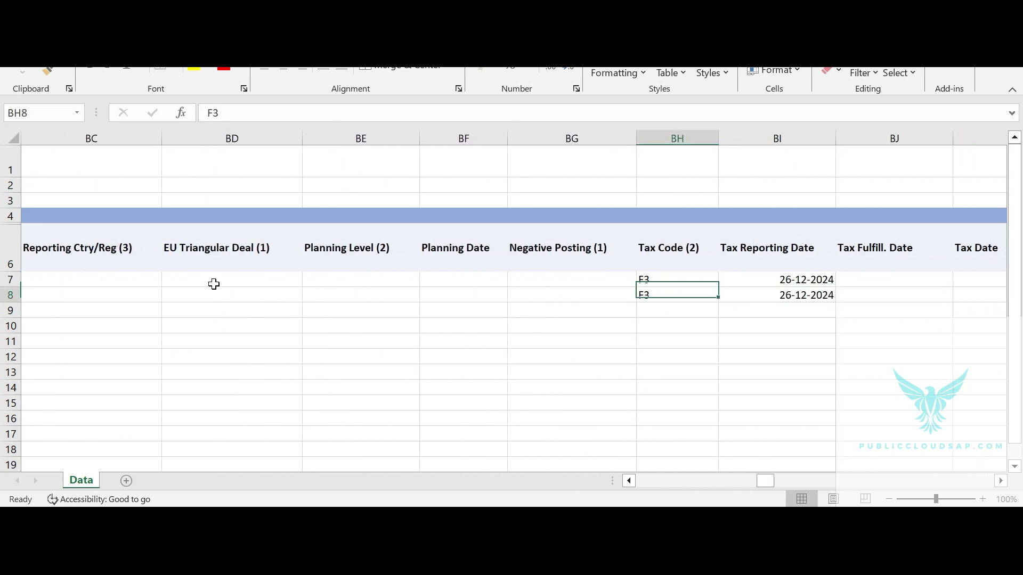
pyautogui.press('Up')
pyautogui.press('Tab')
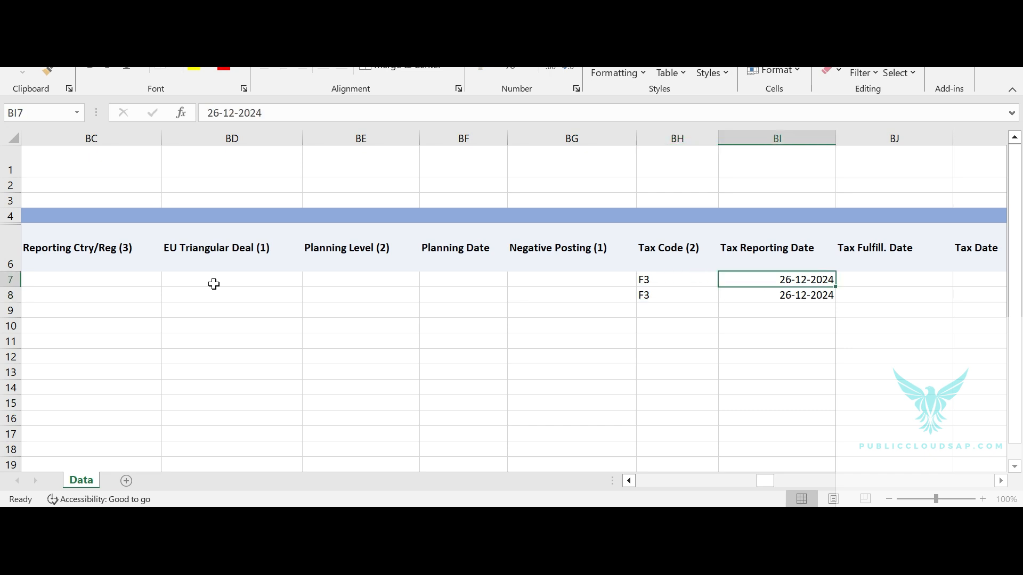
pyautogui.press('Tab')
pyautogui.press('Tab')
pyautogui.hotkey('shift', 'Tab')
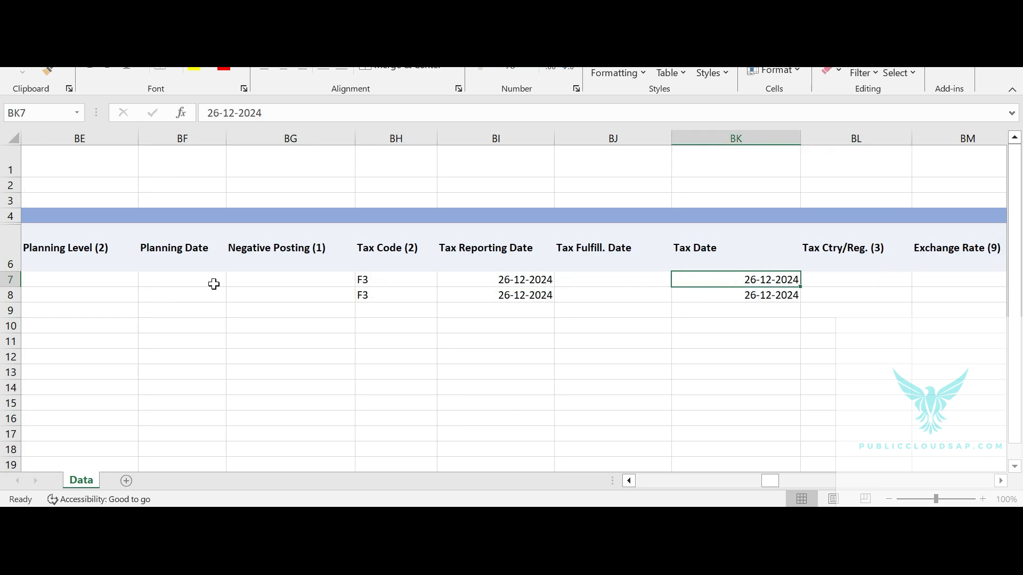
# Examine the last header columns and locate the start of the Alternative Payer or One-Time Account section
pyautogui.press('Tab')
pyautogui.press('Tab')
pyautogui.press('Tab')
pyautogui.press('Tab')
pyautogui.press('Tab')
pyautogui.press('Tab')
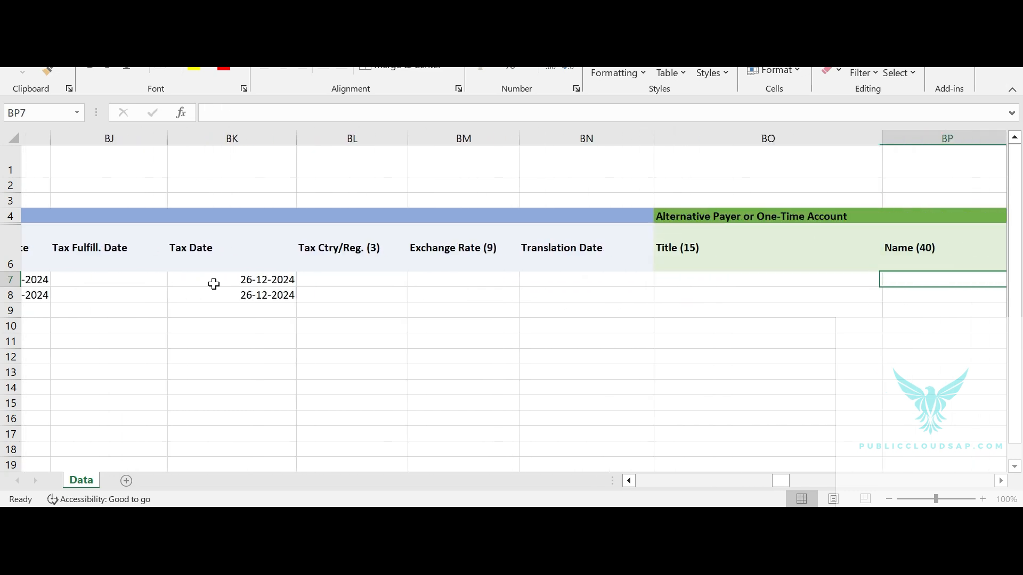
pyautogui.press('Tab')
pyautogui.press('Tab')
pyautogui.press('Left')
pyautogui.press('Left')
pyautogui.press('Left')
pyautogui.press('Left')
pyautogui.press('Left')
pyautogui.press('Left')
pyautogui.press('Left')
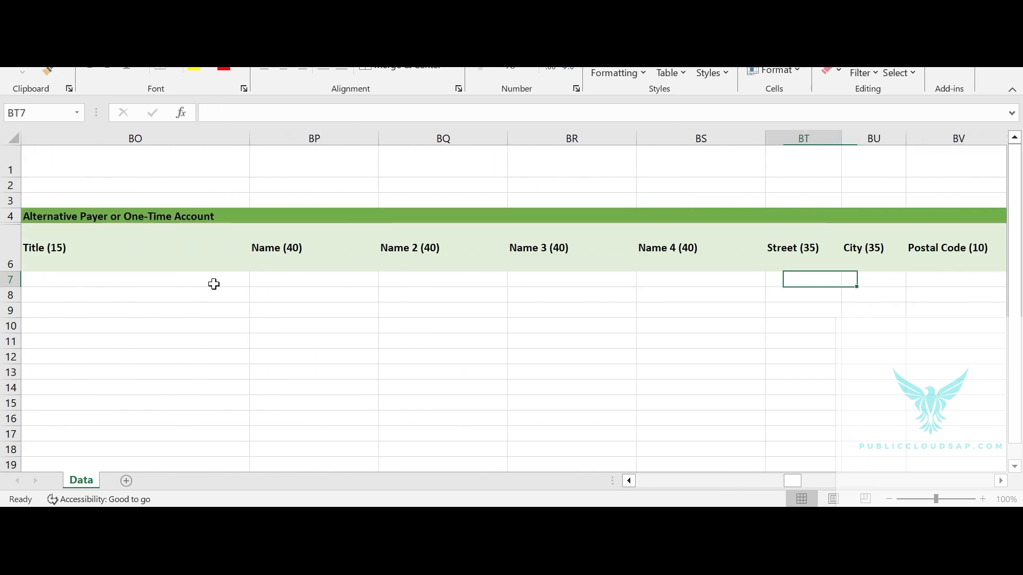
pyautogui.press('Right')
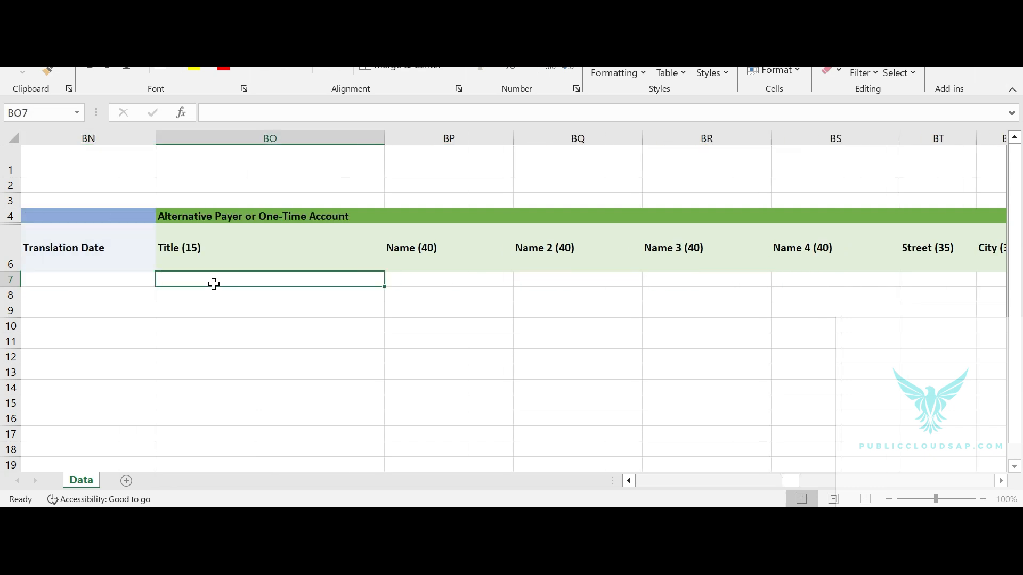
# Examine the Alternative Payer or One-Time Account columns, from Title through DME Indicator, up to the G/L Account Items section
pyautogui.press('Right')
pyautogui.press('Right')
pyautogui.press('Right')
pyautogui.press('Right')
pyautogui.press('Right')
pyautogui.press('Right')
pyautogui.press('Right')
pyautogui.press('Right')
pyautogui.press('Right')
pyautogui.press('Right')
pyautogui.press('Right')
pyautogui.press('Right')
pyautogui.press('Right')
pyautogui.press('Right')
pyautogui.press('Right')
pyautogui.press('Right')
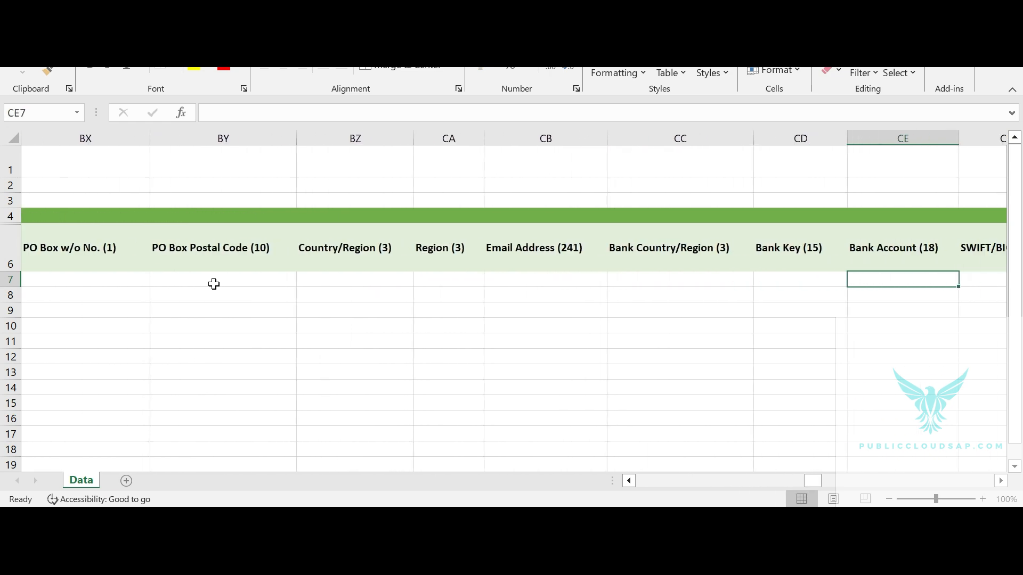
pyautogui.press('Right')
pyautogui.press('Right')
pyautogui.press('Right')
pyautogui.press('Right')
pyautogui.press('Right')
pyautogui.press('Right')
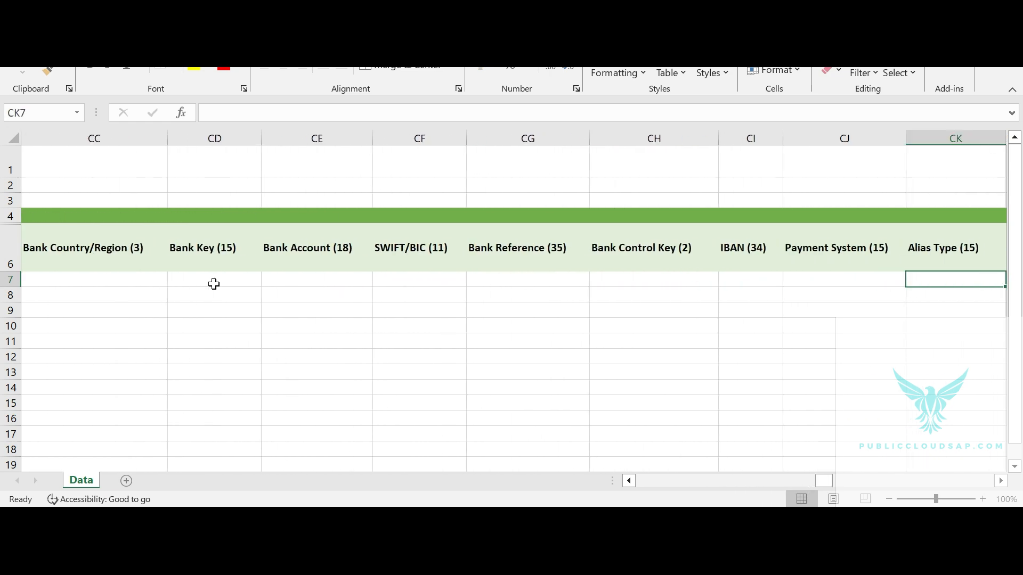
pyautogui.press('Right')
pyautogui.press('Right')
pyautogui.press('Right')
pyautogui.press('Right')
pyautogui.press('Right')
pyautogui.press('Right')
pyautogui.press('Right')
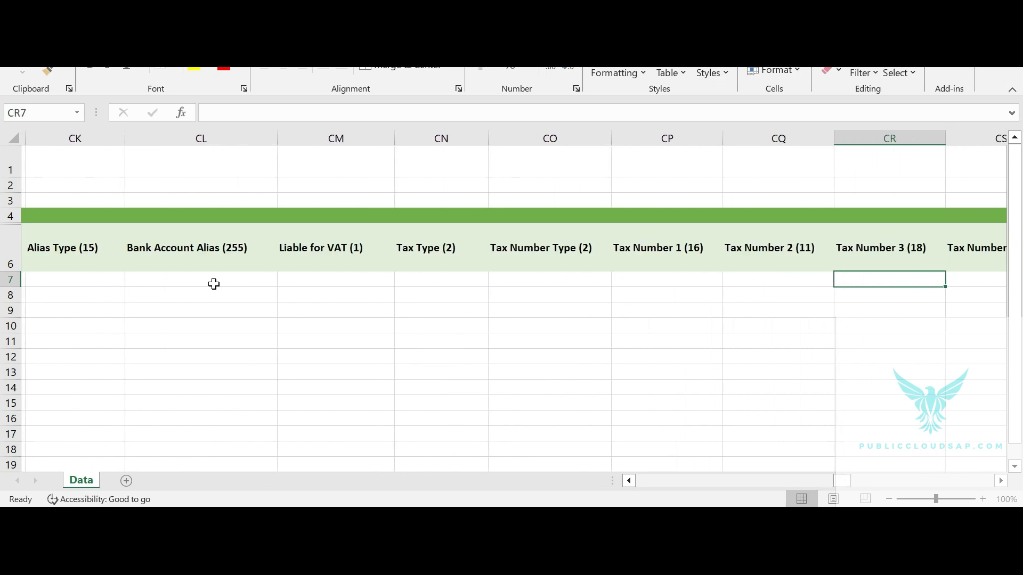
pyautogui.press('Right')
pyautogui.press('Right')
pyautogui.press('Right')
pyautogui.press('Right')
pyautogui.press('Right')
pyautogui.press('Right')
pyautogui.press('Right')
pyautogui.press('Right')
pyautogui.press('Right')
pyautogui.press('Right')
pyautogui.press('Right')
pyautogui.press('Right')
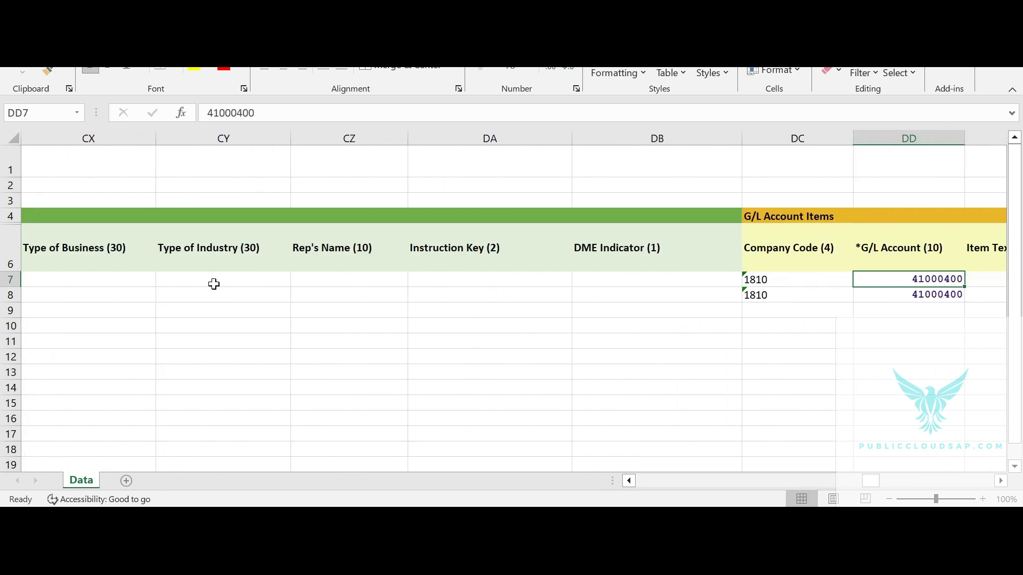
# Examine the first document's G/L Account Items entries, from Company Code and G/L Account through Gross Item Amount
pyautogui.press('Right')
pyautogui.press('Left')
pyautogui.press('Left')
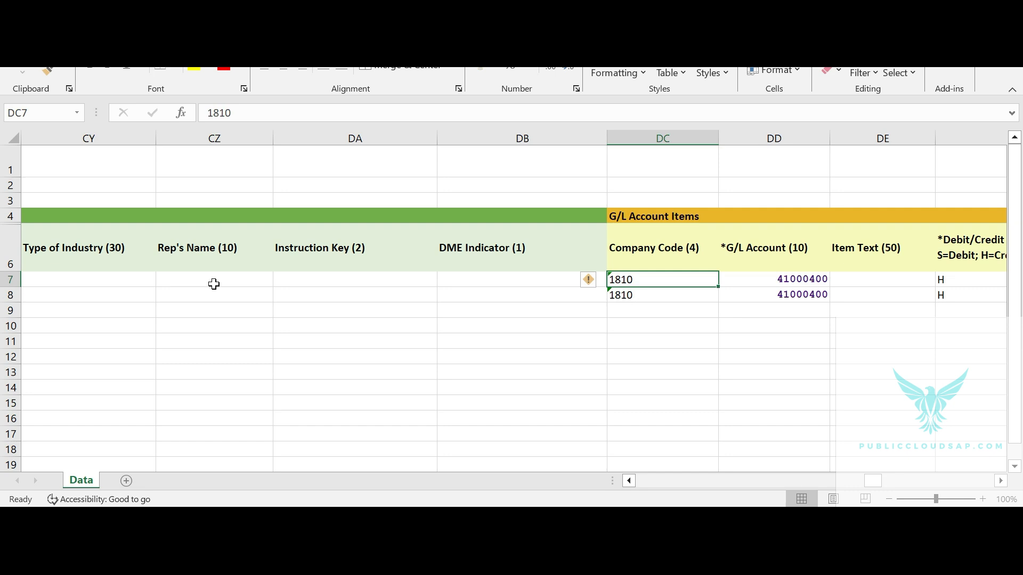
pyautogui.press('Right')
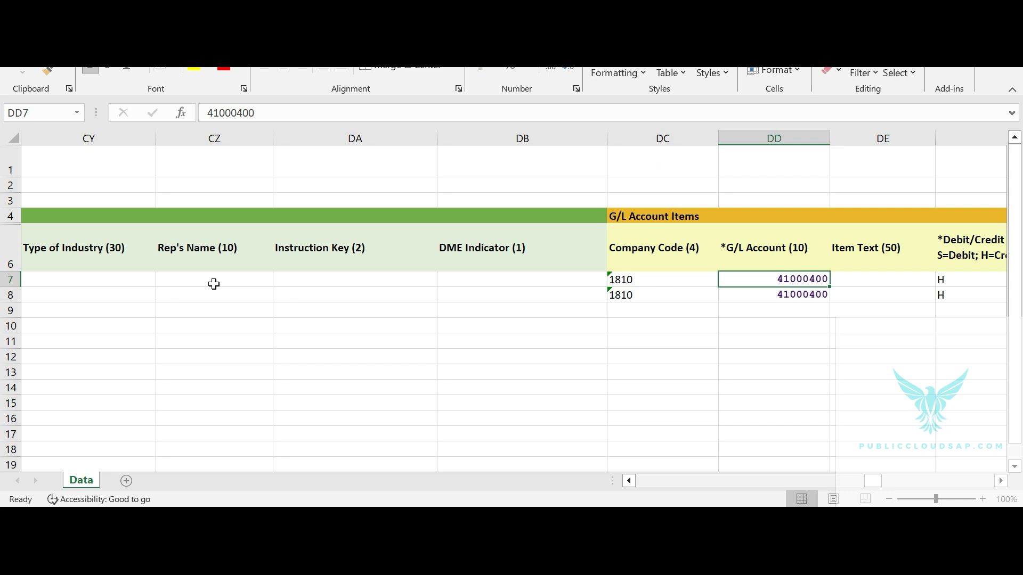
pyautogui.press('Right')
pyautogui.press('Right')
pyautogui.press('Right')
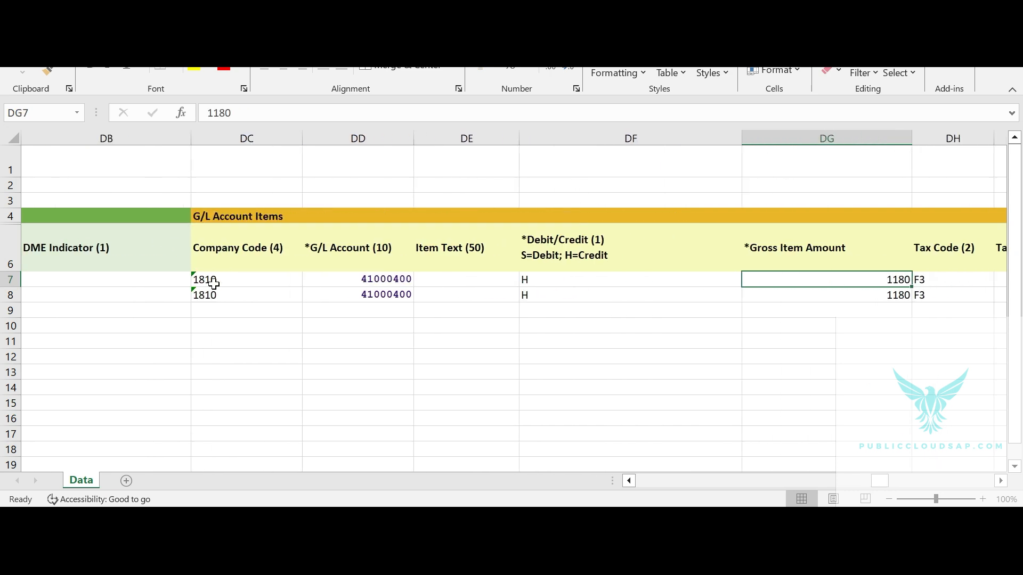
# Review the first document's Debit/Credit and Gross Item Amount entries under G/L Account Items
pyautogui.press('Left')
pyautogui.press('Left')
pyautogui.press('Right')
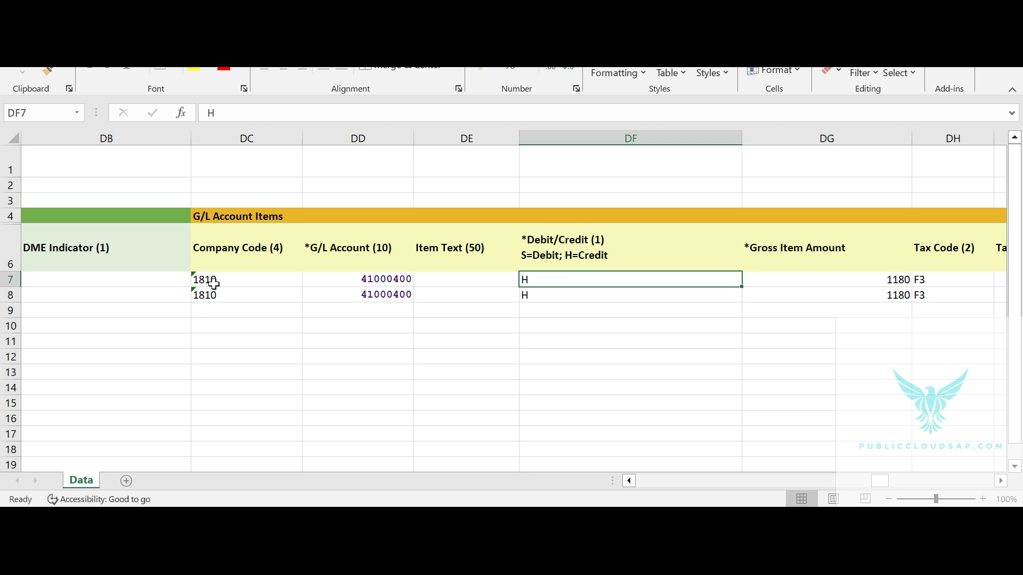
pyautogui.press('Right')
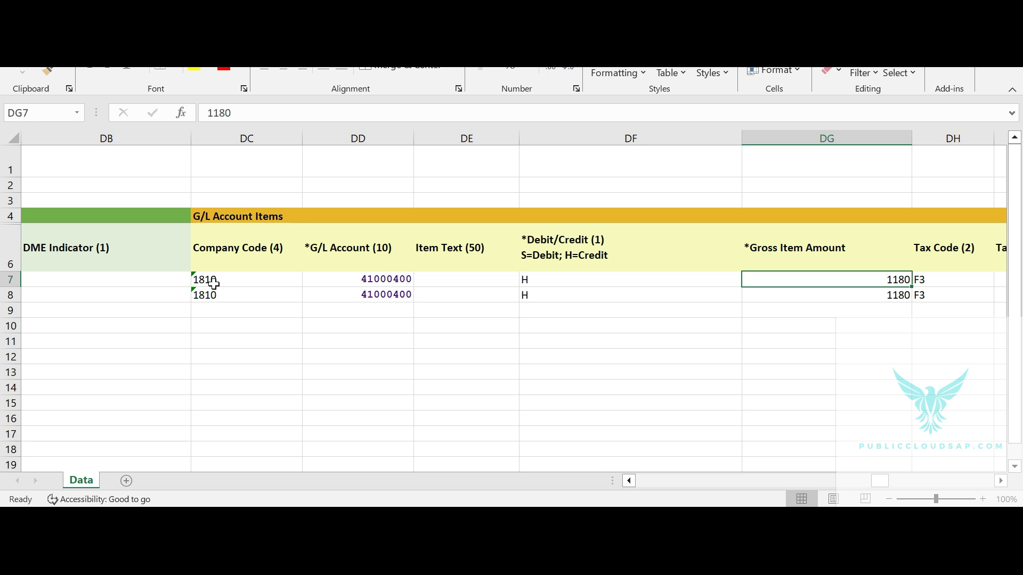
# Examine the first document's G/L Account Items entries from Tax Code through Profit Center to Reporting Segment
pyautogui.press('Right')
pyautogui.press('Right')
pyautogui.press('Right')
pyautogui.press('Right')
pyautogui.press('Right')
pyautogui.press('Right')
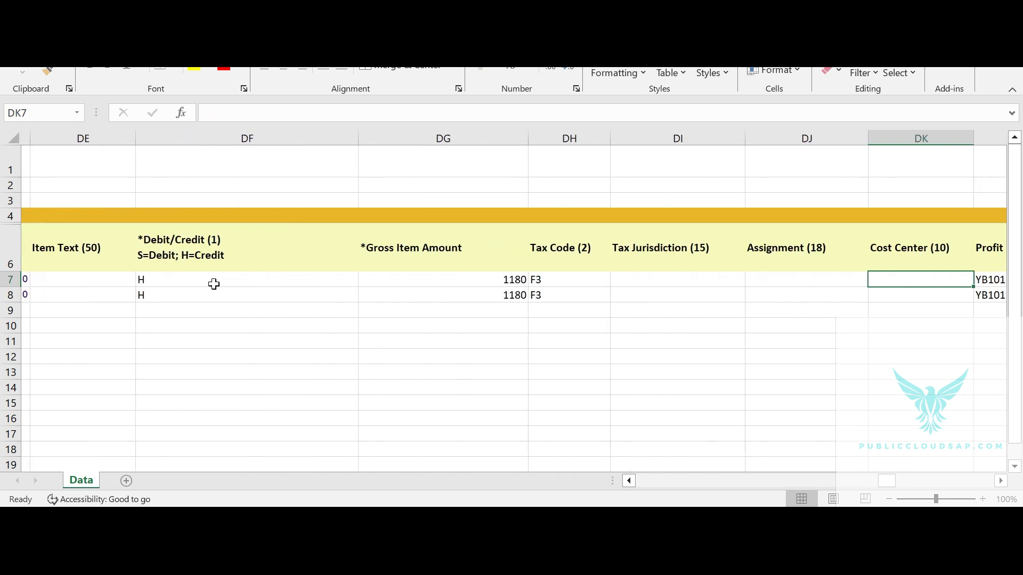
pyautogui.press('Right')
pyautogui.press('Right')
pyautogui.press('Right')
pyautogui.press('Right')
pyautogui.press('Right')
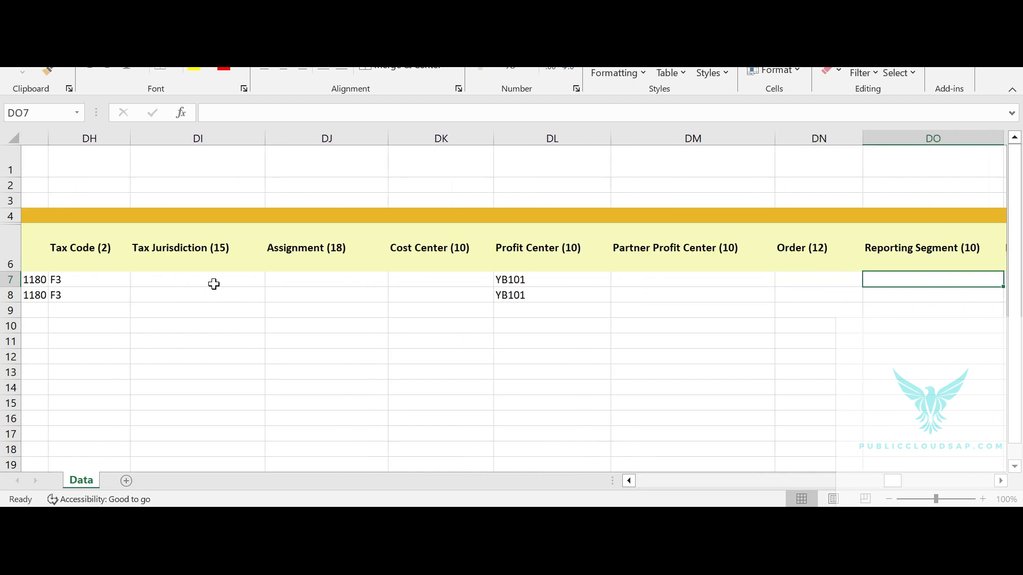
# Examine the G/L Account Items columns from Negative Posting through Cost Object and Sales Document to Network
pyautogui.press('Right')
pyautogui.press('Right')
pyautogui.press('Right')
pyautogui.press('Right')
pyautogui.press('Right')
pyautogui.press('Right')
pyautogui.press('Right')
pyautogui.press('Right')
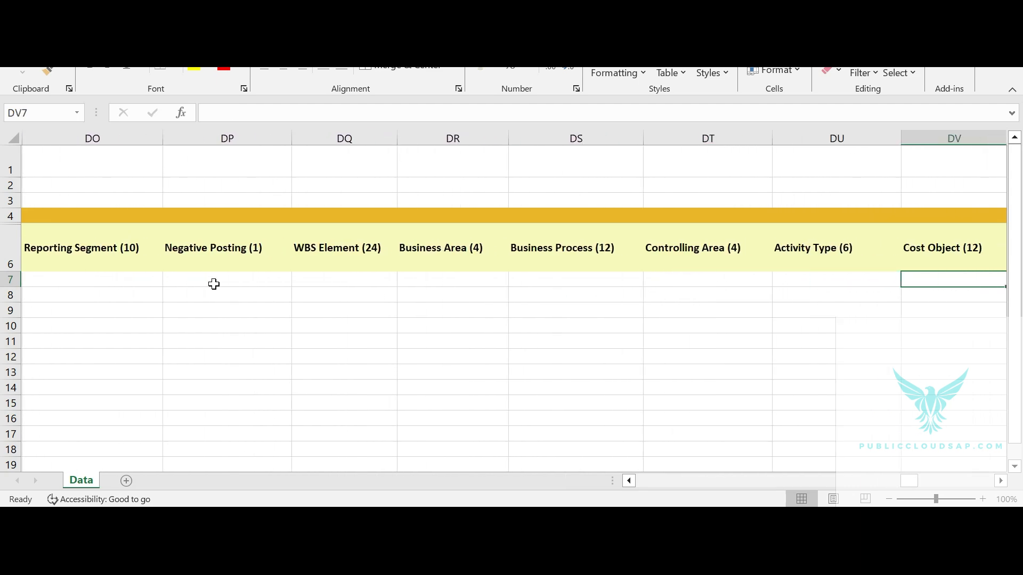
pyautogui.press('Right')
pyautogui.press('Right')
pyautogui.press('Right')
pyautogui.press('Right')
pyautogui.press('Right')
pyautogui.press('Right')
pyautogui.press('Right')
pyautogui.press('Right')
pyautogui.press('Right')
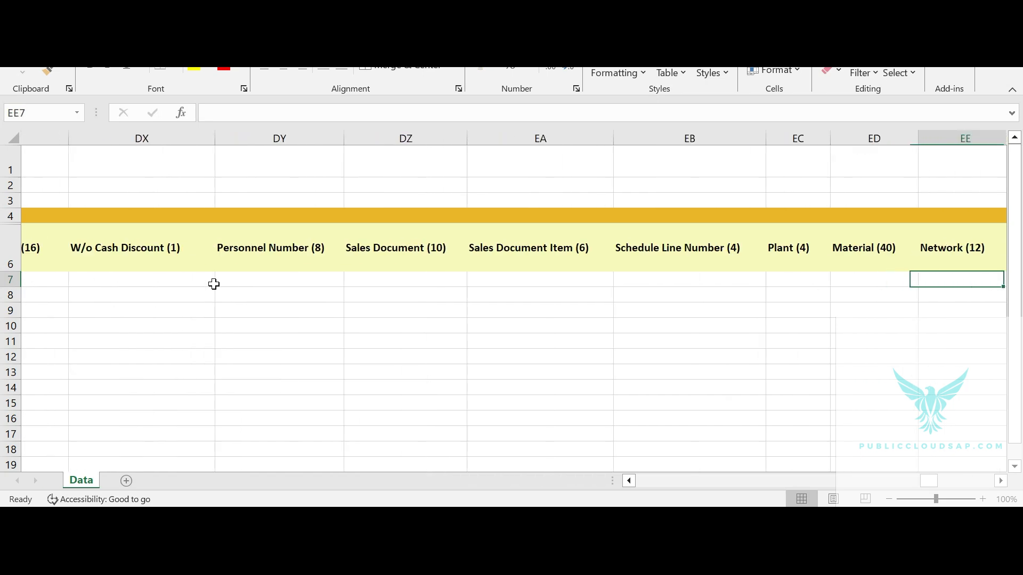
# Examine the remaining G/L Account Items columns through Recovery Indicator, up to the Additional Profitability Segment Fields section
pyautogui.press('Right')
pyautogui.press('Right')
pyautogui.press('Right')
pyautogui.press('Right')
pyautogui.press('Right')
pyautogui.press('Right')
pyautogui.press('Right')
pyautogui.press('Right')
pyautogui.press('Right')
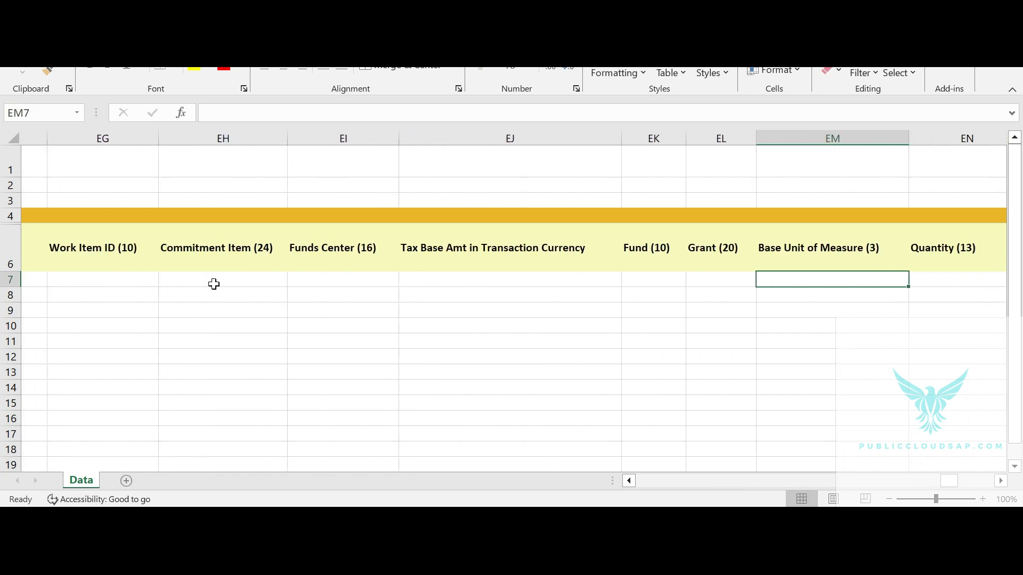
pyautogui.press('Right')
pyautogui.press('Right')
pyautogui.press('Right')
pyautogui.press('Right')
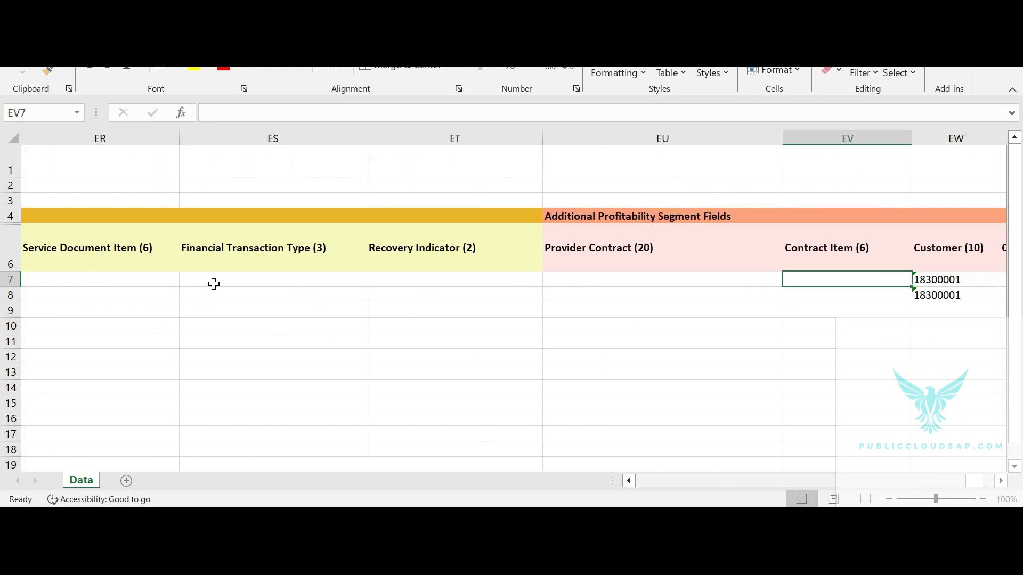
# Examine the Additional Profitability Segment Fields from Provider Contract through Customer to Country/Region Key
pyautogui.press('Left')
pyautogui.press('Left')
pyautogui.press('Right')
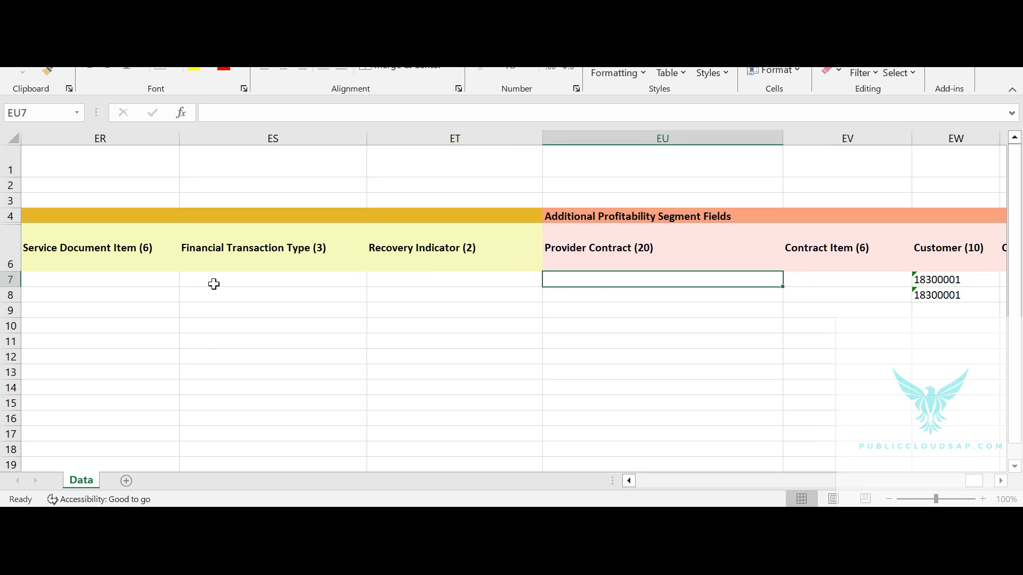
pyautogui.press('Right')
pyautogui.press('Right')
pyautogui.press('Right')
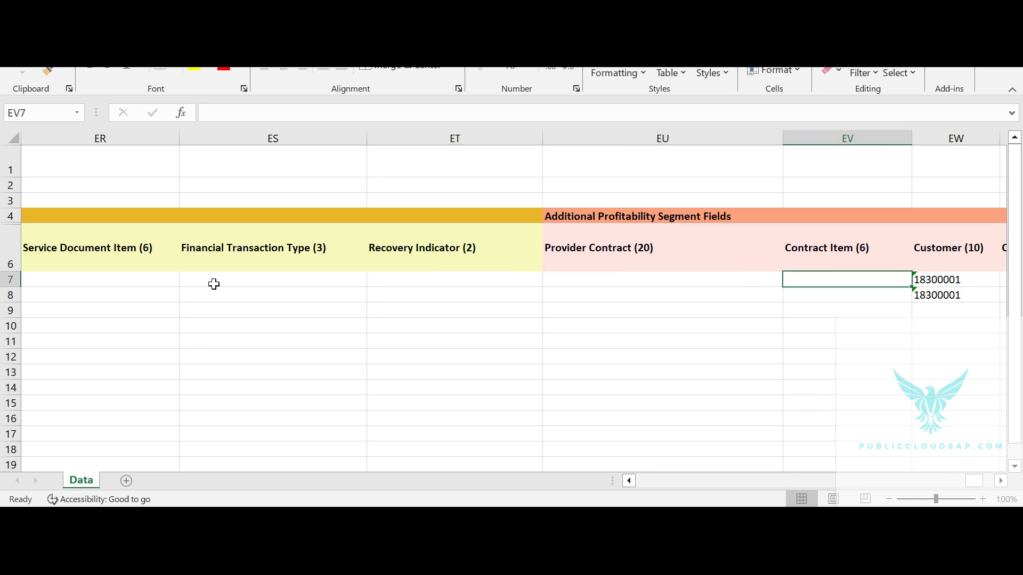
pyautogui.press('Right')
pyautogui.press('Right')
pyautogui.press('Right')
pyautogui.press('Right')
pyautogui.press('Right')
pyautogui.press('Right')
pyautogui.press('Right')
pyautogui.press('Right')
pyautogui.press('Right')
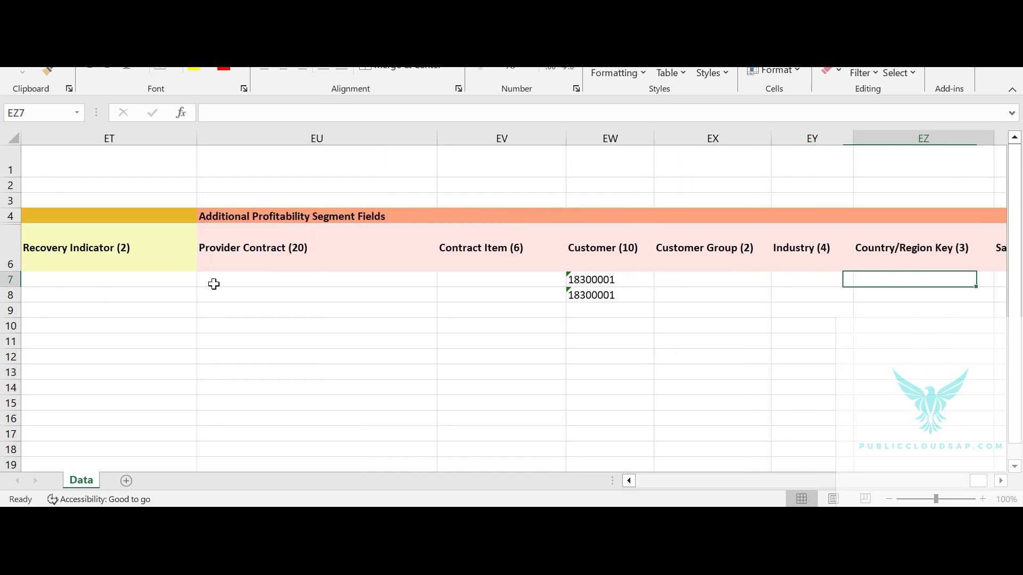
# Examine the last Additional Profitability Segment columns, from Sales Organization through Billing Type, and the end of the template
pyautogui.press('Left')
pyautogui.press('Left')
pyautogui.press('Left')
pyautogui.press('Left')
pyautogui.press('Left')
pyautogui.press('Left')
pyautogui.press('Left')
pyautogui.press('Left')
pyautogui.press('Left')
pyautogui.press('Left')
pyautogui.press('Left')
pyautogui.press('Left')
pyautogui.press('Left')
pyautogui.press('Left')
pyautogui.press('Left')
pyautogui.press('Left')
pyautogui.press('Left')
pyautogui.press('Left')
pyautogui.press('Left')
pyautogui.press('Left')
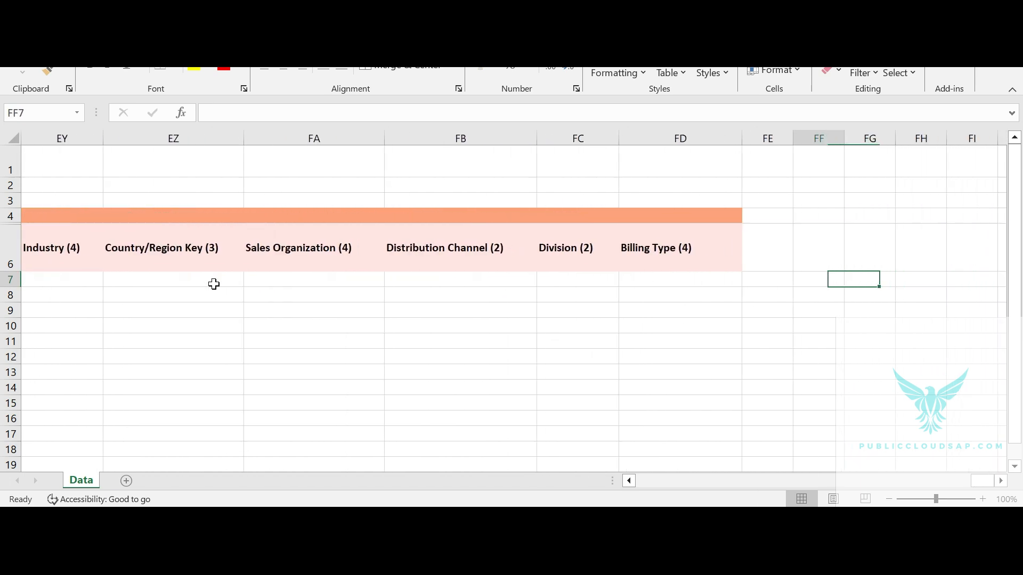
pyautogui.press('Left')
pyautogui.press('Left')
pyautogui.press('Left')
pyautogui.press('Left')
pyautogui.press('Left')
pyautogui.press('Left')
pyautogui.press('Right')
pyautogui.press('Right')
pyautogui.press('Right')
pyautogui.press('Right')
pyautogui.press('Right')
pyautogui.press('Right')
pyautogui.press('Right')
pyautogui.press('Right')
pyautogui.press('Right')
pyautogui.press('Right')
pyautogui.press('Right')
pyautogui.press('Right')
pyautogui.press('Right')
pyautogui.press('Right')
pyautogui.press('Right')
pyautogui.press('Right')
pyautogui.press('Right')
pyautogui.press('Right')
pyautogui.press('Right')
pyautogui.press('Right')
pyautogui.press('Right')
pyautogui.press('Right')
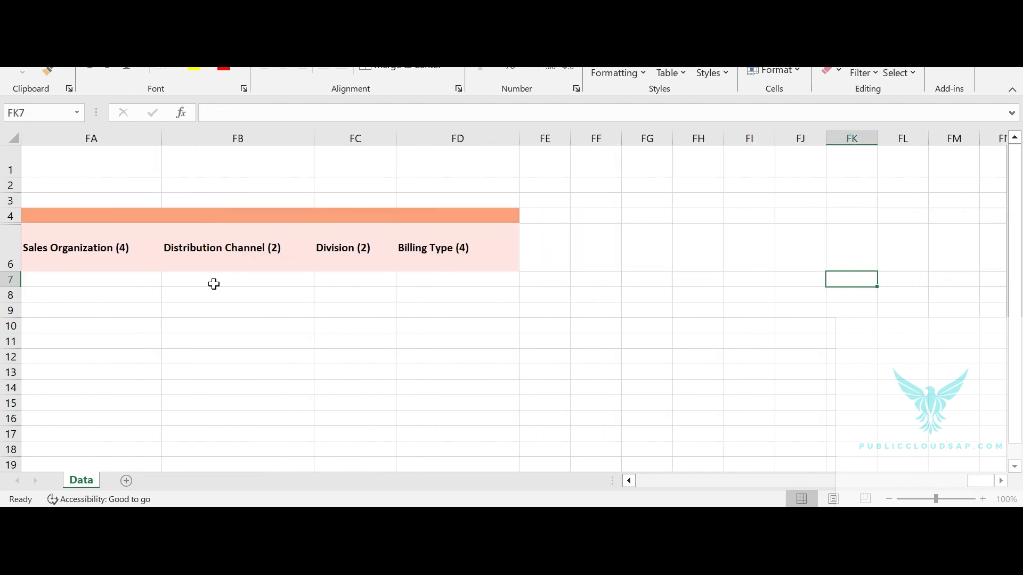
pyautogui.press('Left')
pyautogui.press('Left')
pyautogui.press('Left')
pyautogui.press('Left')
pyautogui.press('Left')
pyautogui.press('Left')
pyautogui.press('Left')
pyautogui.press('Left')
pyautogui.press('Left')
pyautogui.press('Left')
pyautogui.press('Left')
pyautogui.press('Left')
pyautogui.press('Left')
pyautogui.press('Left')
pyautogui.press('Left')
pyautogui.press('Left')
pyautogui.press('Left')
pyautogui.press('Left')
pyautogui.press('Left')
pyautogui.press('Left')
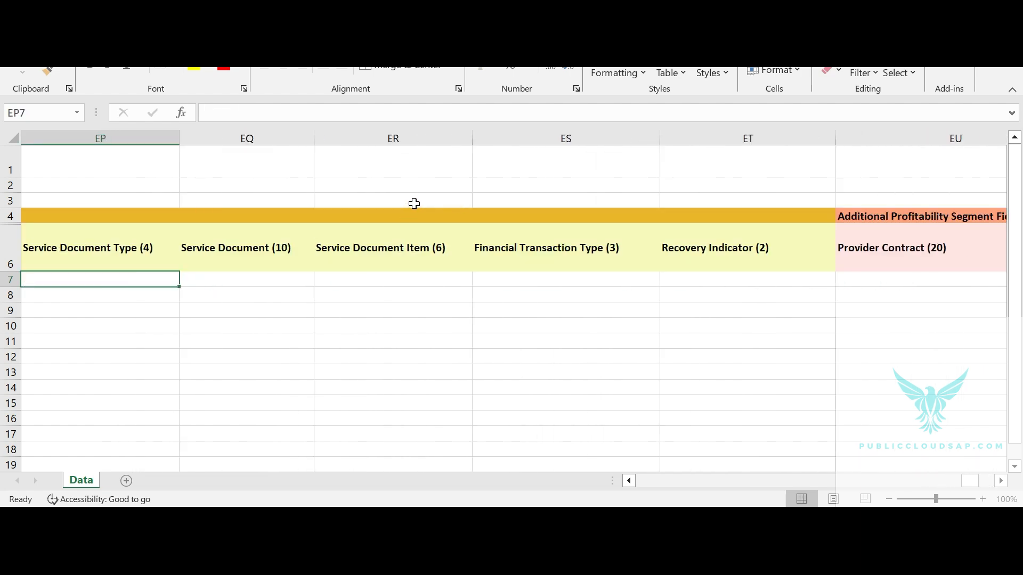
# Close the CustomerOpenItems_EN workbook, saving its changes in the Downloads folder
pyautogui.click(1007, 6)
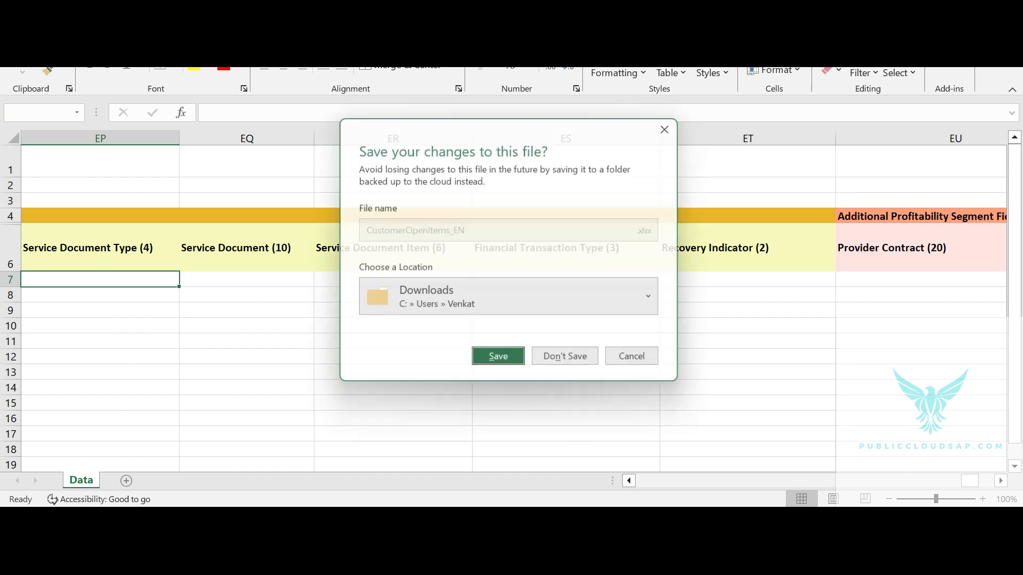
pyautogui.click(500, 365)
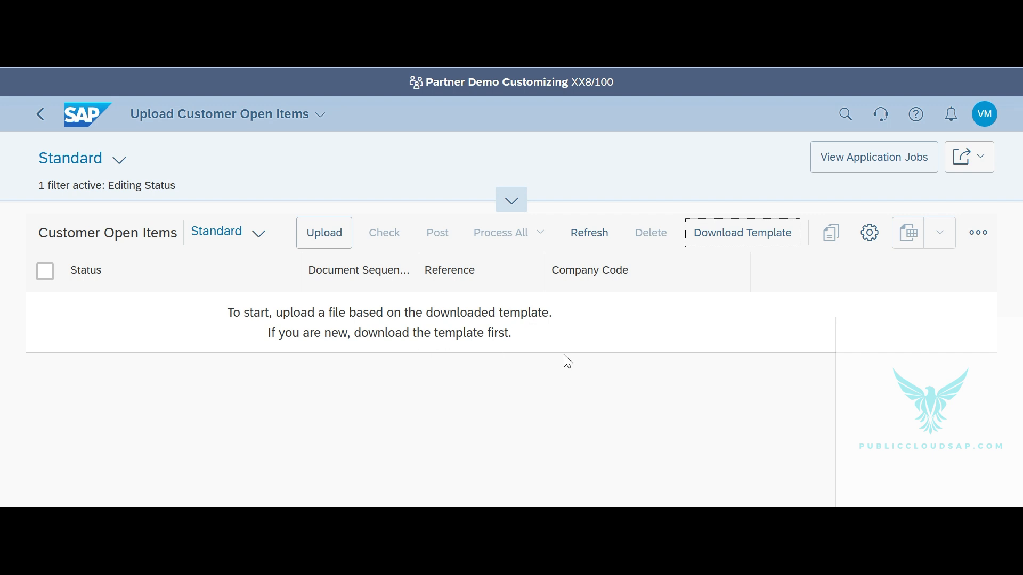
# Upload CustomerOpenItems_EN.xlsx from the Downloads folder in SAP's Upload Customer Open Items app
pyautogui.click(324, 235)
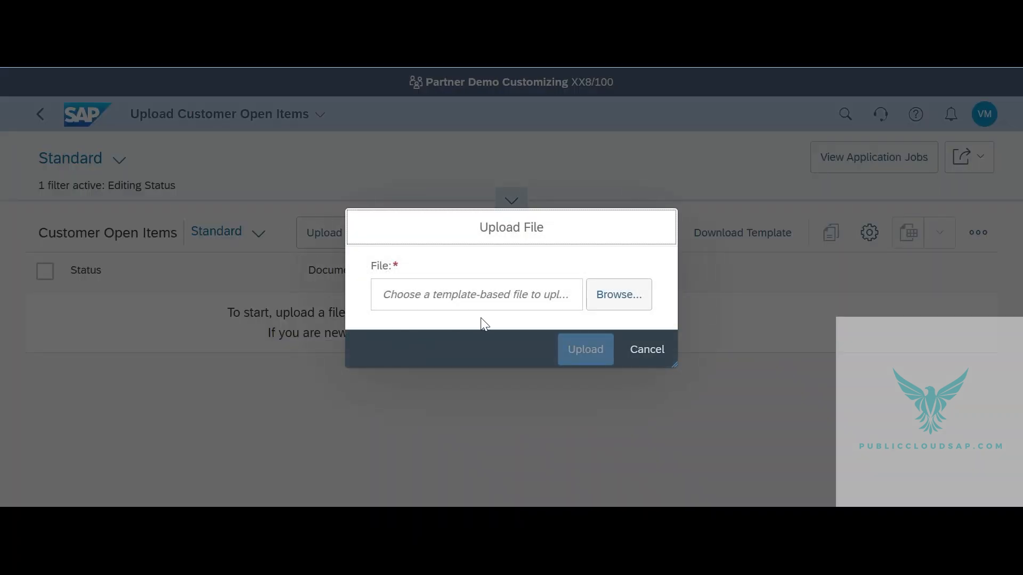
pyautogui.click(626, 301)
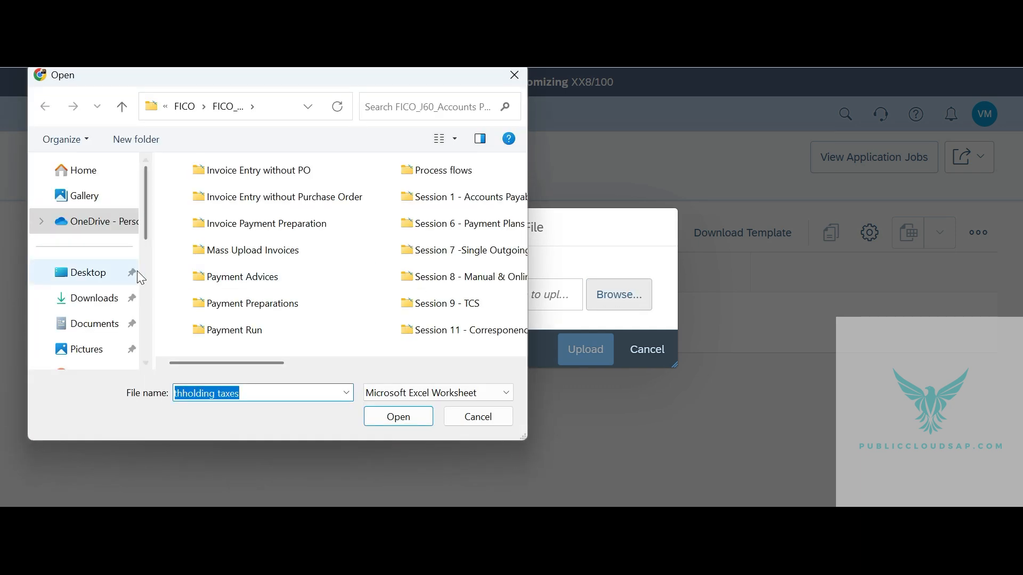
pyautogui.click(102, 300)
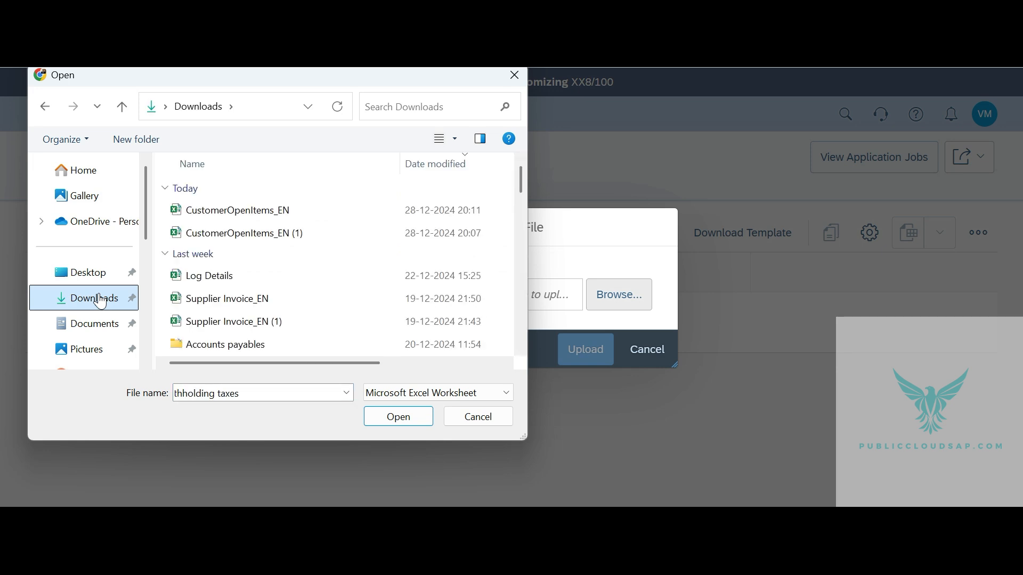
pyautogui.click(230, 219)
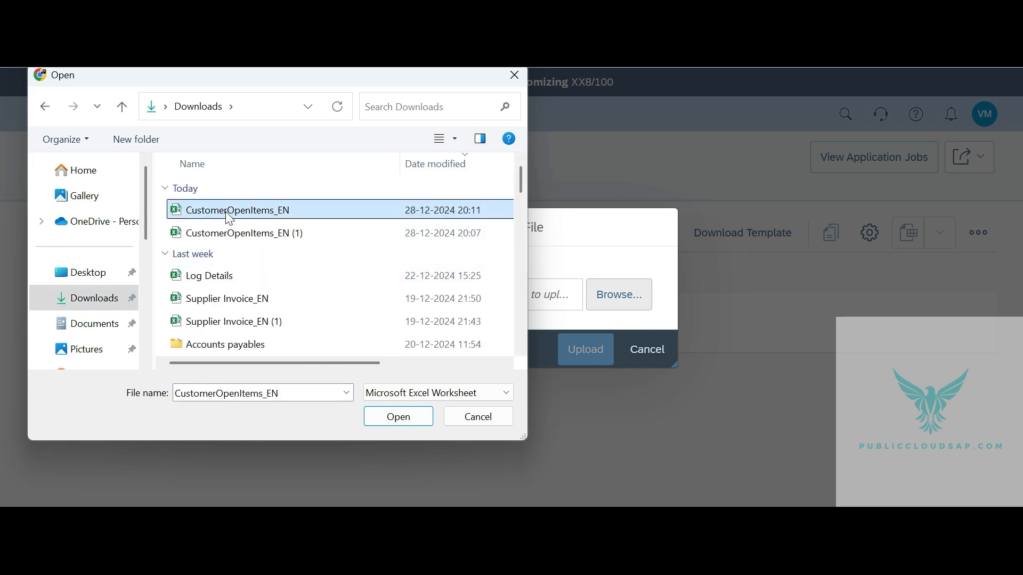
pyautogui.doubleClick(230, 218)
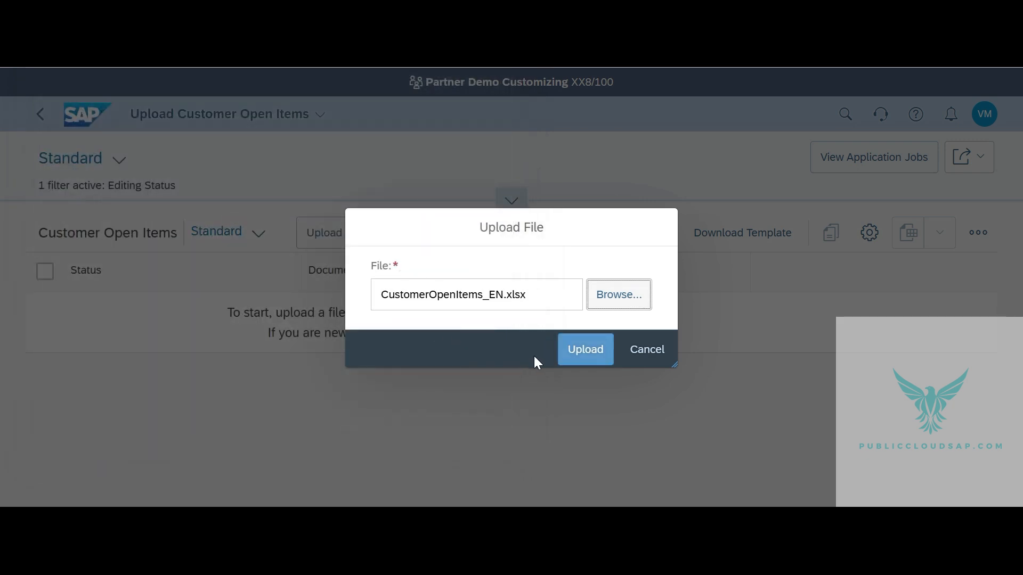
pyautogui.click(587, 353)
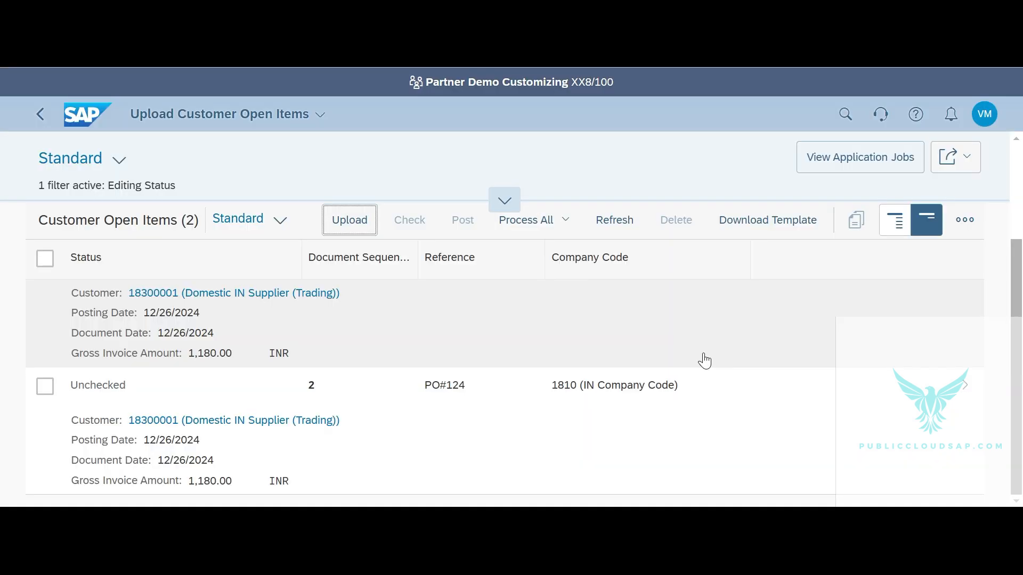
# Check both uploaded customer open items together and refresh the list for the checking results
pyautogui.scroll(3, 648, 363)
pyautogui.scroll(-2, 648, 363)
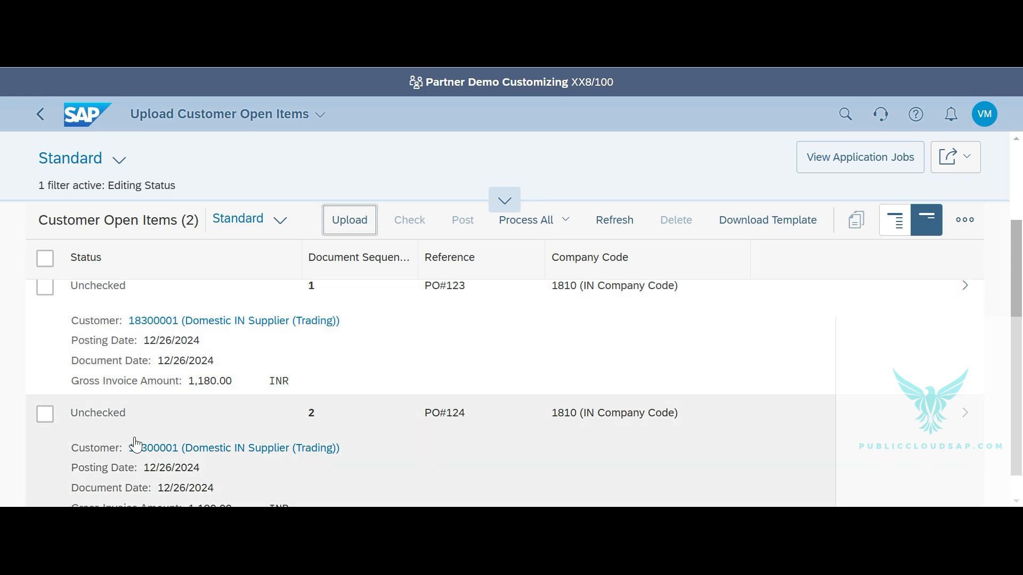
pyautogui.scroll(2, 136, 445)
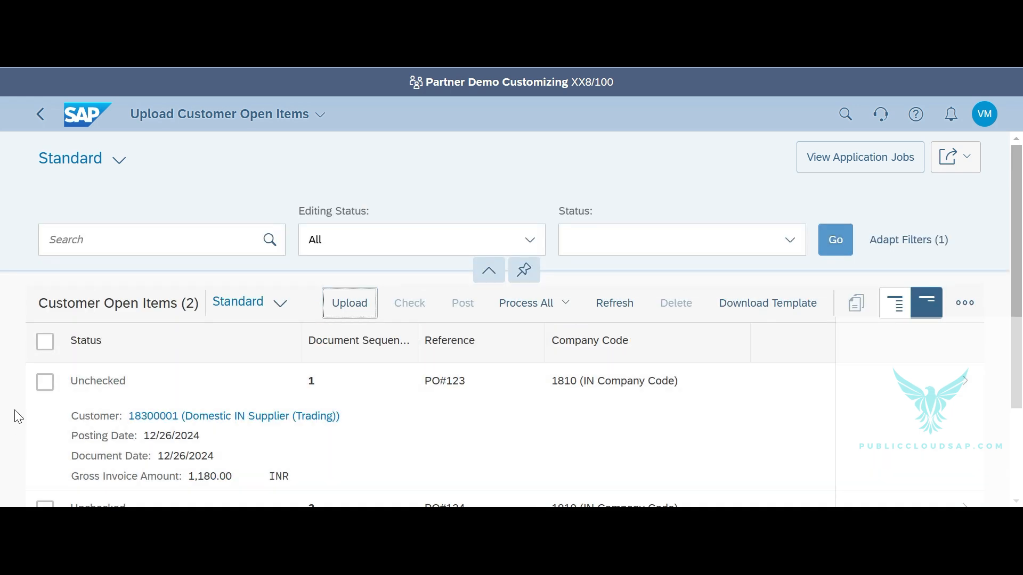
pyautogui.click(44, 345)
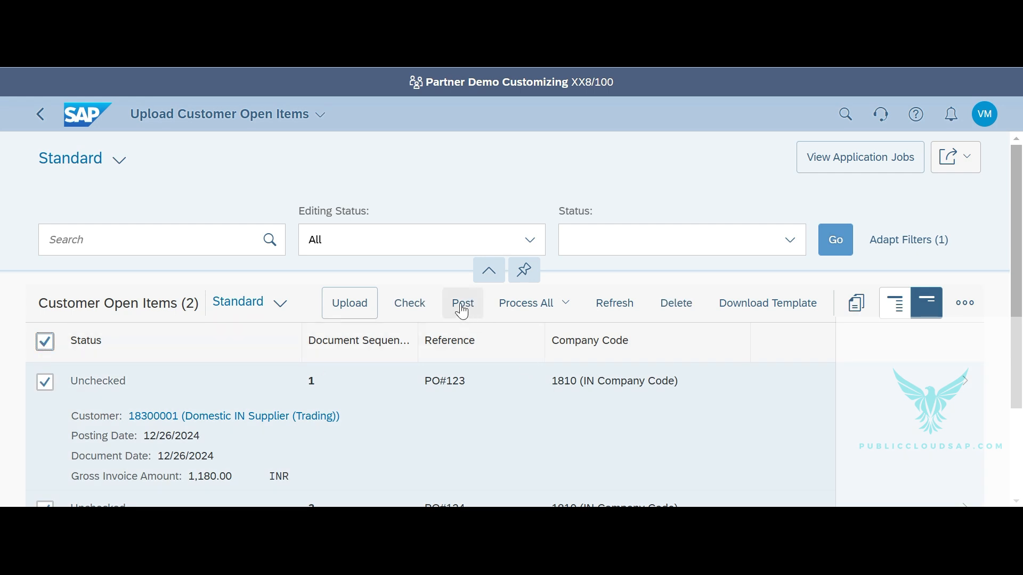
pyautogui.click(415, 308)
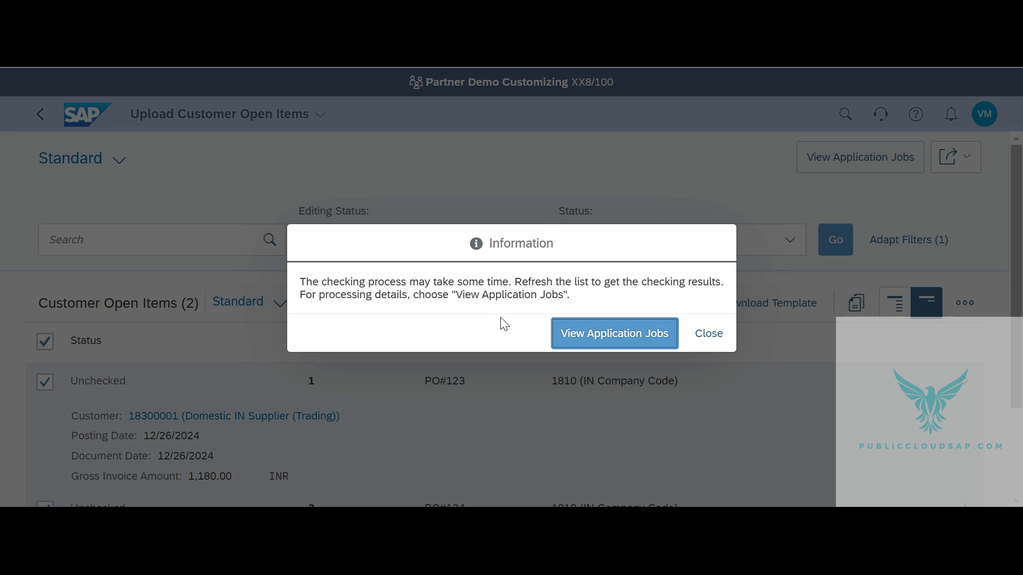
pyautogui.click(709, 334)
pyautogui.click(609, 281)
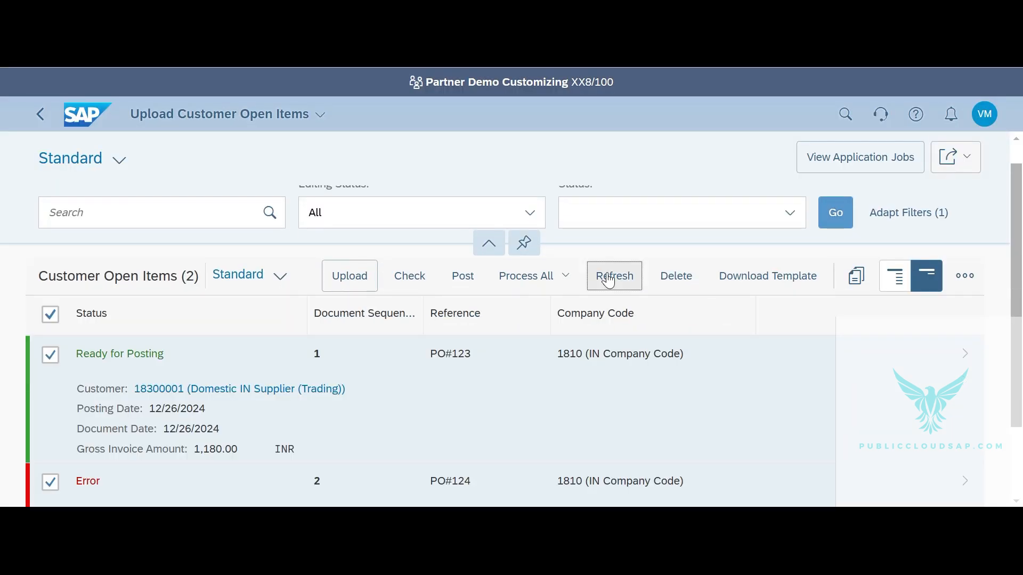
# Open the second uploaded document and examine its Log details for the cause of the error
pyautogui.scroll(-4, 549, 430)
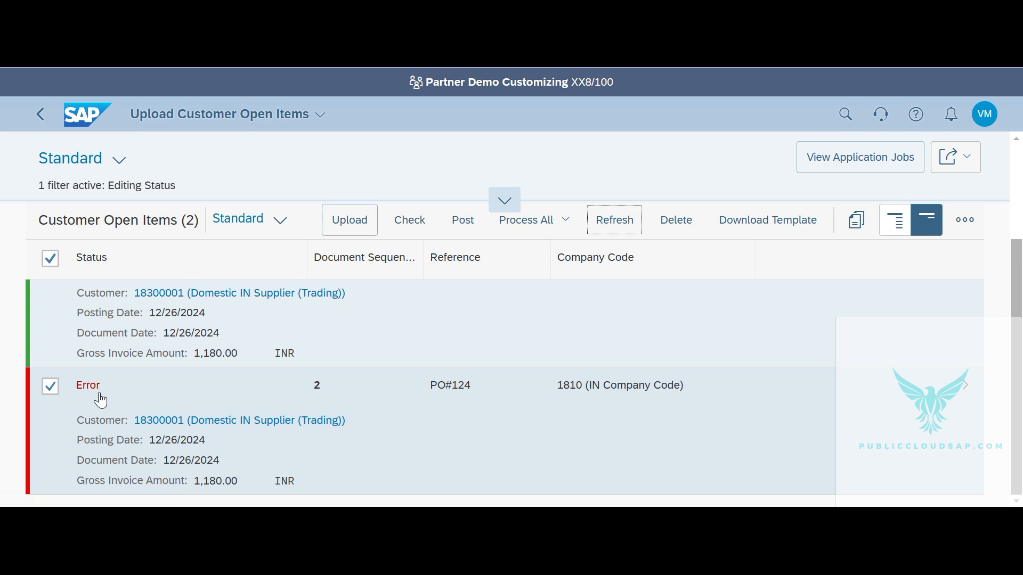
pyautogui.click(88, 391)
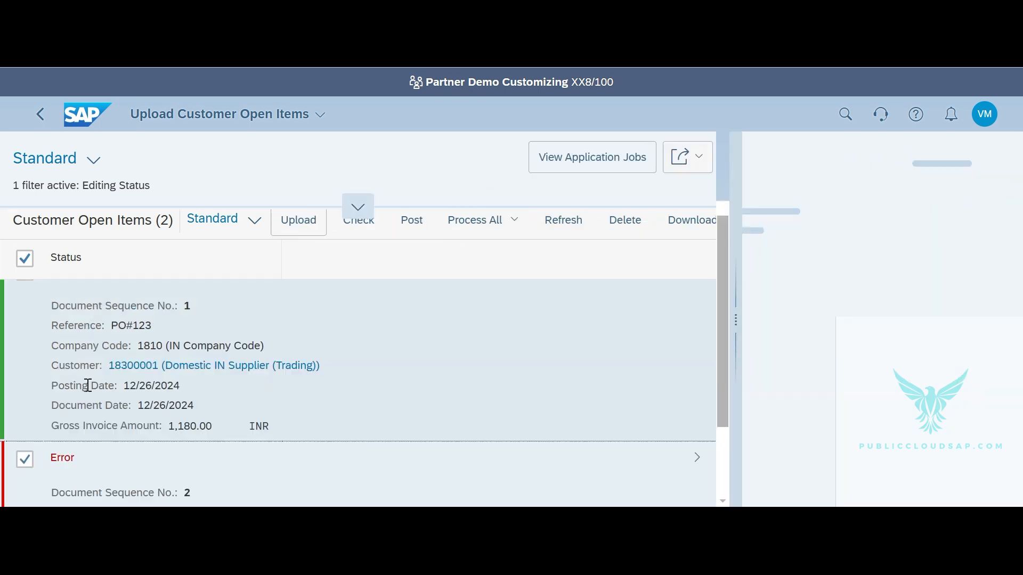
pyautogui.scroll(-10, 754, 348)
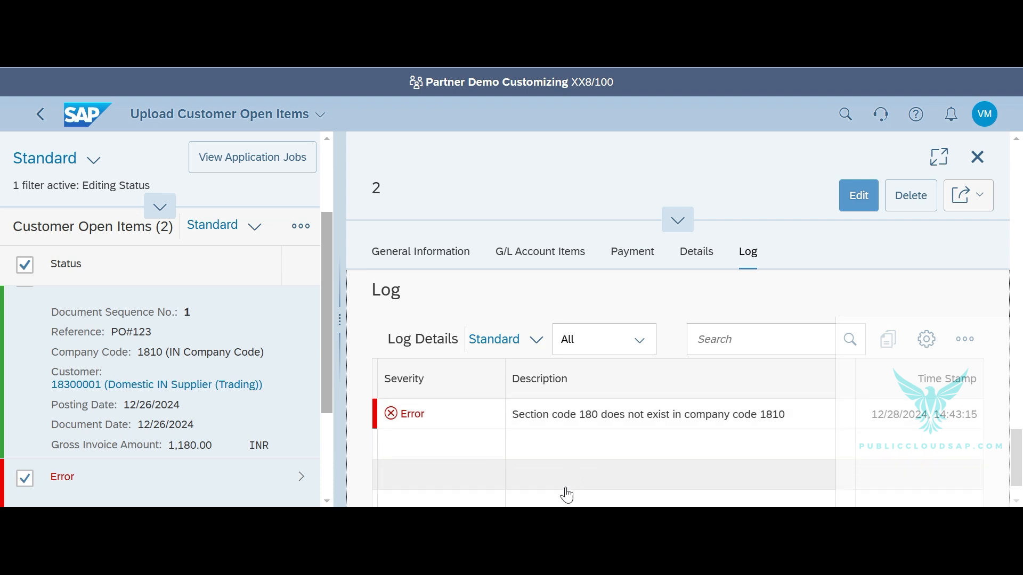
# Reopen the CustomerOpenItems_EN workbook in Excel from the Downloads folder
pyautogui.moveTo(554, 521)
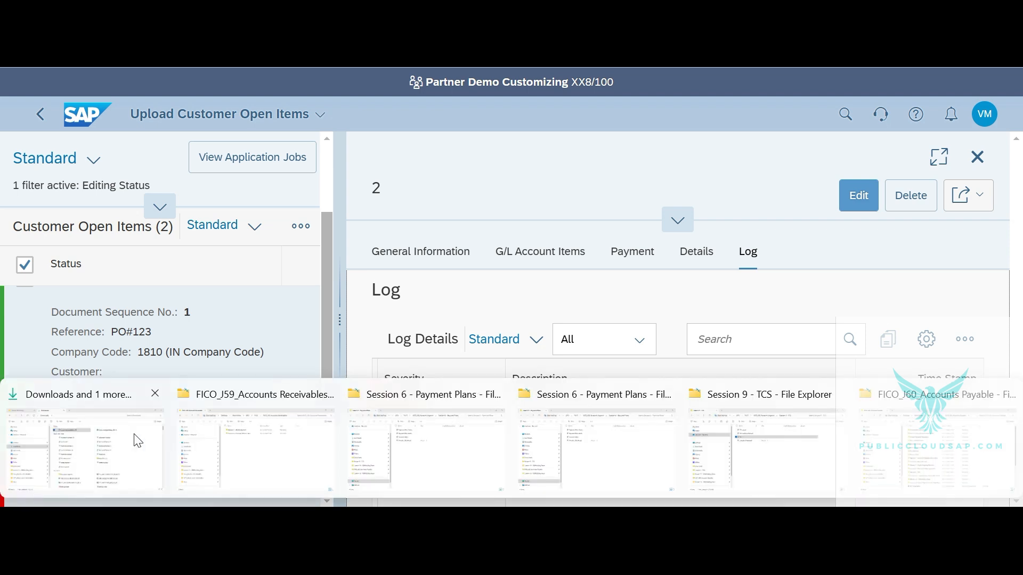
pyautogui.click(119, 452)
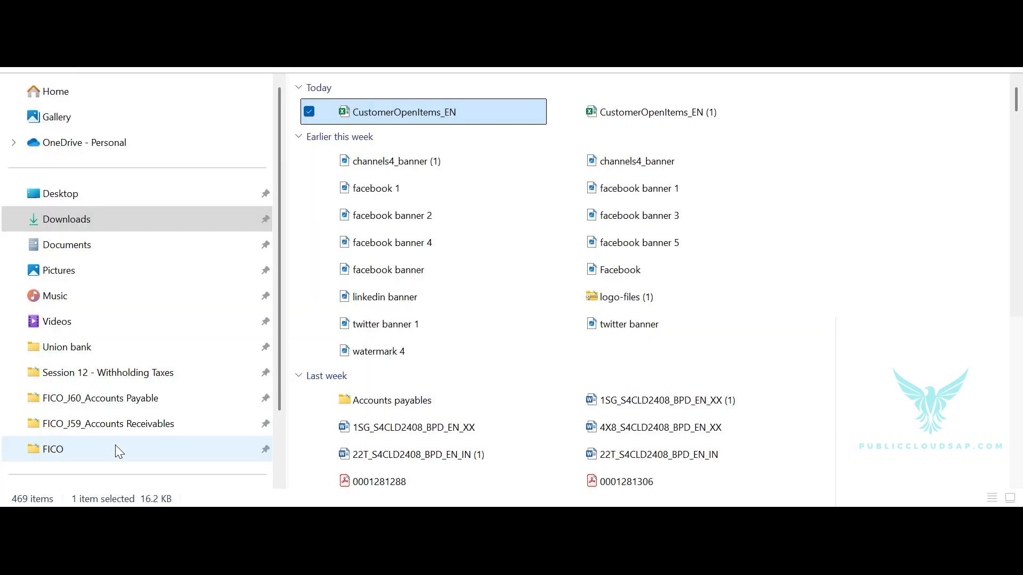
pyautogui.doubleClick(417, 120)
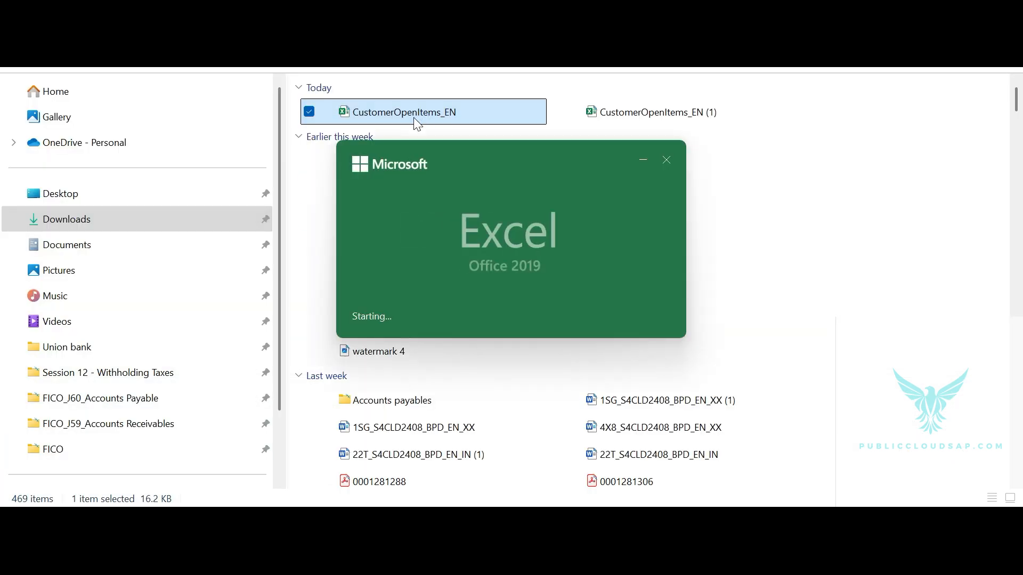
# Find the Section Code column on the Data sheet and set the second invoice's section code in row 8 to 1810
pyautogui.hscroll(-3, 335, 290)
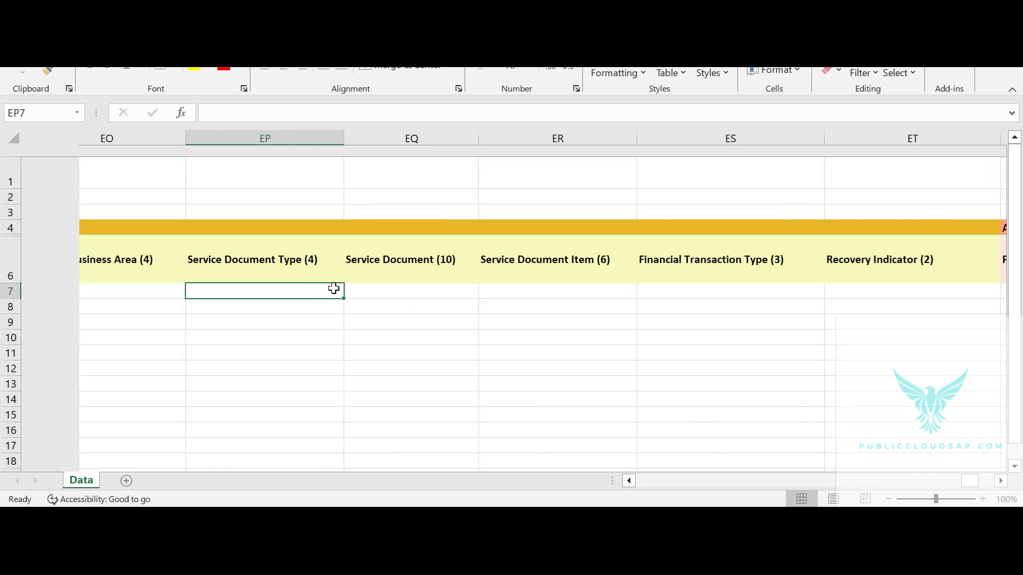
pyautogui.hotkey('ctrl', 'f')
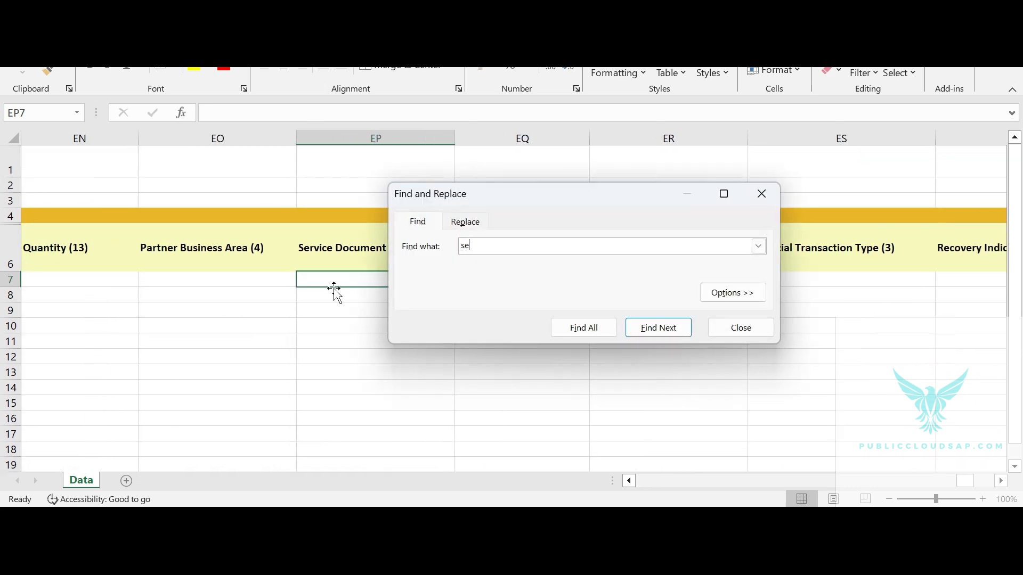
pyautogui.write('section code')
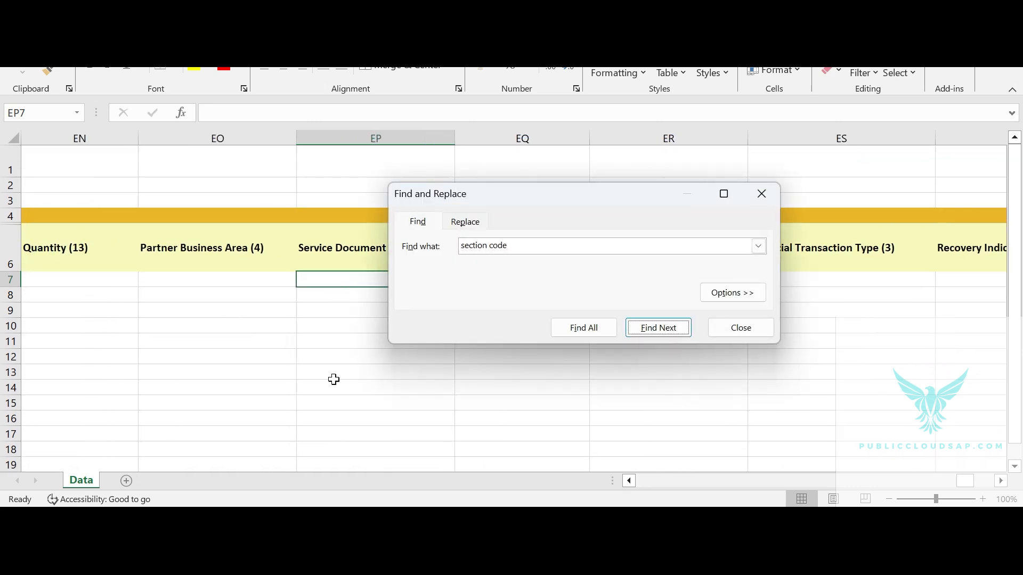
pyautogui.press('Return')
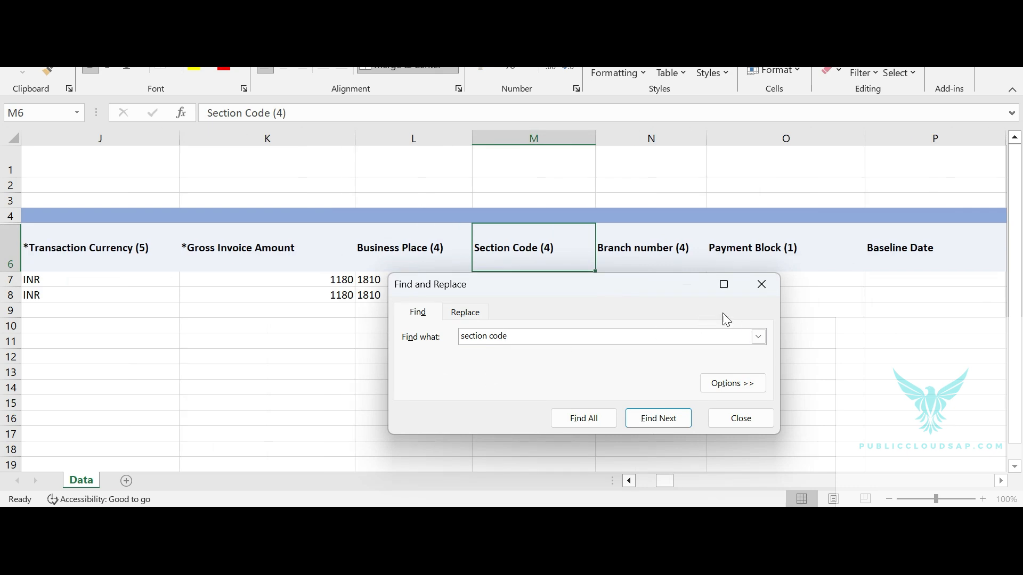
pyautogui.click(761, 286)
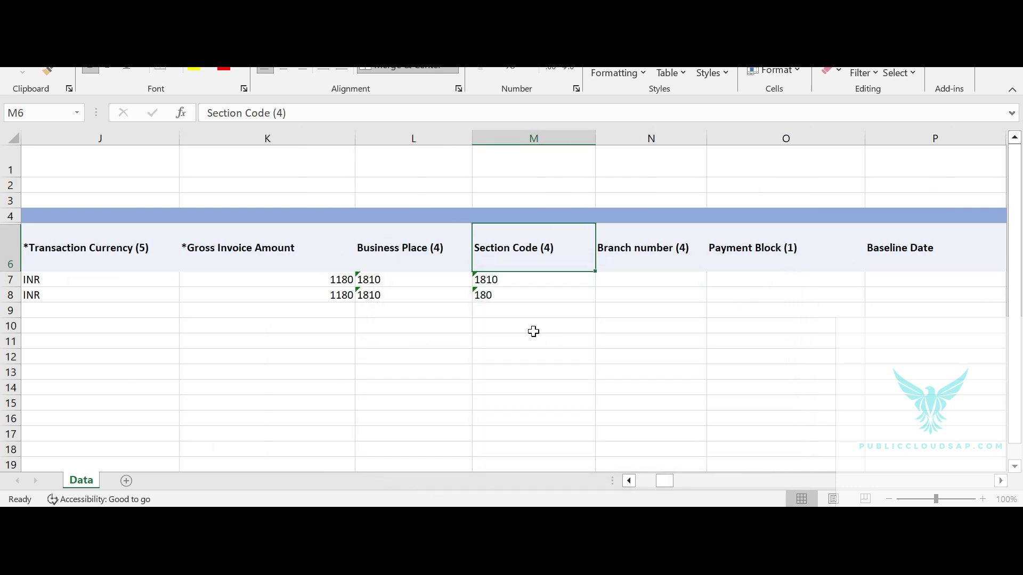
pyautogui.doubleClick(507, 294)
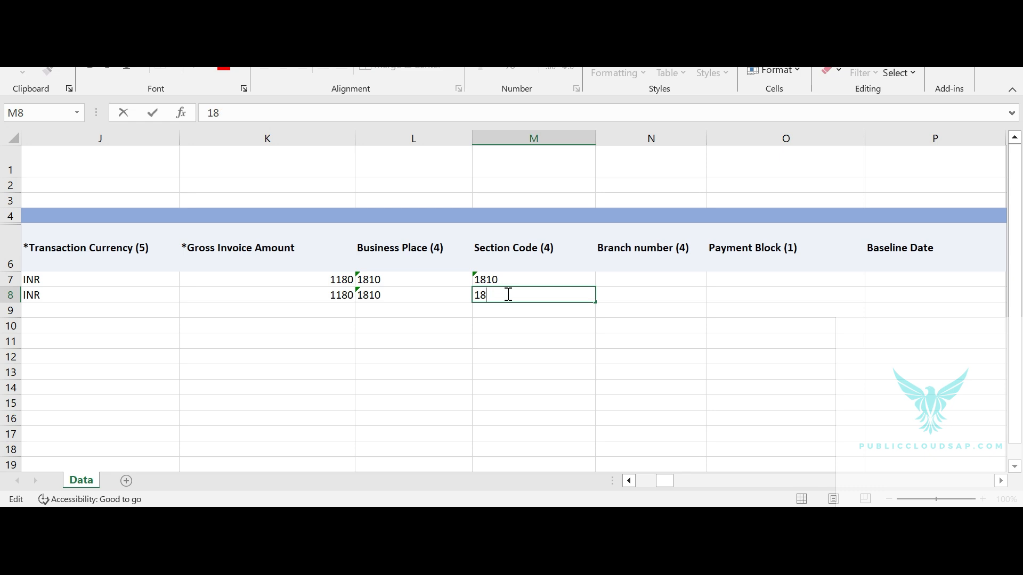
pyautogui.press('Return')
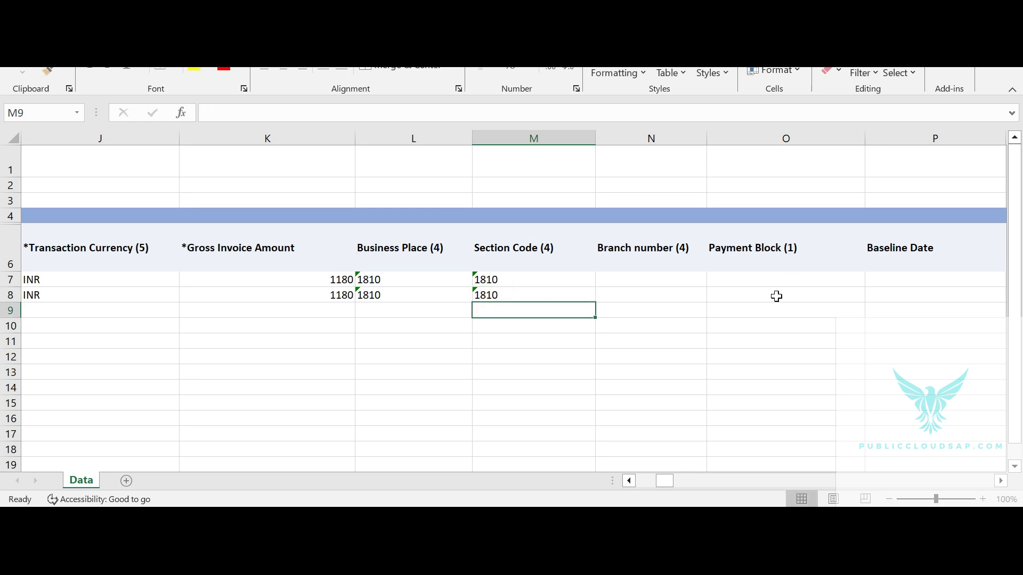
# Return to SAP's Upload Customer Open Items app and open the second document, the one with the error, for editing
pyautogui.click(457, 481)
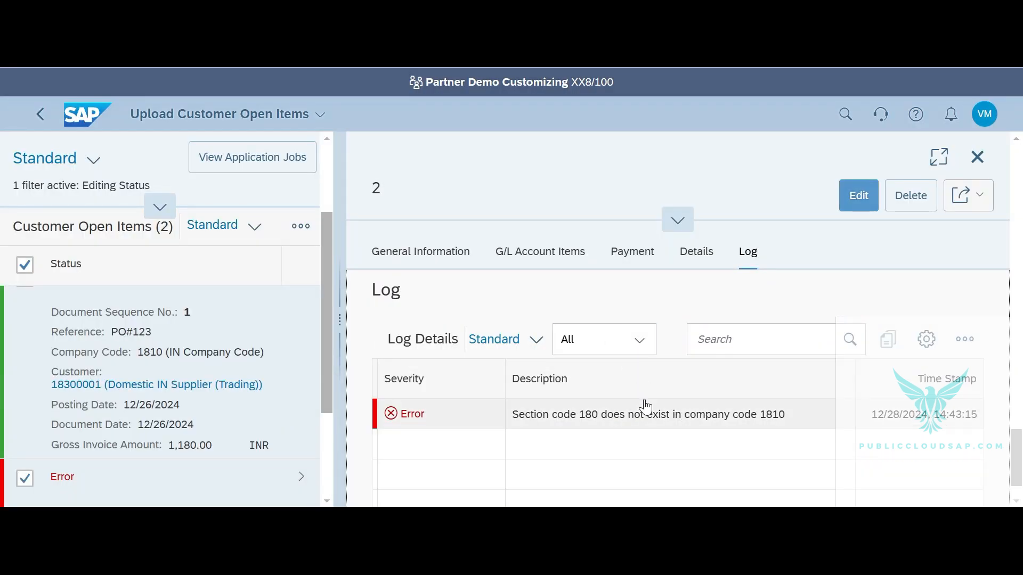
pyautogui.hotkey('alt', 'Tab')
pyautogui.hotkey('alt', 'Tab')
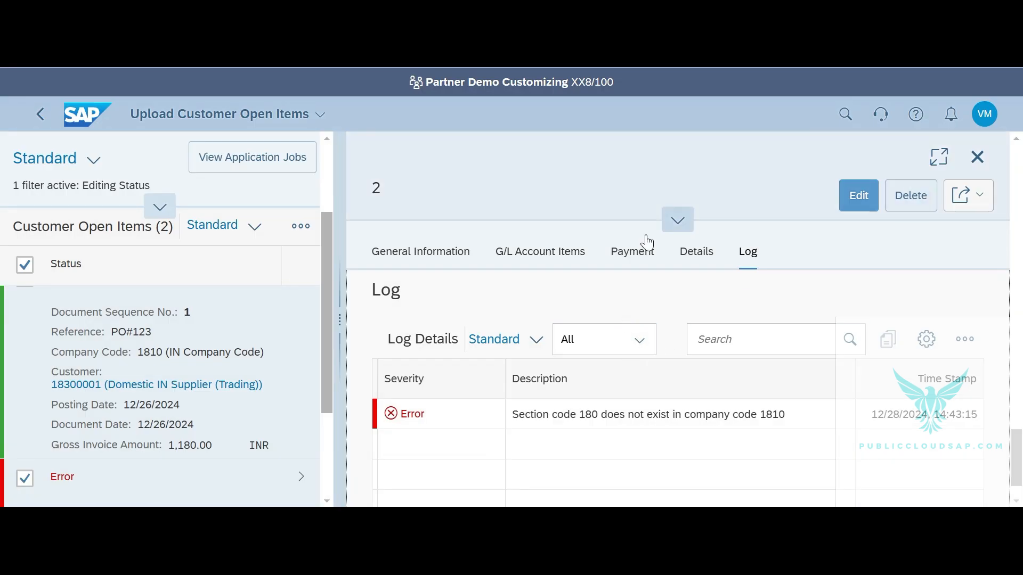
pyautogui.click(34, 118)
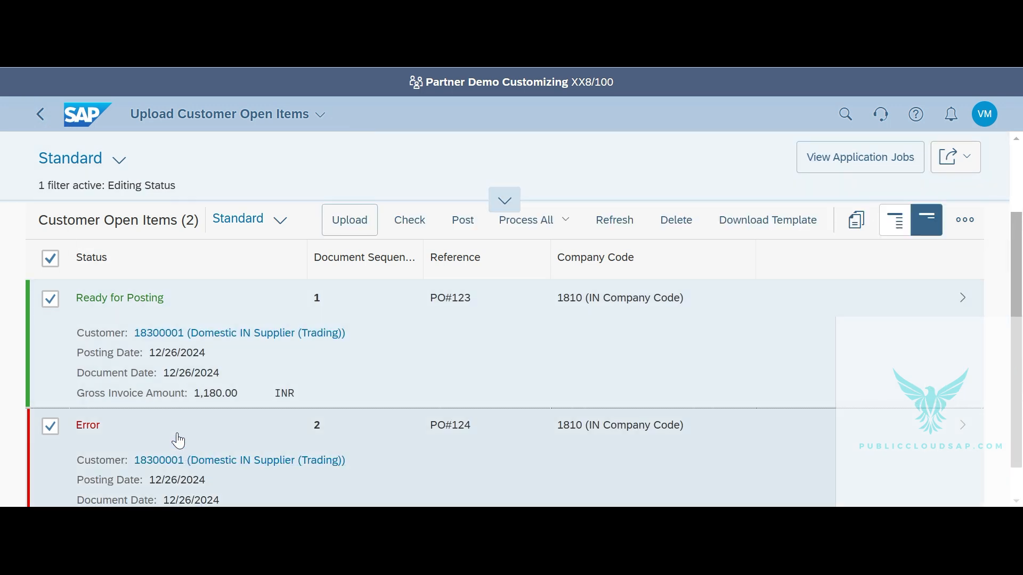
pyautogui.click(120, 440)
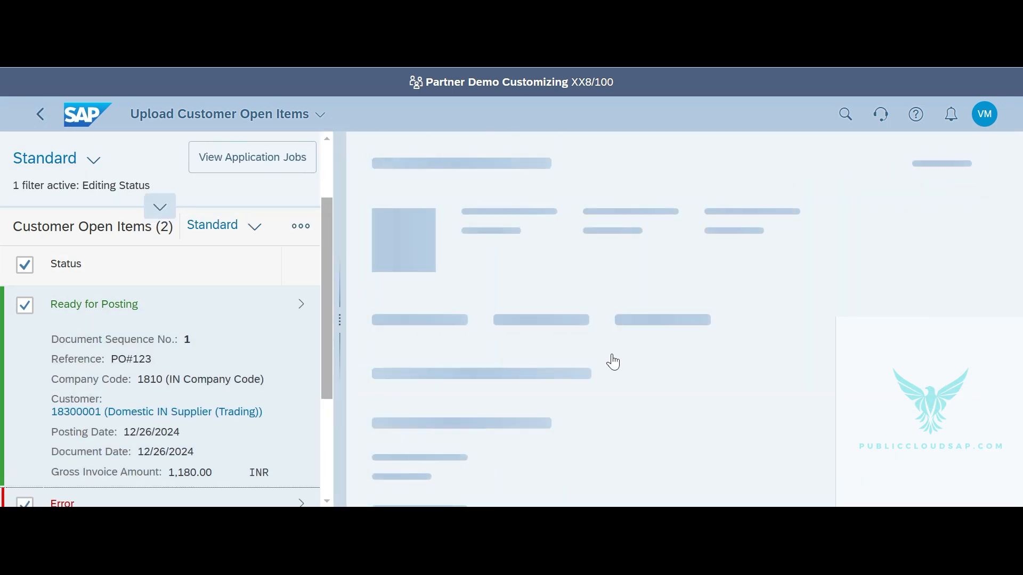
pyautogui.click(860, 192)
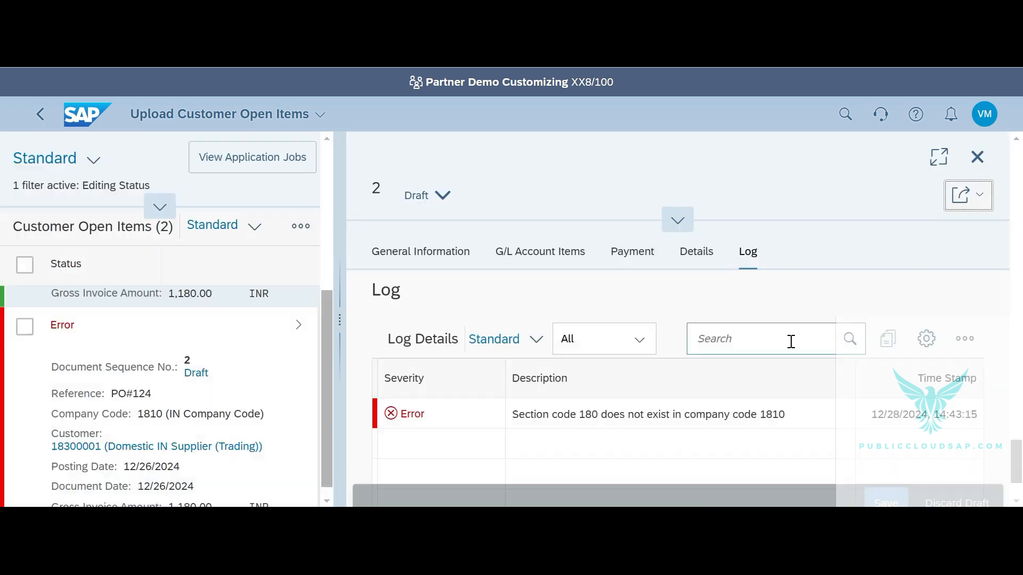
# Set the second document's section code to 1810 in its general information and save the changes while returning to the list
pyautogui.scroll(-4, 728, 388)
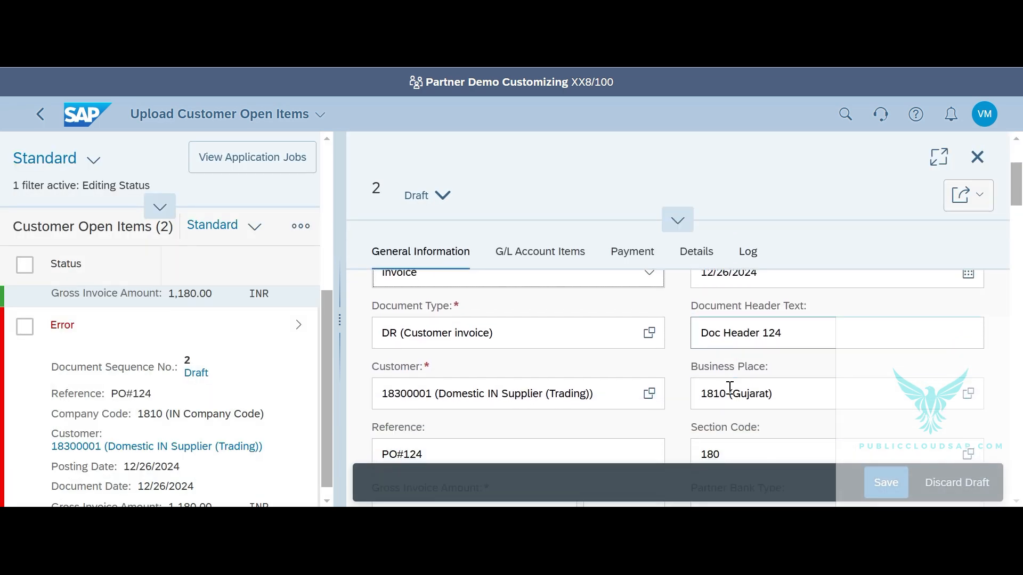
pyautogui.click(732, 376)
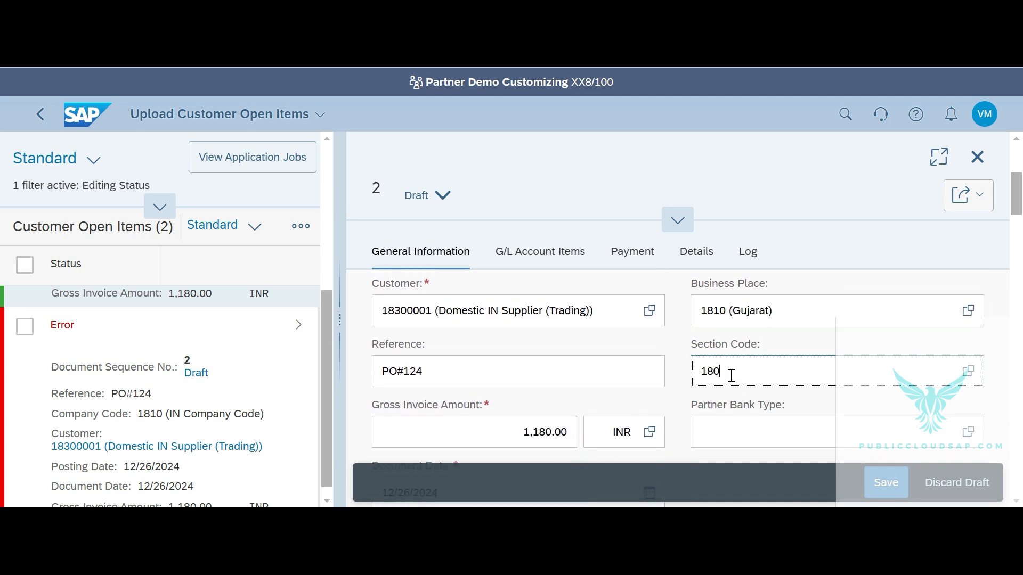
pyautogui.write('1')
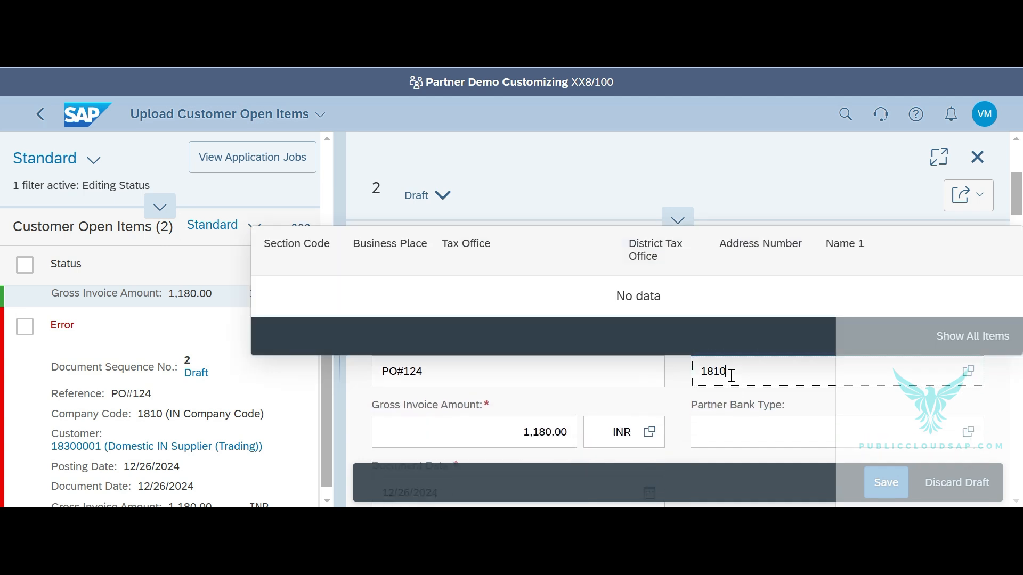
pyautogui.press('Return')
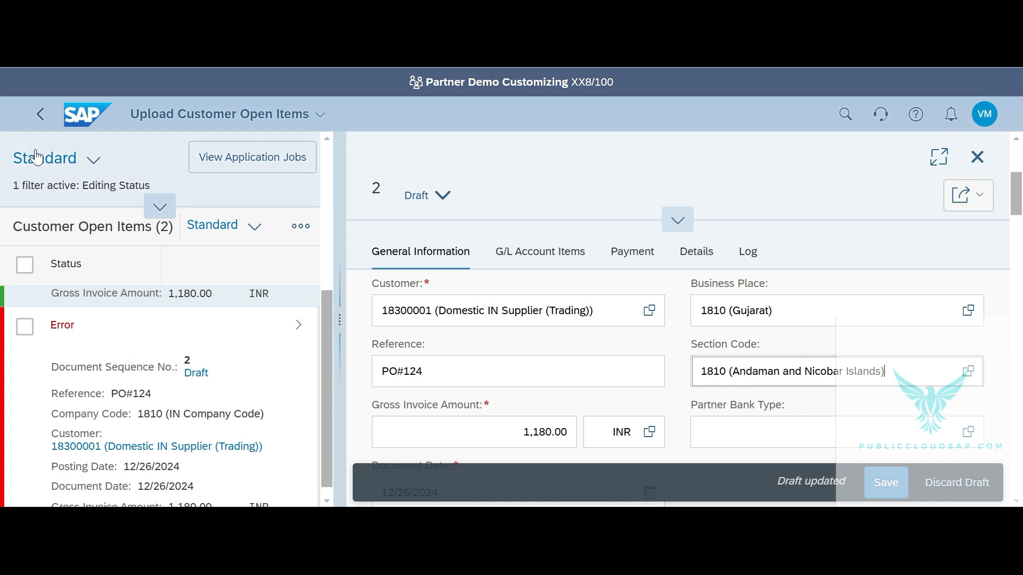
pyautogui.click(41, 124)
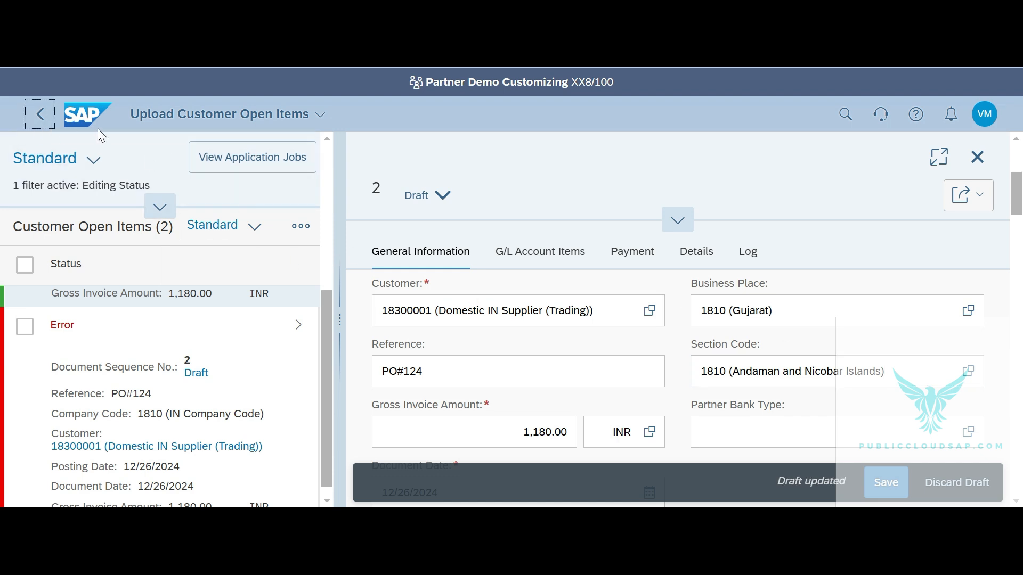
pyautogui.click(38, 110)
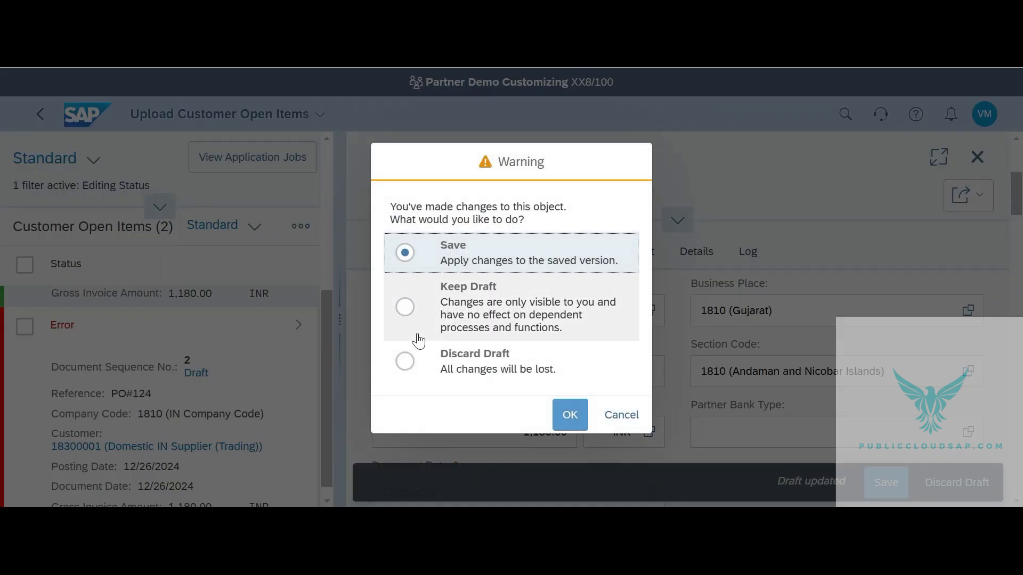
pyautogui.click(572, 417)
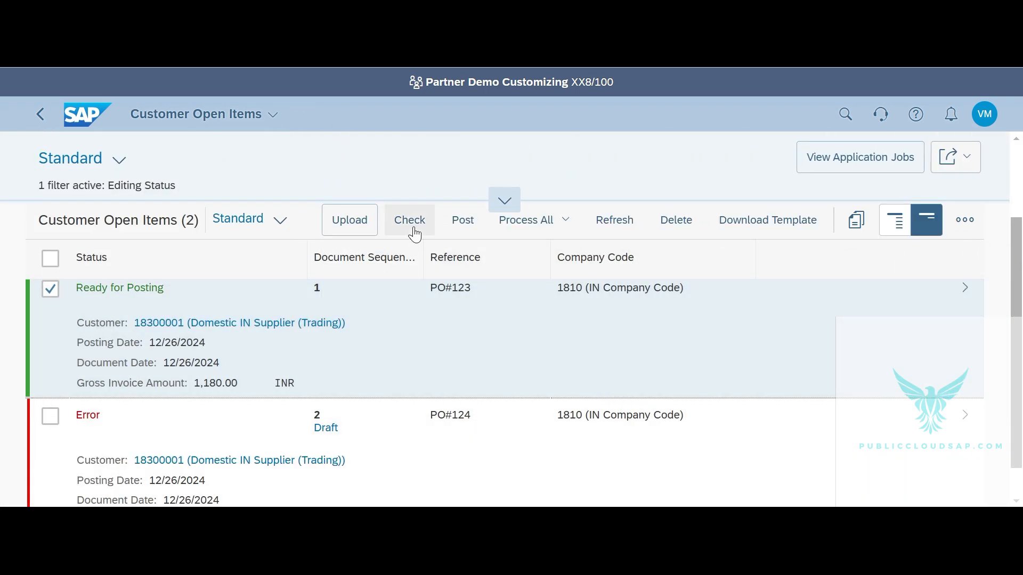
# Check both customer open items again and refresh the list for the new checking results
pyautogui.click(114, 414)
pyautogui.click(411, 224)
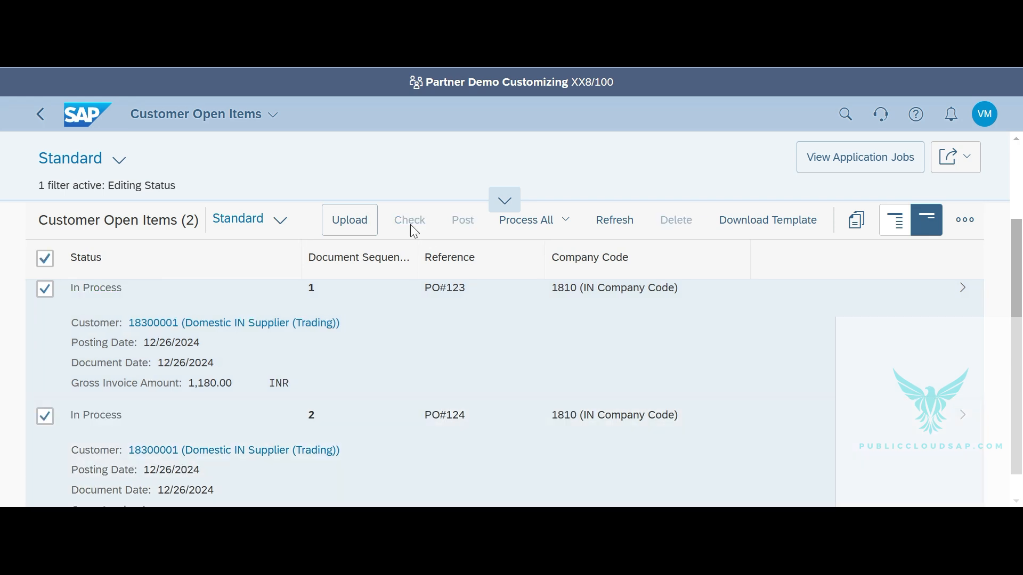
pyautogui.click(615, 224)
pyautogui.click(616, 223)
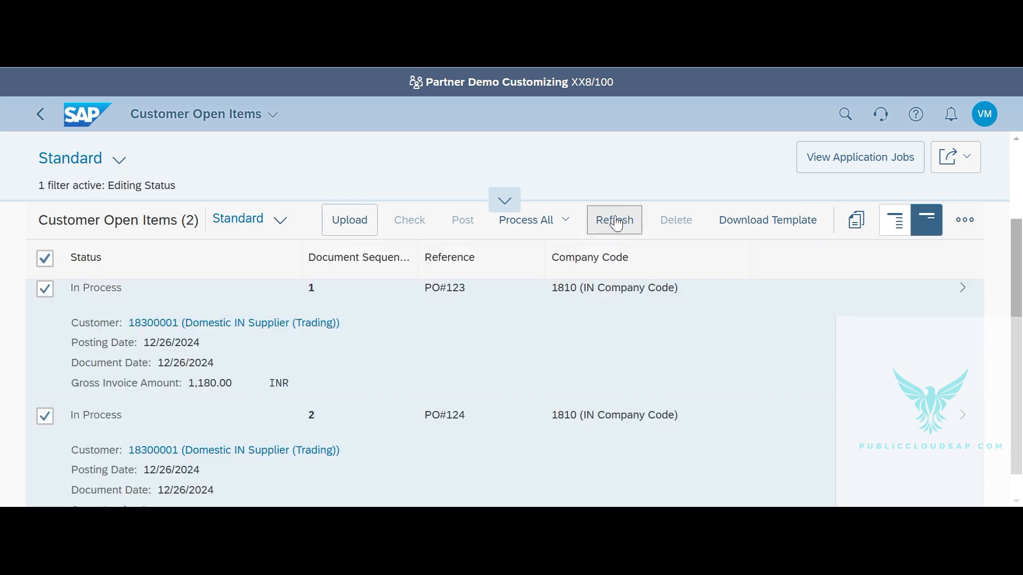
pyautogui.click(616, 224)
pyautogui.click(616, 223)
pyautogui.click(617, 224)
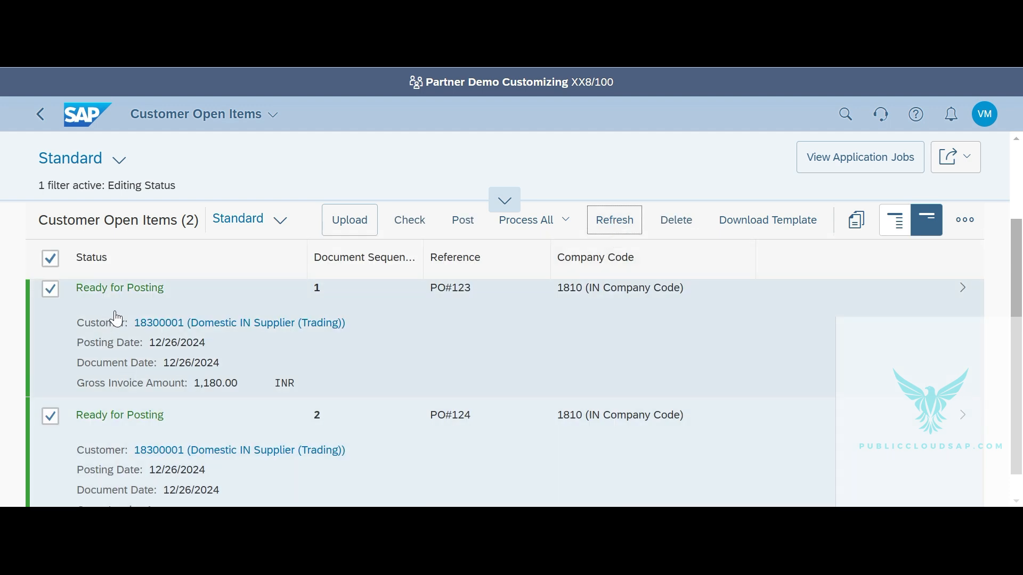
# Post both checked customer open items and refresh the list
pyautogui.click(468, 227)
pyautogui.click(615, 222)
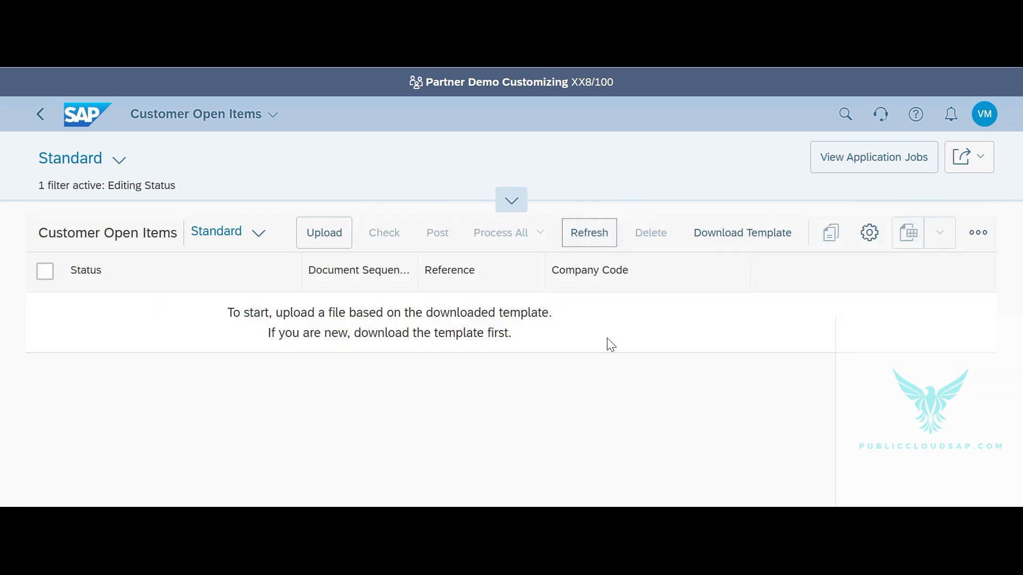
# Open the Post Customer Open Items job from the application jobs and examine its log for the posted journal entries
pyautogui.click(865, 157)
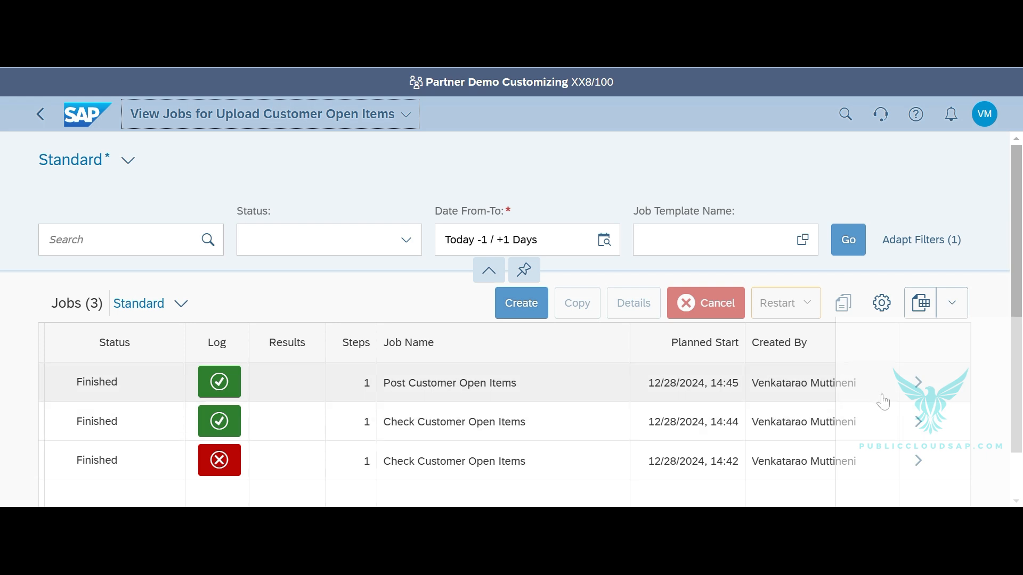
pyautogui.click(923, 384)
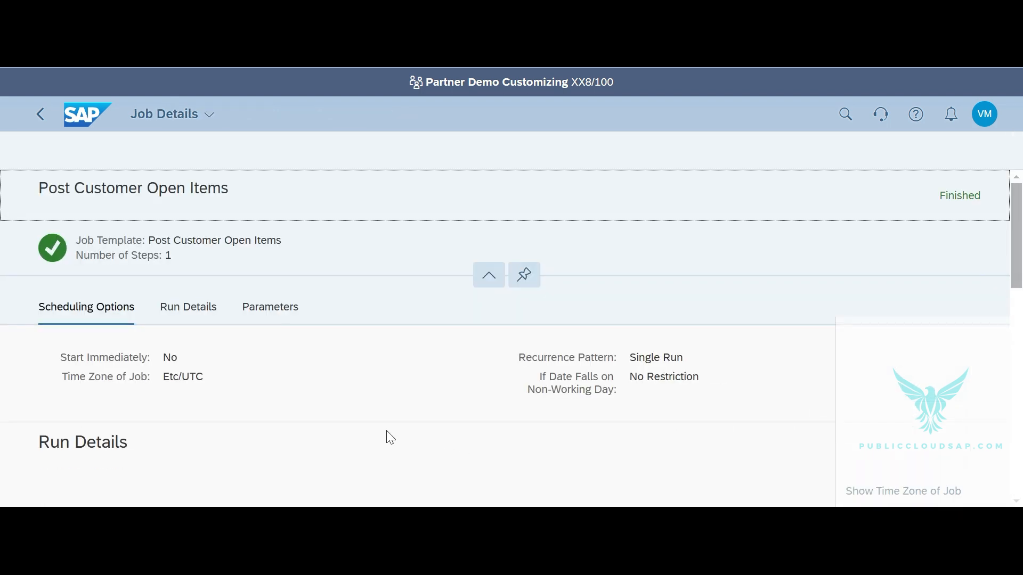
pyautogui.click(190, 322)
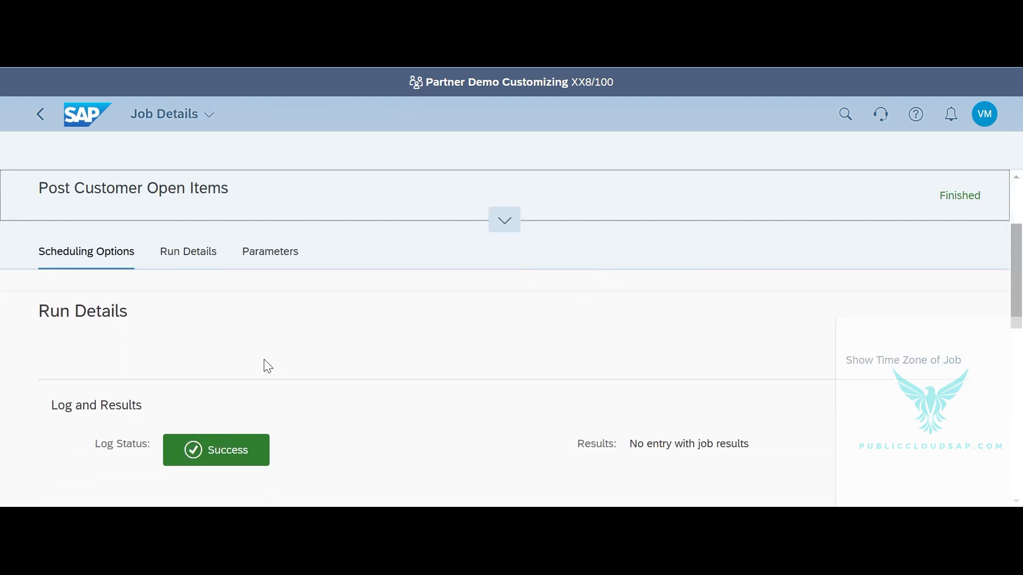
pyautogui.click(228, 369)
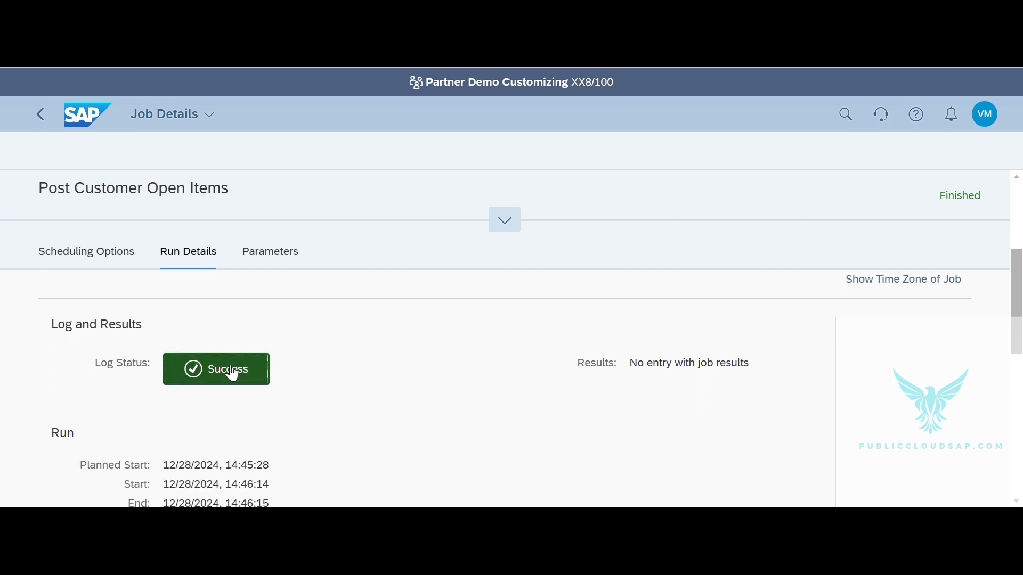
pyautogui.scroll(-3, 407, 386)
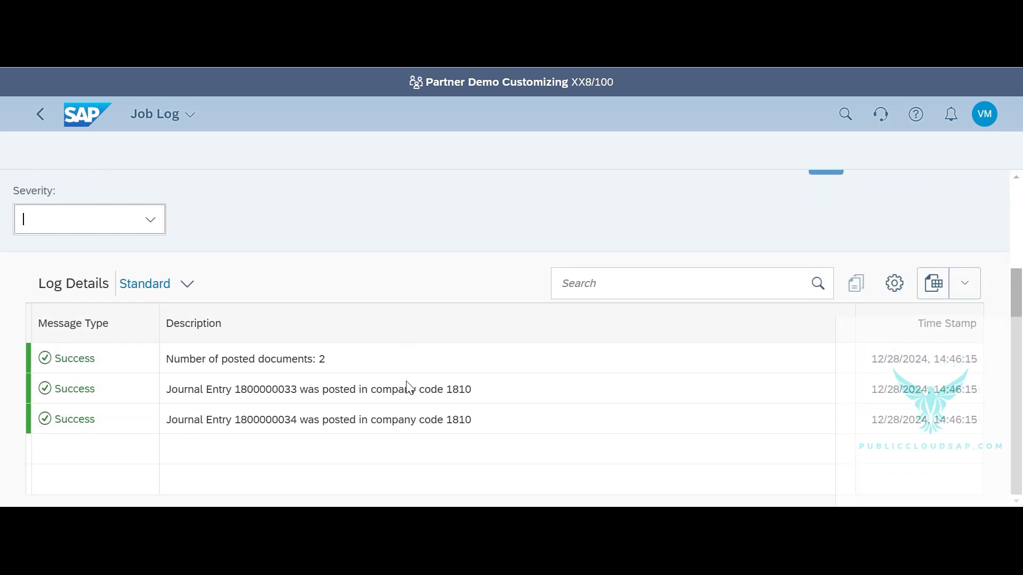
pyautogui.click(284, 398)
pyautogui.click(283, 422)
pyautogui.click(290, 391)
pyautogui.click(285, 420)
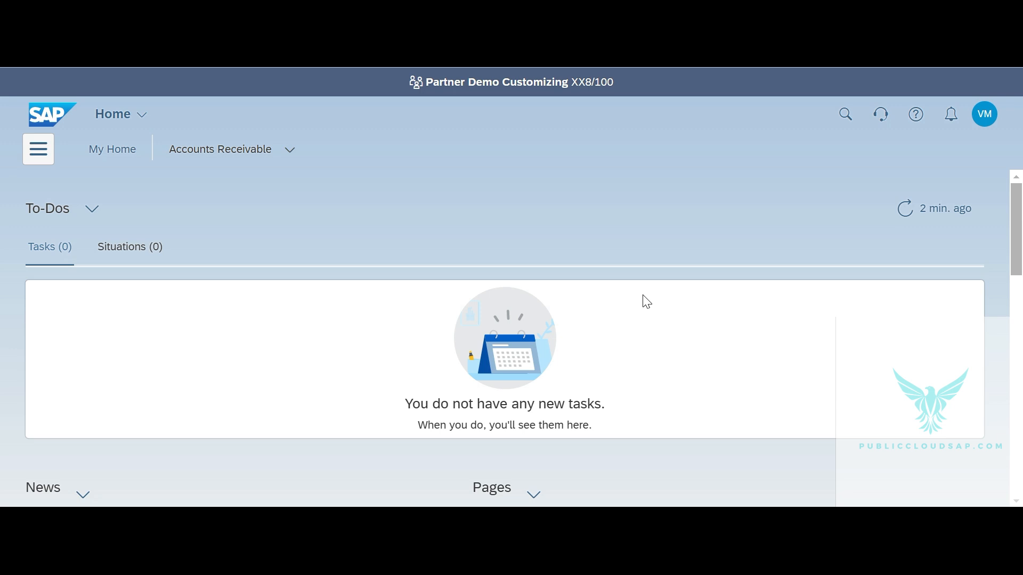
# Open the Maintain Business Partner app from the home page search and find the organization by the prefilled partner number
pyautogui.click(846, 114)
pyautogui.write('maintain ')
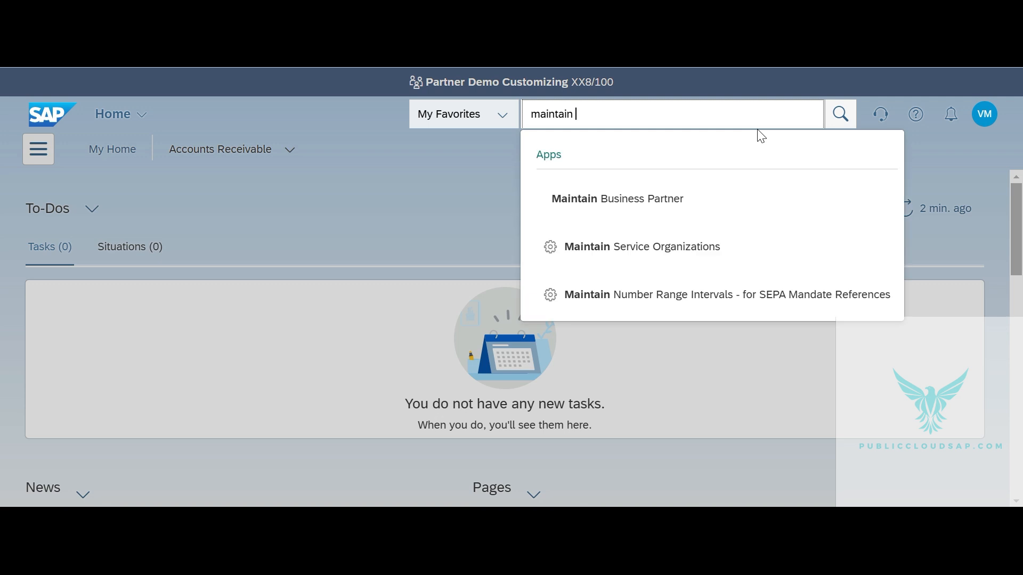
pyautogui.write('business partner')
pyautogui.click(634, 202)
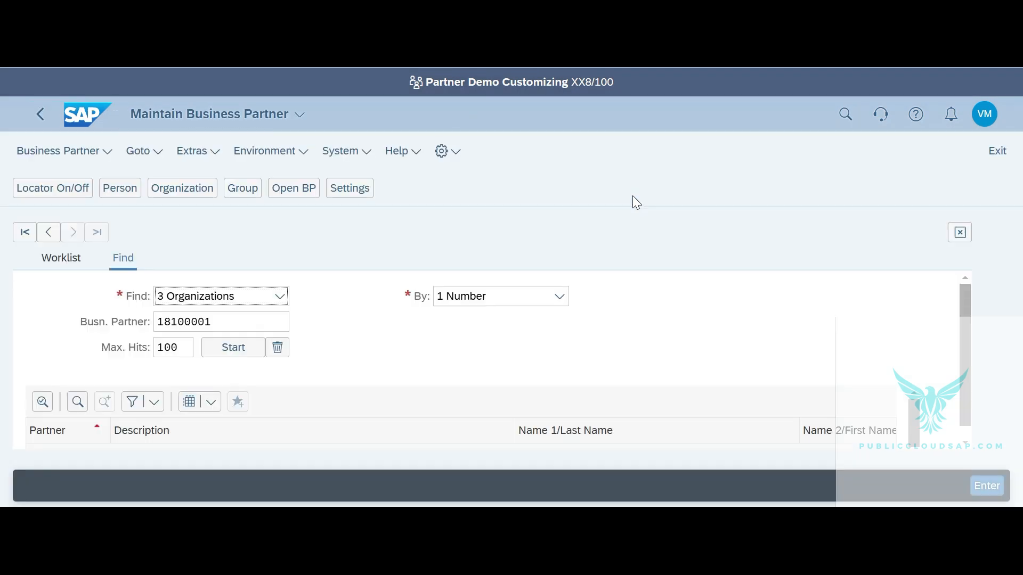
pyautogui.click(231, 352)
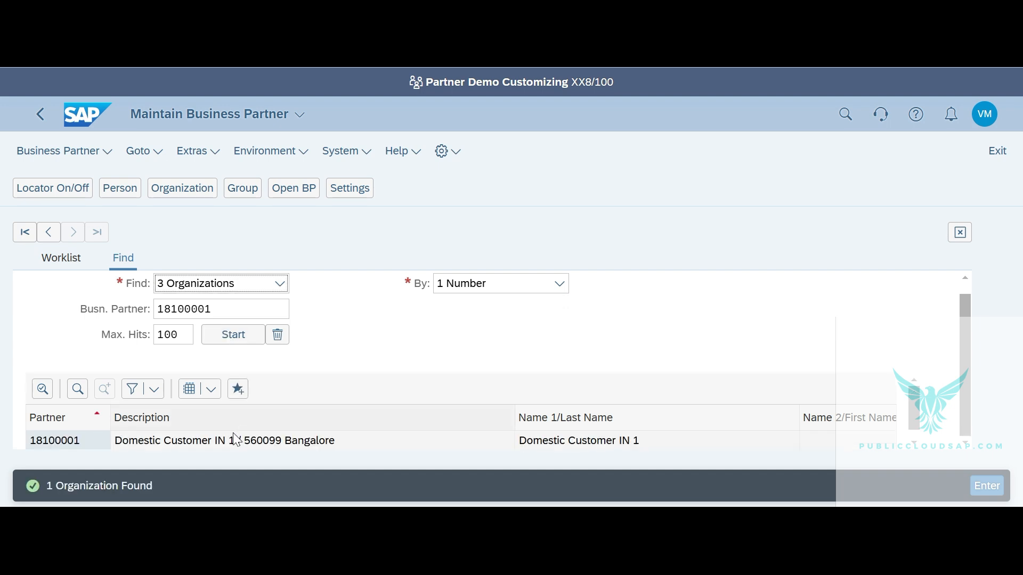
# Open the found organization in role FLCU00 Customer (Fin.Accounting), show its company code data and switch to change mode
pyautogui.click(199, 444)
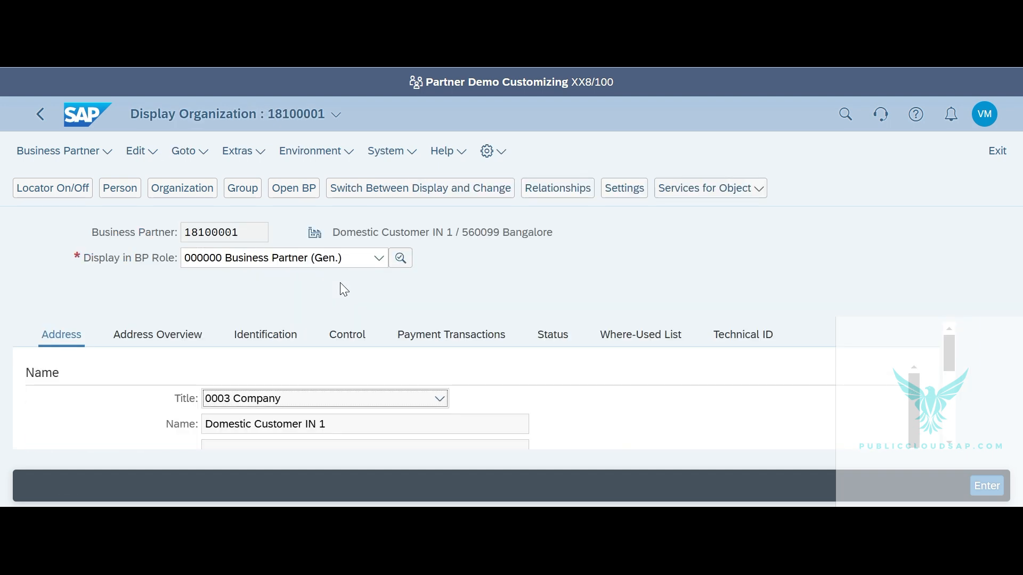
pyautogui.click(379, 259)
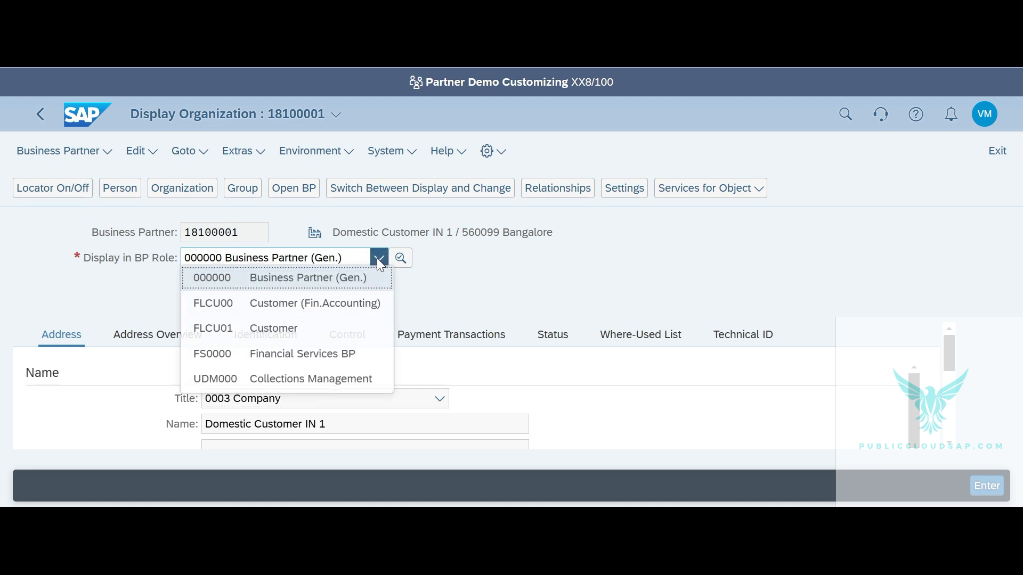
pyautogui.click(342, 308)
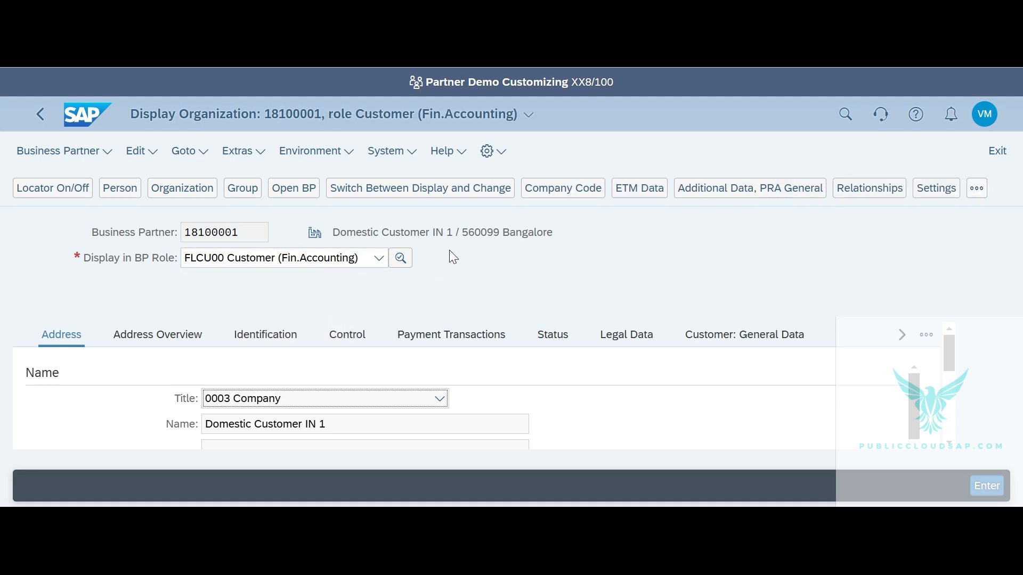
pyautogui.click(549, 191)
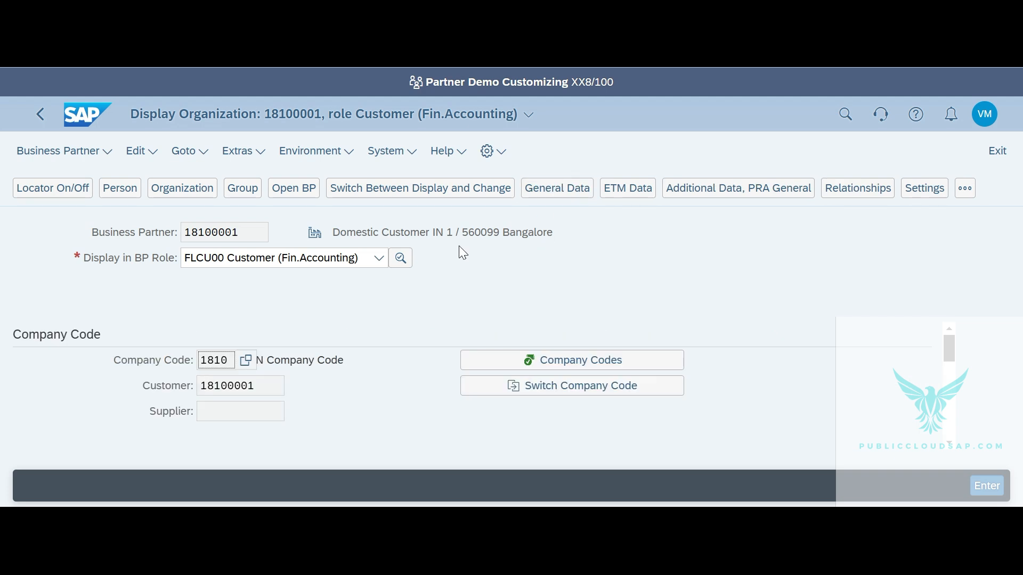
pyautogui.click(418, 195)
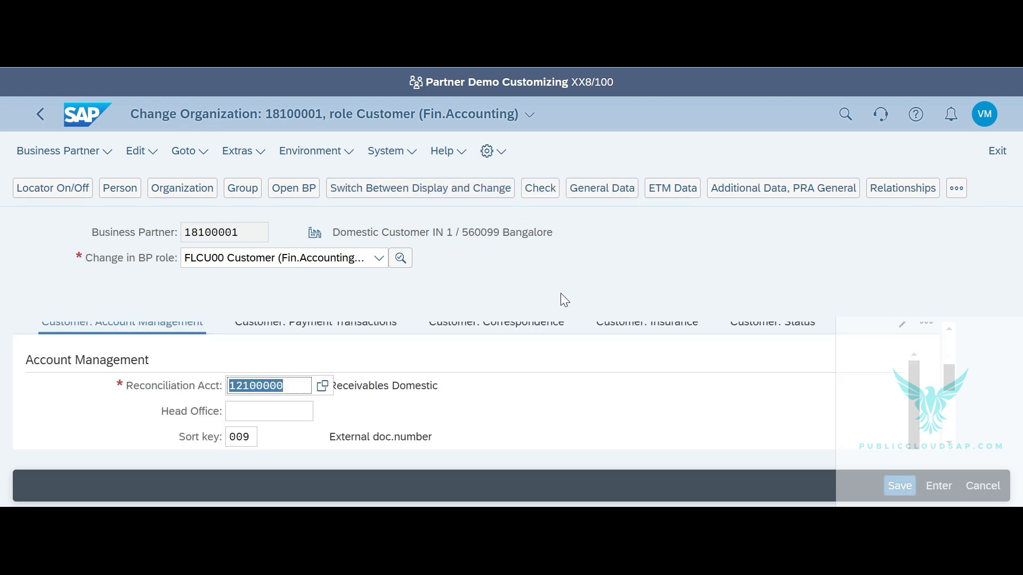
# Show the customer's correspondence data and examine the dunning procedure in the dunning data
pyautogui.scroll(1, 589, 395)
pyautogui.click(501, 364)
pyautogui.scroll(-3, 632, 349)
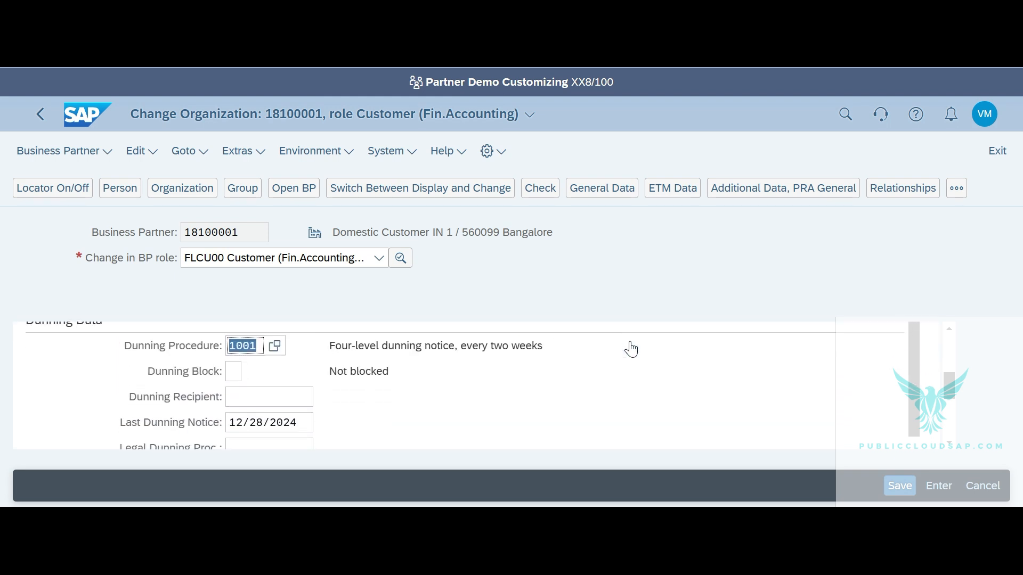
pyautogui.click(236, 336)
pyautogui.moveTo(258, 338); pyautogui.dragTo(229, 338)
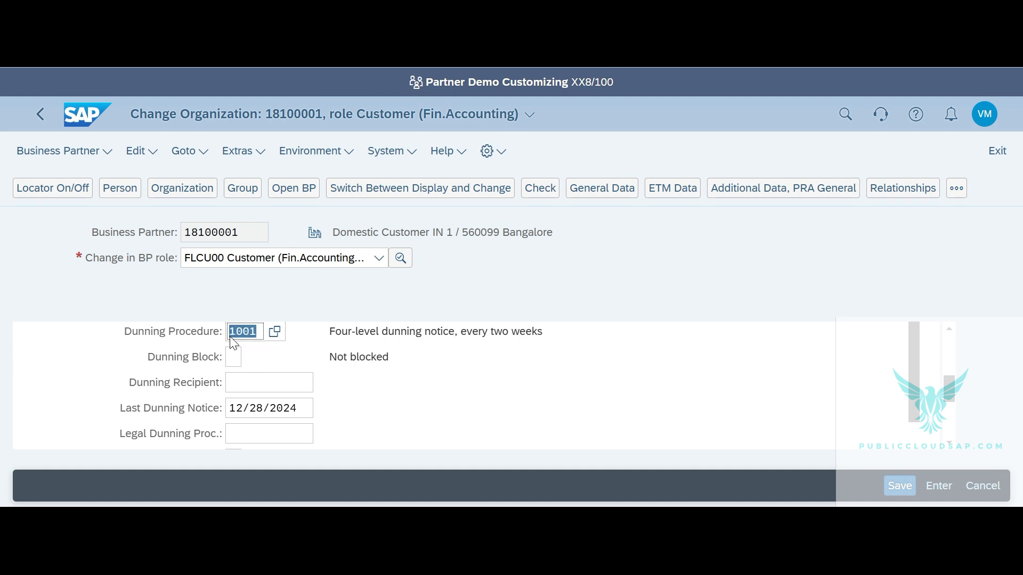
# Clear the last dunning notice date and the dunning level in the customer's dunning data
pyautogui.click(229, 411)
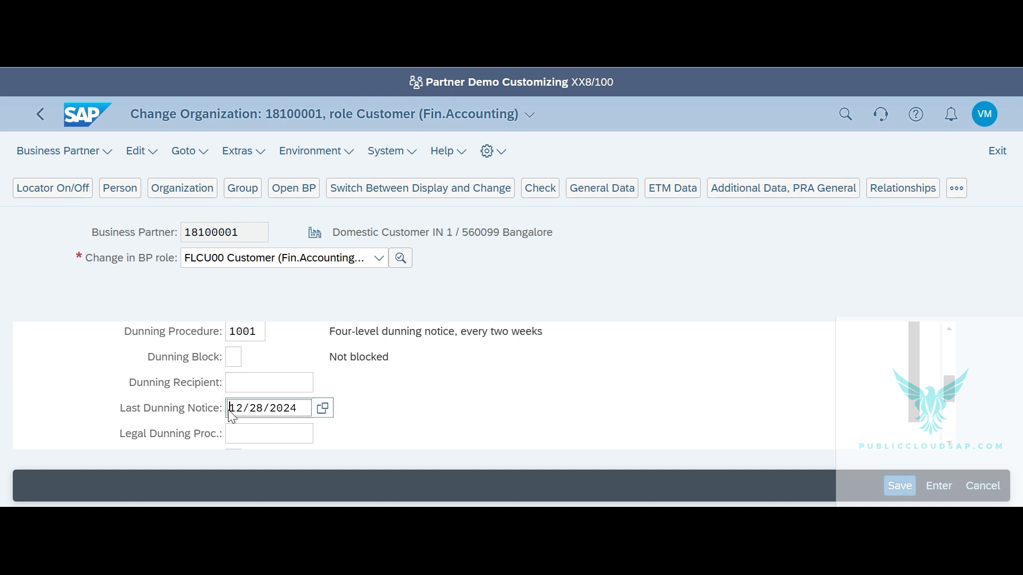
pyautogui.press('Delete')
pyautogui.press('Delete')
pyautogui.press('Delete')
pyautogui.press('Delete')
pyautogui.press('Delete')
pyautogui.press('Delete')
pyautogui.press('Delete')
pyautogui.press('Delete')
pyautogui.press('Delete')
pyautogui.press('Delete')
pyautogui.scroll(-3, 423, 407)
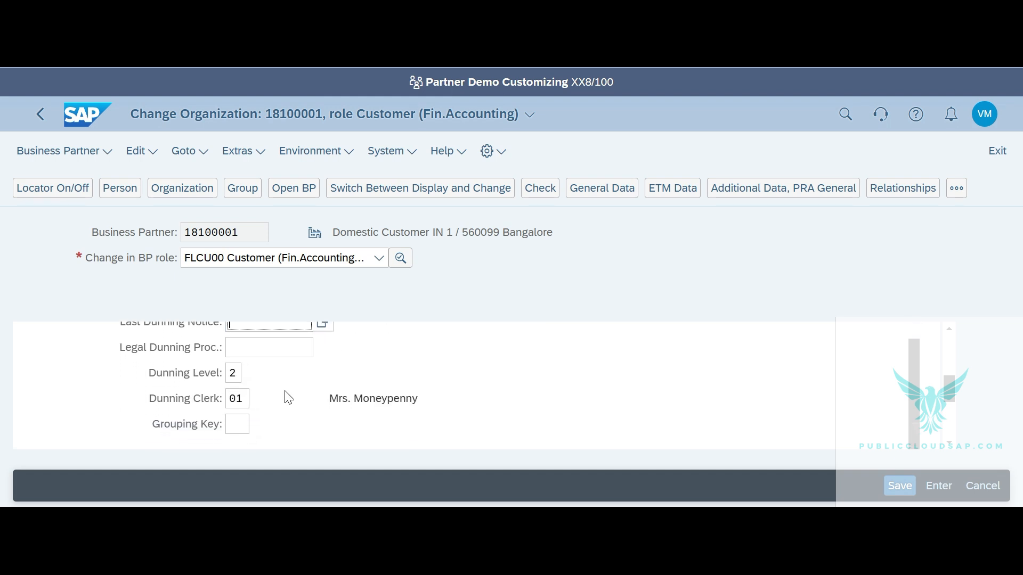
pyautogui.click(240, 379)
pyautogui.press('BackSpace')
pyautogui.click(242, 402)
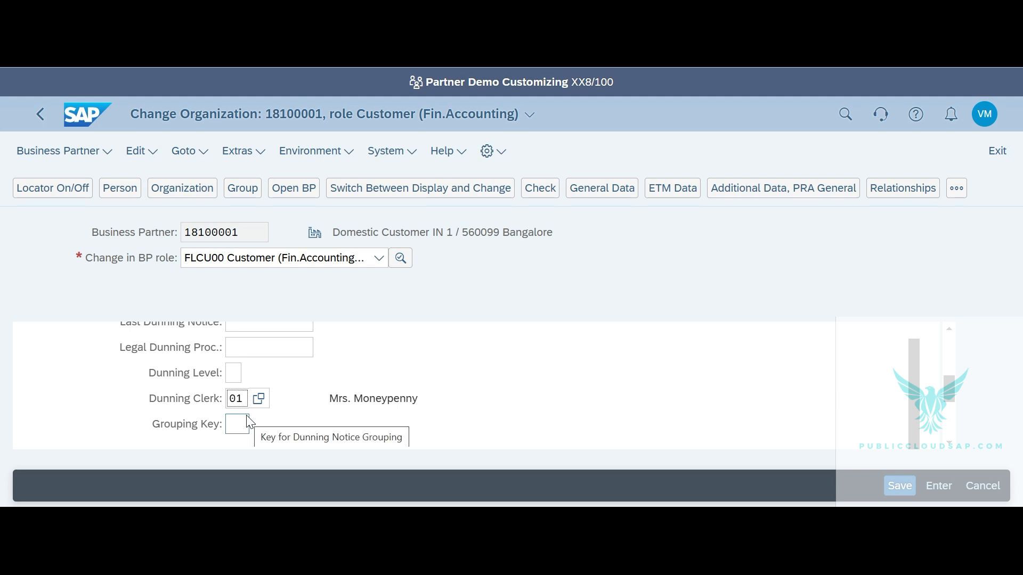
pyautogui.scroll(3, 247, 421)
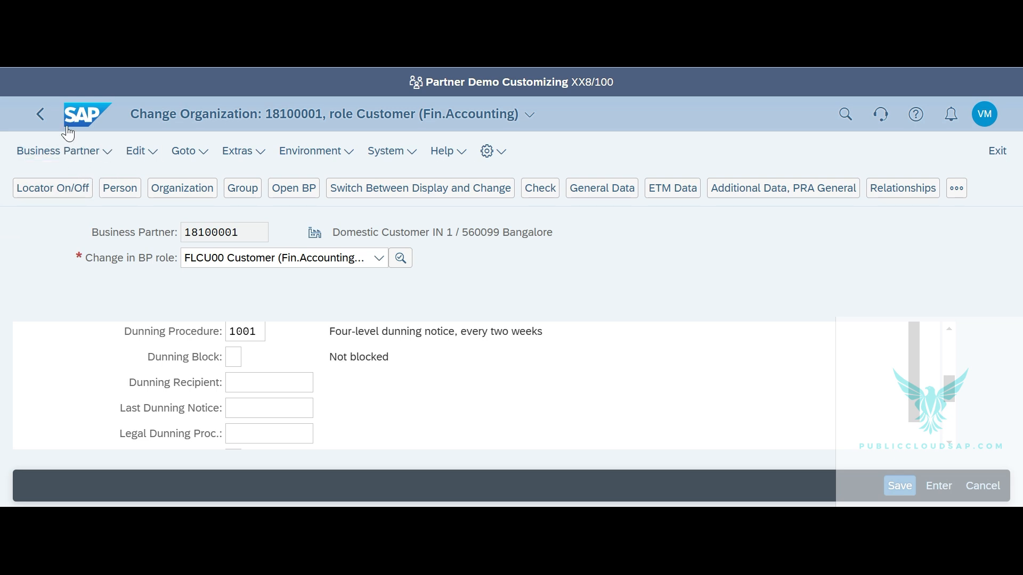
# Return to the home page, search for "create dunning notices" and open the Create Dunning Notices app
pyautogui.click(78, 113)
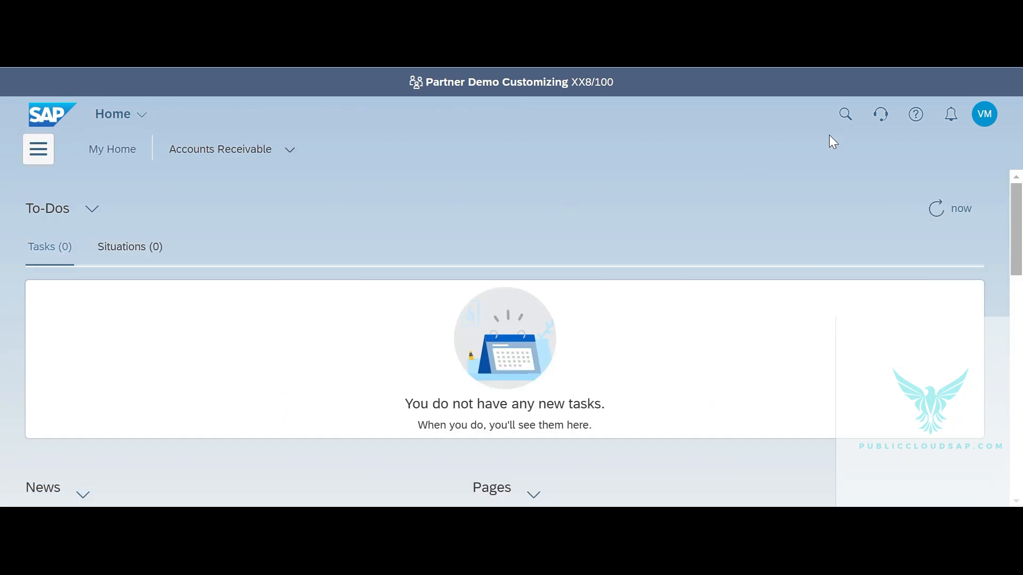
pyautogui.click(857, 112)
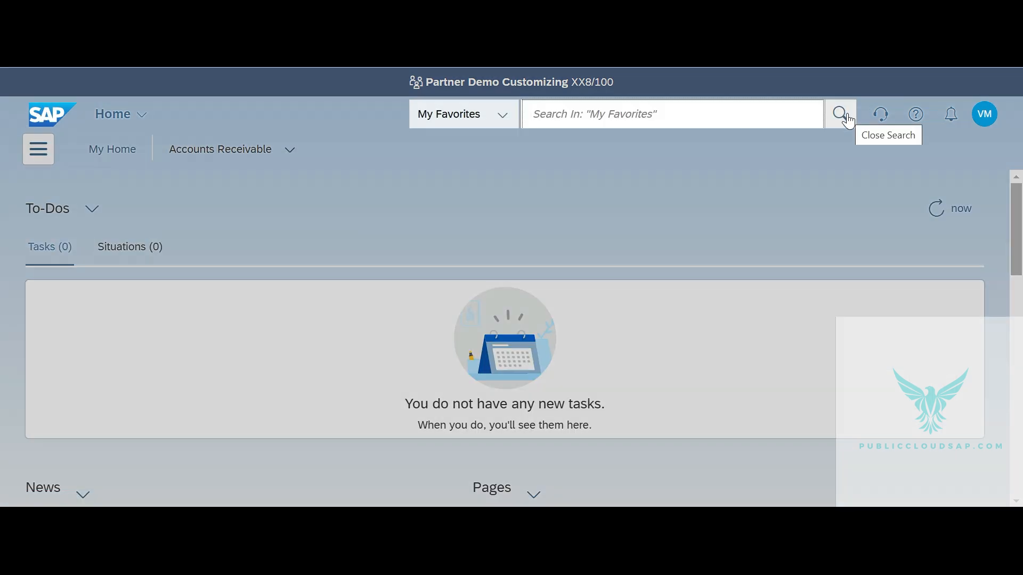
pyautogui.write('create d')
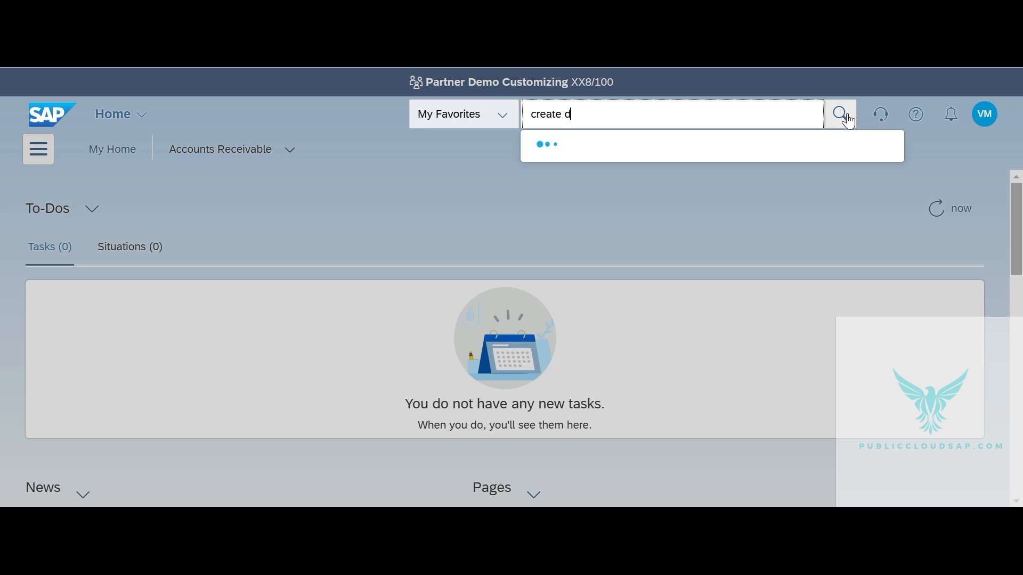
pyautogui.write('unning notices')
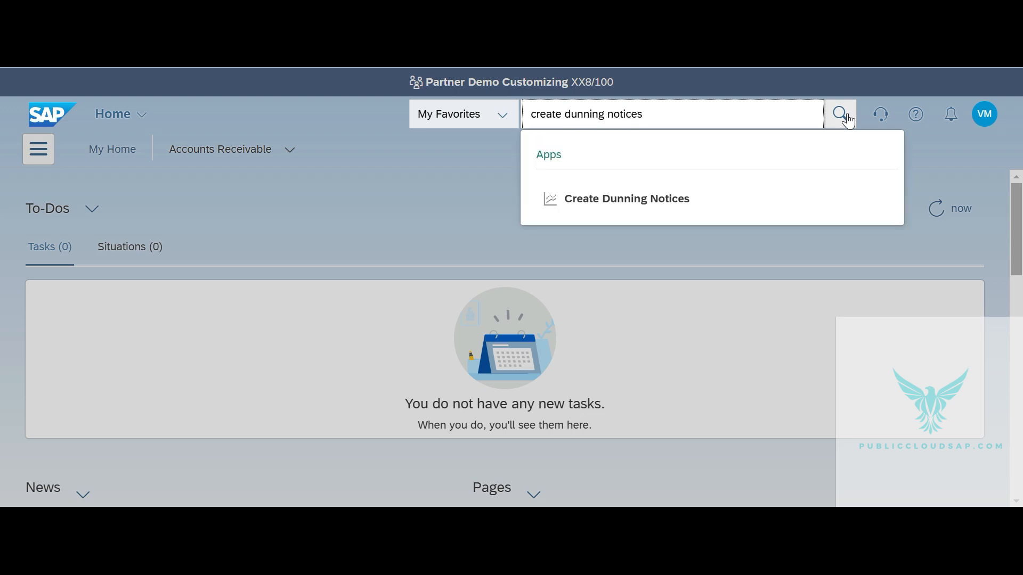
pyautogui.click(535, 221)
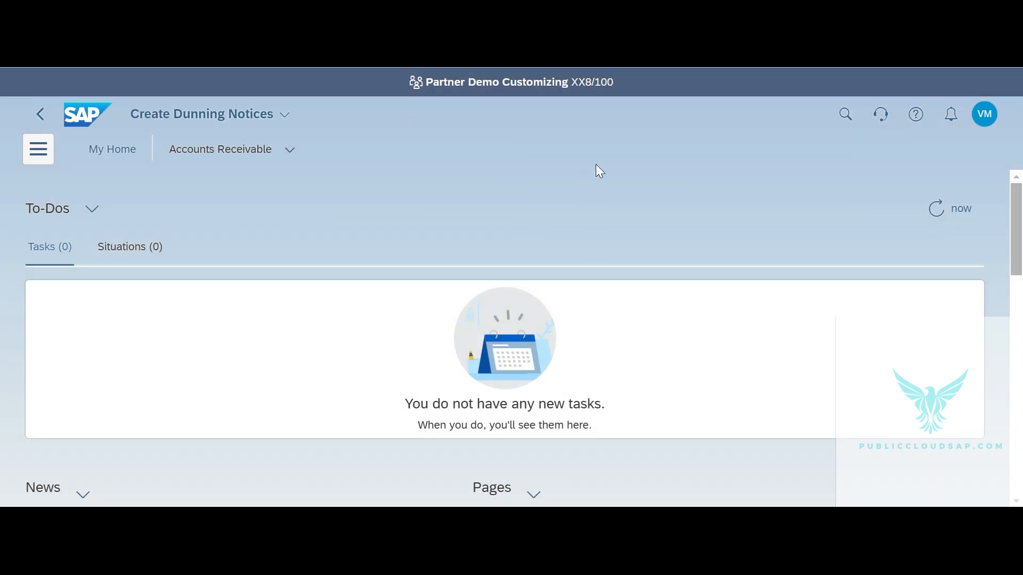
# Open the Maintain Business Partner app through the search, find the organization by its prefilled number and display its record
pyautogui.click(845, 115)
pyautogui.write('maintain')
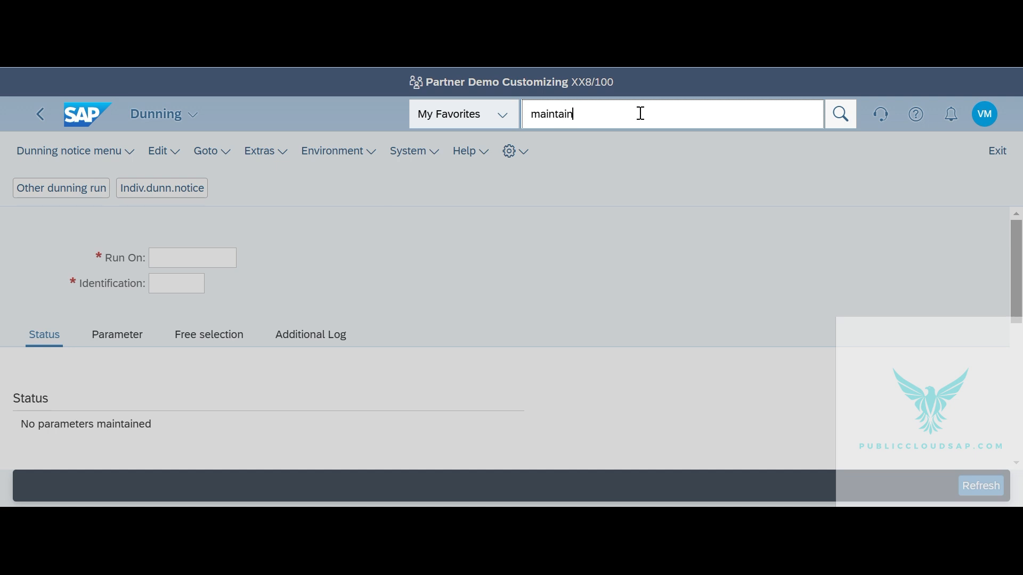
pyautogui.write(' bus')
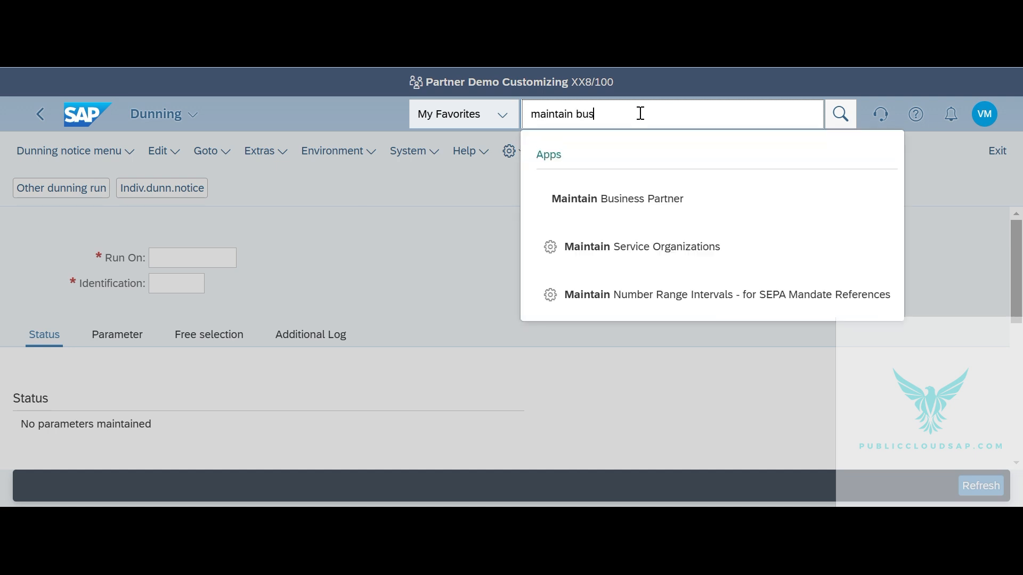
pyautogui.click(615, 197)
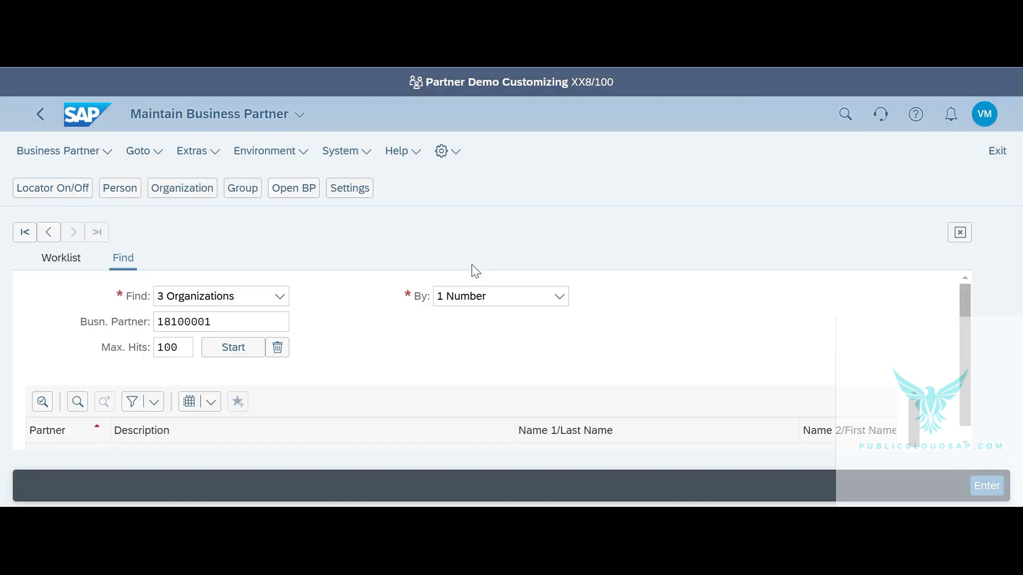
pyautogui.click(231, 348)
pyautogui.doubleClick(219, 442)
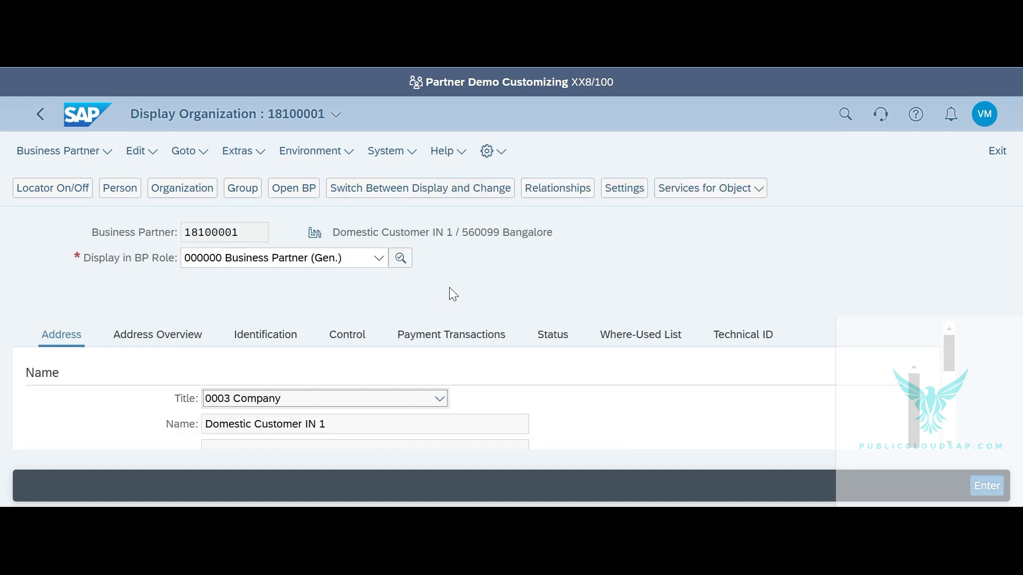
# Display the partner in role FLCU00 Customer (Fin.Accounting) and show the dunning data in its company code correspondence data
pyautogui.click(352, 259)
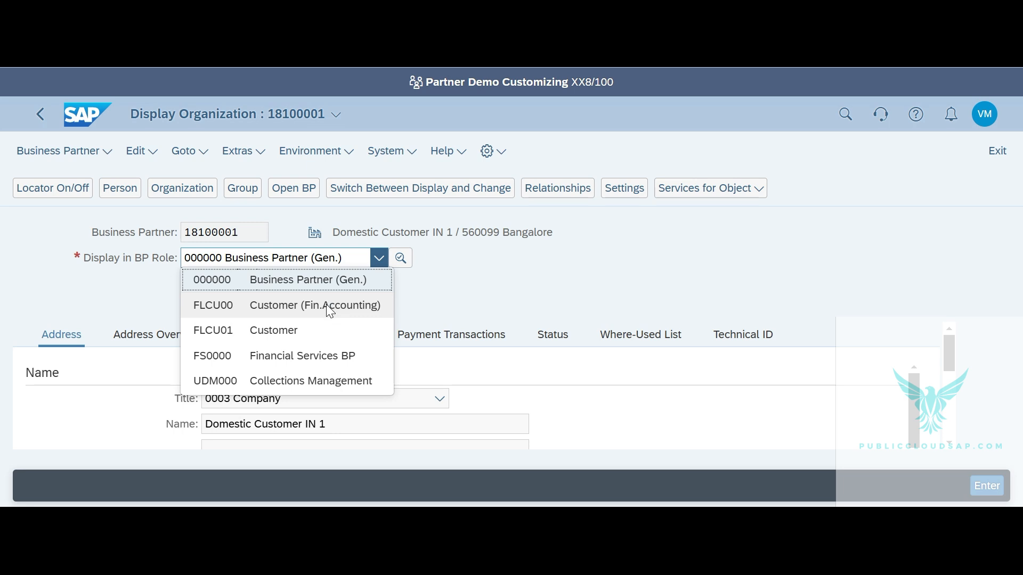
pyautogui.click(326, 305)
pyautogui.click(546, 191)
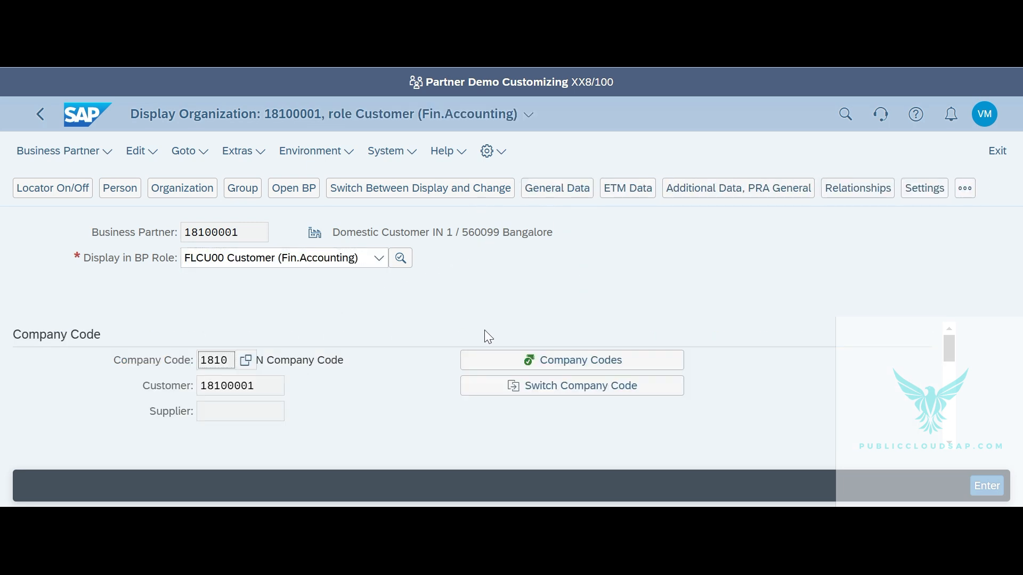
pyautogui.scroll(-5, 678, 352)
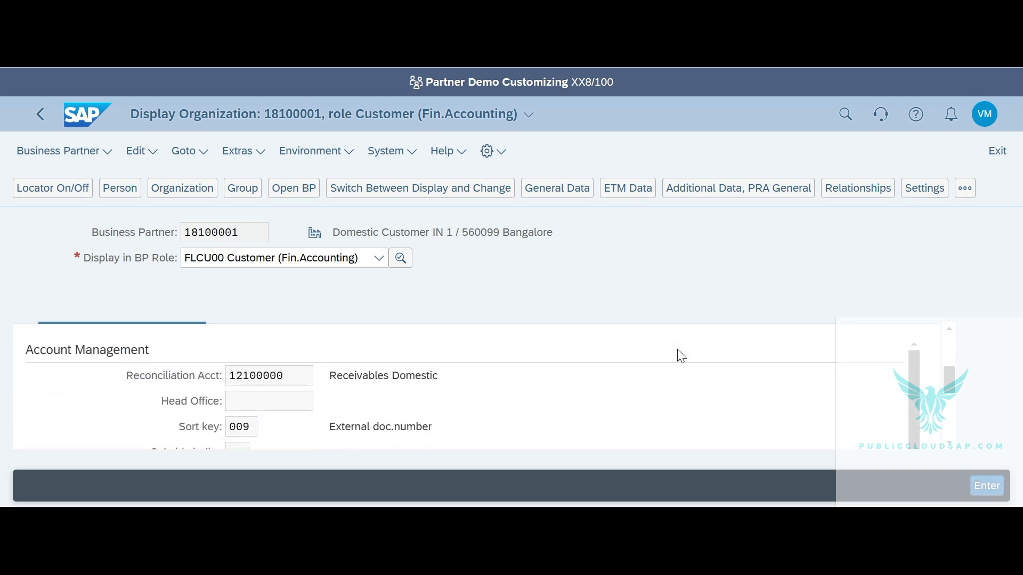
pyautogui.scroll(1, 677, 352)
pyautogui.scroll(4, 533, 381)
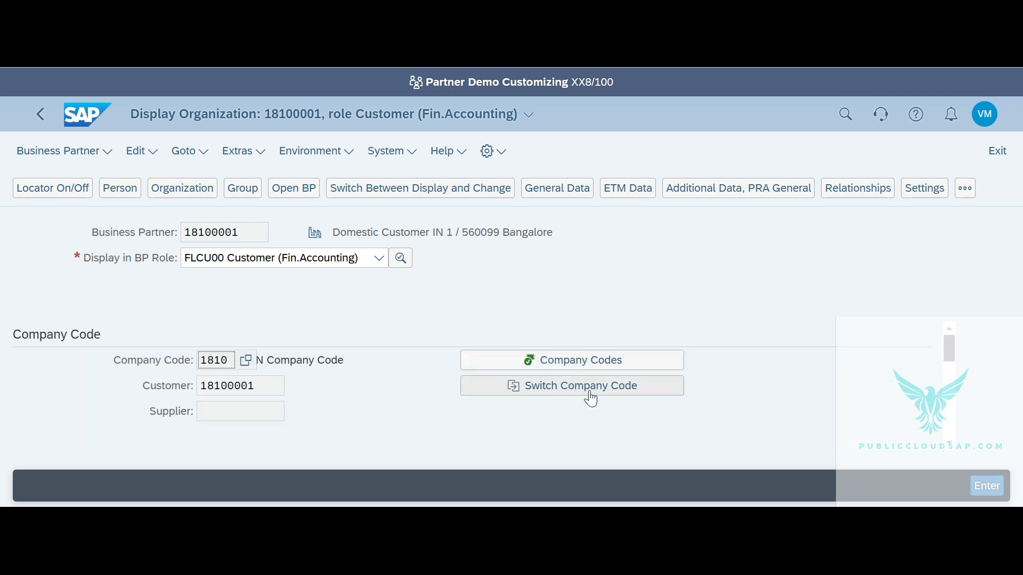
pyautogui.scroll(-3, 389, 410)
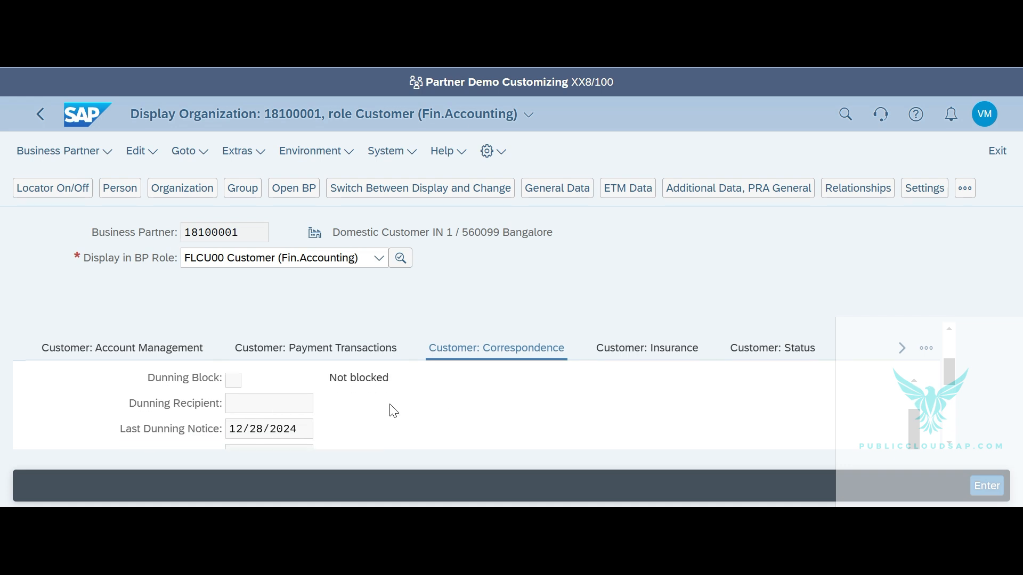
pyautogui.scroll(1, 393, 410)
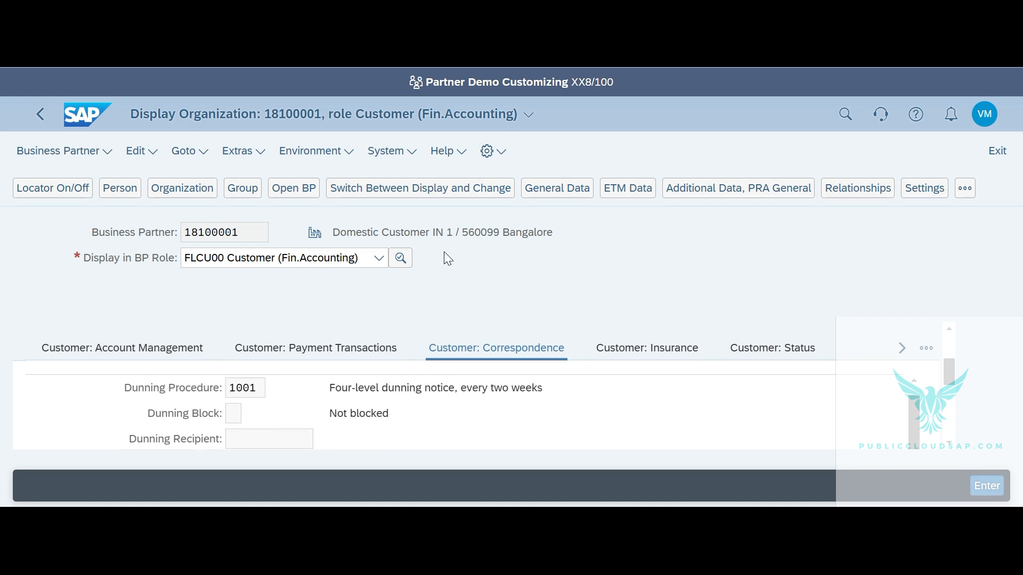
# Switch the organization to change mode and clear the last dunning notice date
pyautogui.click(402, 193)
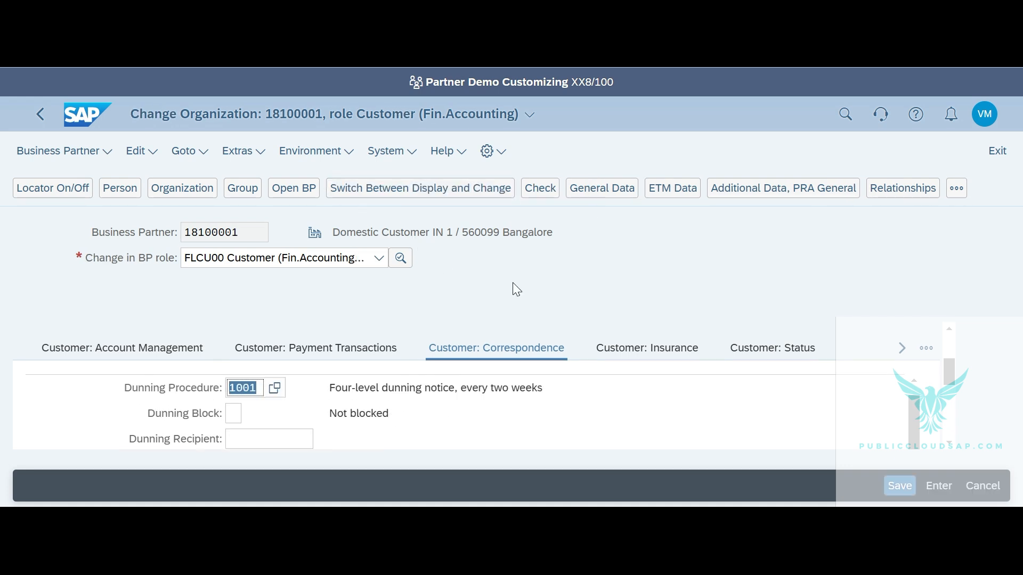
pyautogui.scroll(-2, 528, 423)
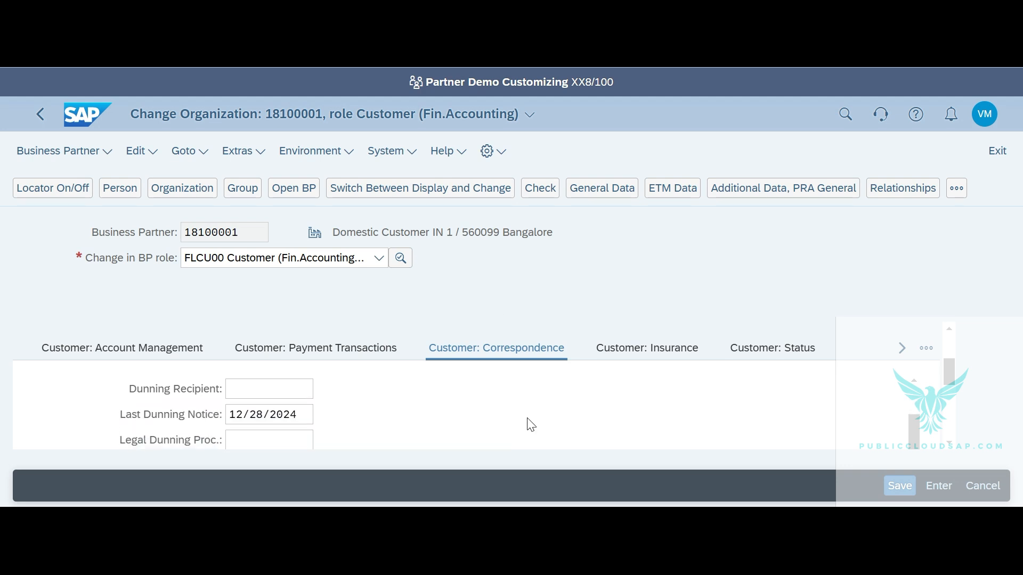
pyautogui.click(303, 419)
pyautogui.press('BackSpace')
pyautogui.press('BackSpace')
pyautogui.press('BackSpace')
pyautogui.press('BackSpace')
pyautogui.press('BackSpace')
pyautogui.press('BackSpace')
pyautogui.press('BackSpace')
pyautogui.press('BackSpace')
pyautogui.press('BackSpace')
pyautogui.press('BackSpace')
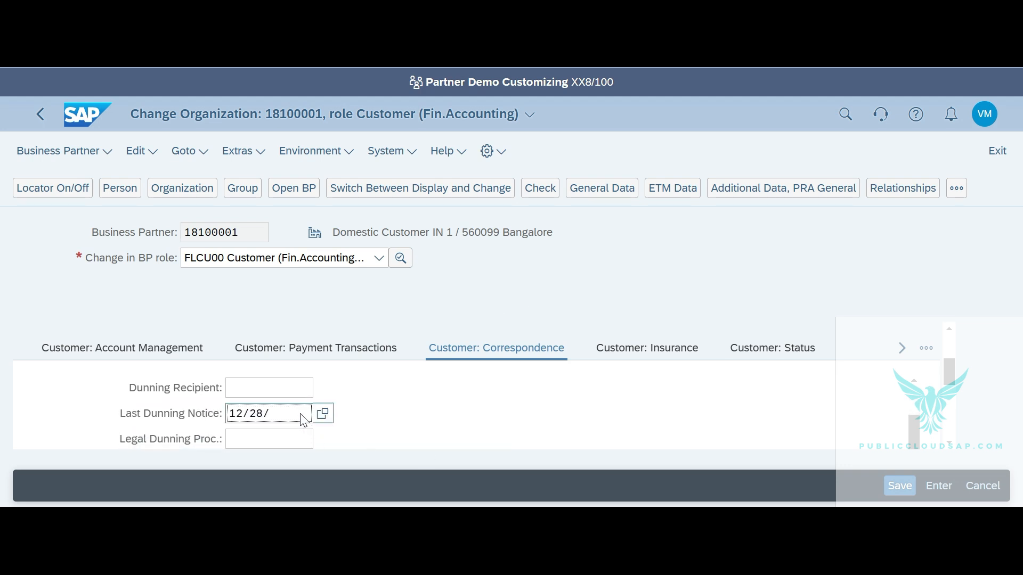
pyautogui.click(441, 418)
# Clear the dunning level in the dunning data and save the business partner
pyautogui.scroll(-2, 441, 419)
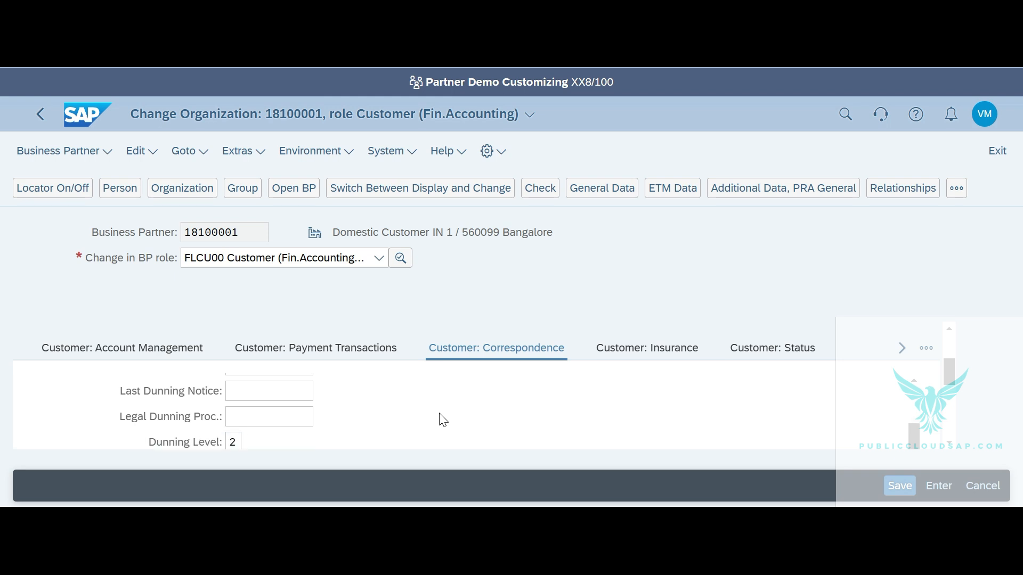
pyautogui.click(236, 411)
pyautogui.press('BackSpace')
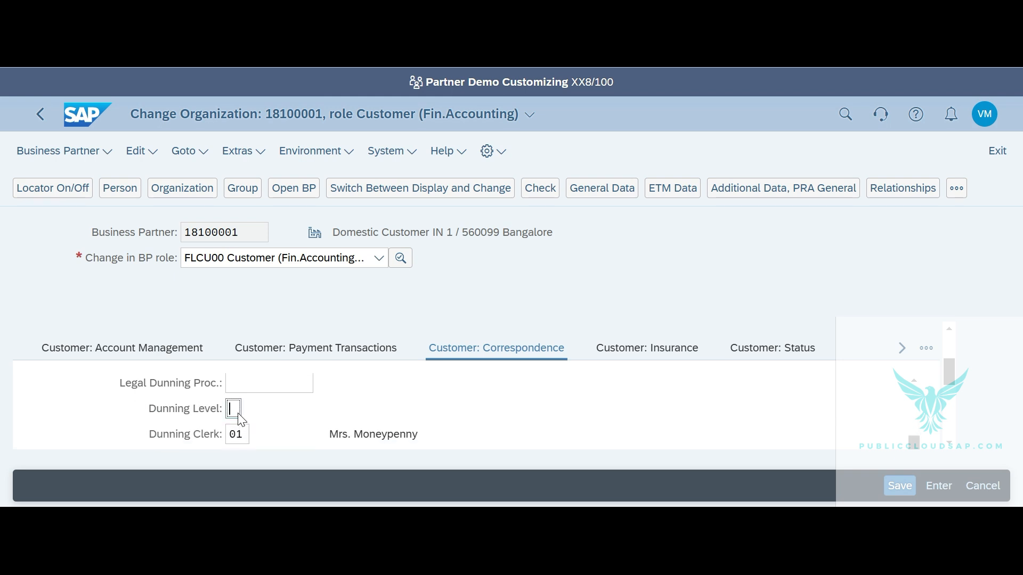
pyautogui.click(515, 397)
pyautogui.scroll(-1, 514, 397)
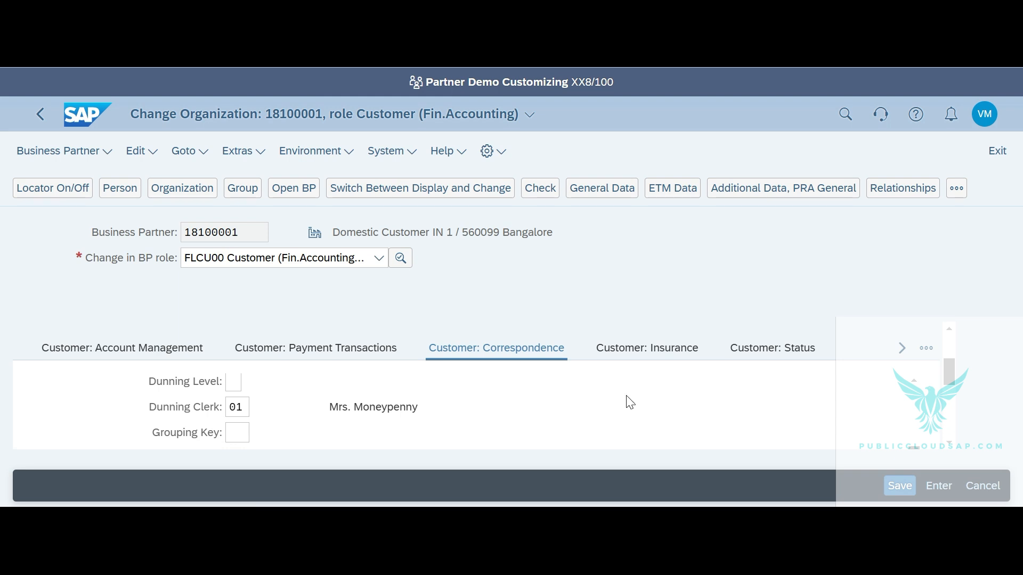
pyautogui.click(900, 486)
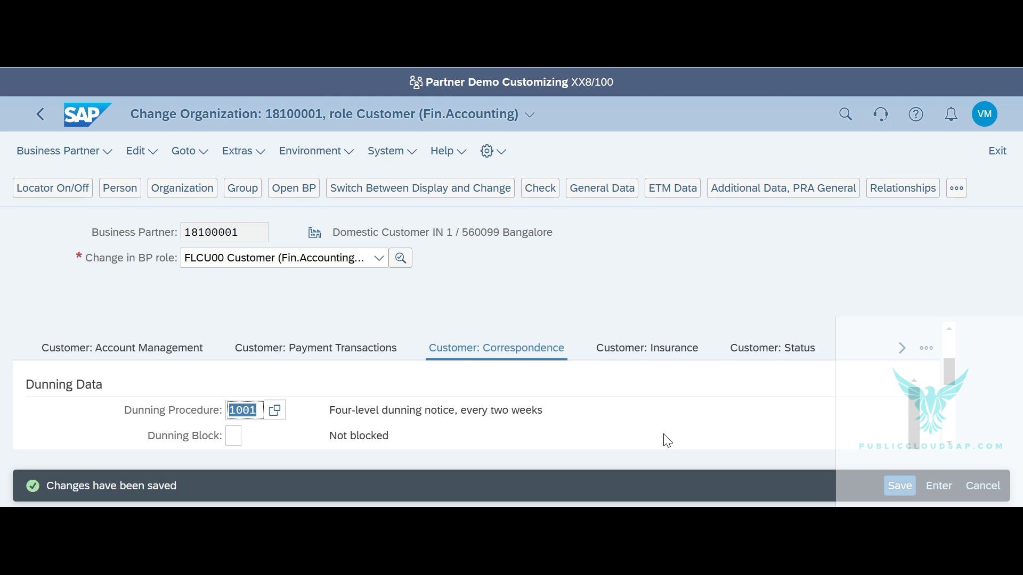
# Examine the accounting clerk and internet address fields in the customer's correspondence data
pyautogui.scroll(-5, 667, 441)
pyautogui.scroll(1, 667, 441)
pyautogui.scroll(-1, 668, 441)
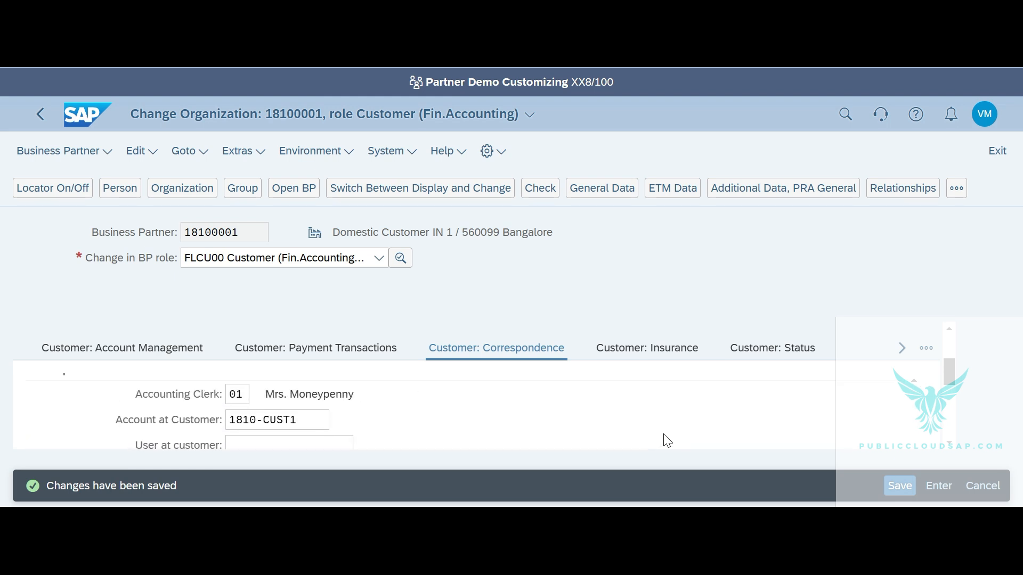
pyautogui.scroll(-3, 668, 441)
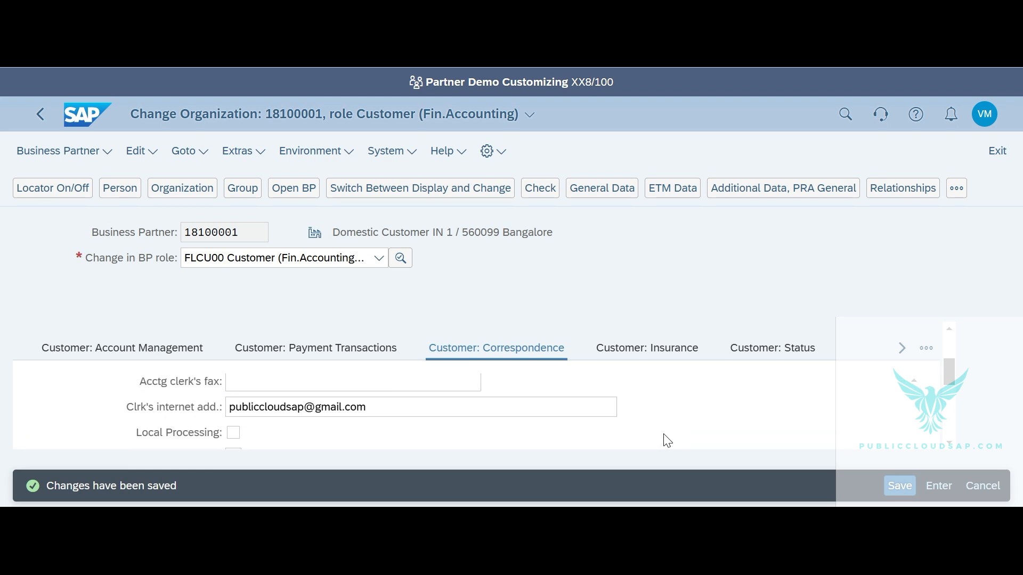
# Return to the home page and find and open the Create Dunning Notices app
pyautogui.click(84, 124)
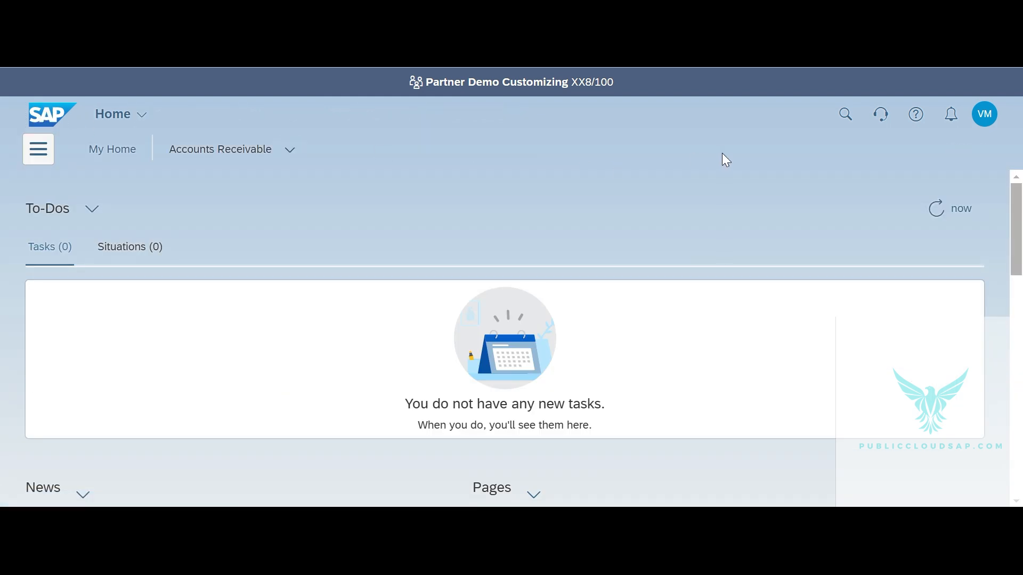
pyautogui.click(846, 123)
pyautogui.write('create dunning notices')
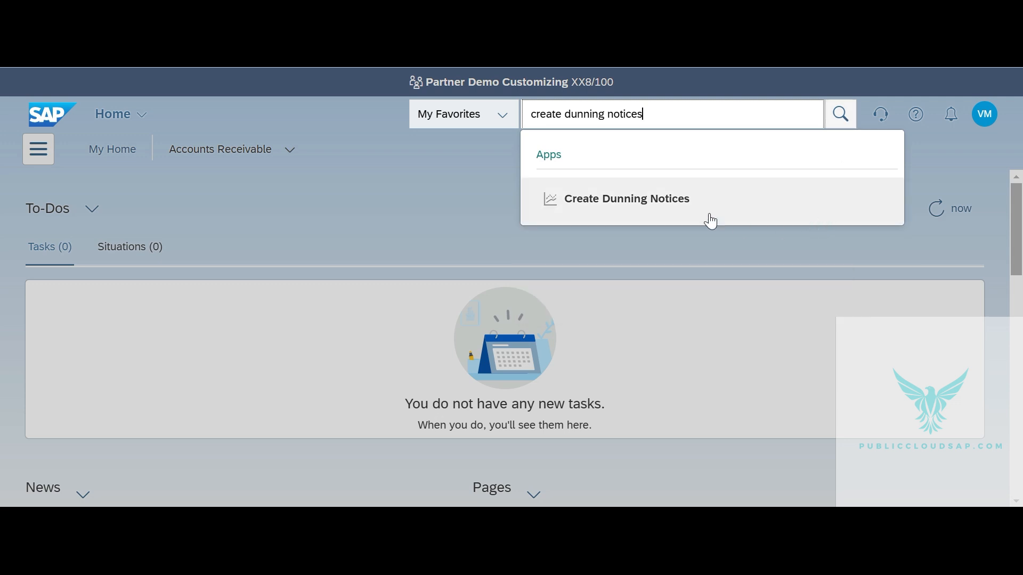
pyautogui.click(673, 204)
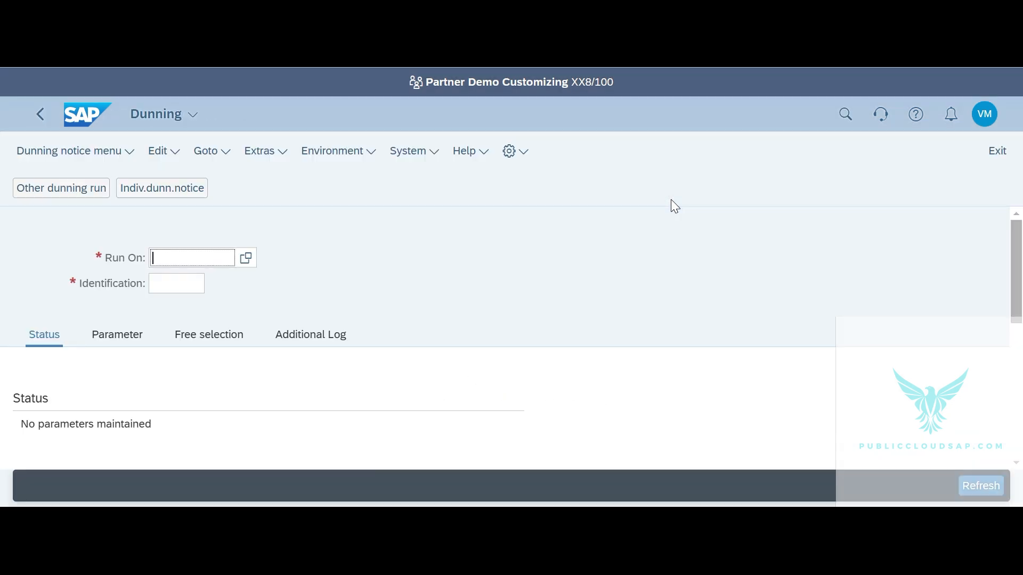
# Set up a new dunning run with run date 12/28/2024 and identification 4
pyautogui.click(245, 260)
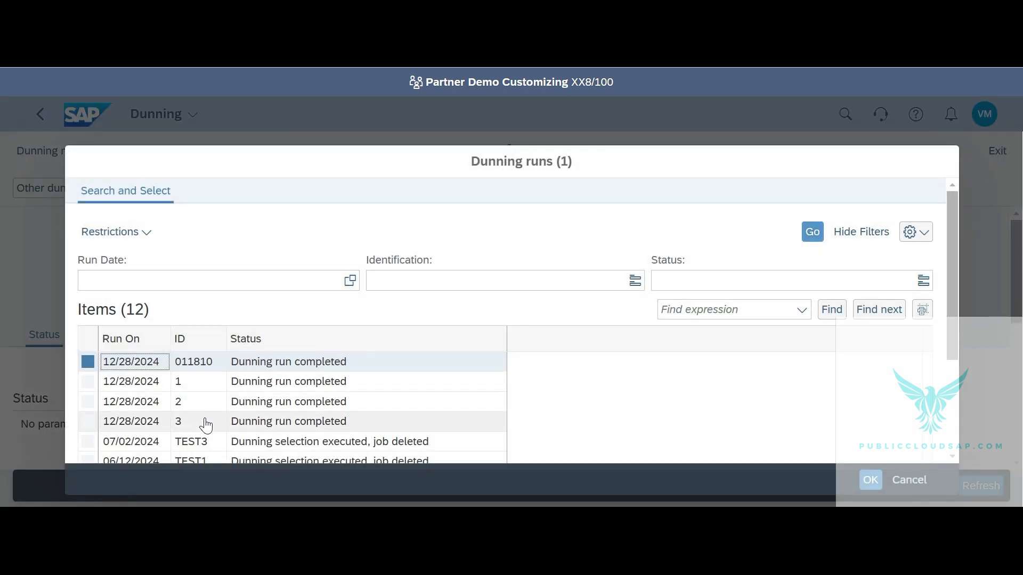
pyautogui.doubleClick(140, 421)
pyautogui.click(182, 291)
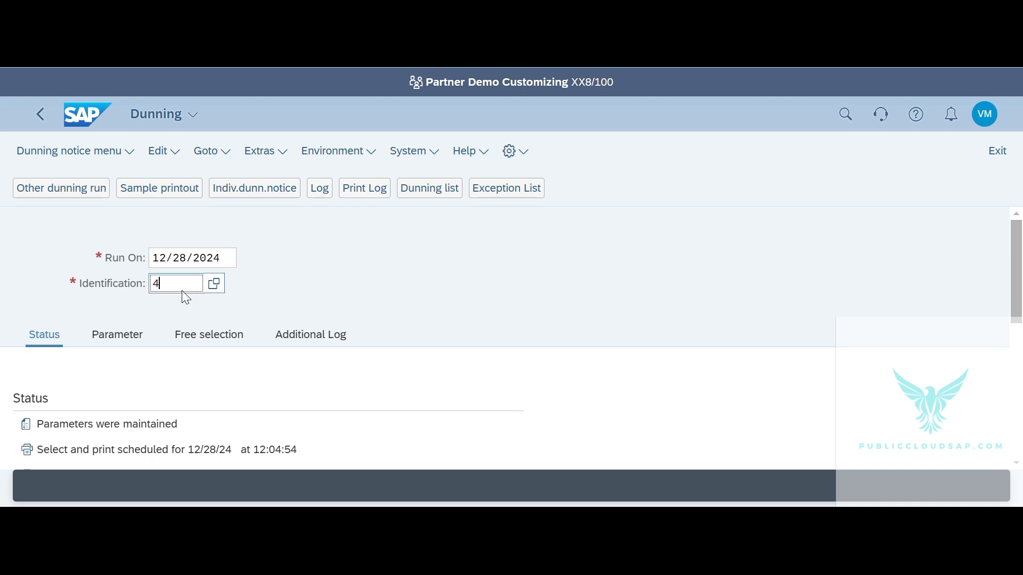
pyautogui.press('Return')
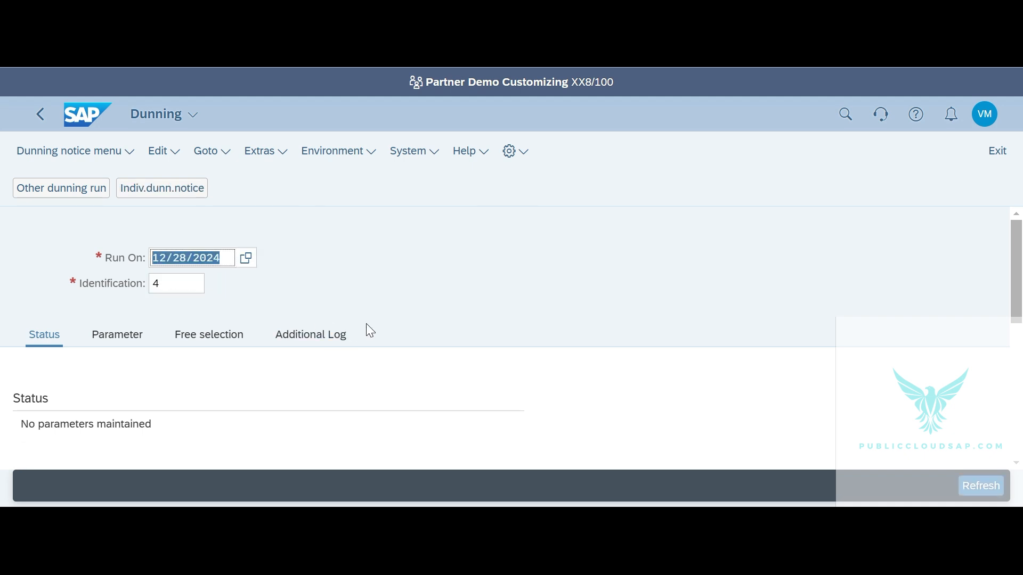
# Set the dunning date and the documents posted up to date to 12/28/2024 in the run parameters
pyautogui.click(120, 337)
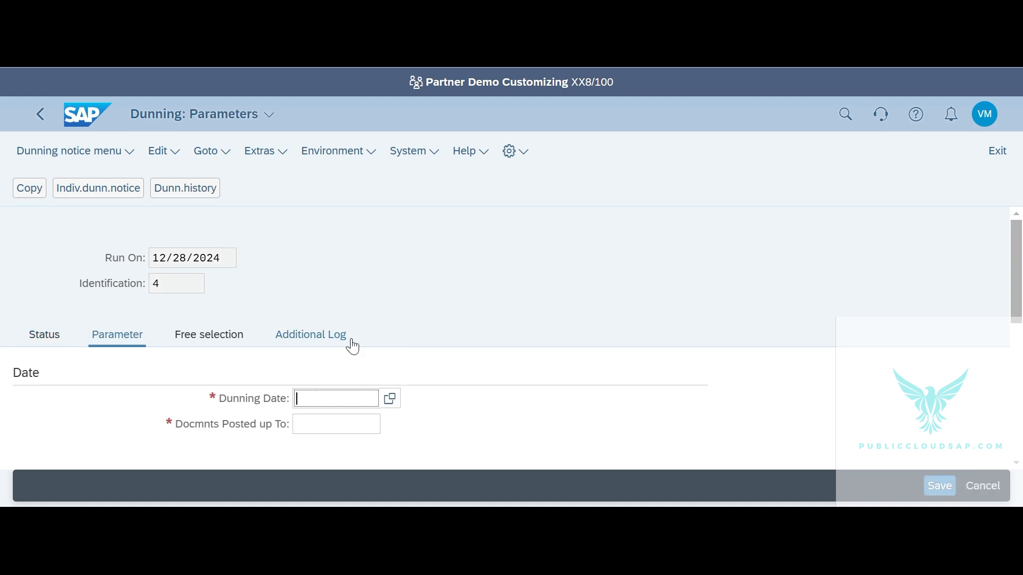
pyautogui.click(391, 404)
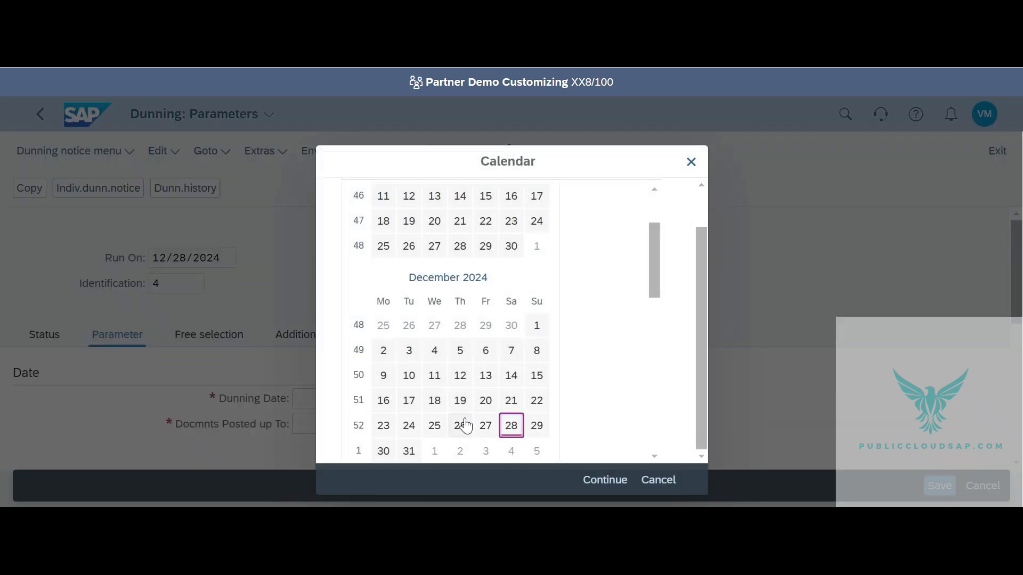
pyautogui.click(510, 434)
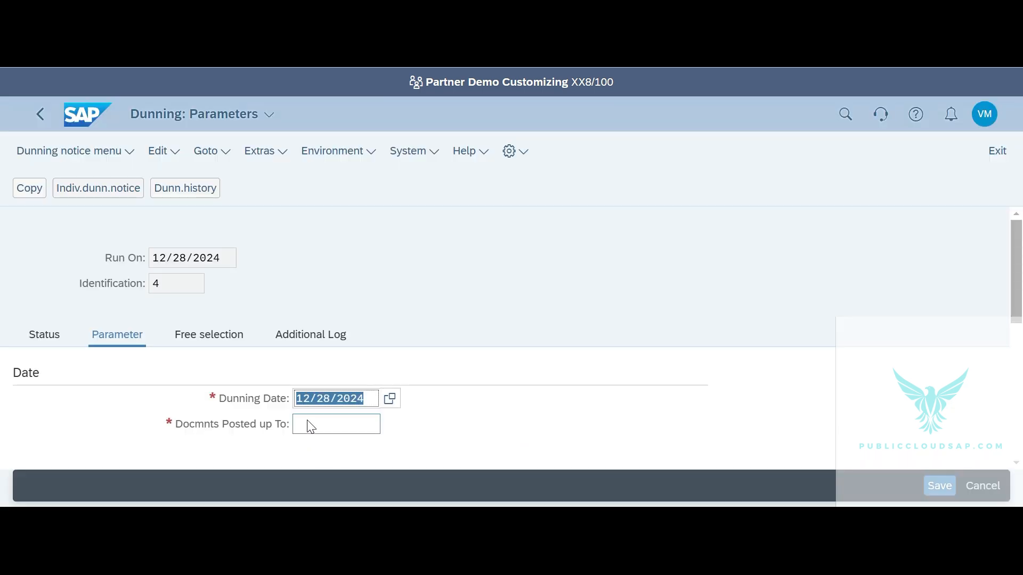
pyautogui.click(305, 424)
pyautogui.click(389, 430)
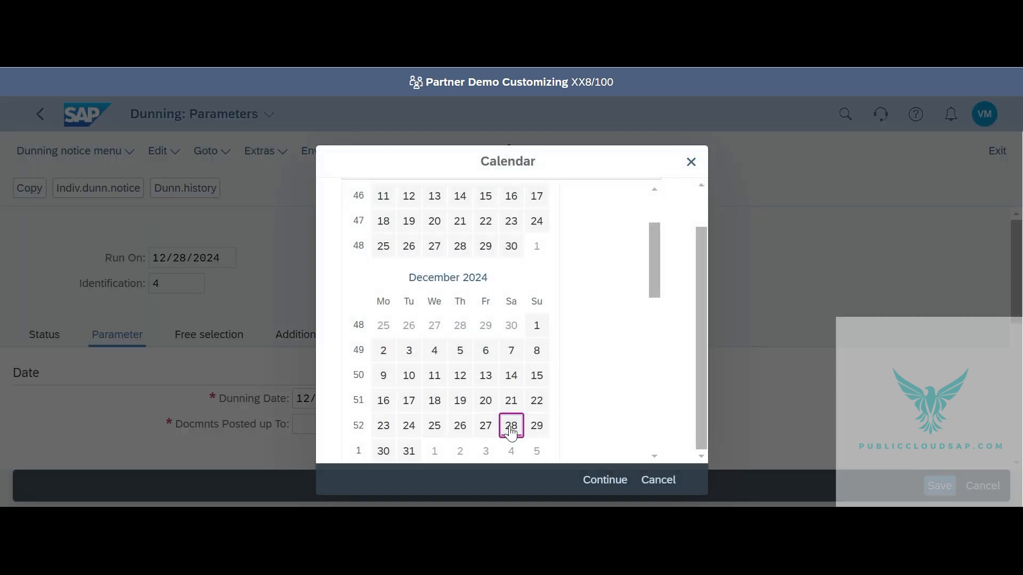
pyautogui.click(510, 432)
# Restrict the dunning run parameters to company code 1810 and the customer's account number
pyautogui.scroll(-2, 545, 415)
pyautogui.click(321, 386)
pyautogui.write('1810')
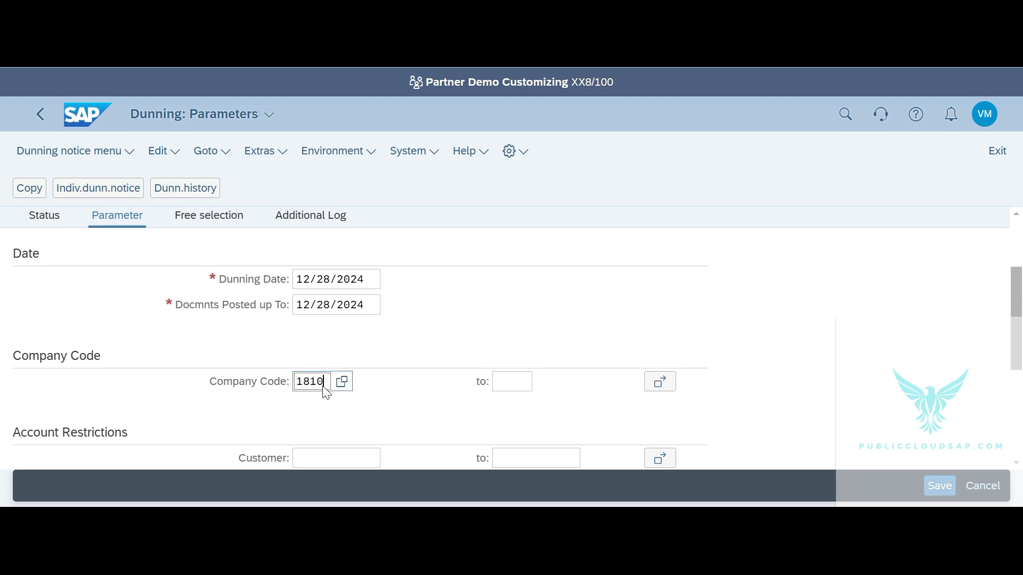
pyautogui.click(415, 382)
pyautogui.scroll(-3, 415, 382)
pyautogui.click(339, 375)
pyautogui.write('18100001')
pyautogui.press('Return')
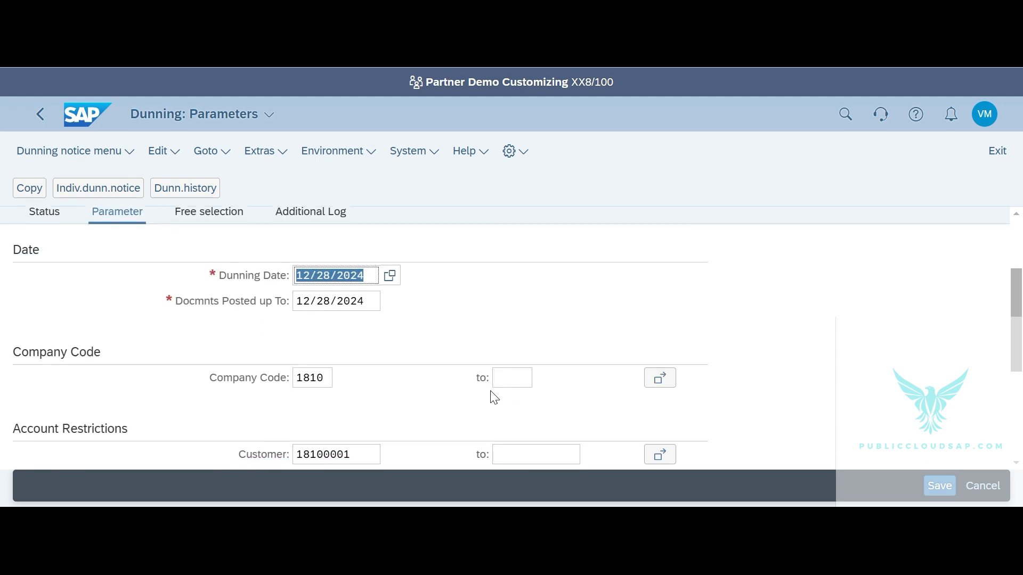
pyautogui.scroll(-7, 493, 397)
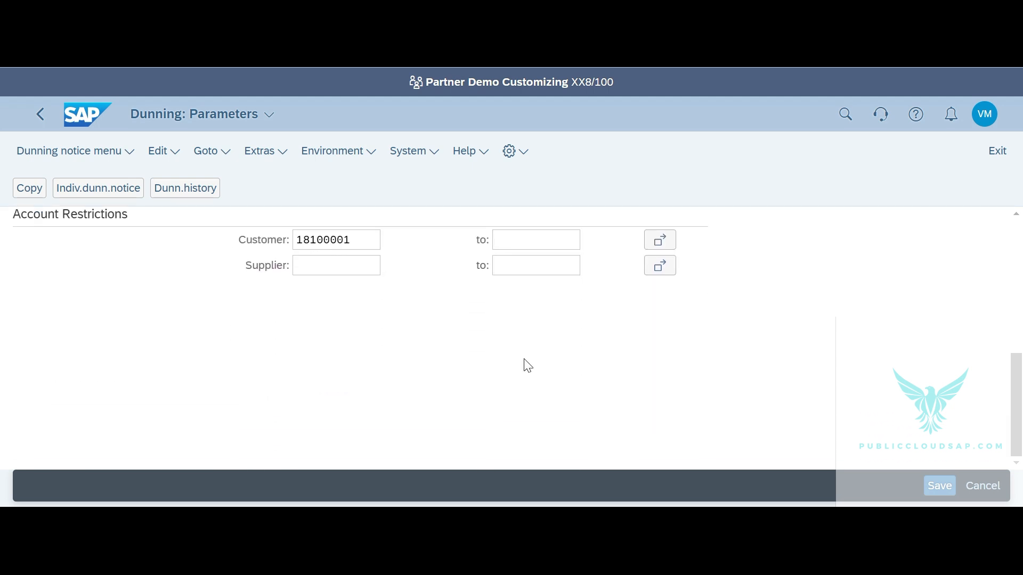
pyautogui.scroll(8, 527, 365)
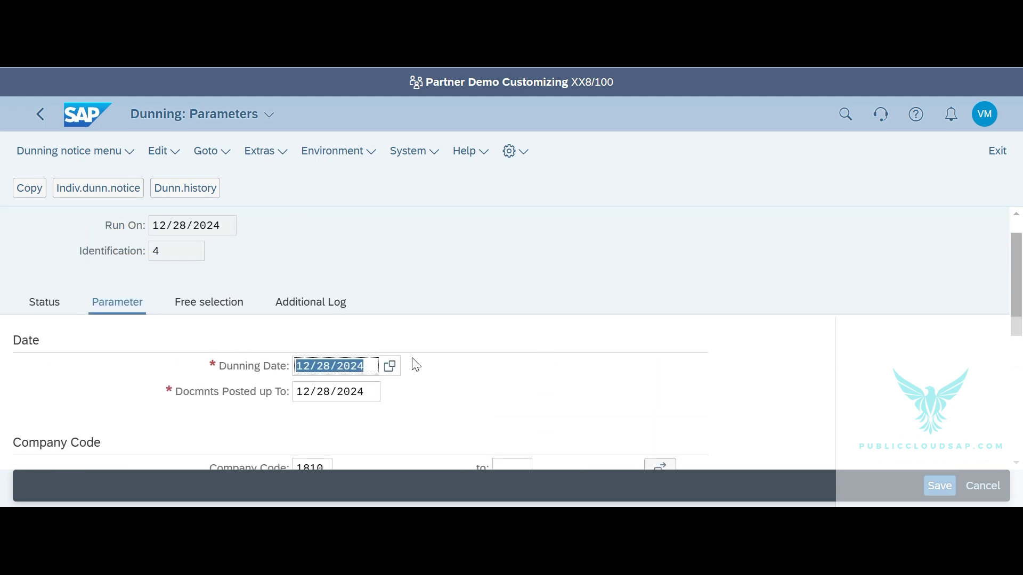
# Enter the customer's account number in the additional log selection and save the dunning run details
pyautogui.click(321, 308)
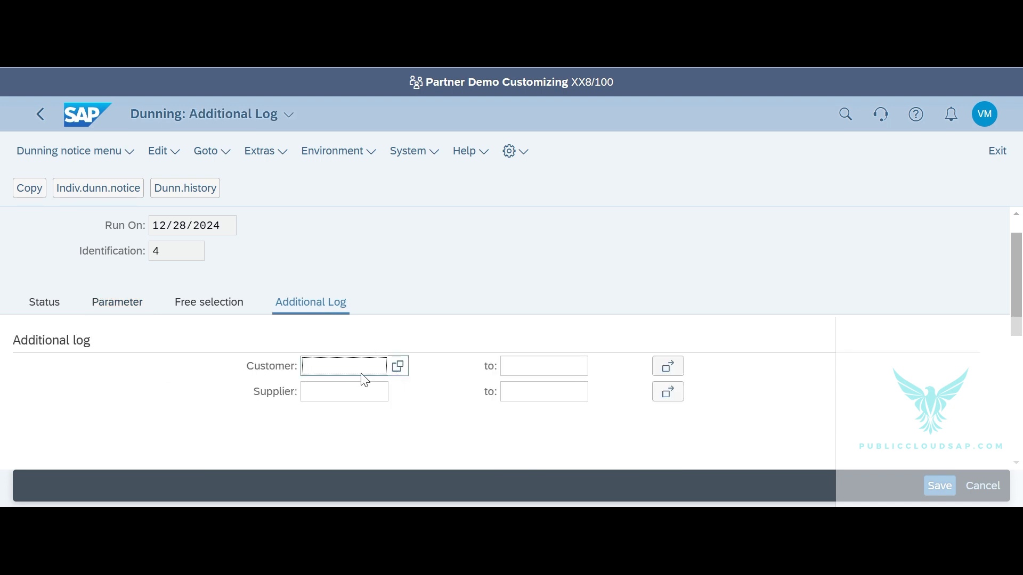
pyautogui.write('18100001')
pyautogui.click(442, 419)
pyautogui.click(938, 486)
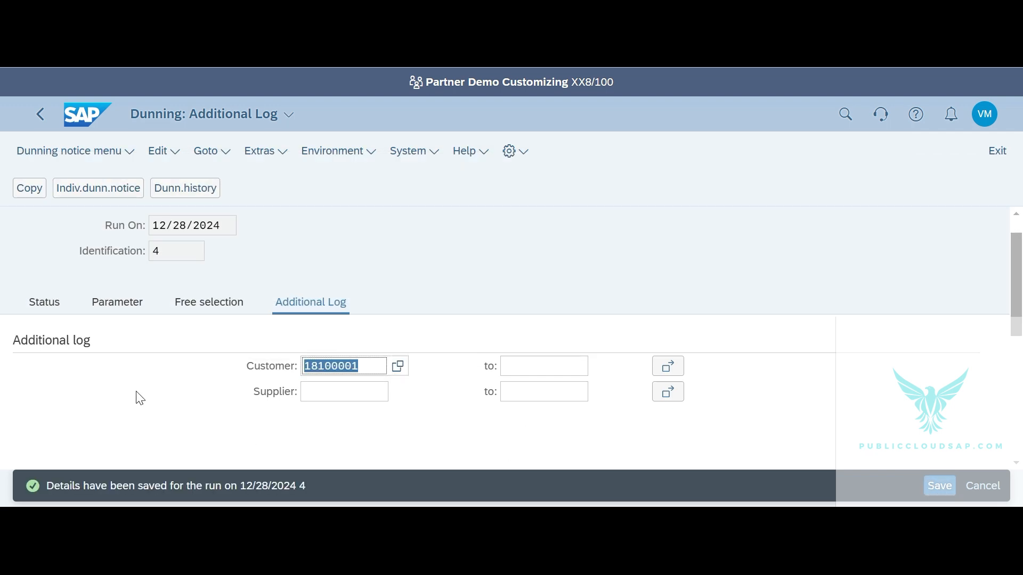
# Check the run status and start scheduling the dunning run with output device LP01
pyautogui.click(46, 304)
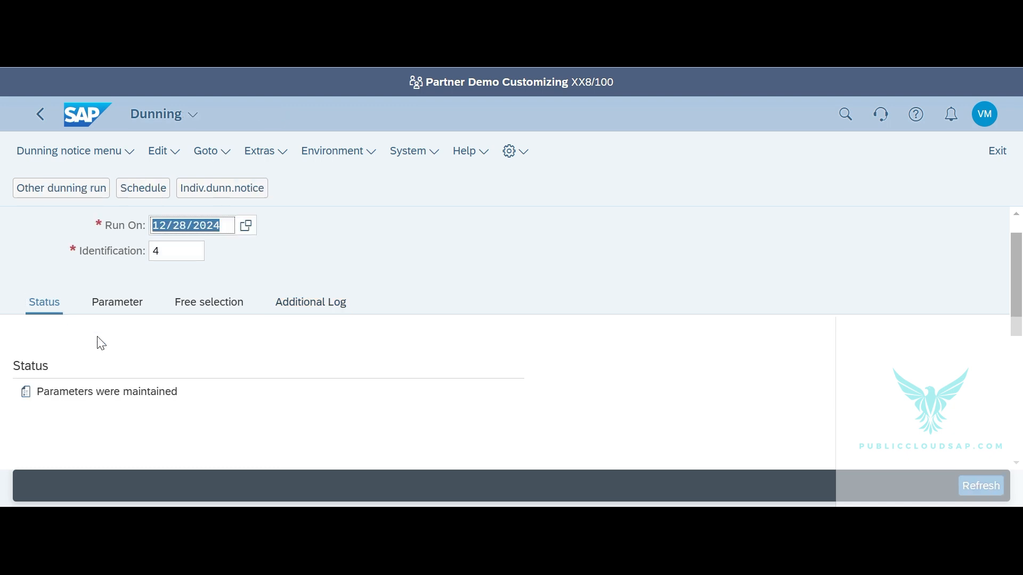
pyautogui.moveTo(199, 405); pyautogui.dragTo(53, 397)
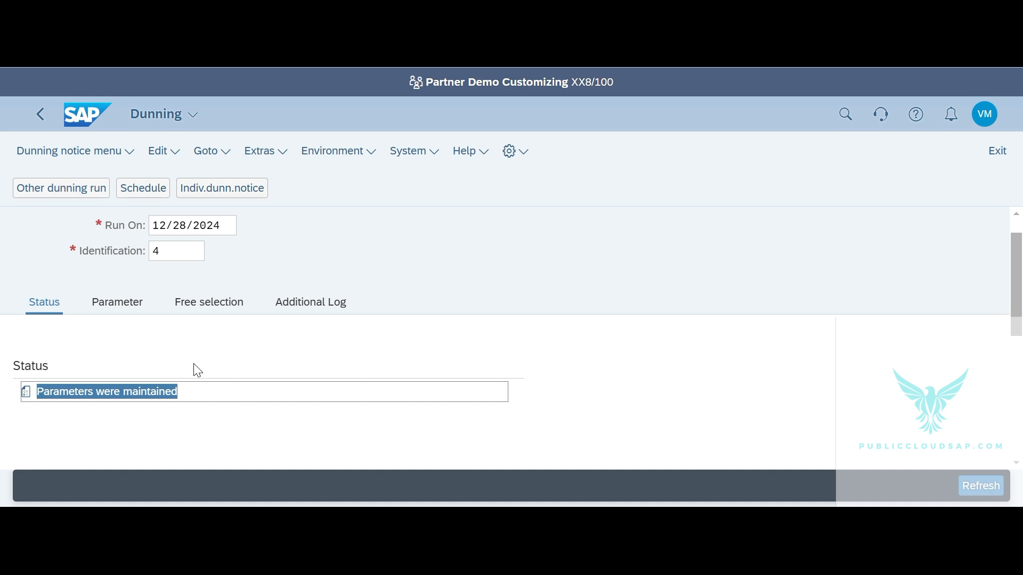
pyautogui.scroll(-2, 197, 371)
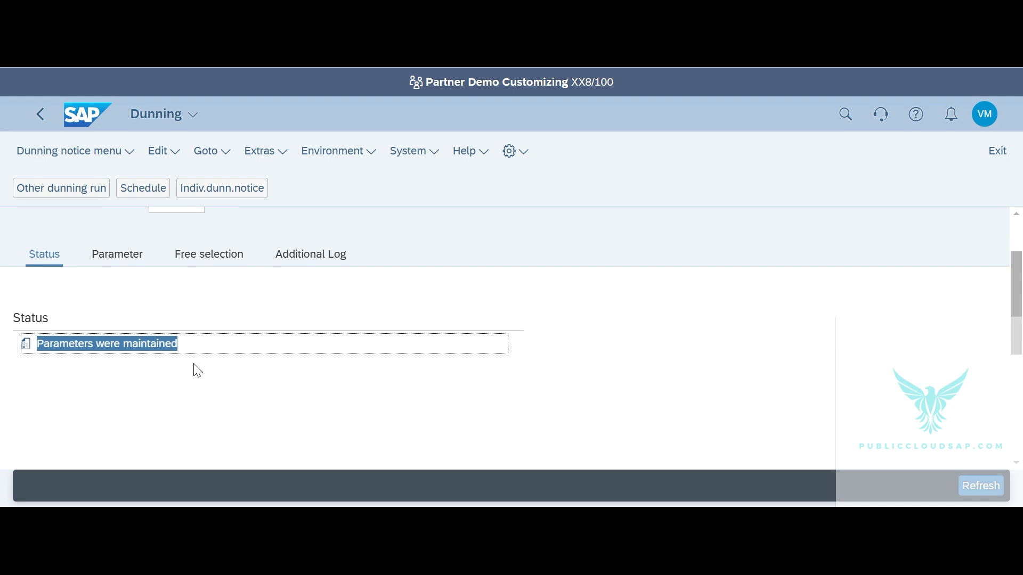
pyautogui.click(130, 196)
pyautogui.click(498, 343)
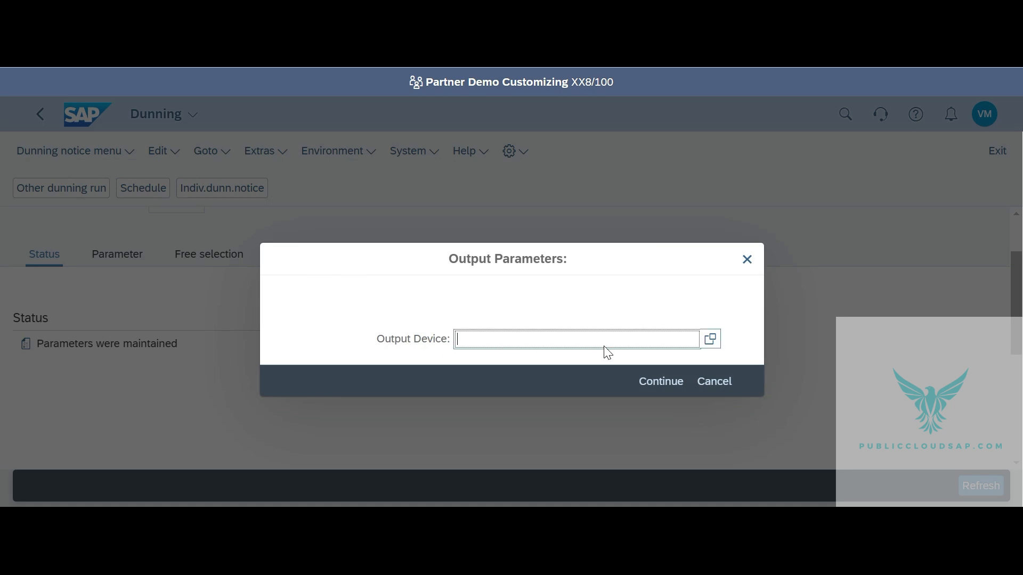
pyautogui.write('L')
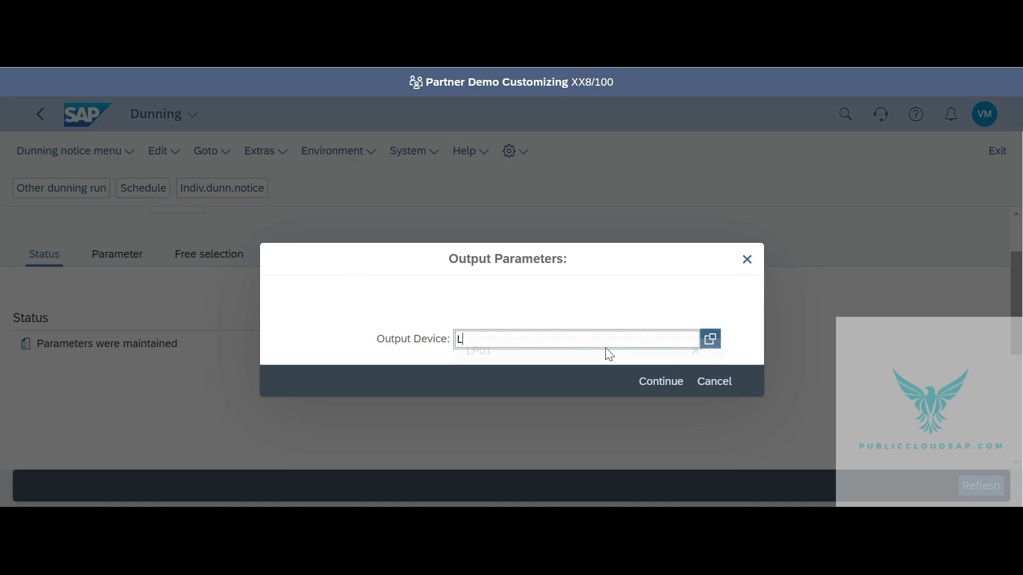
pyautogui.write('P0')
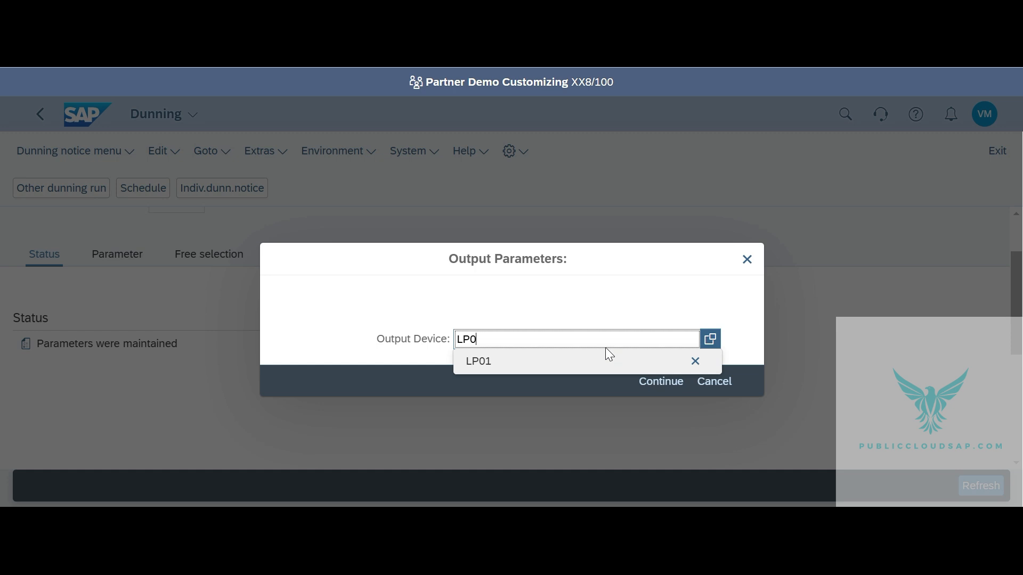
pyautogui.write('1')
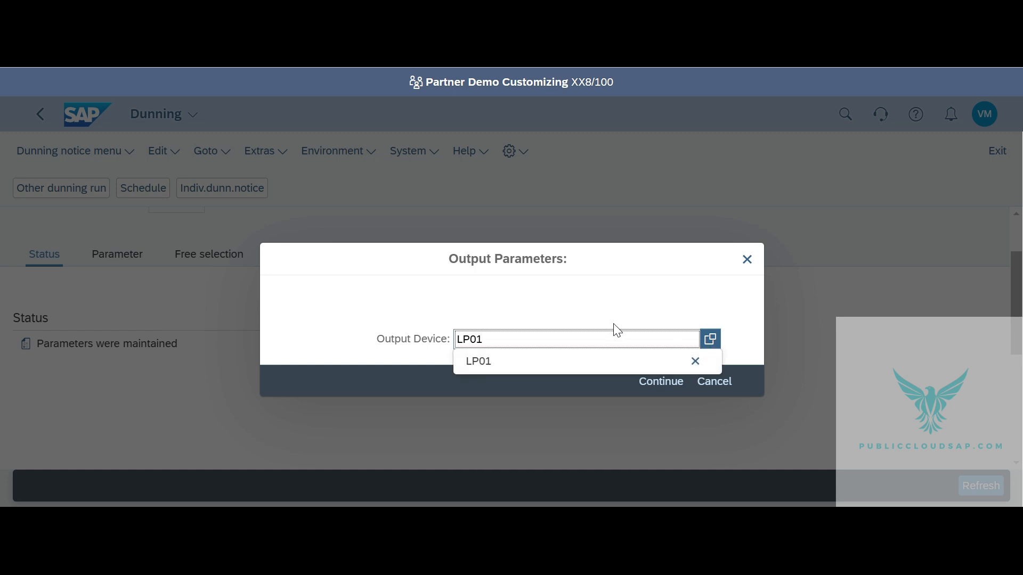
pyautogui.click(616, 323)
pyautogui.click(649, 388)
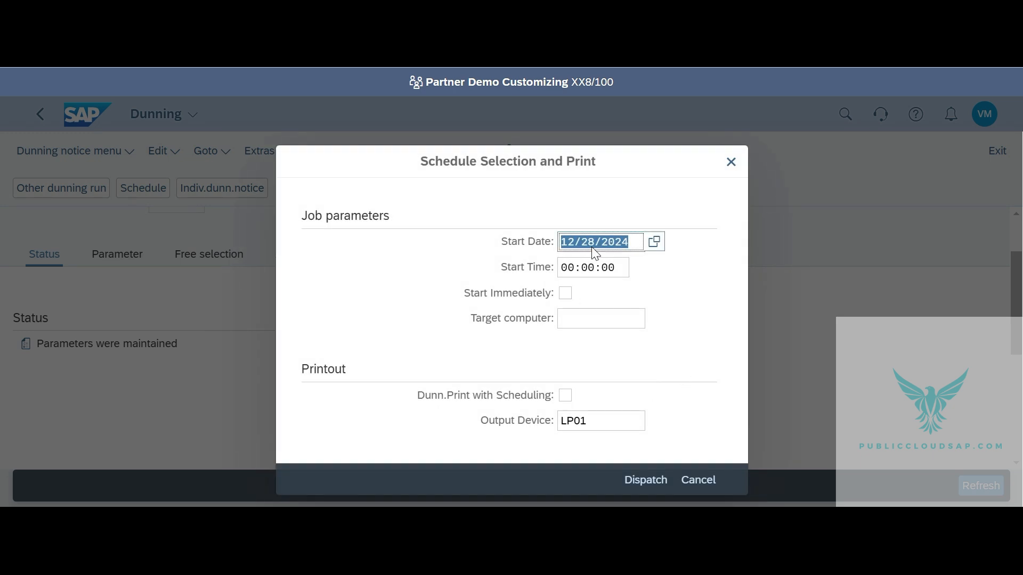
# Dispatch the dunning job with immediate start and dunning print with scheduling, and examine the run's status
pyautogui.click(566, 303)
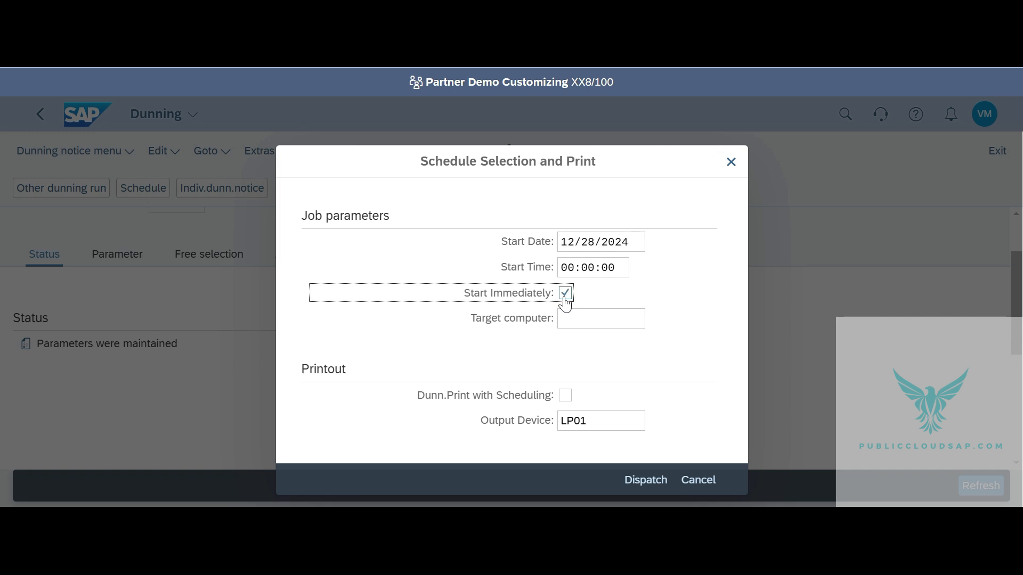
pyautogui.click(566, 396)
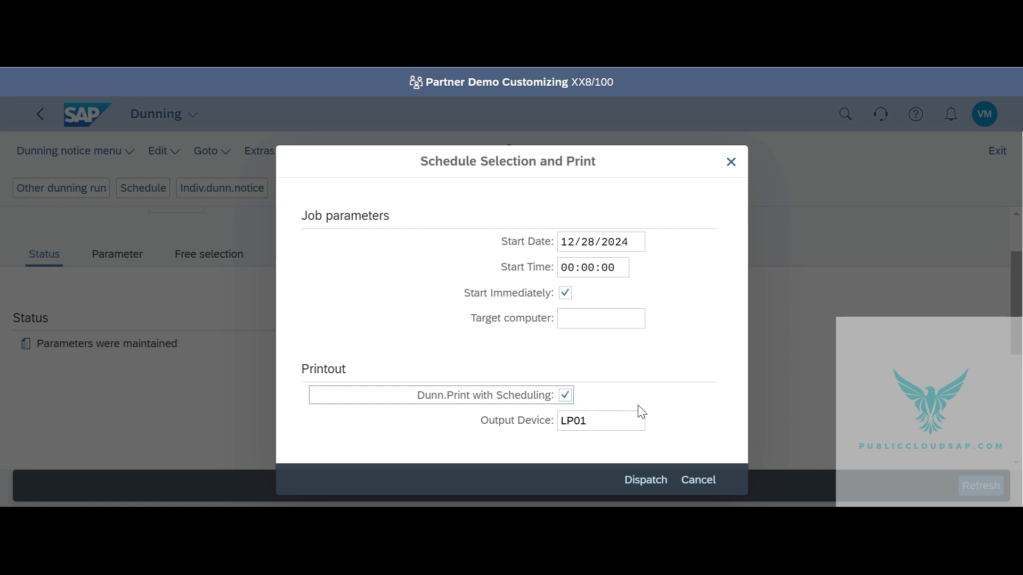
pyautogui.click(641, 482)
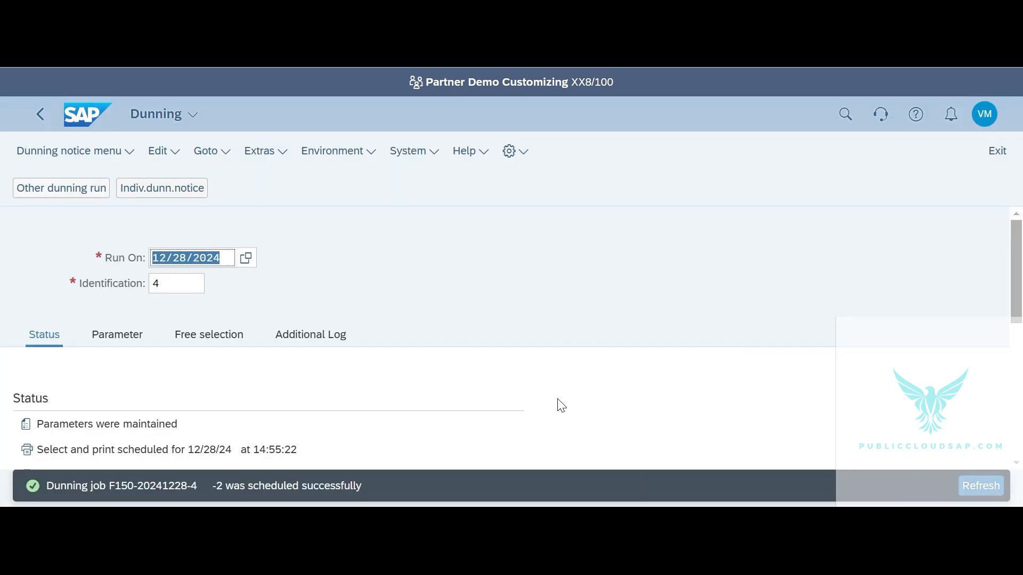
pyautogui.scroll(-2, 561, 406)
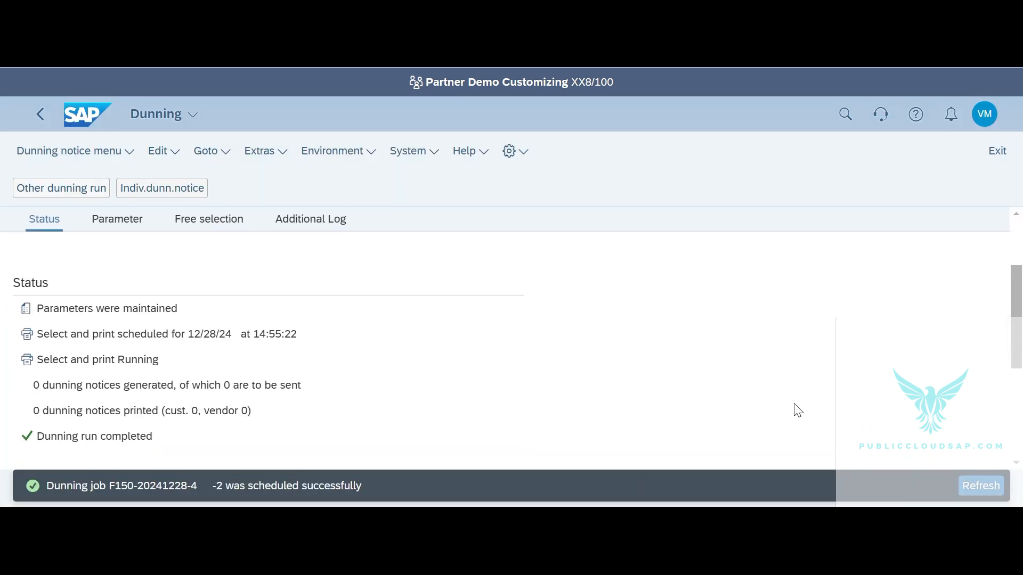
pyautogui.scroll(-1, 602, 412)
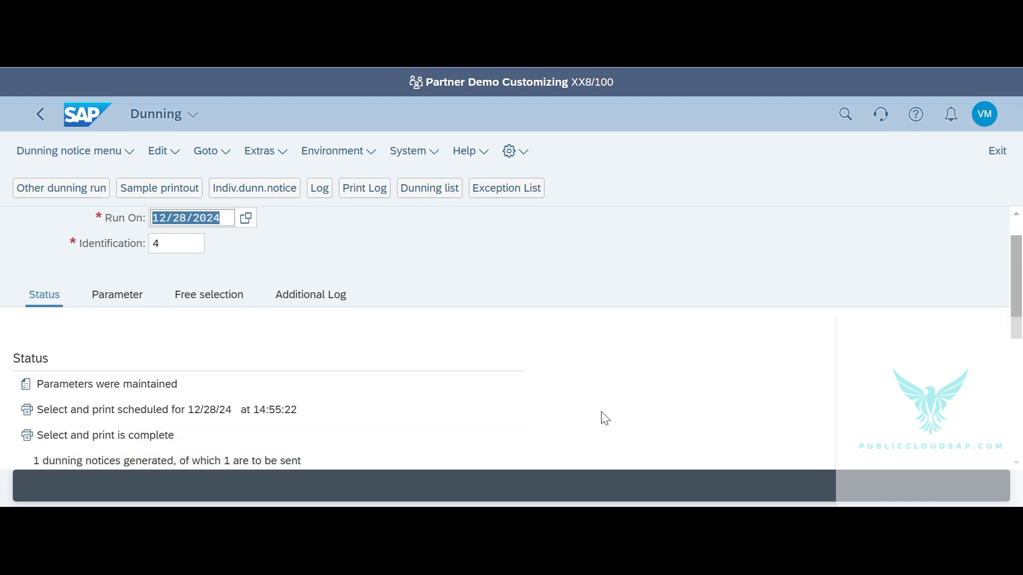
pyautogui.scroll(-3, 605, 418)
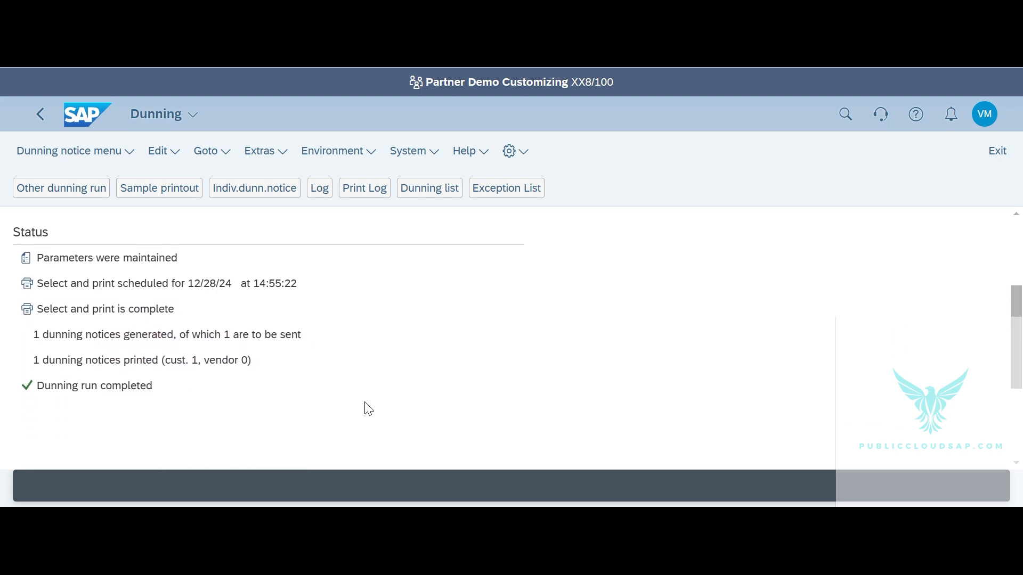
pyautogui.moveTo(40, 289); pyautogui.dragTo(180, 296)
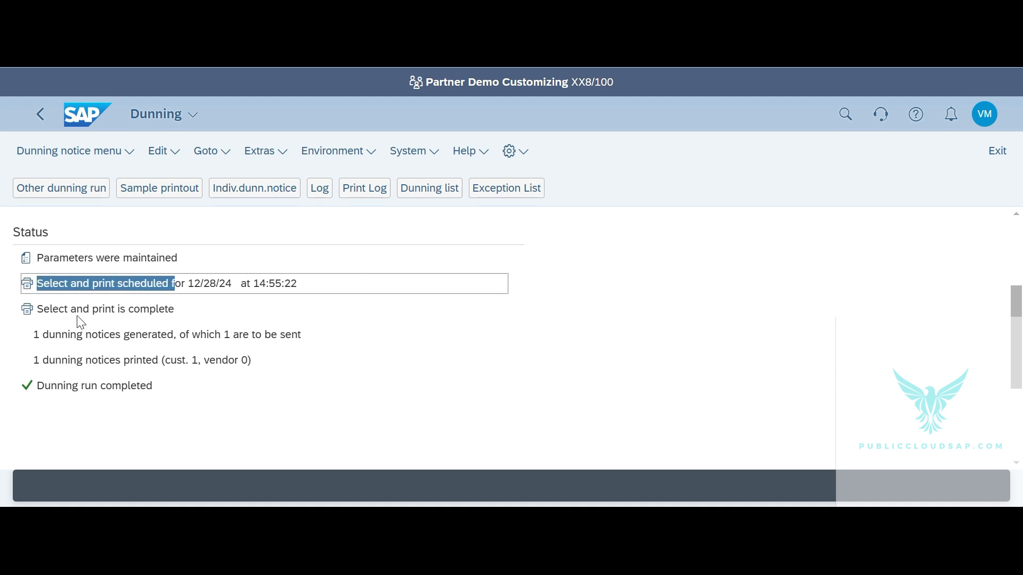
pyautogui.moveTo(37, 341); pyautogui.dragTo(158, 347)
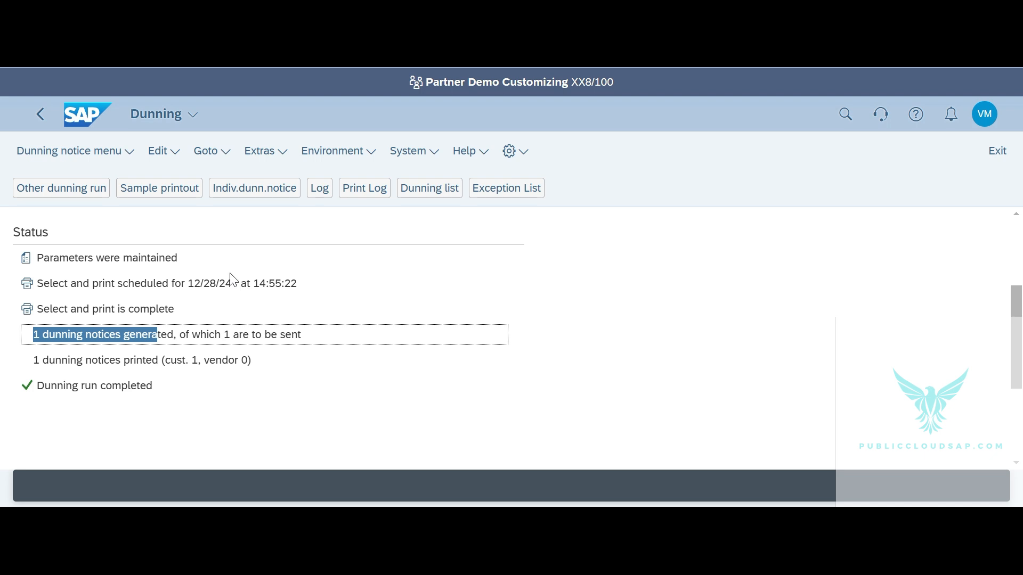
pyautogui.click(155, 198)
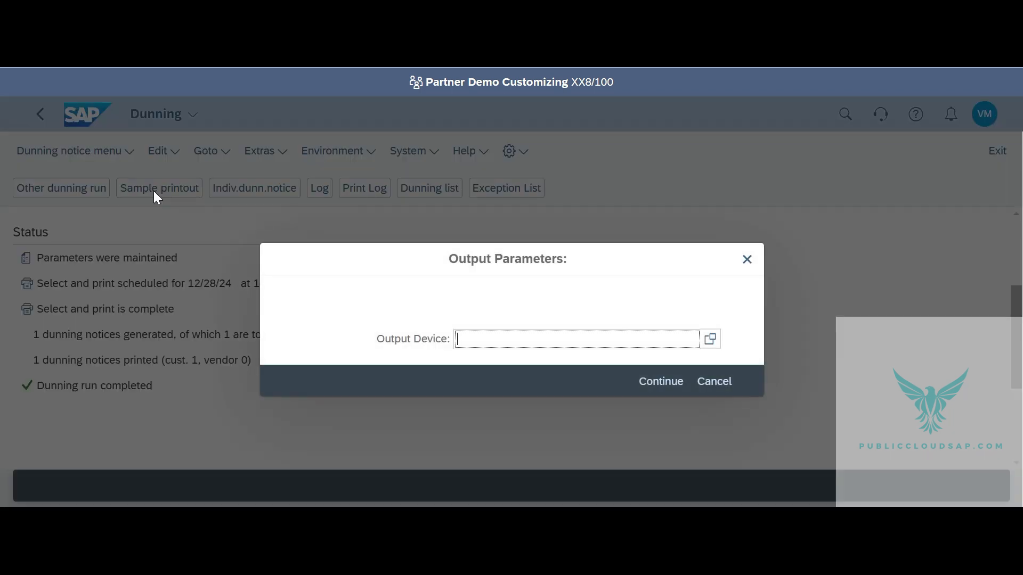
pyautogui.write('LP01')
pyautogui.click(485, 357)
pyautogui.click(661, 383)
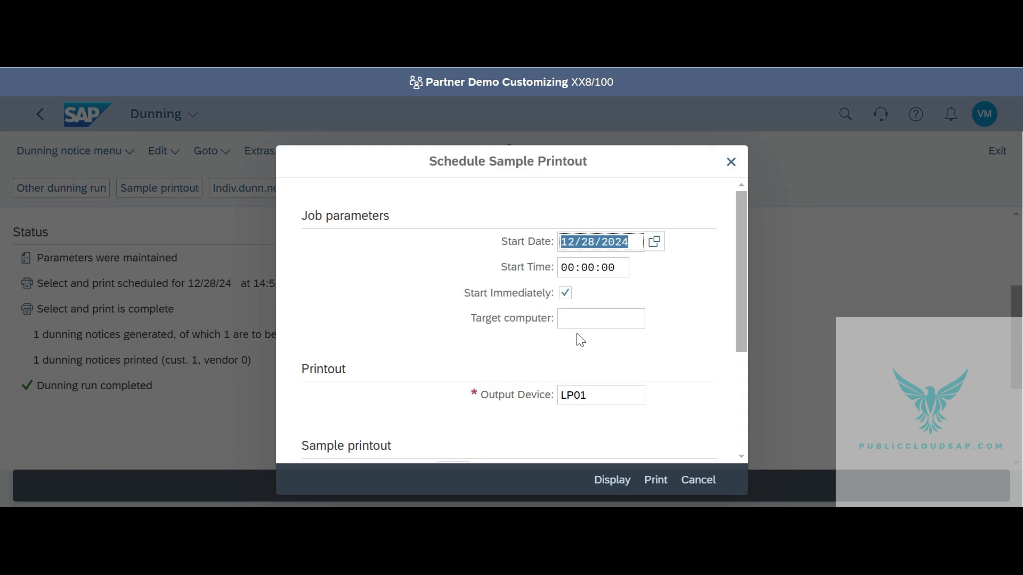
pyautogui.scroll(-3, 618, 347)
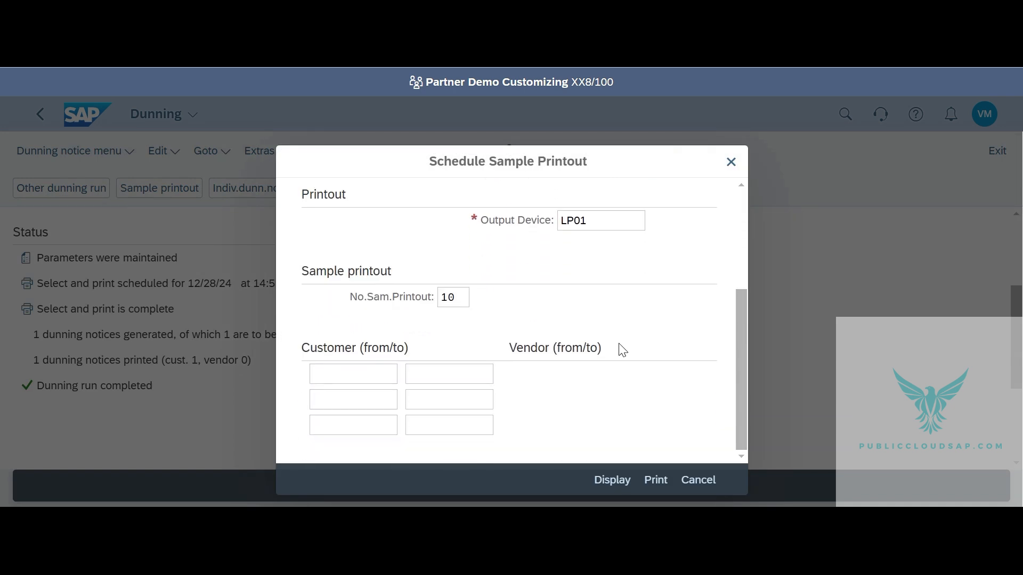
pyautogui.scroll(3, 620, 350)
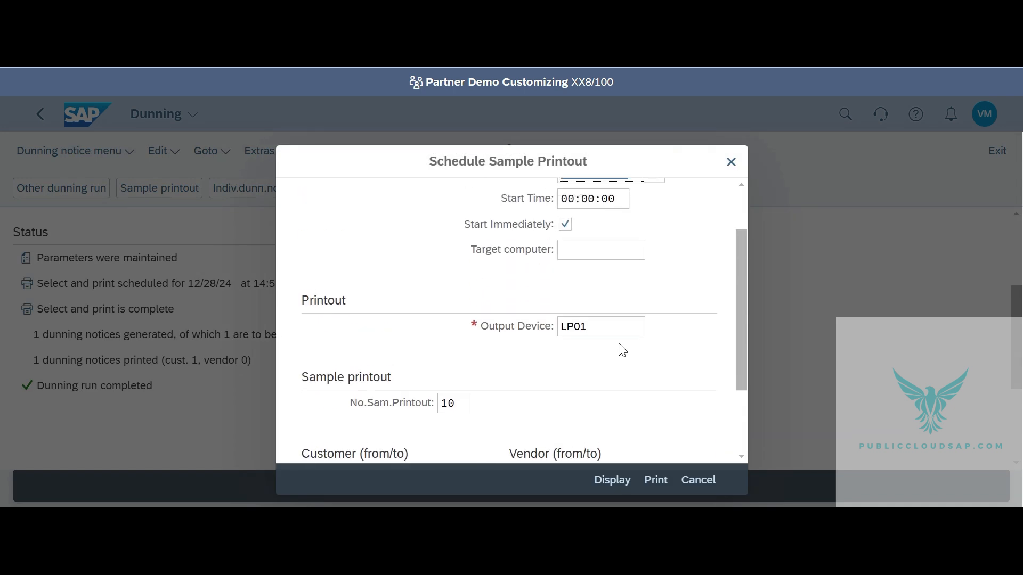
pyautogui.click(698, 480)
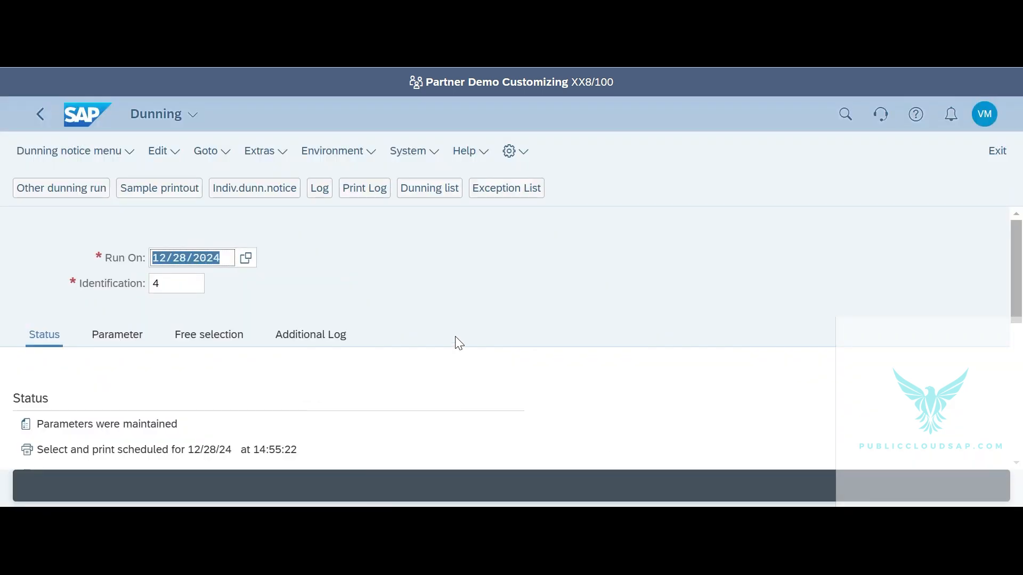
# Open an individual dunning notice with output device LP01 and try to run its sample printout
pyautogui.click(267, 191)
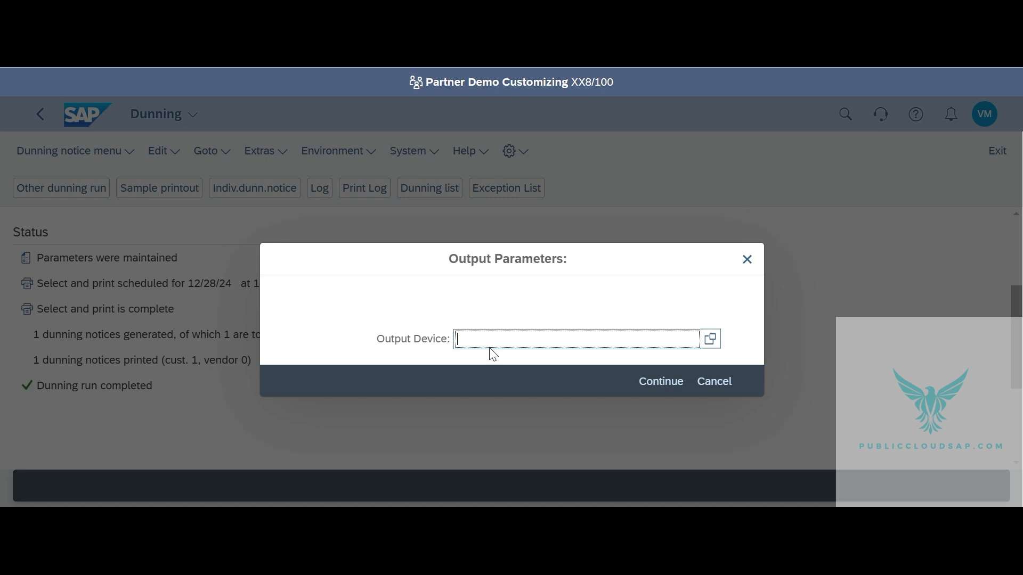
pyautogui.write('LP01')
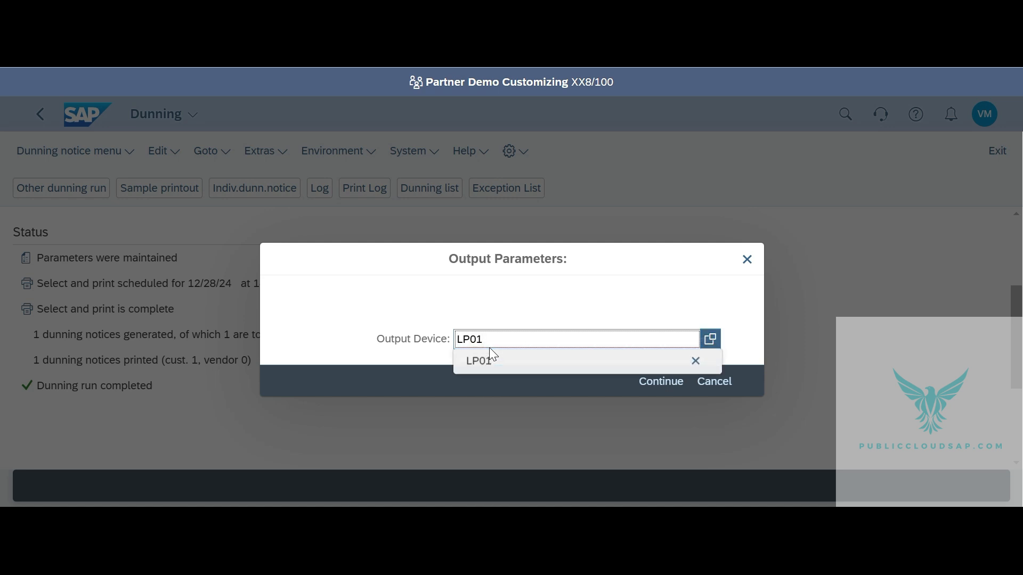
pyautogui.click(643, 307)
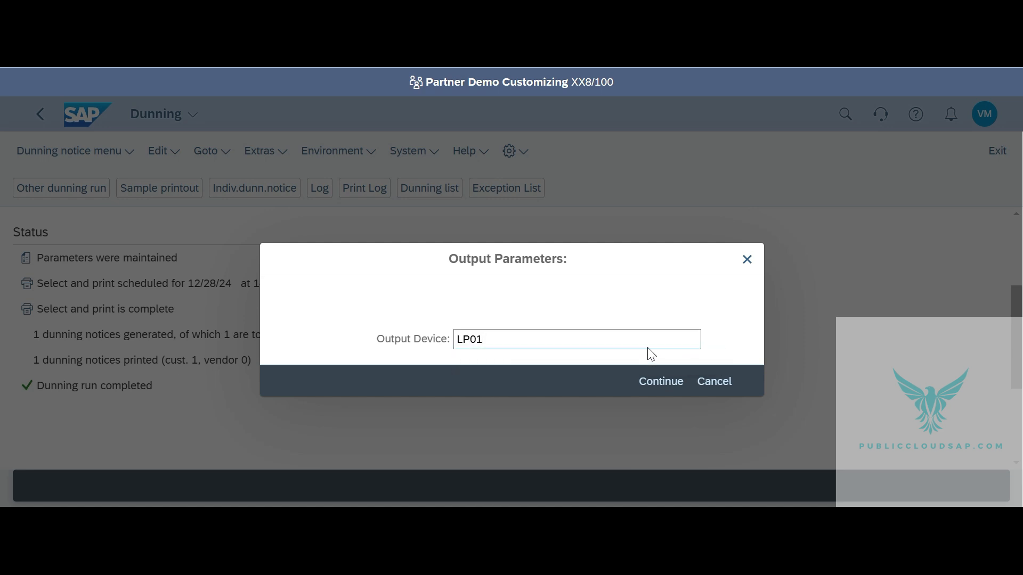
pyautogui.click(655, 389)
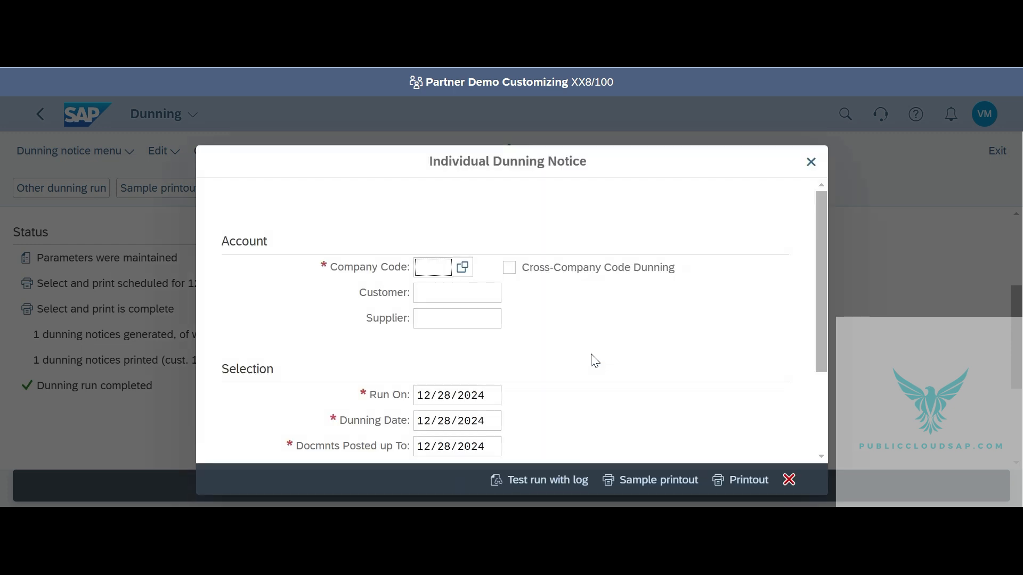
pyautogui.scroll(-2, 596, 361)
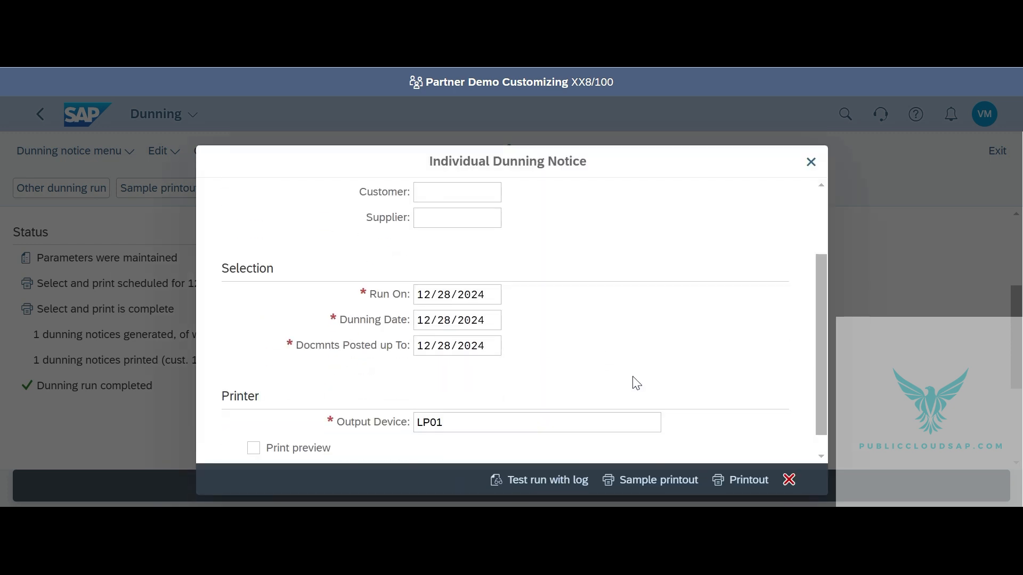
pyautogui.click(649, 482)
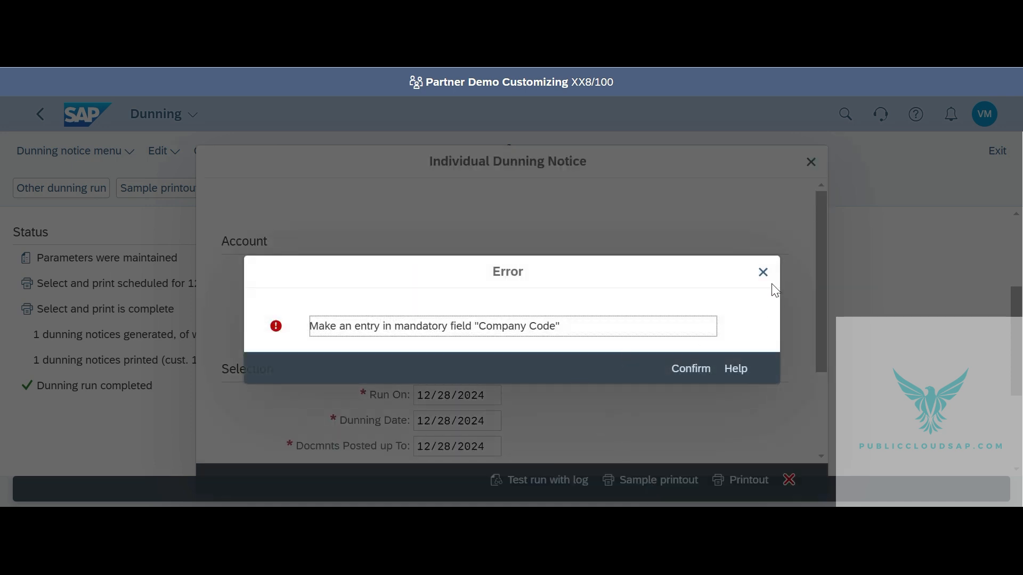
# Enter company code 1810 and the customer's account number, run the sample printout, and examine the dunning log before leaving the individual notice
pyautogui.click(763, 272)
pyautogui.write('1810')
pyautogui.press('Tab')
pyautogui.press('Tab')
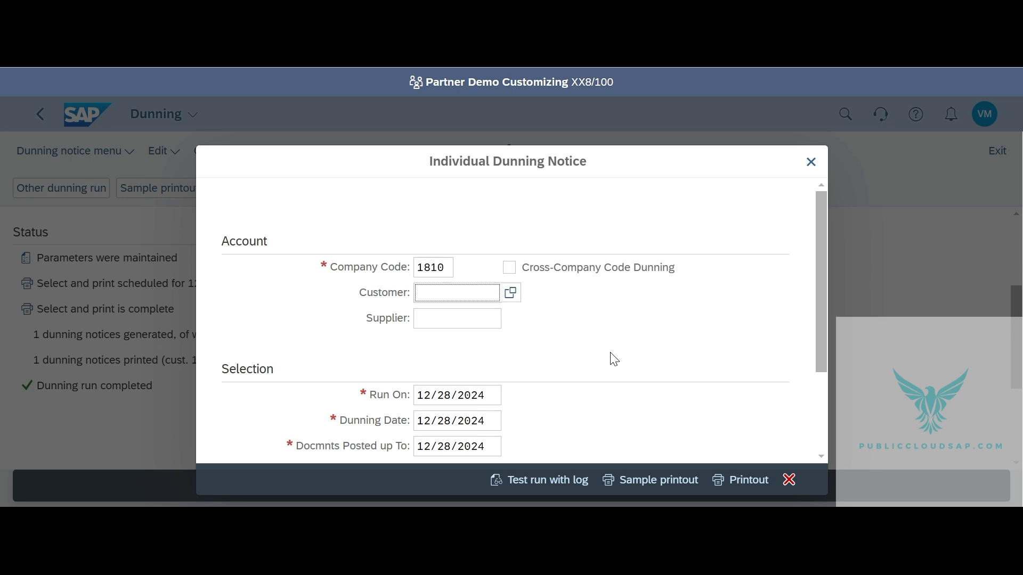
pyautogui.write('18100001')
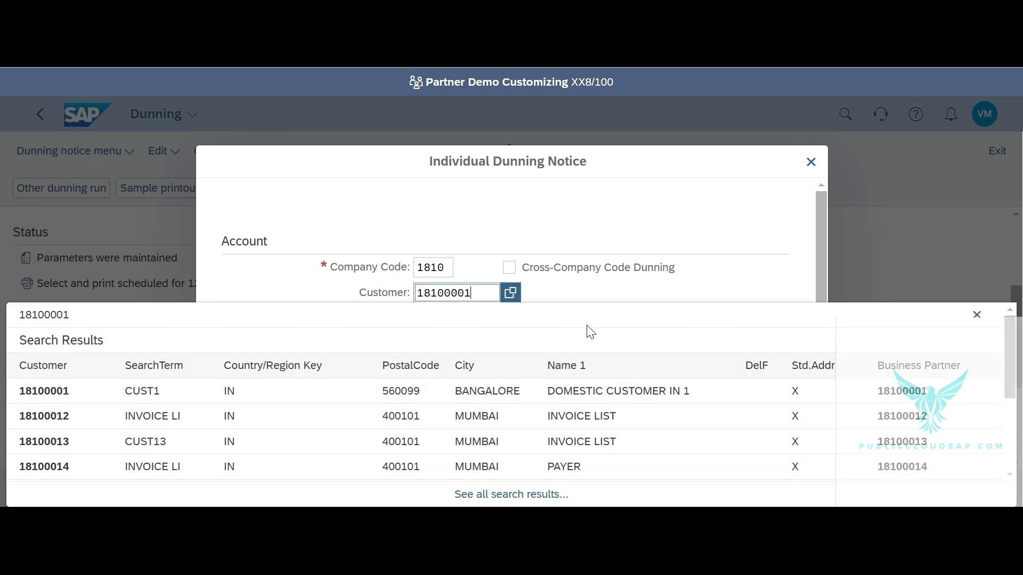
pyautogui.click(590, 296)
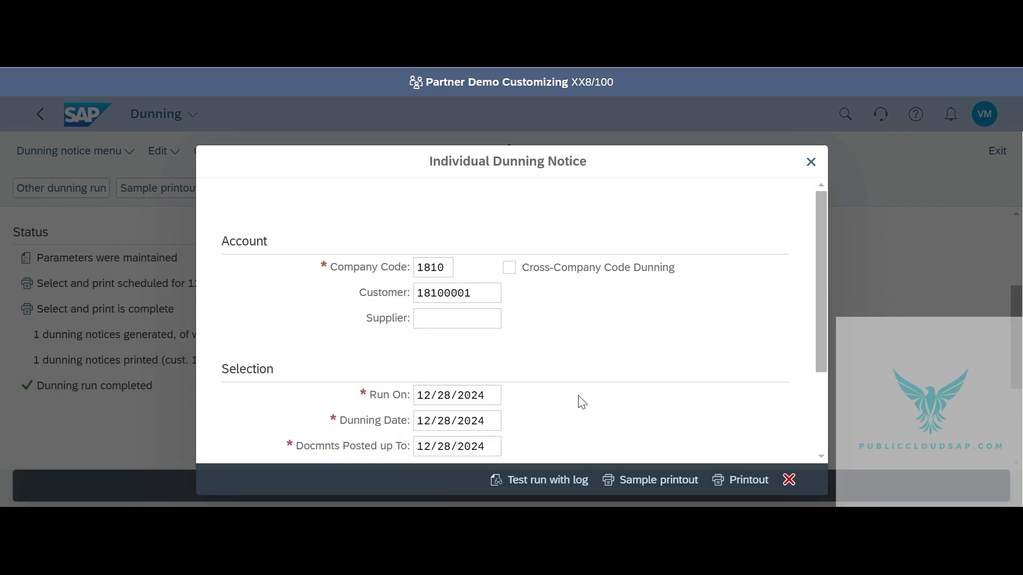
pyautogui.click(639, 481)
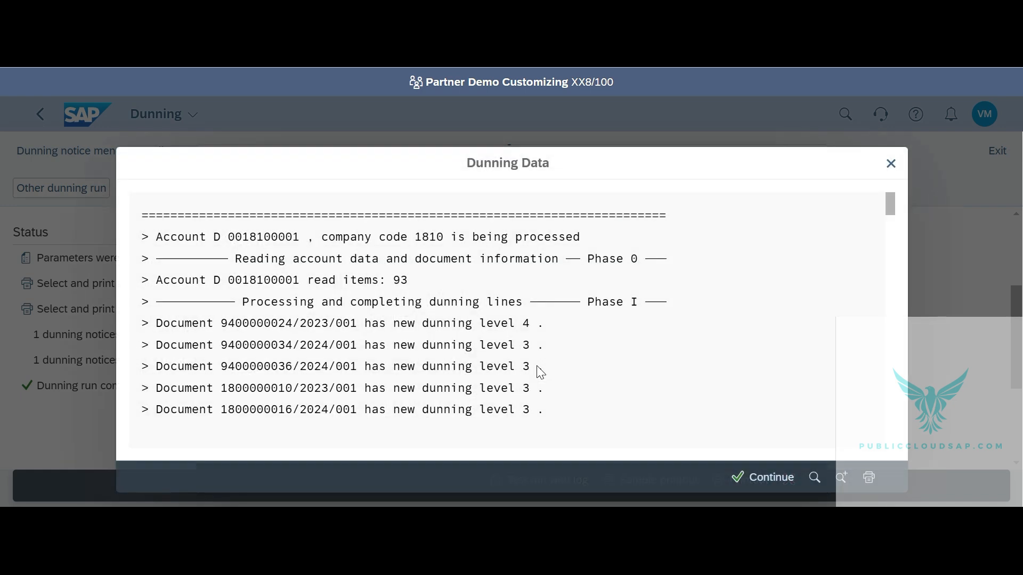
pyautogui.scroll(-10, 478, 384)
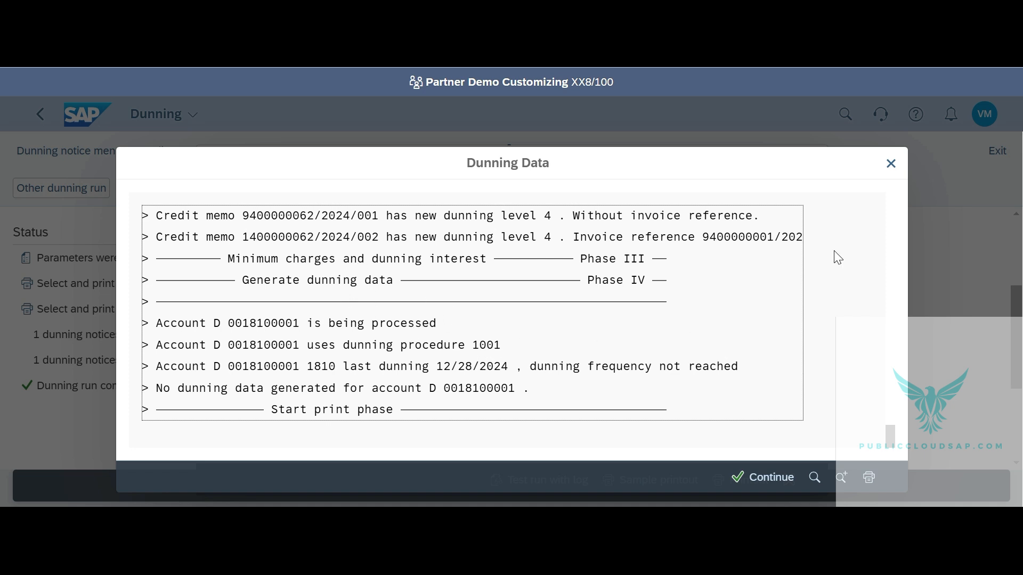
pyautogui.click(891, 163)
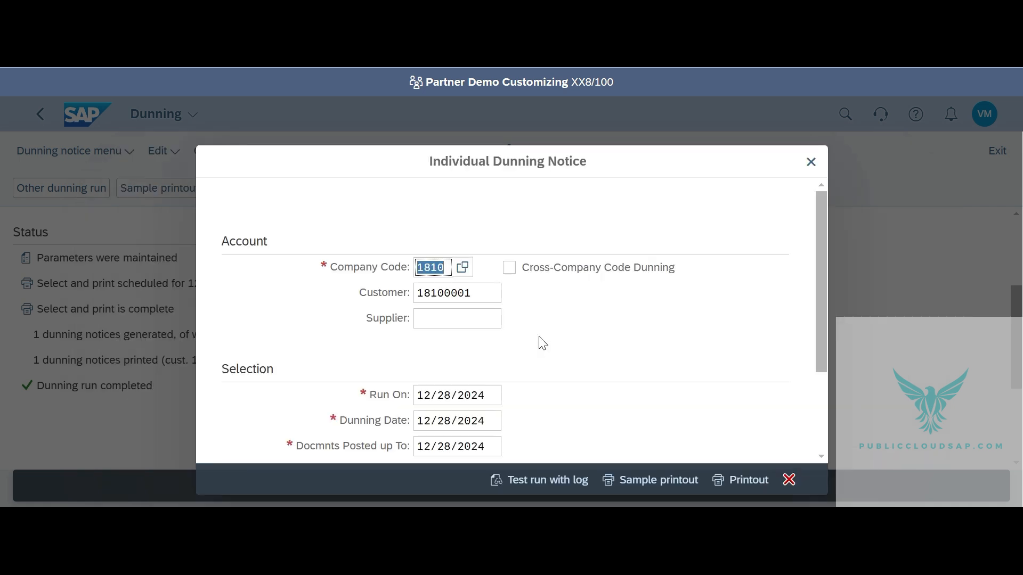
pyautogui.click(788, 480)
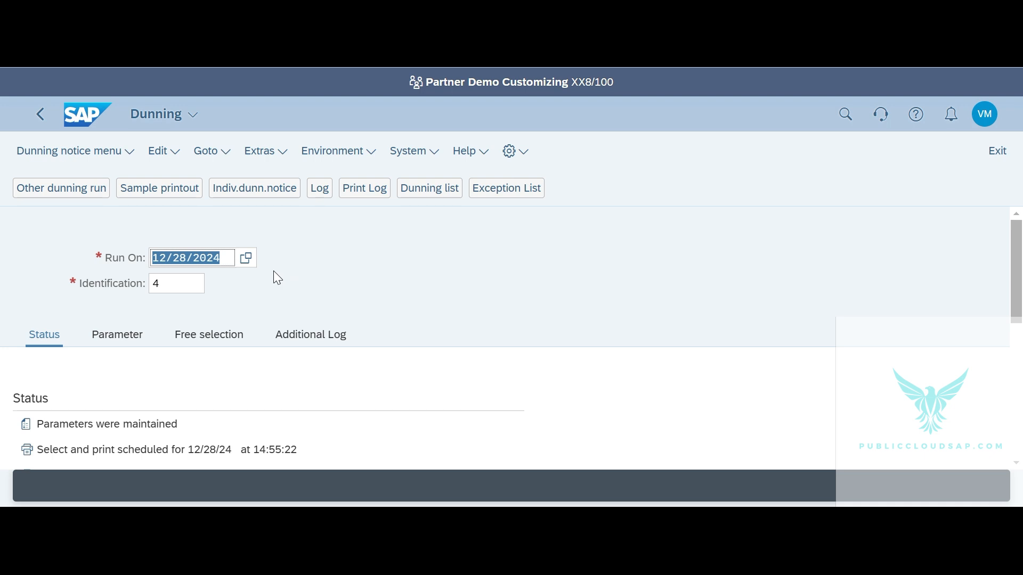
# Open the dunning run's output list and display the document of the DUNN_NOTICE output
pyautogui.click(226, 154)
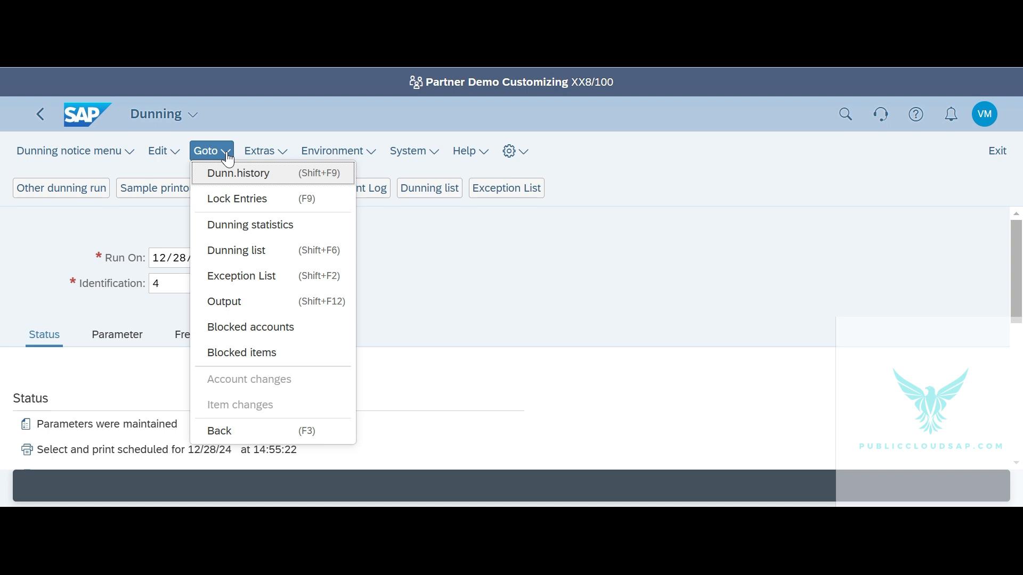
pyautogui.click(240, 309)
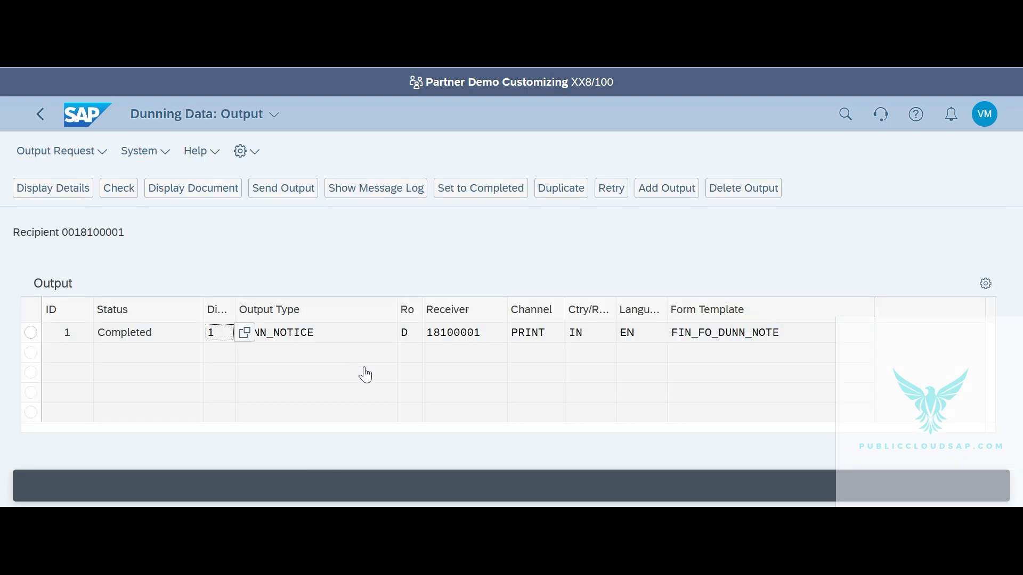
pyautogui.click(33, 338)
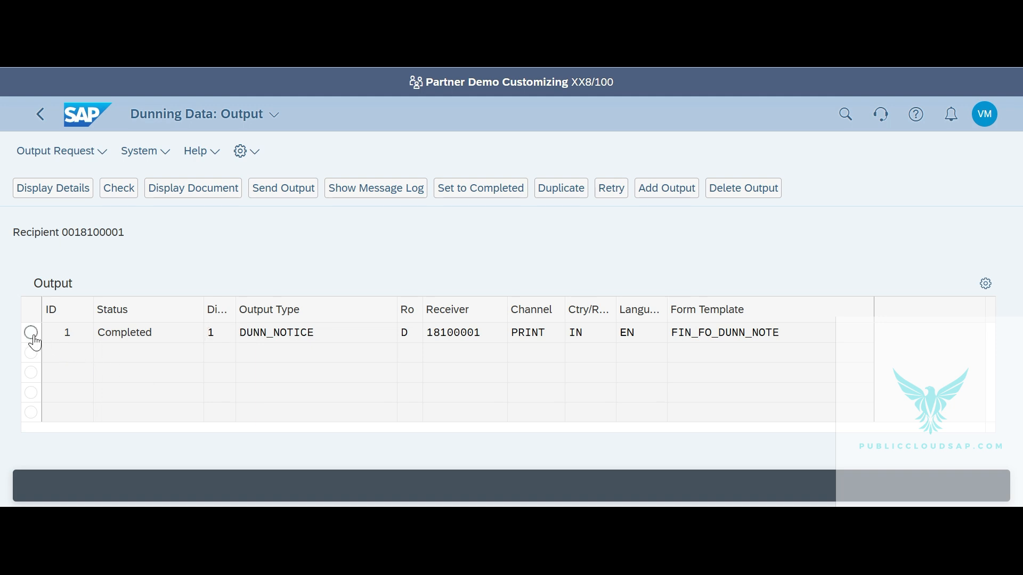
pyautogui.click(32, 334)
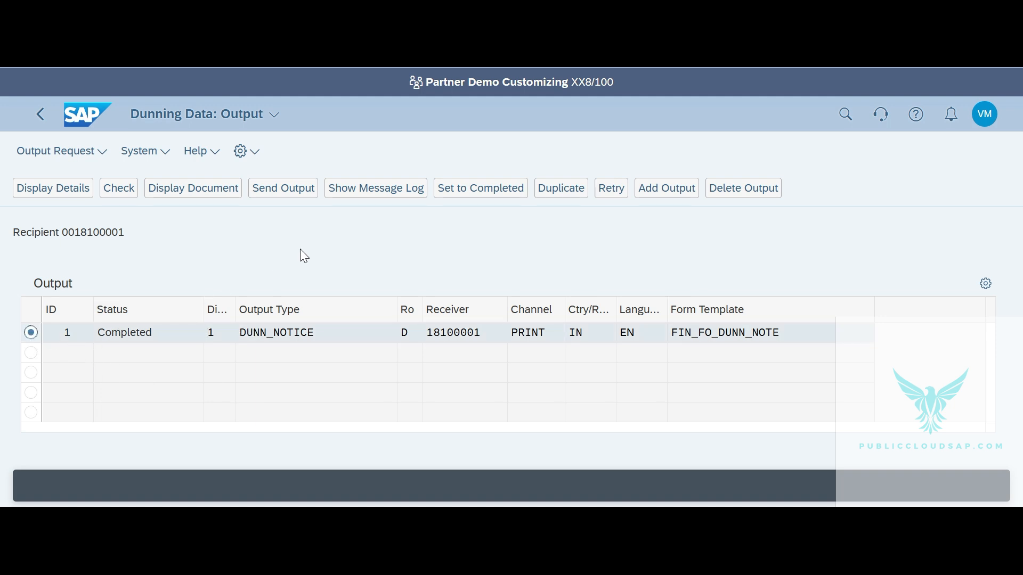
pyautogui.click(191, 195)
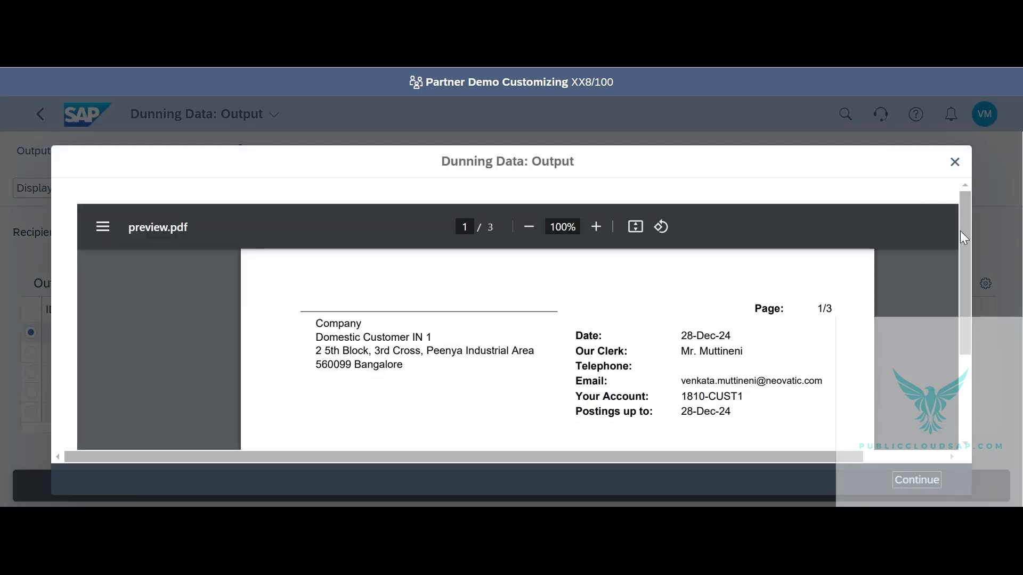
# Examine the dunning notice's text, dunned items and account balance, and return to the dunning run
pyautogui.moveTo(963, 232); pyautogui.dragTo(966, 324)
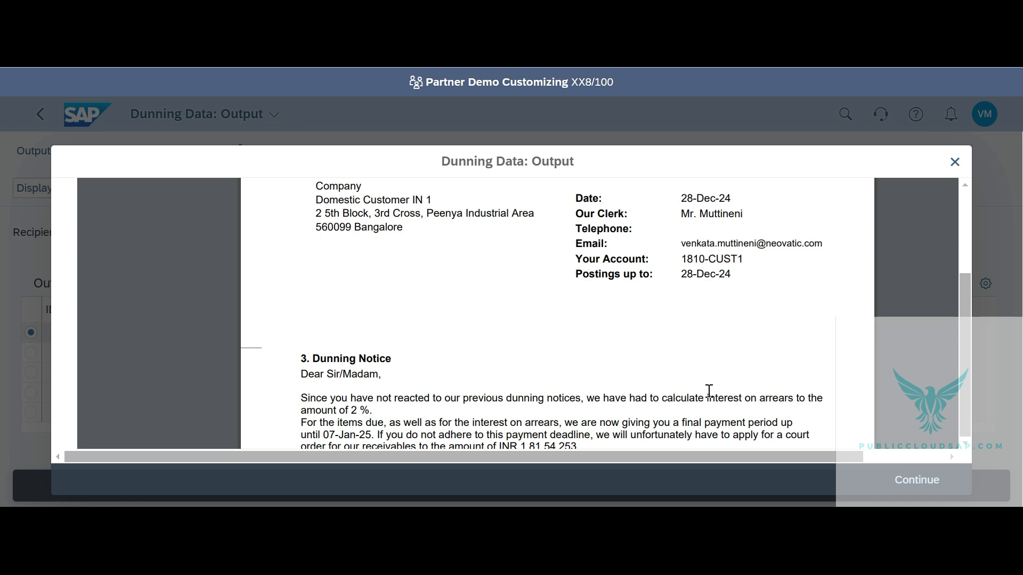
pyautogui.scroll(-4, 709, 392)
pyautogui.scroll(-2, 709, 392)
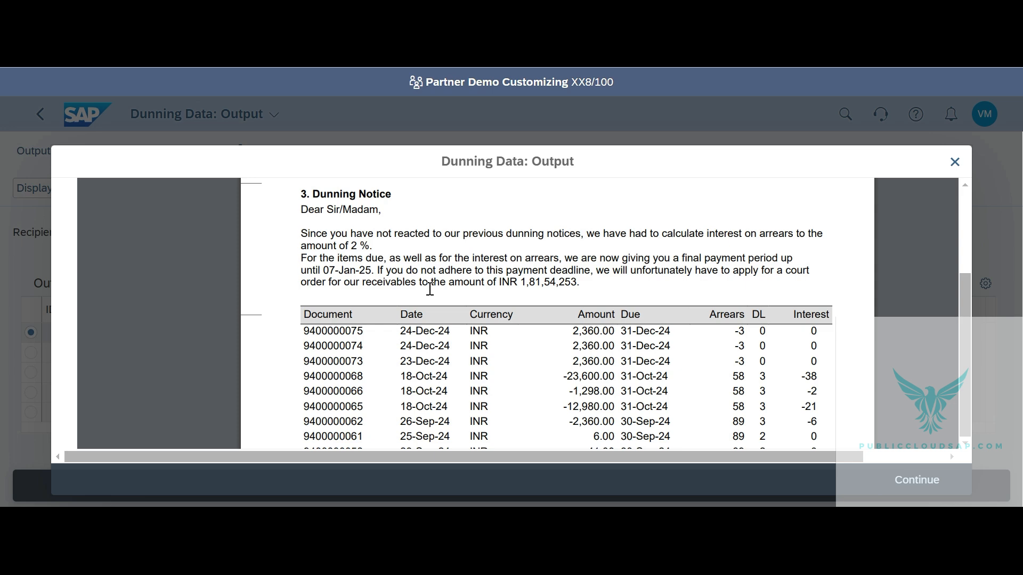
pyautogui.scroll(-3, 430, 289)
pyautogui.scroll(-3, 430, 288)
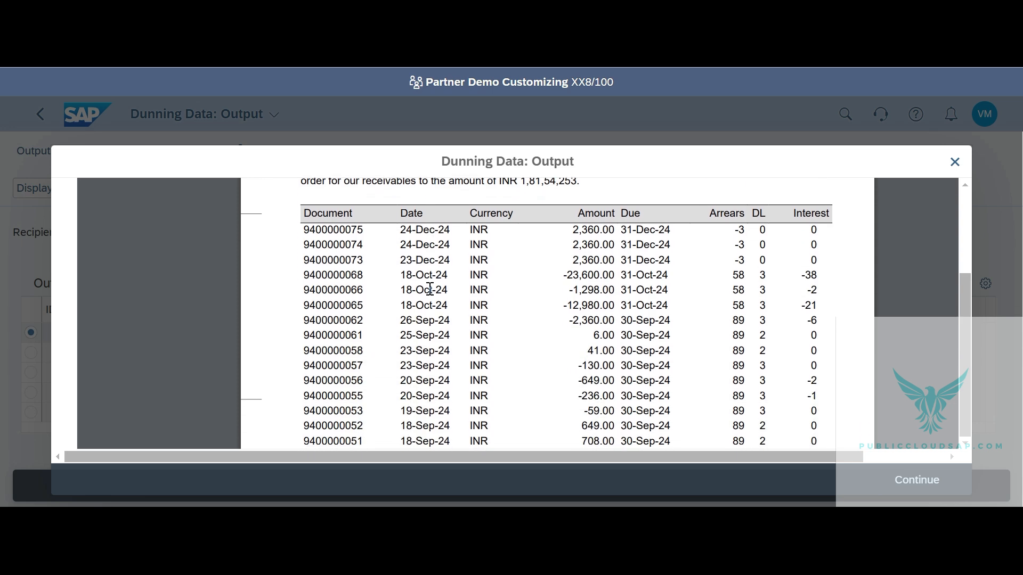
pyautogui.scroll(-10, 429, 289)
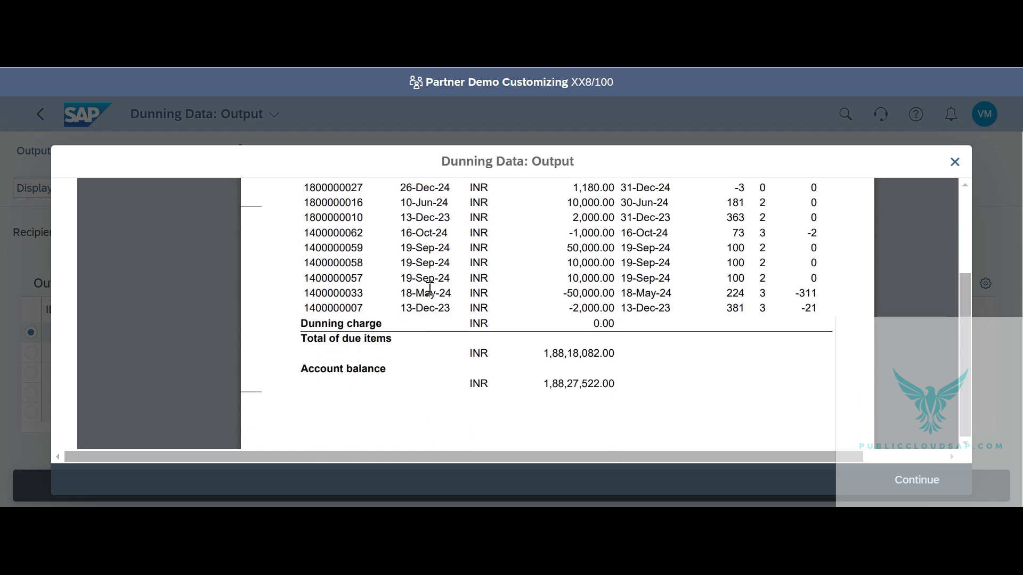
pyautogui.click(954, 161)
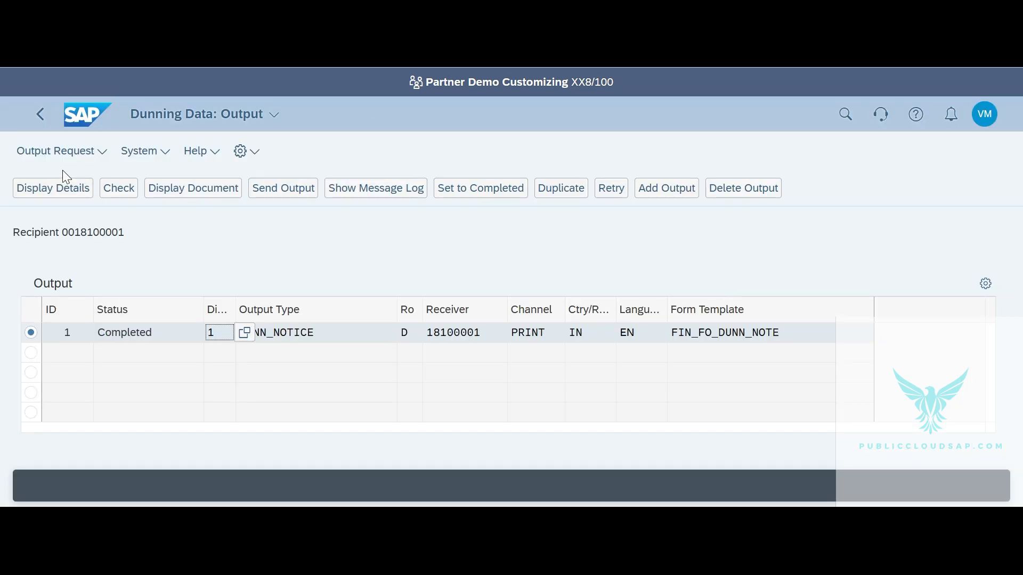
pyautogui.click(40, 114)
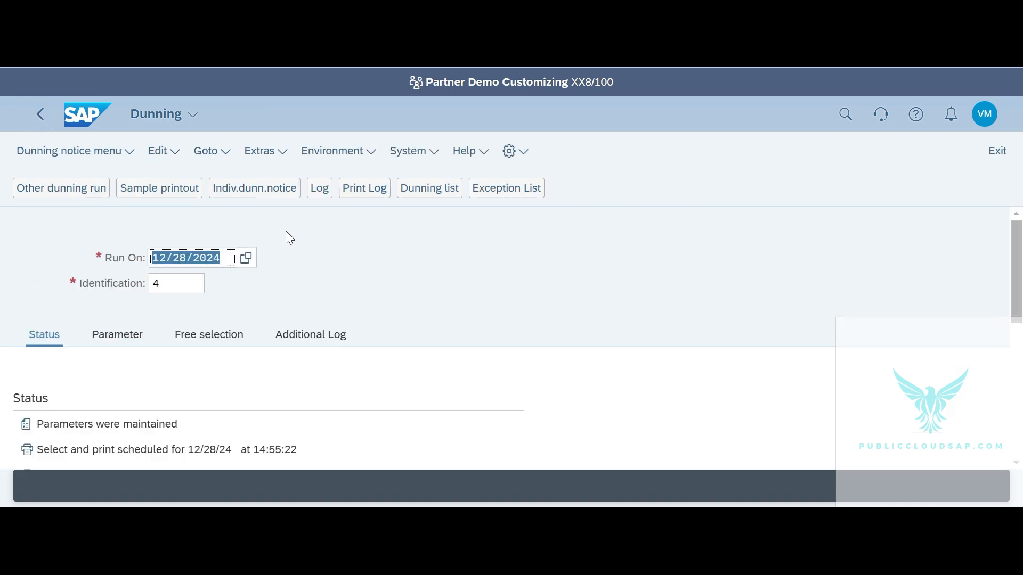
# Open the dunning history selection and set account type D and company code 1810
pyautogui.click(228, 154)
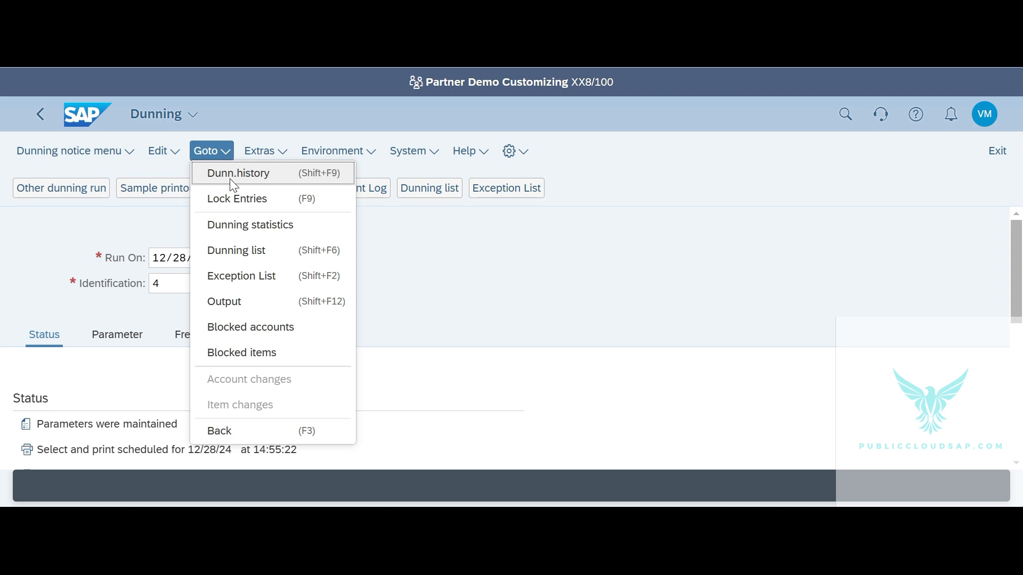
pyautogui.click(233, 176)
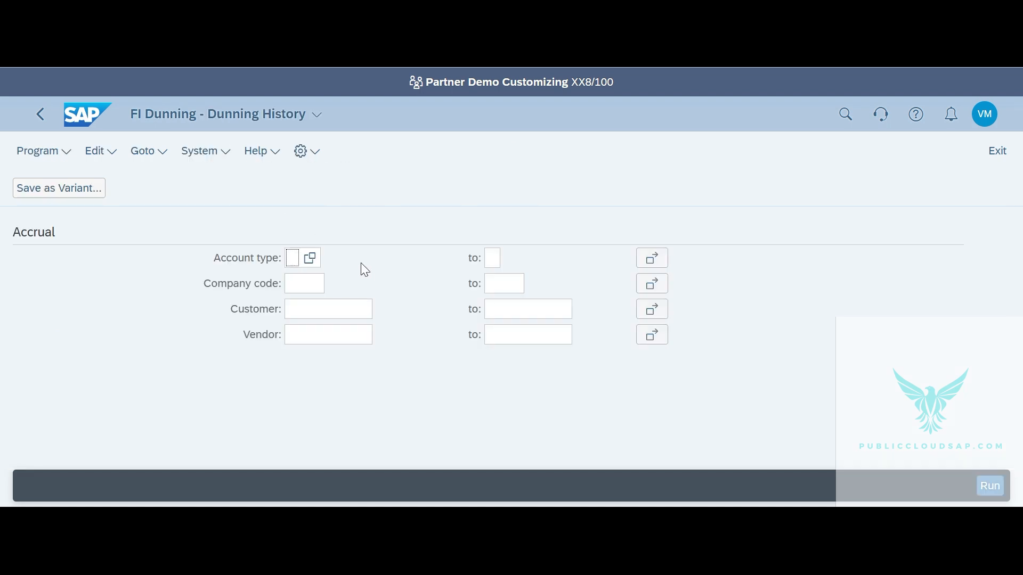
pyautogui.write('D')
pyautogui.press('Tab')
pyautogui.press('Tab')
pyautogui.press('Tab')
pyautogui.write('1810')
# Enter the customer's account number, run the dunning history, and examine the dunning levels of the listed runs
pyautogui.press('Tab')
pyautogui.press('Tab')
pyautogui.press('Tab')
pyautogui.write('1')
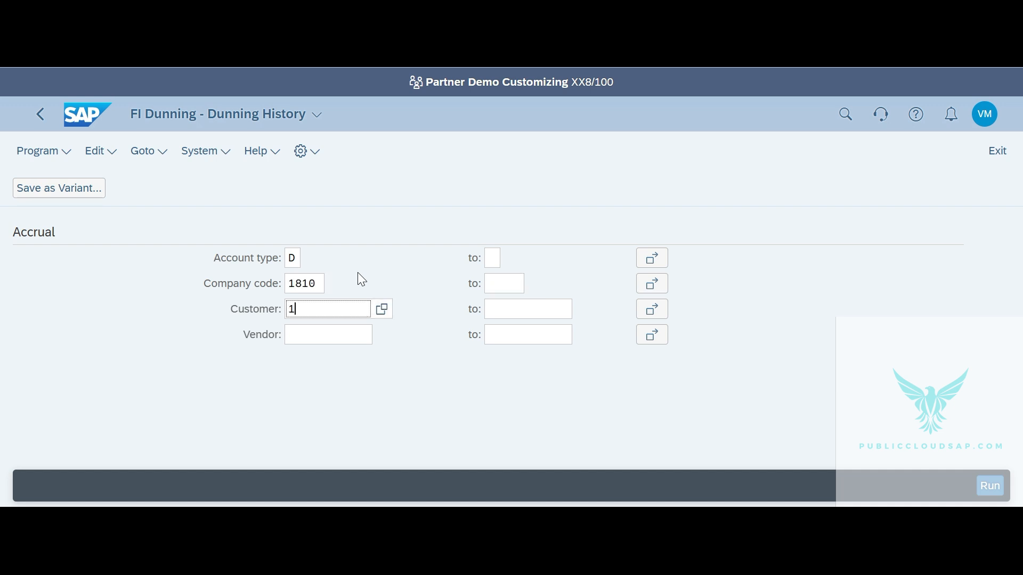
pyautogui.write('8100001')
pyautogui.press('Return')
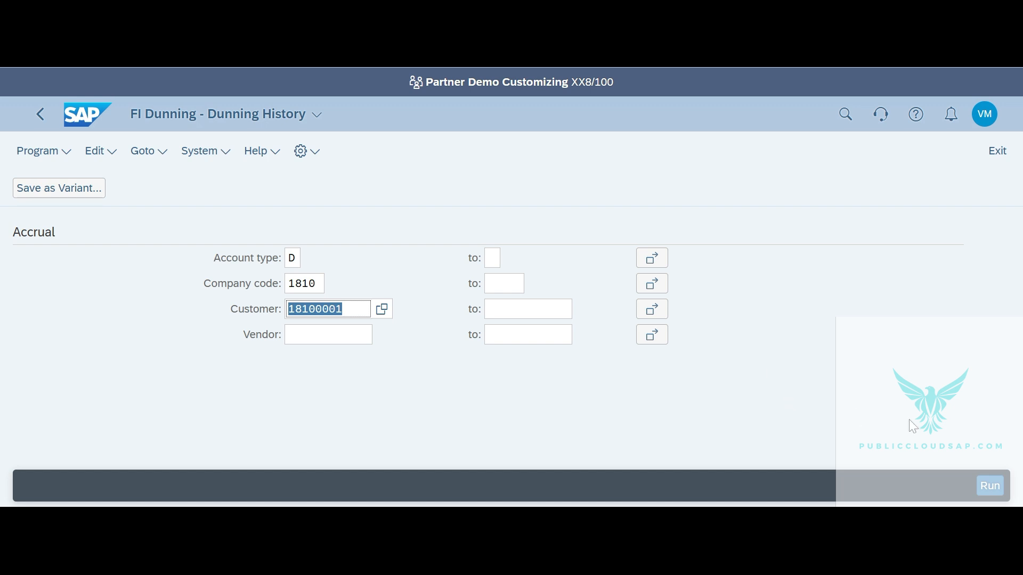
pyautogui.click(990, 486)
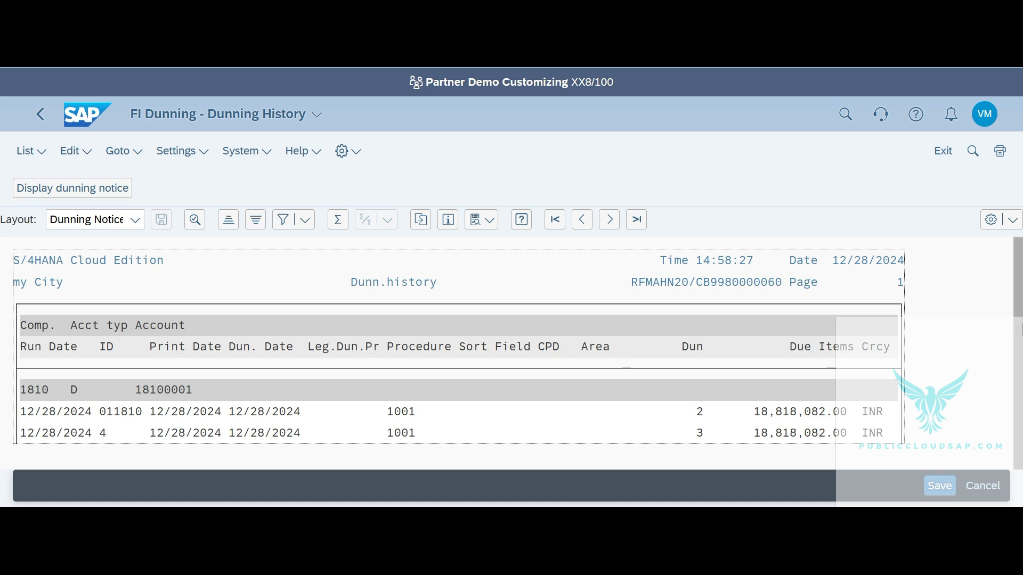
pyautogui.scroll(-1, 810, 459)
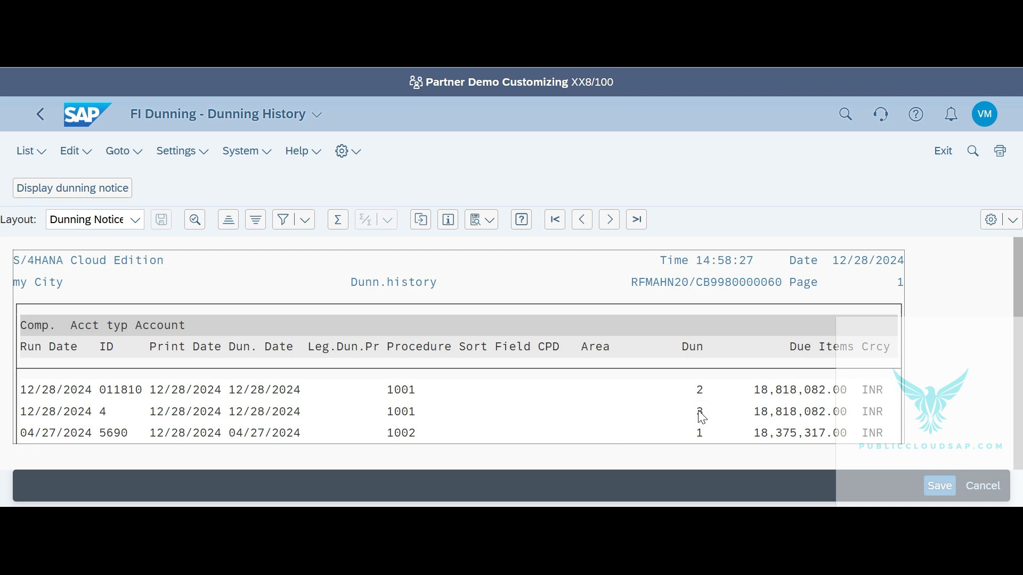
# Find and open the Create Correspondence app and select the correspondence type SAP06 (Account Statement)
pyautogui.scroll(1, 593, 392)
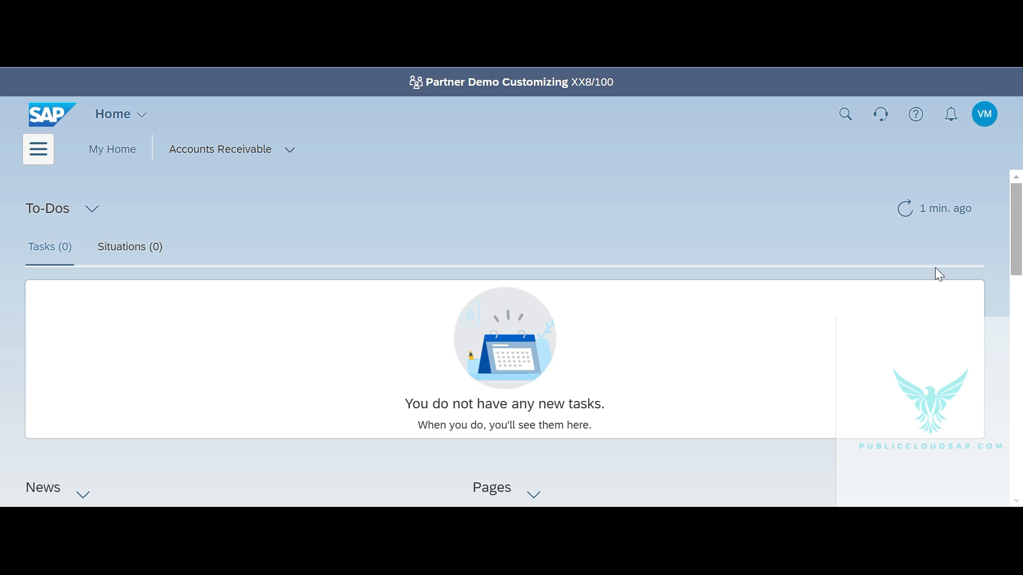
pyautogui.click(842, 121)
pyautogui.write('create corre')
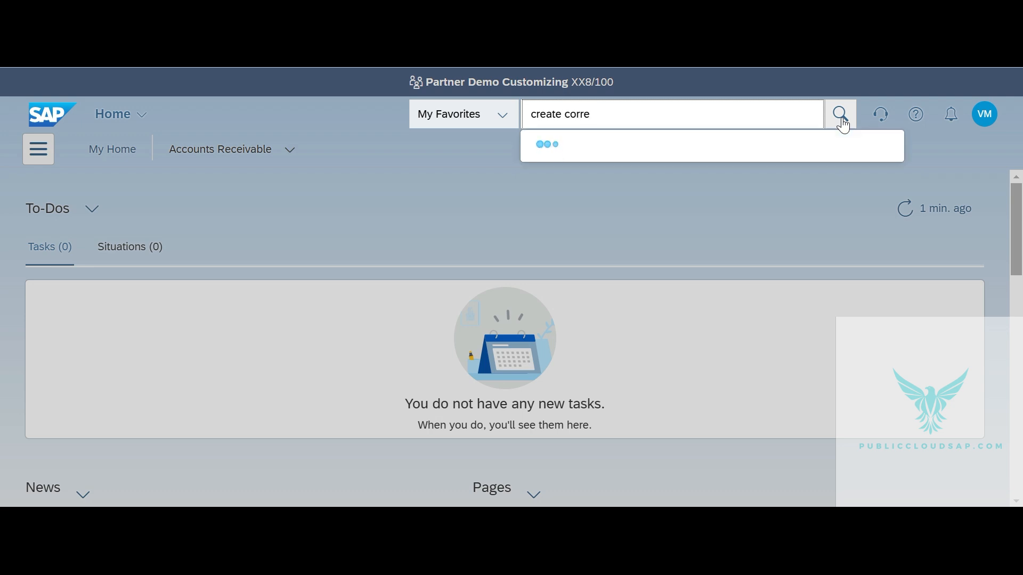
pyautogui.click(662, 210)
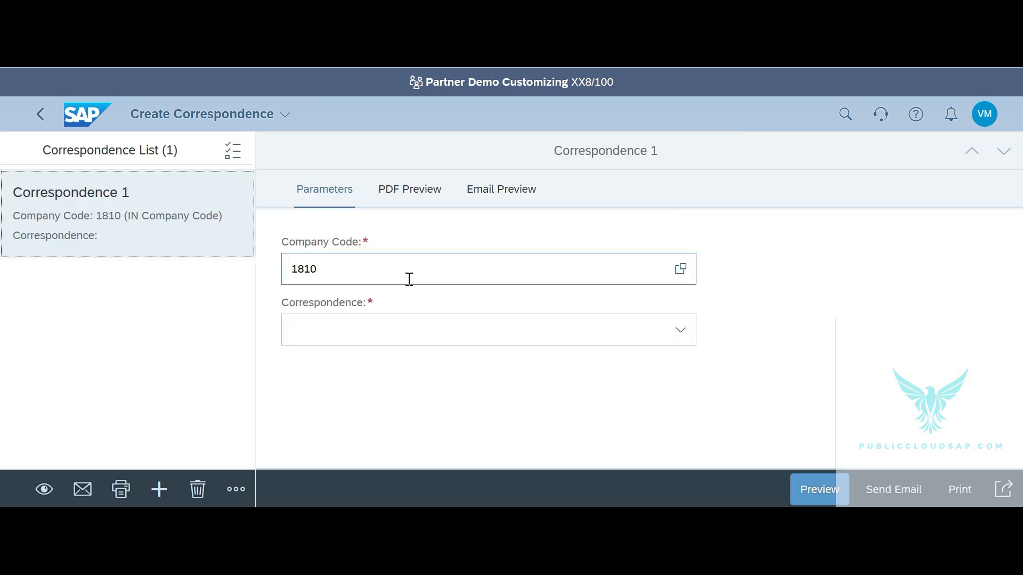
pyautogui.click(374, 268)
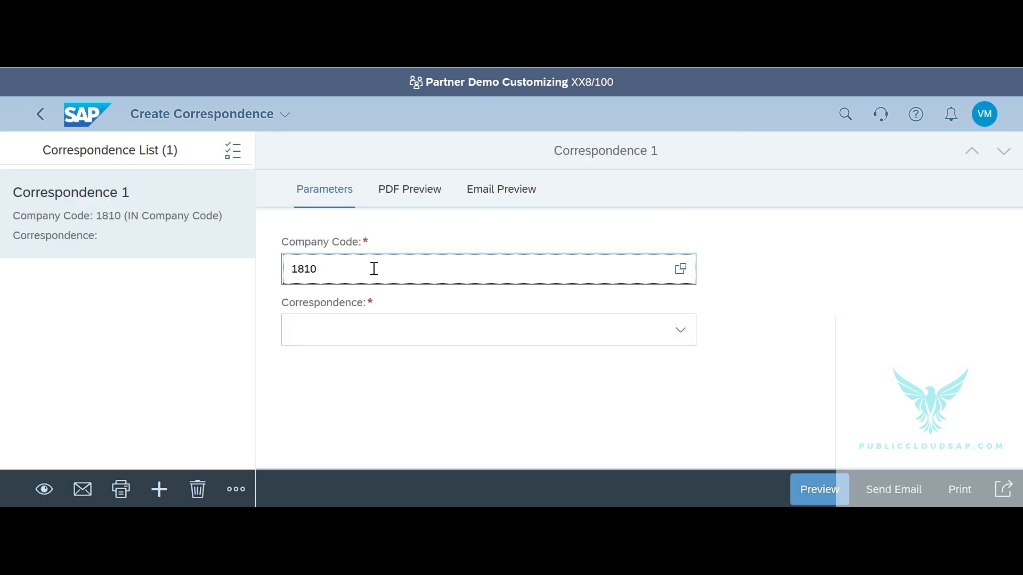
pyautogui.click(684, 335)
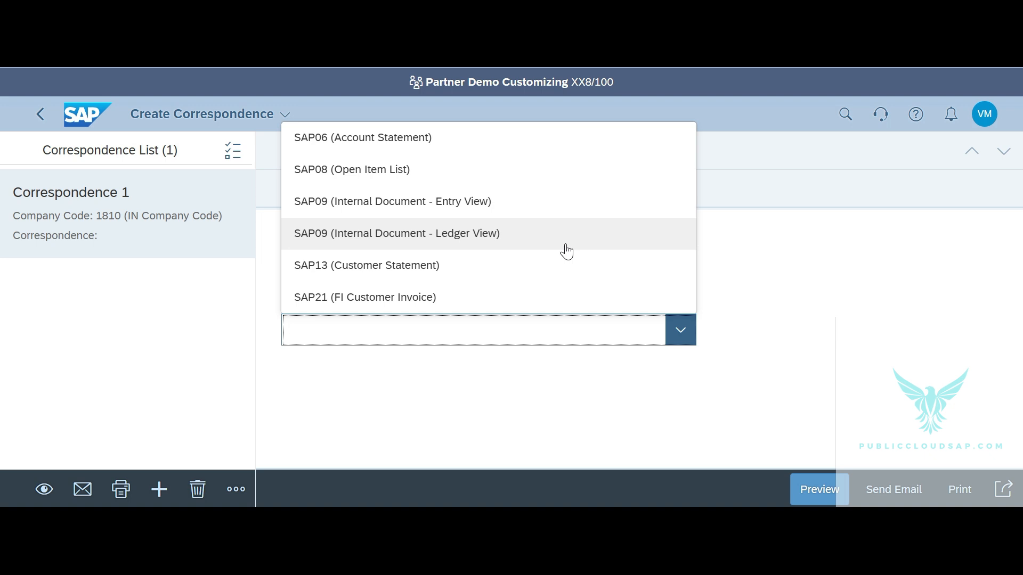
pyautogui.click(369, 149)
pyautogui.scroll(-2, 641, 357)
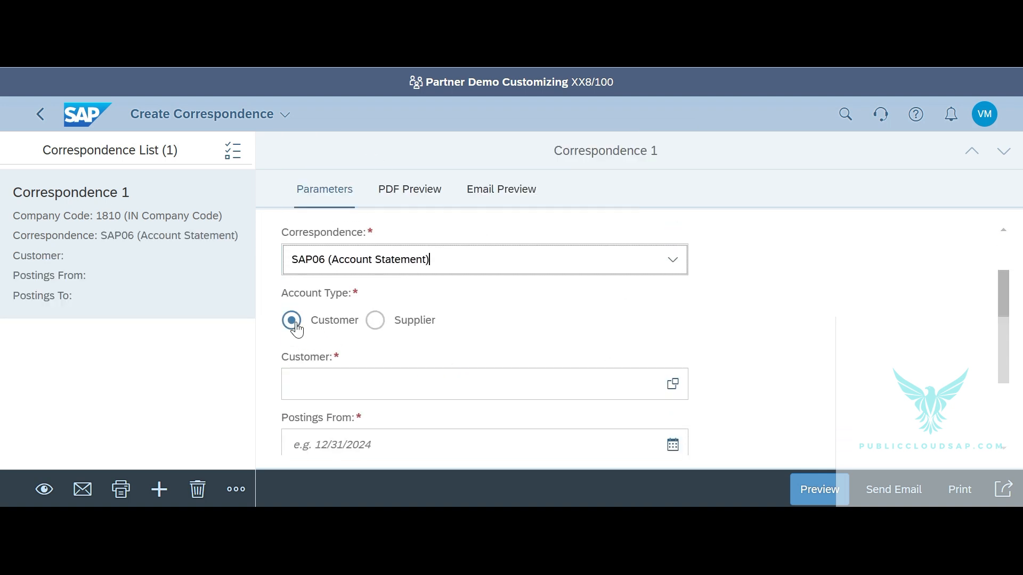
# Enter the customer's account number for the account statement and set the postings period from 12/01/2024 to 12/28/2024
pyautogui.click(326, 384)
pyautogui.write('18')
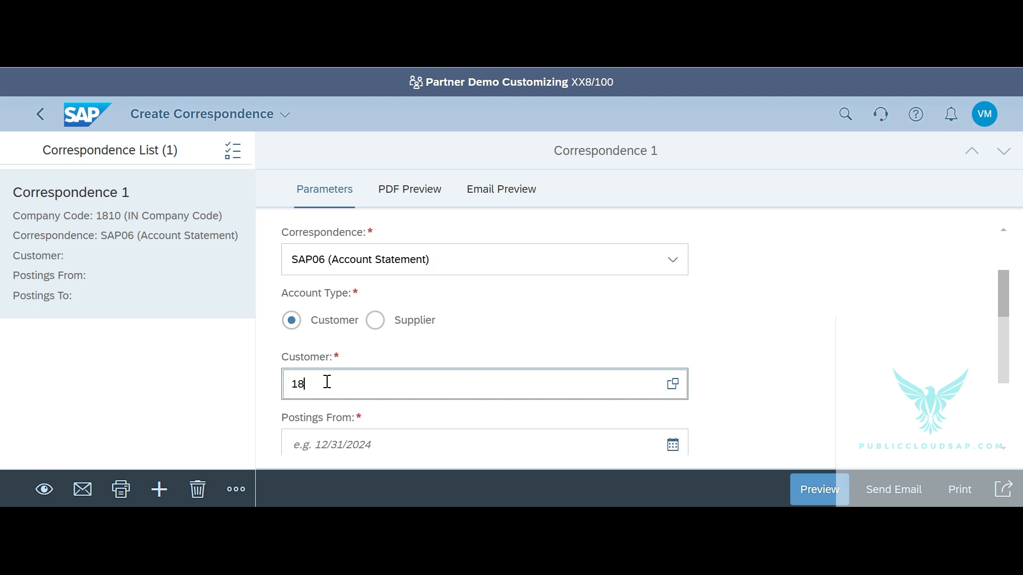
pyautogui.write('100001')
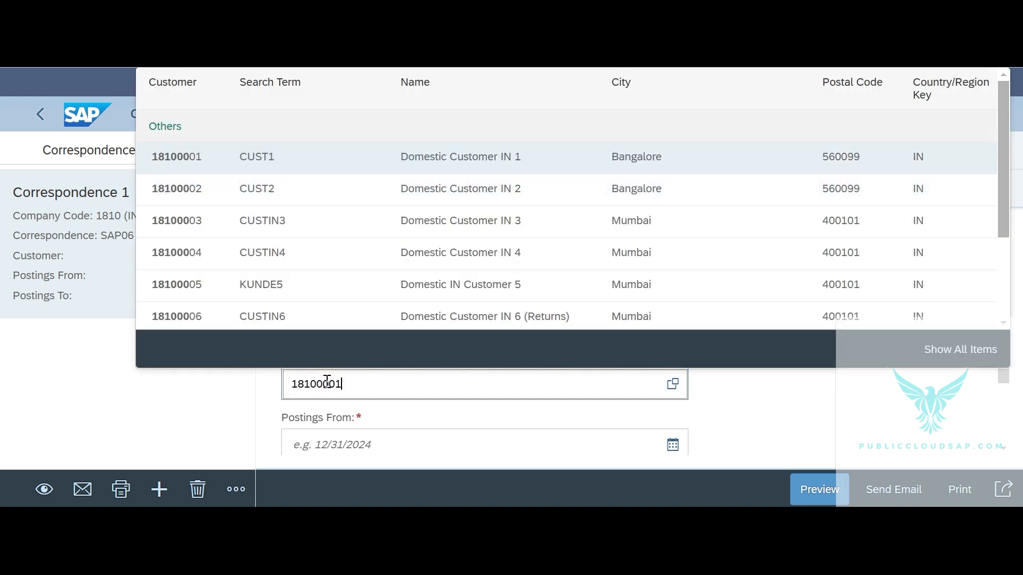
pyautogui.press('Return')
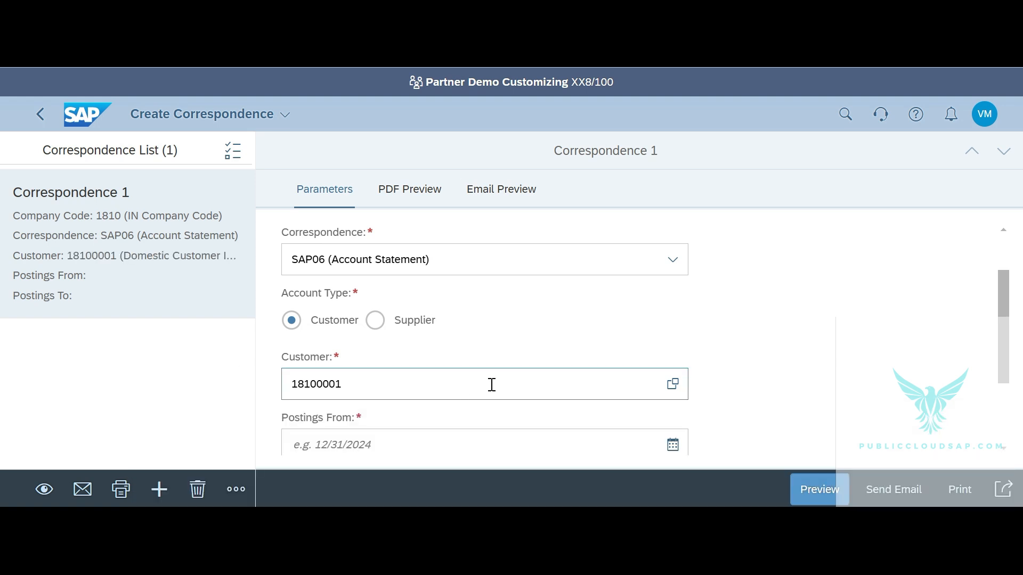
pyautogui.scroll(-3, 490, 384)
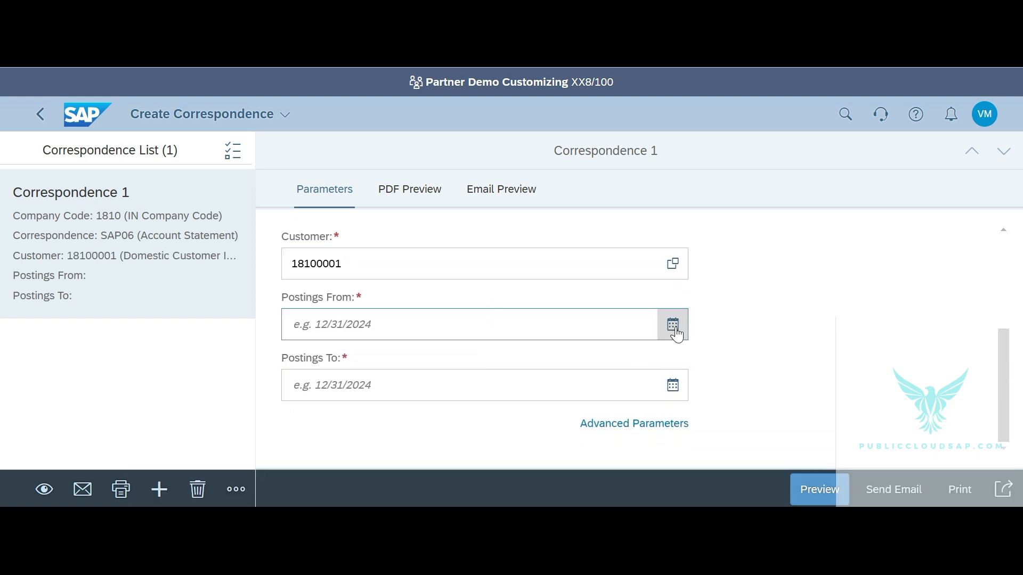
pyautogui.click(674, 326)
pyautogui.click(339, 159)
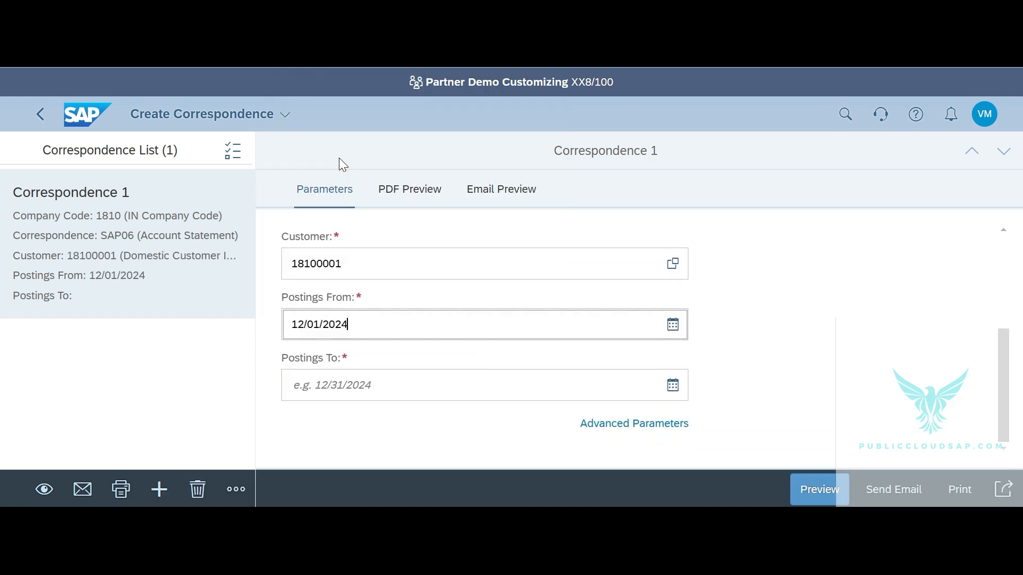
pyautogui.click(674, 393)
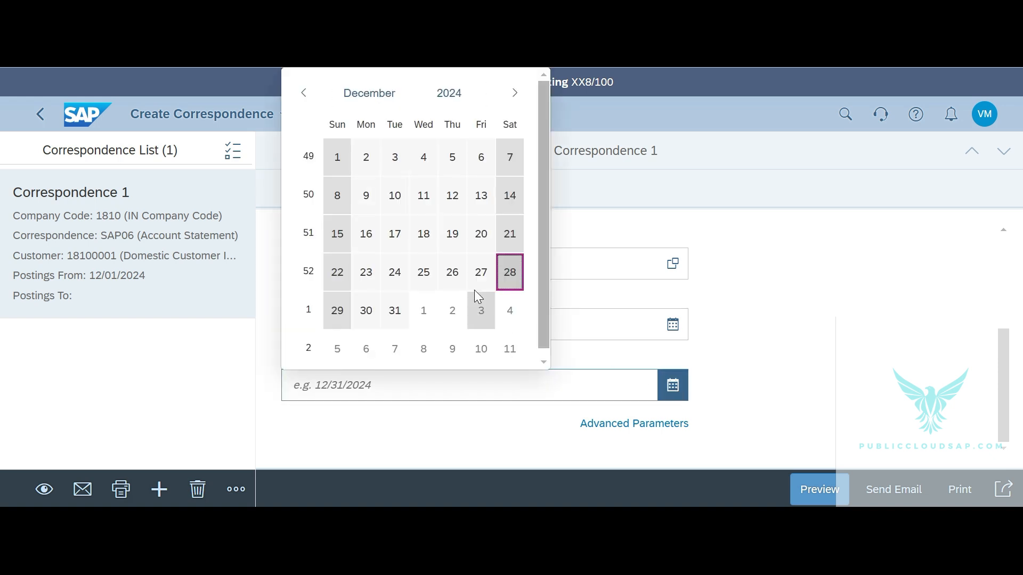
pyautogui.click(511, 276)
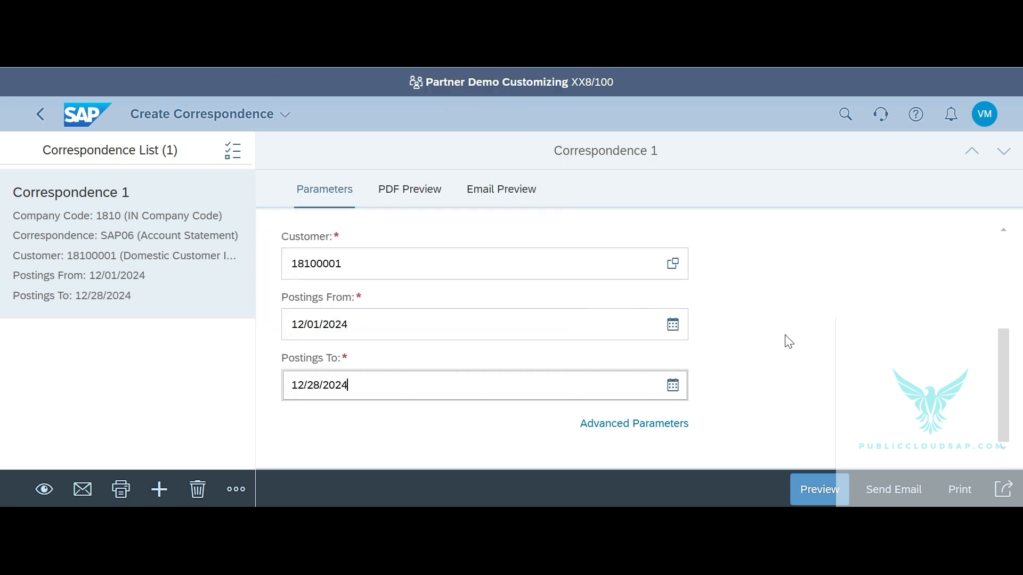
# Preview the account statement, examine its listed documents and final balance, and return to the home page
pyautogui.click(819, 495)
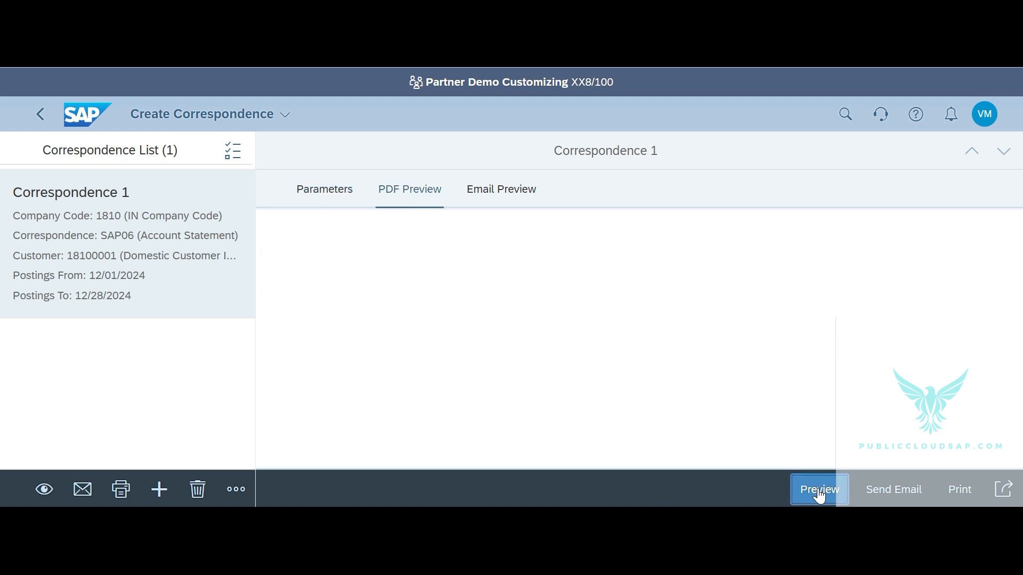
pyautogui.scroll(-3, 698, 406)
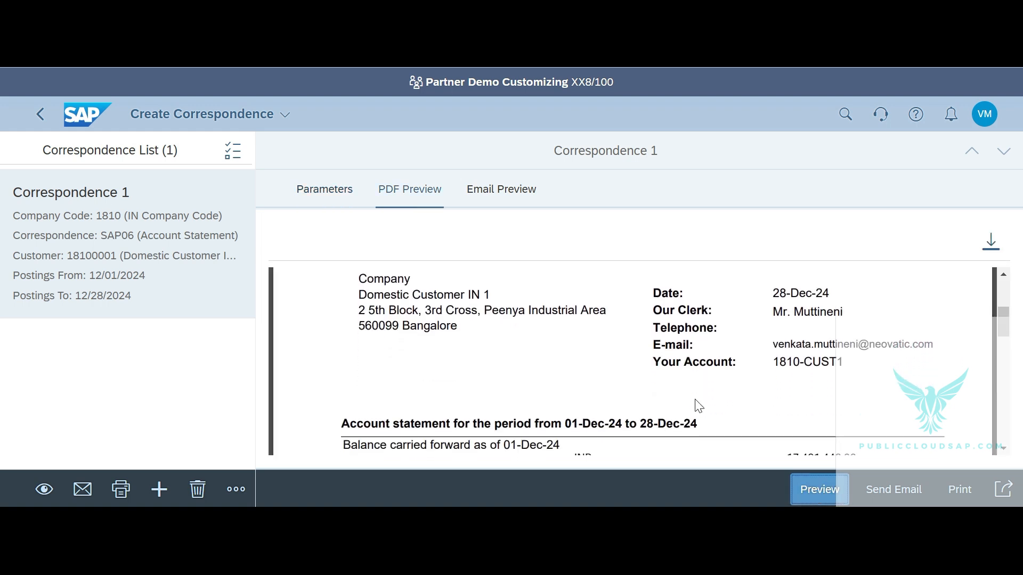
pyautogui.scroll(-5, 698, 406)
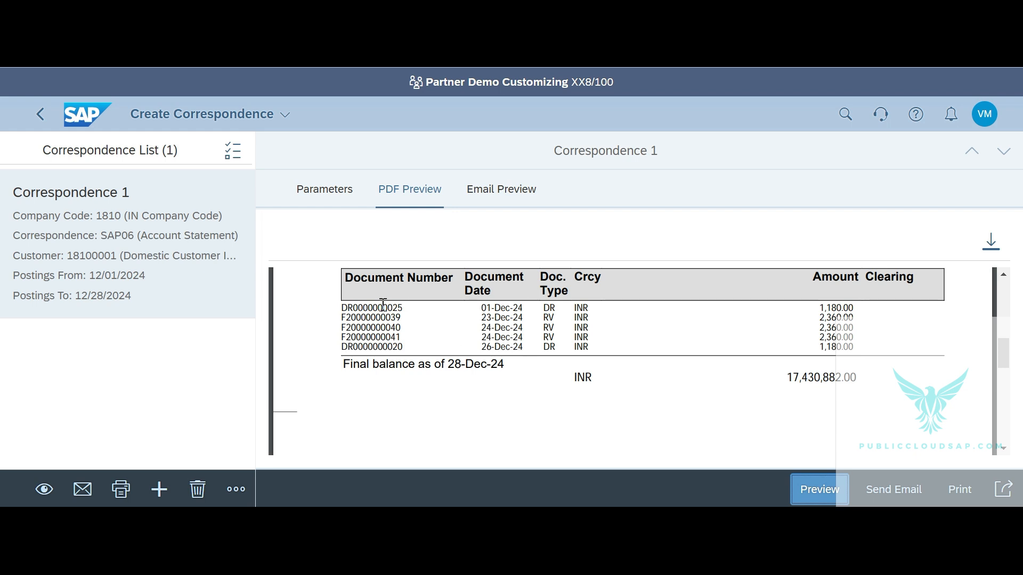
pyautogui.click(40, 114)
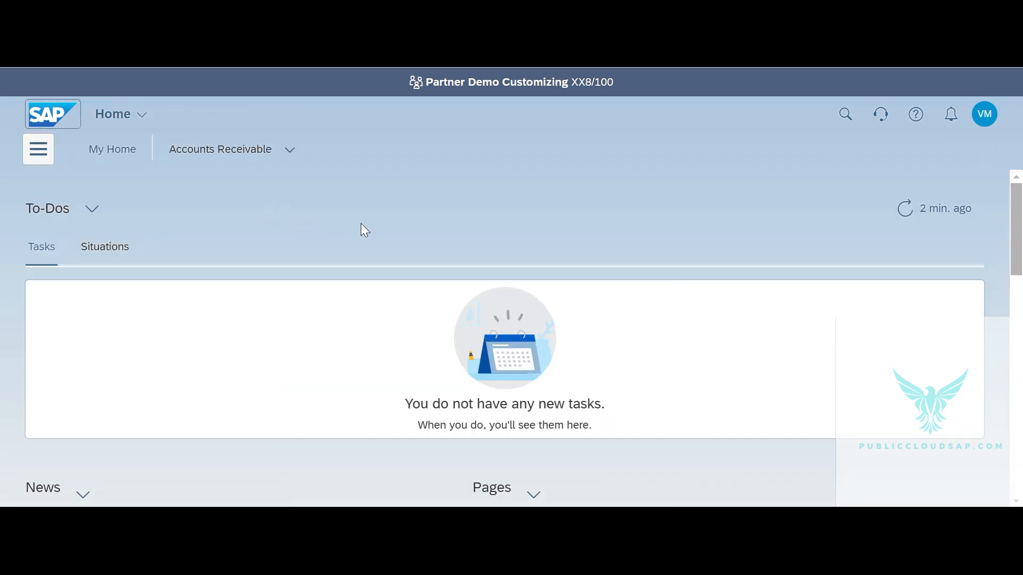
# Reopen the Create Correspondence app and select the correspondence type SAP13 (Customer Statement)
pyautogui.click(845, 121)
pyautogui.write('create c')
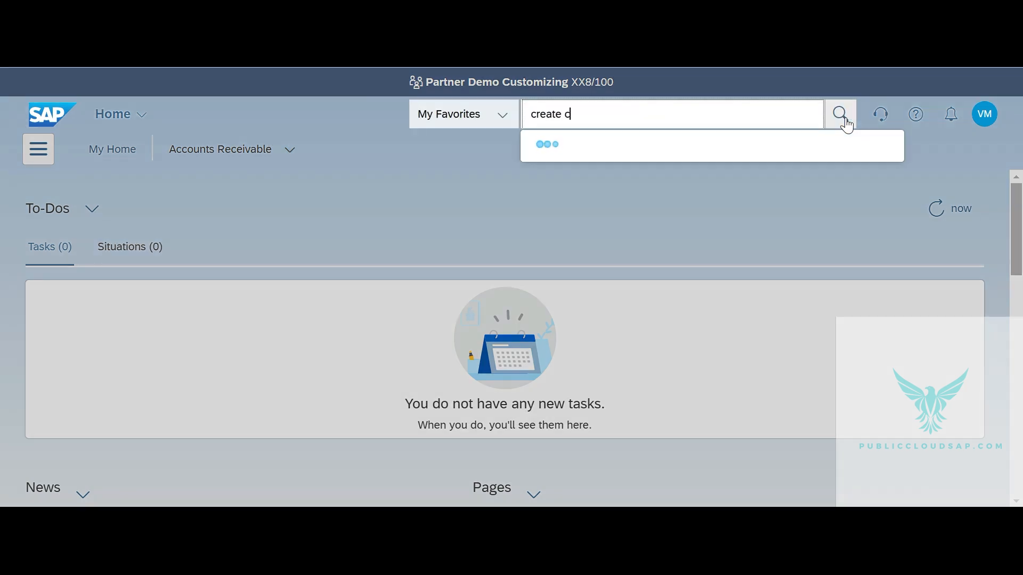
pyautogui.write('orr')
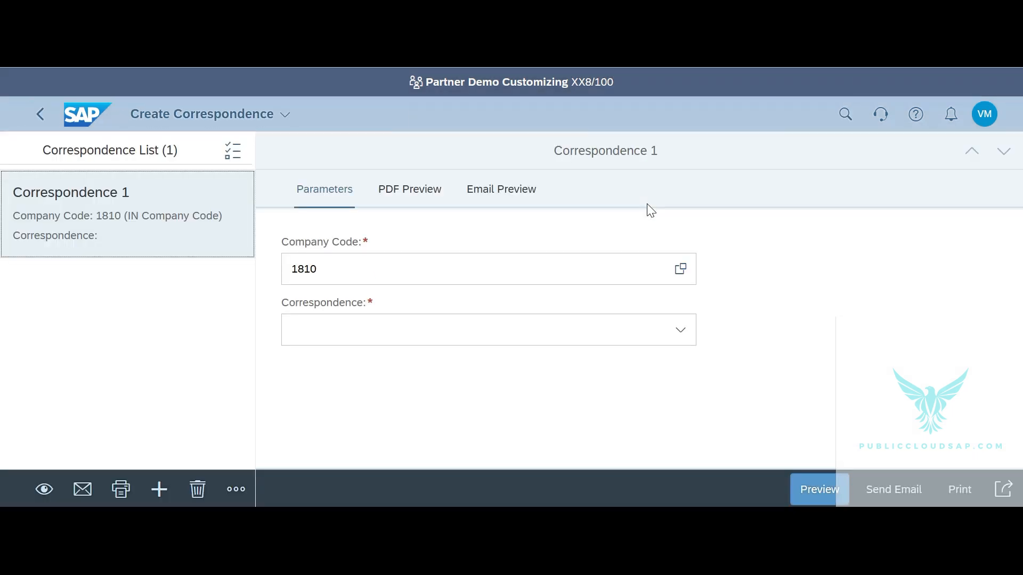
pyautogui.click(681, 330)
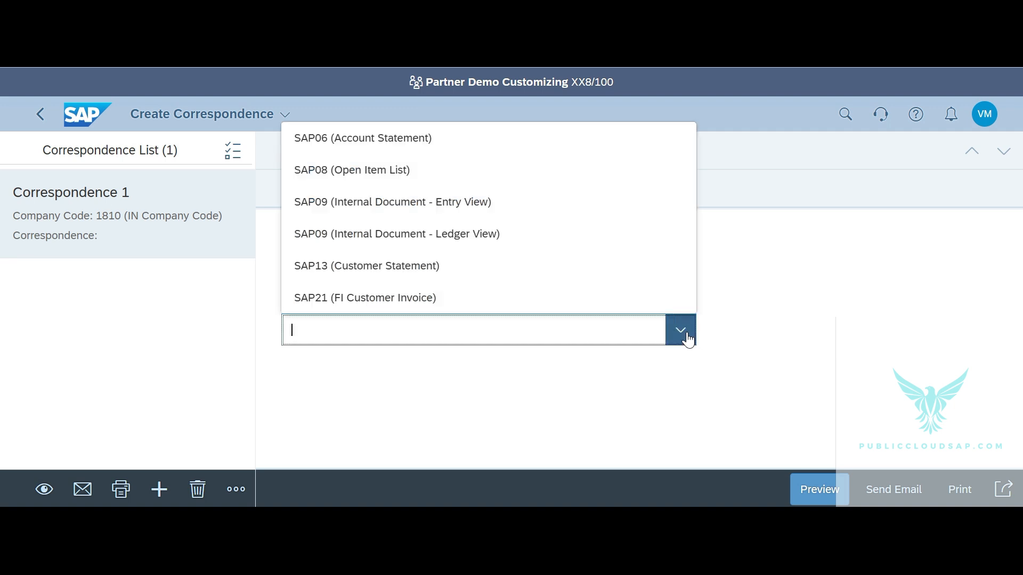
pyautogui.click(567, 278)
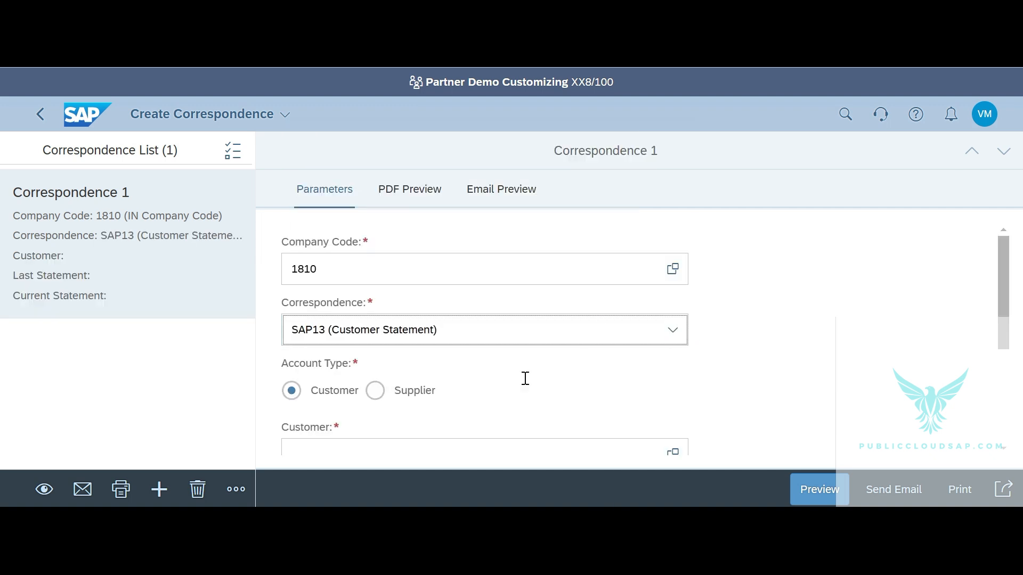
# Enter the customer's account number, with 12/01/2024 as the last statement date and 12/28/2024 as the current statement date
pyautogui.scroll(-3, 521, 388)
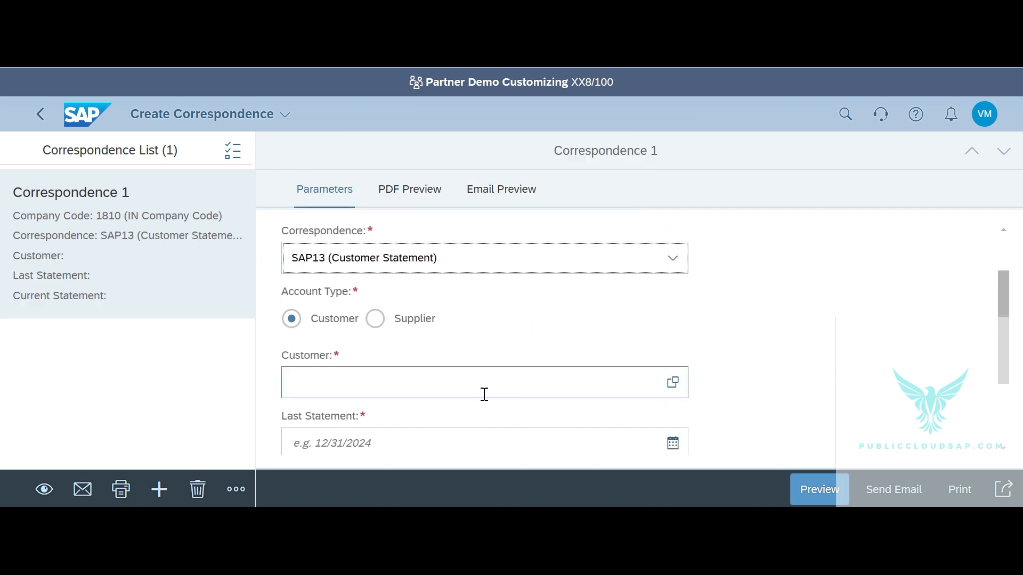
pyautogui.click(480, 392)
pyautogui.click(345, 485)
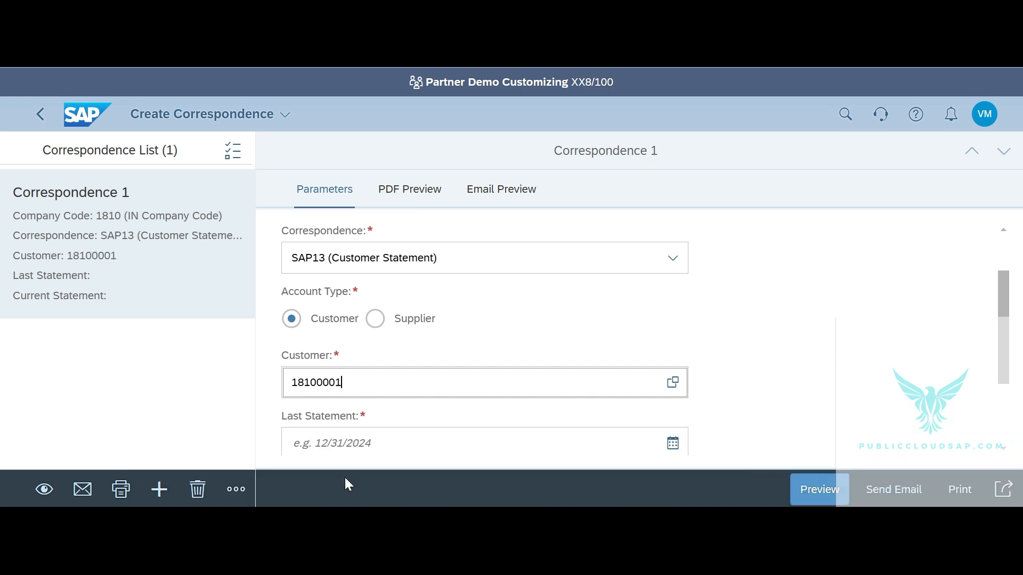
pyautogui.scroll(-3, 510, 411)
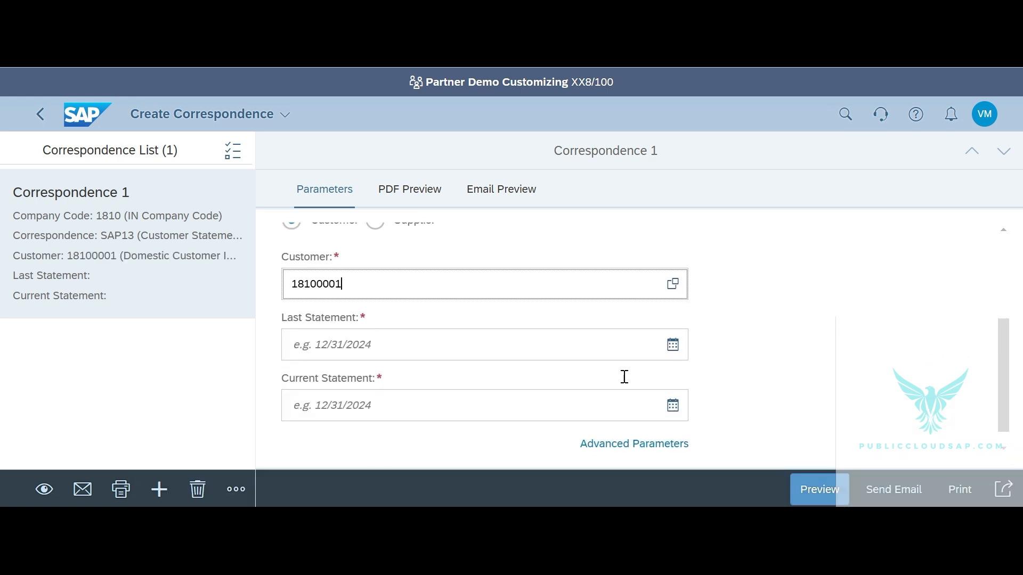
pyautogui.click(673, 353)
pyautogui.click(490, 300)
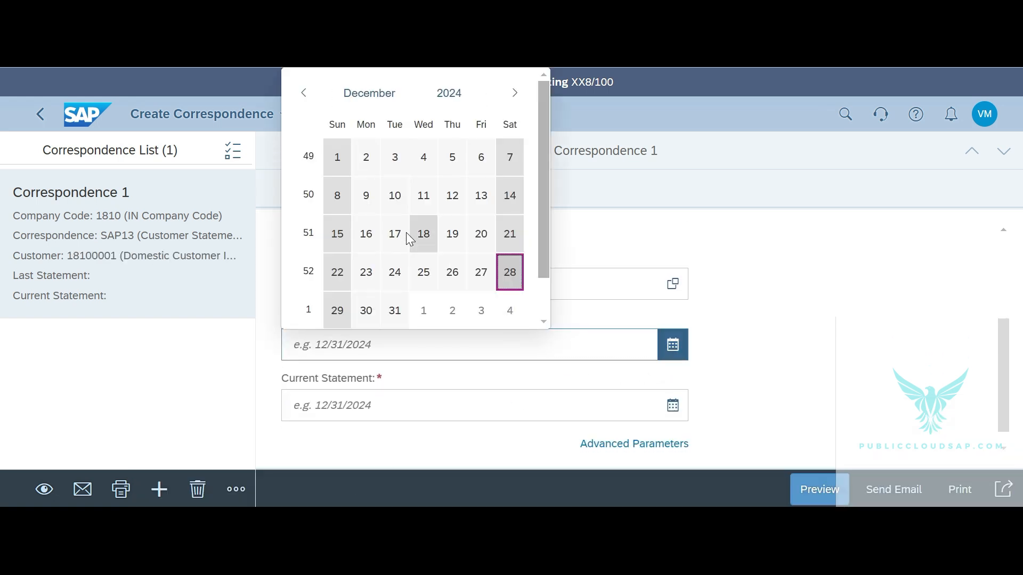
pyautogui.click(336, 166)
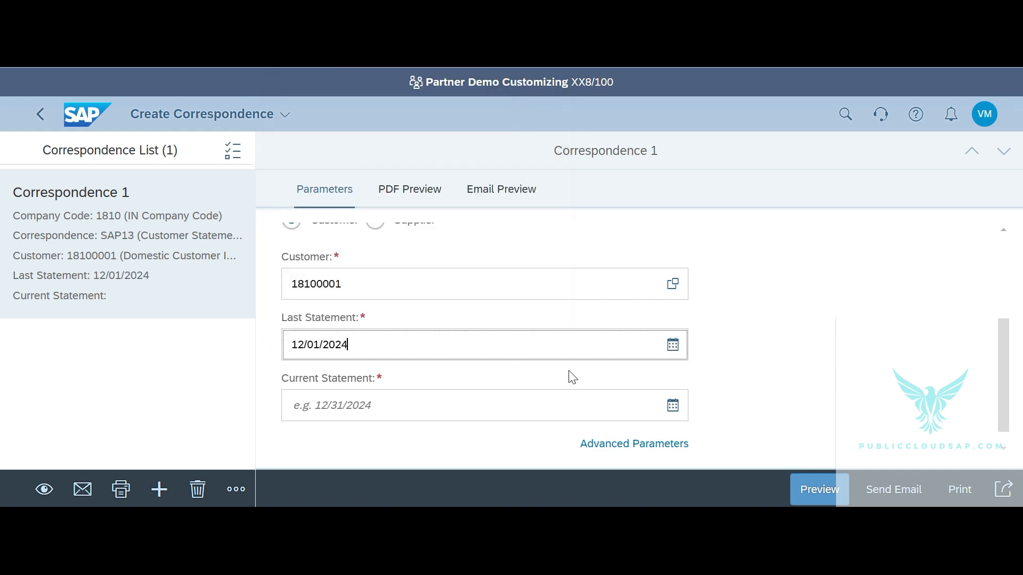
pyautogui.scroll(-1, 568, 377)
pyautogui.click(673, 385)
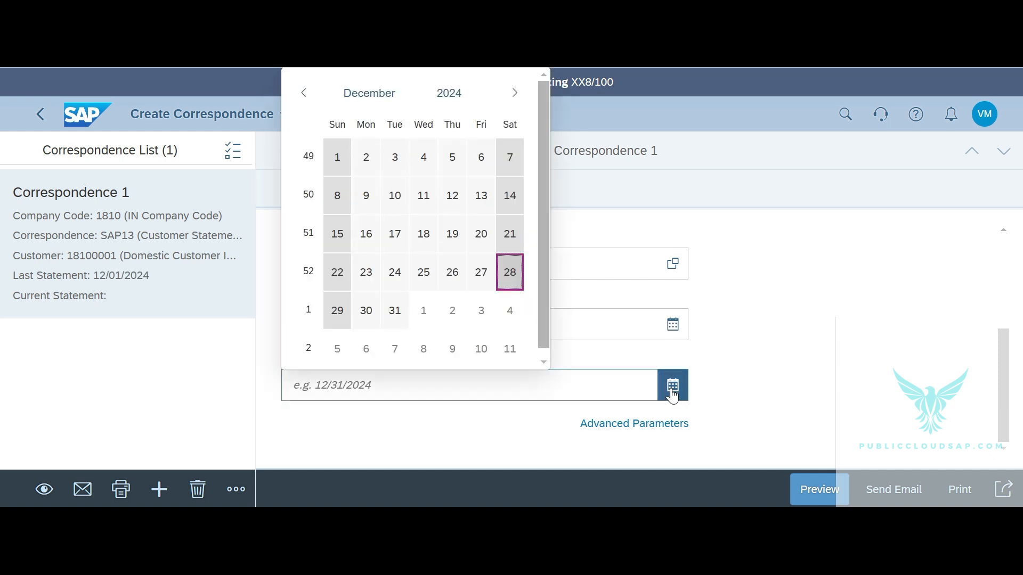
pyautogui.click(509, 273)
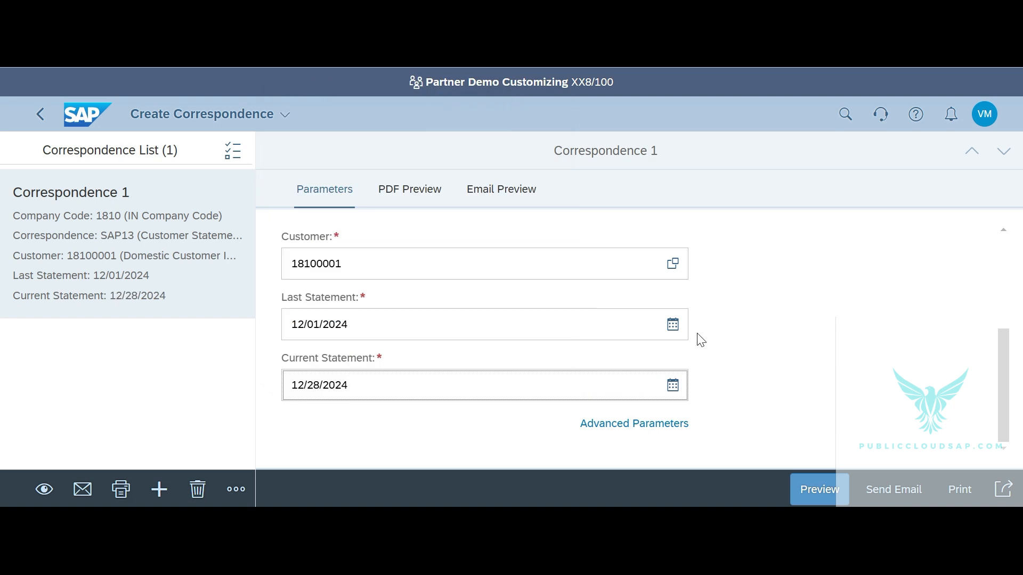
# Preview the customer statement, examine its clearing procedures and open items, and return to the home page
pyautogui.click(808, 491)
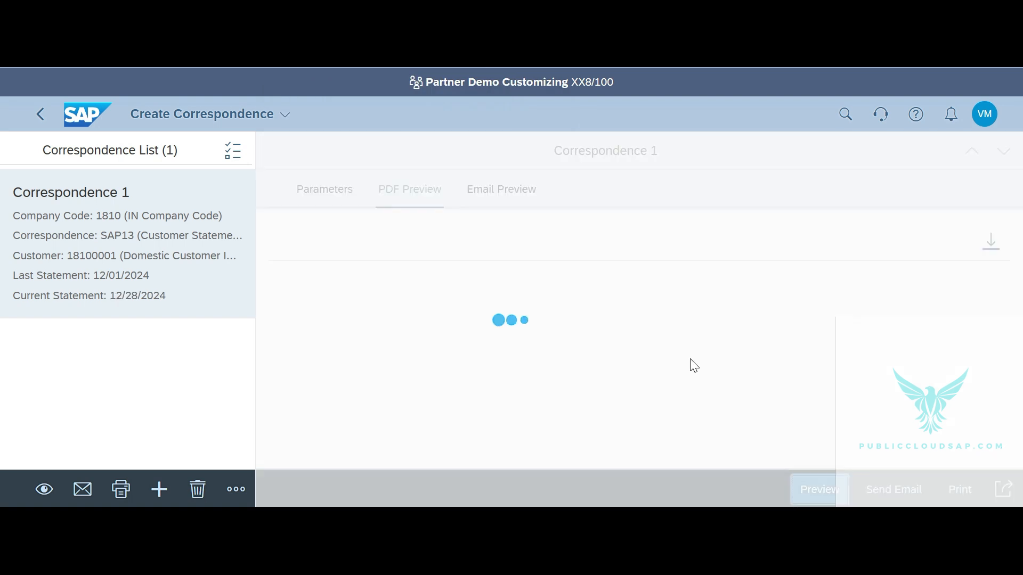
pyautogui.scroll(-1, 717, 388)
pyautogui.scroll(-5, 719, 388)
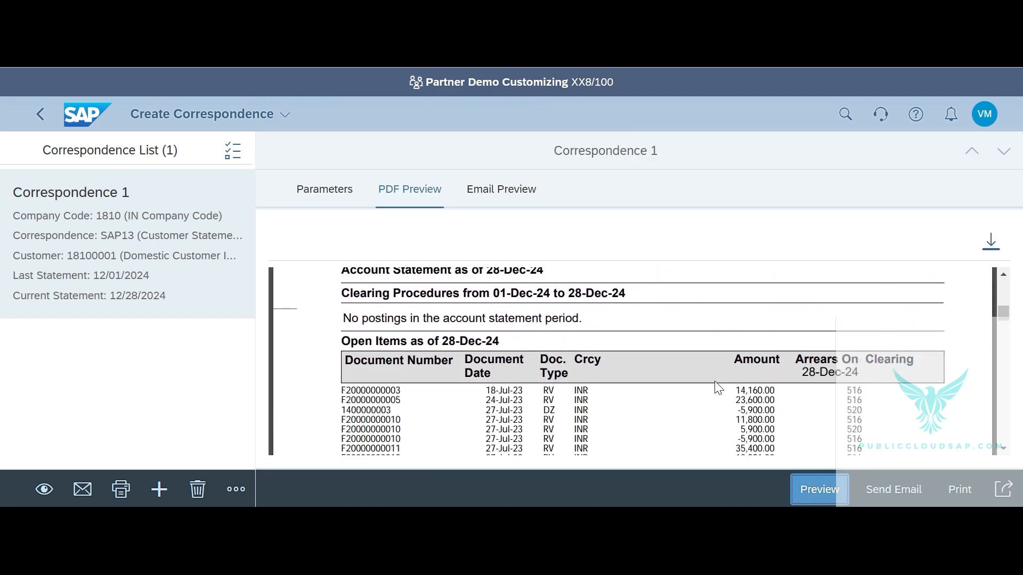
pyautogui.scroll(-1, 718, 388)
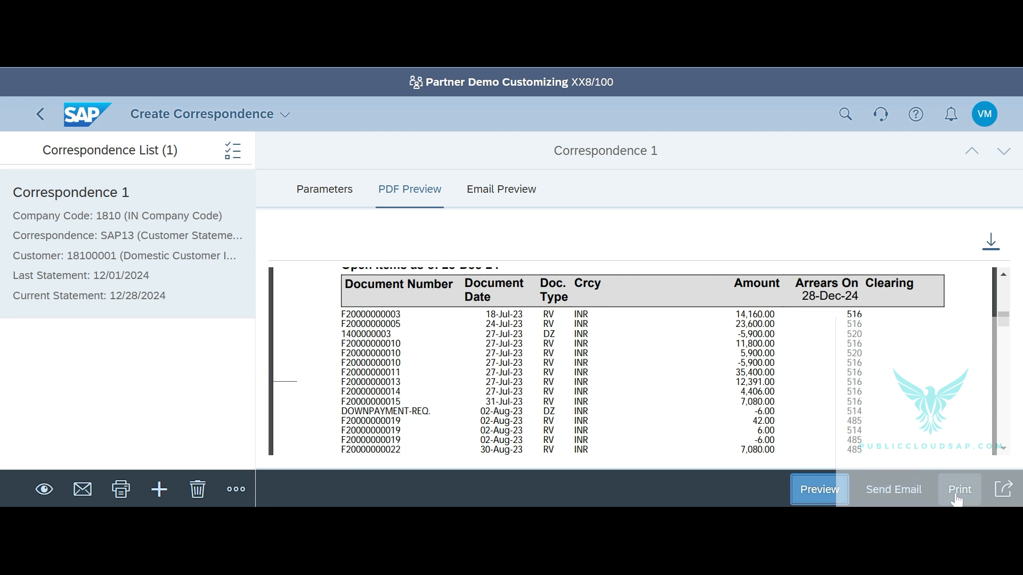
pyautogui.click(35, 114)
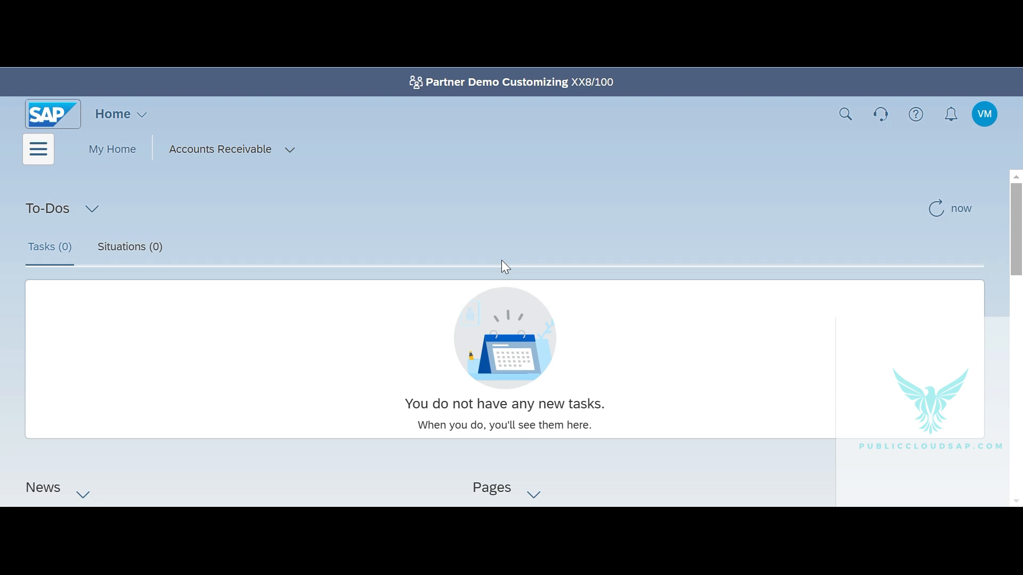
# Reopen the Create Correspondence app and select the correspondence type SAP09 (Internal Document - Entry View)
pyautogui.click(846, 114)
pyautogui.write('cro')
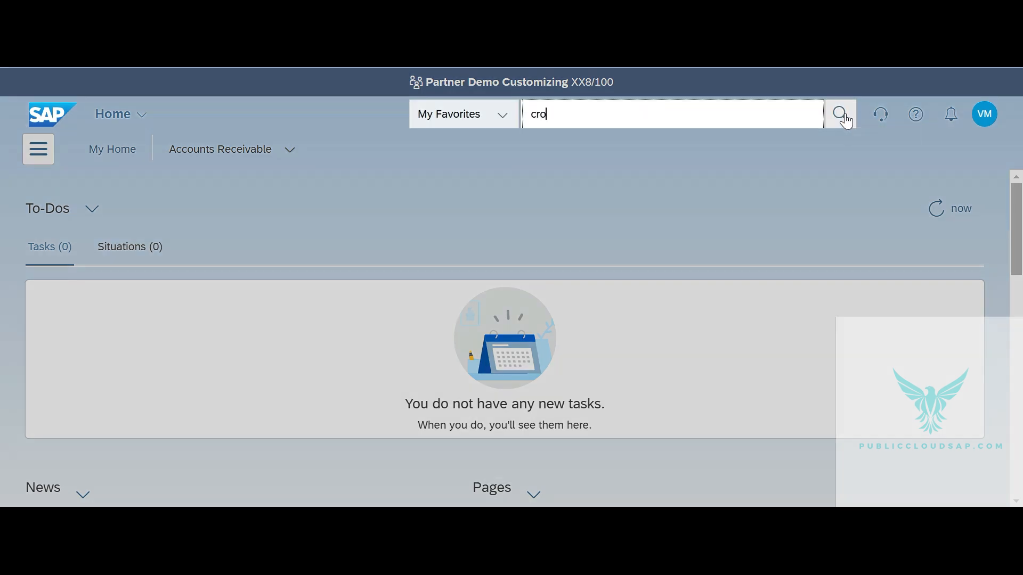
pyautogui.click(721, 254)
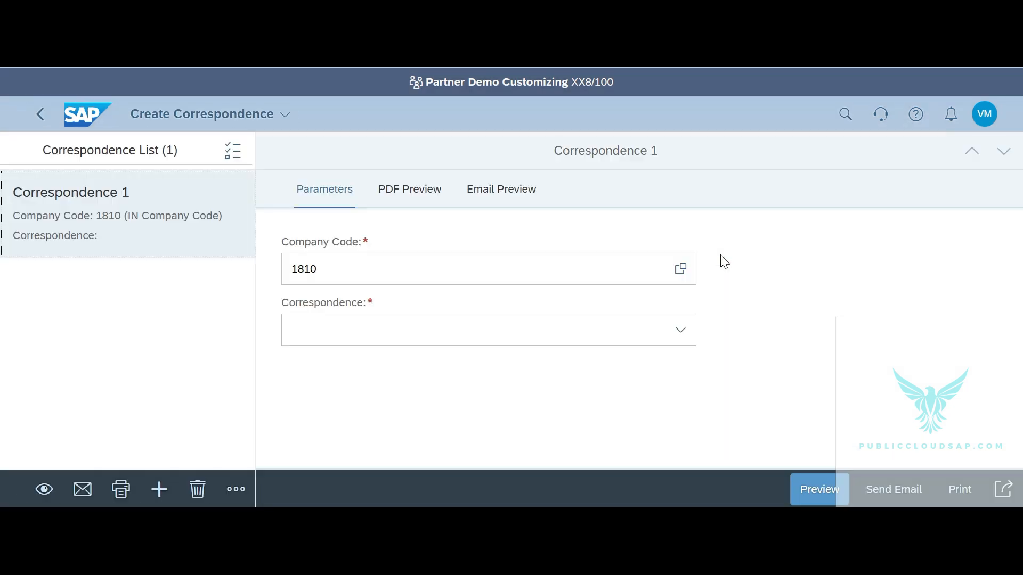
pyautogui.click(687, 339)
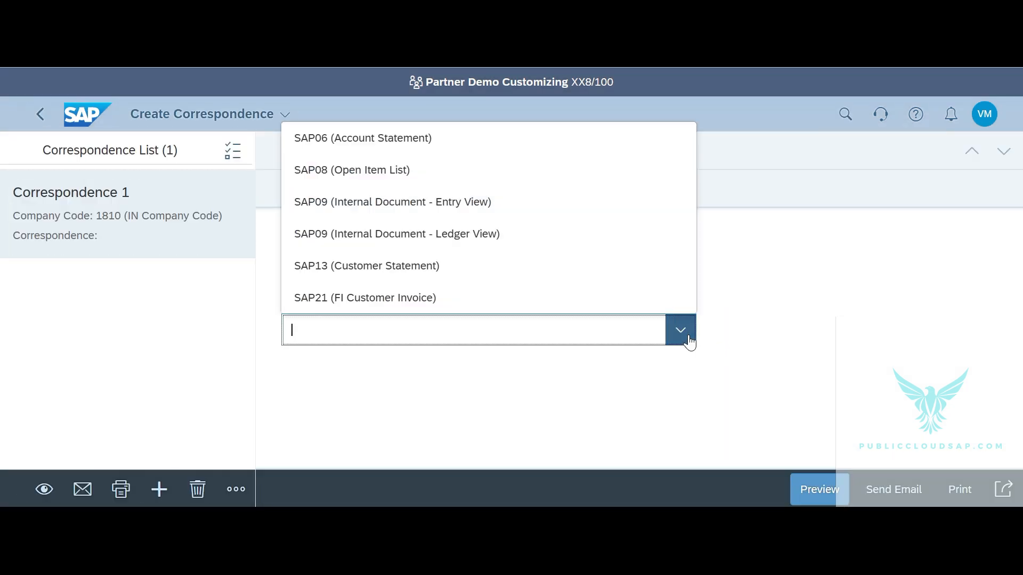
pyautogui.click(499, 217)
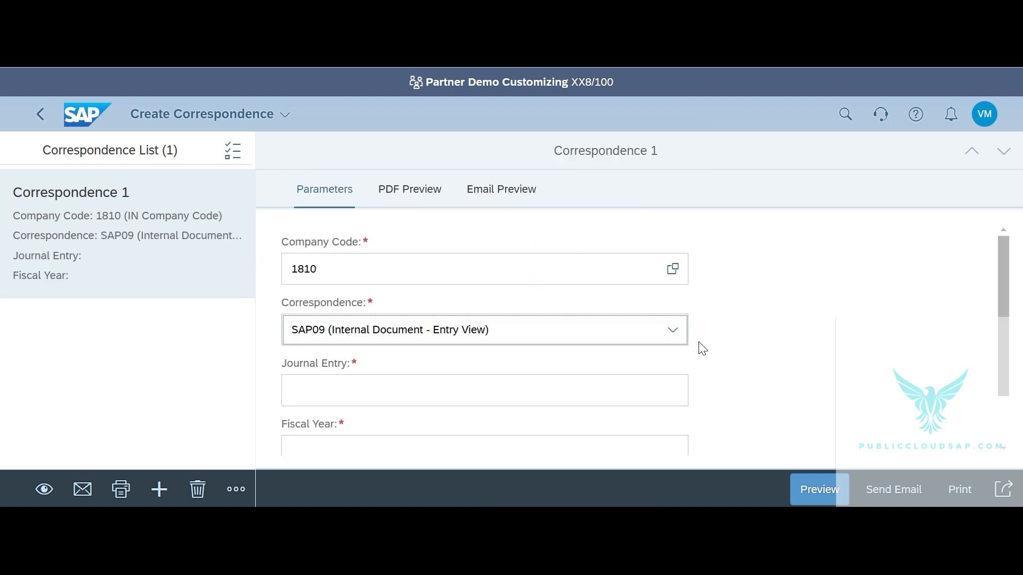
pyautogui.click(611, 397)
pyautogui.hotkey('ctrl', 'v')
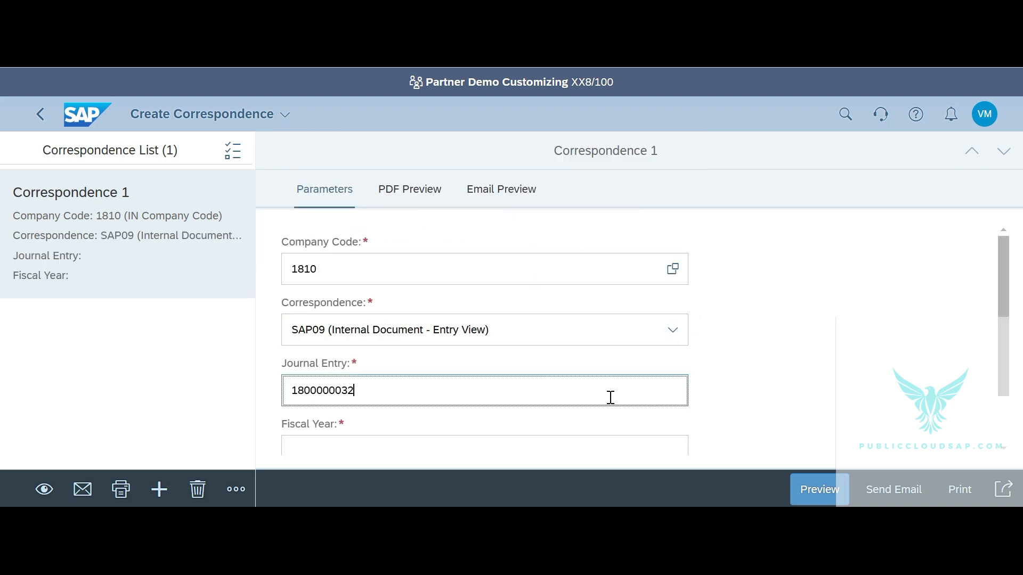
pyautogui.scroll(-2, 611, 397)
pyautogui.click(533, 392)
pyautogui.write('2024')
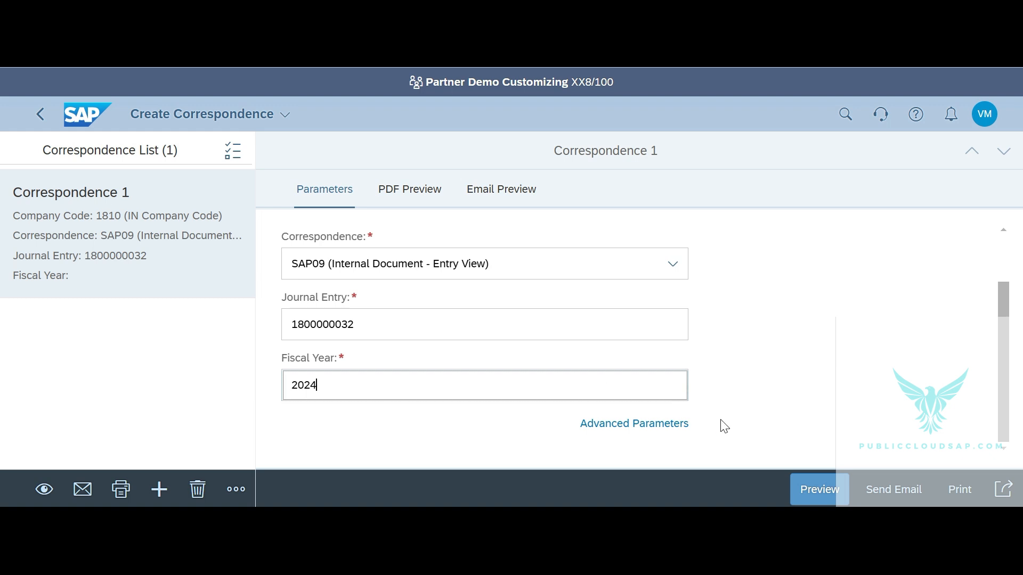
# Preview the internal document, examine its header data and line item details, and return to the home page
pyautogui.click(804, 490)
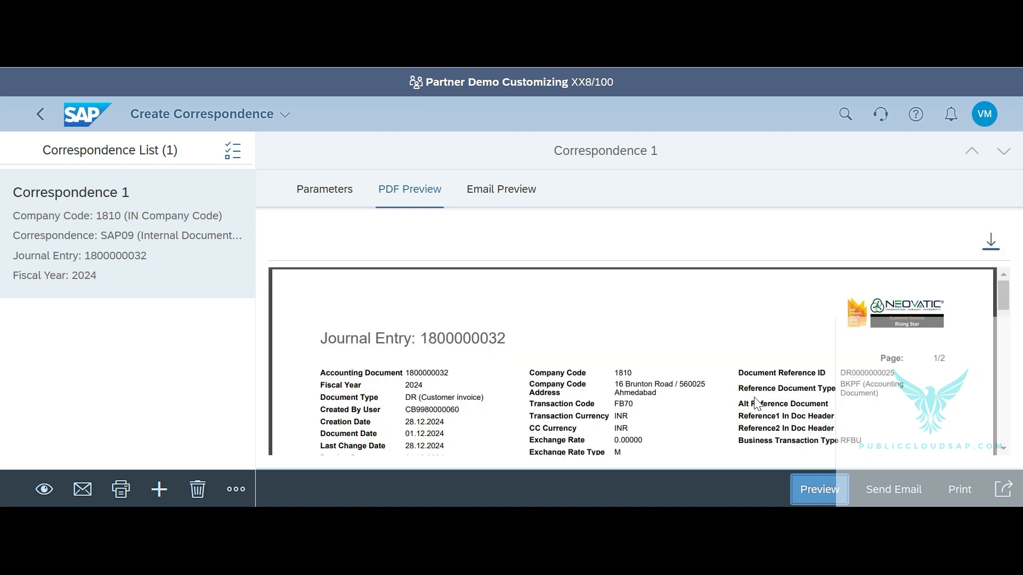
pyautogui.scroll(-2, 757, 403)
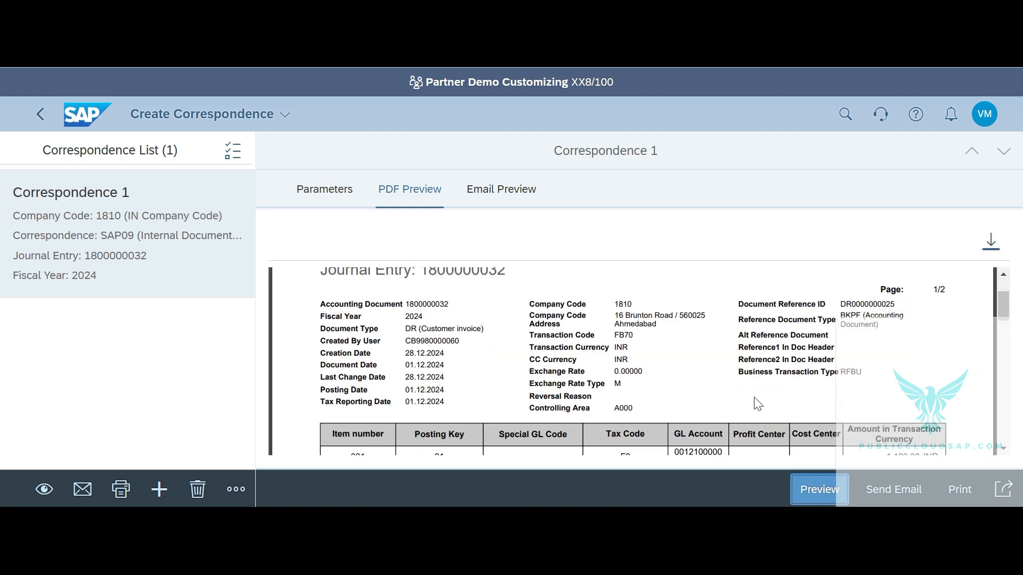
pyautogui.scroll(-2, 757, 404)
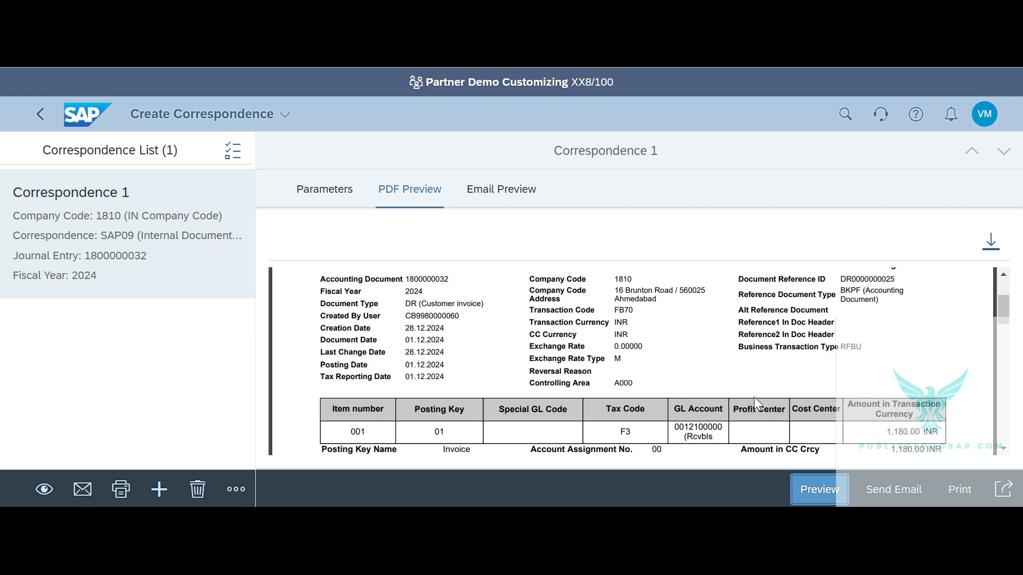
pyautogui.scroll(-2, 756, 403)
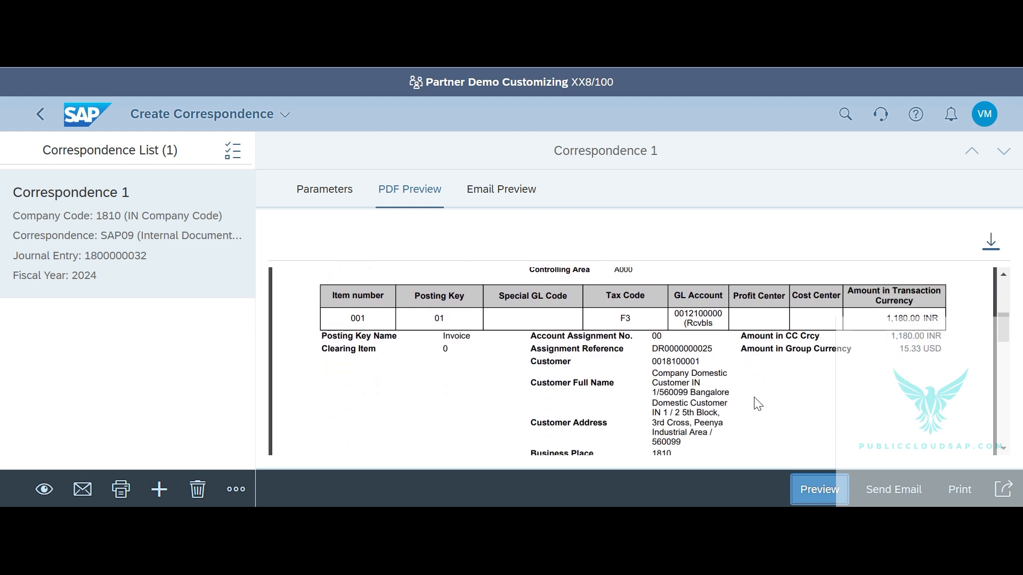
pyautogui.scroll(-1, 756, 403)
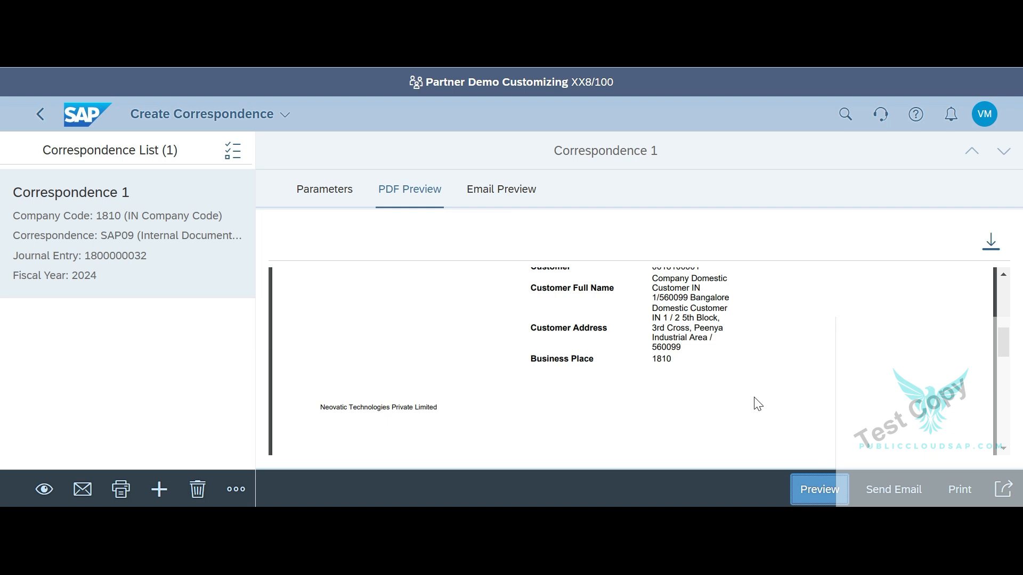
pyautogui.click(87, 120)
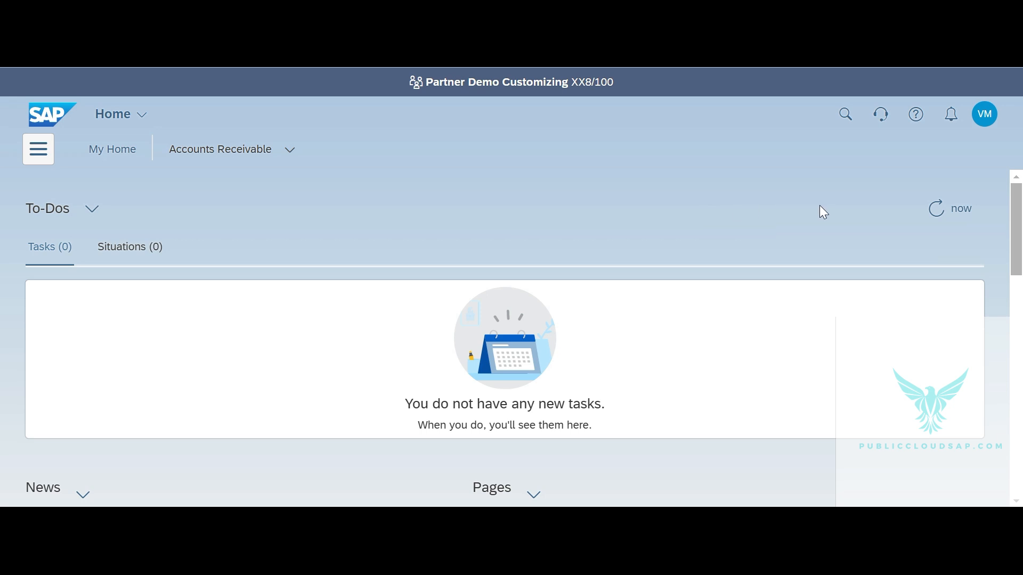
# Search for "manage journal entries" and open the Manage Journal Entries app
pyautogui.click(843, 121)
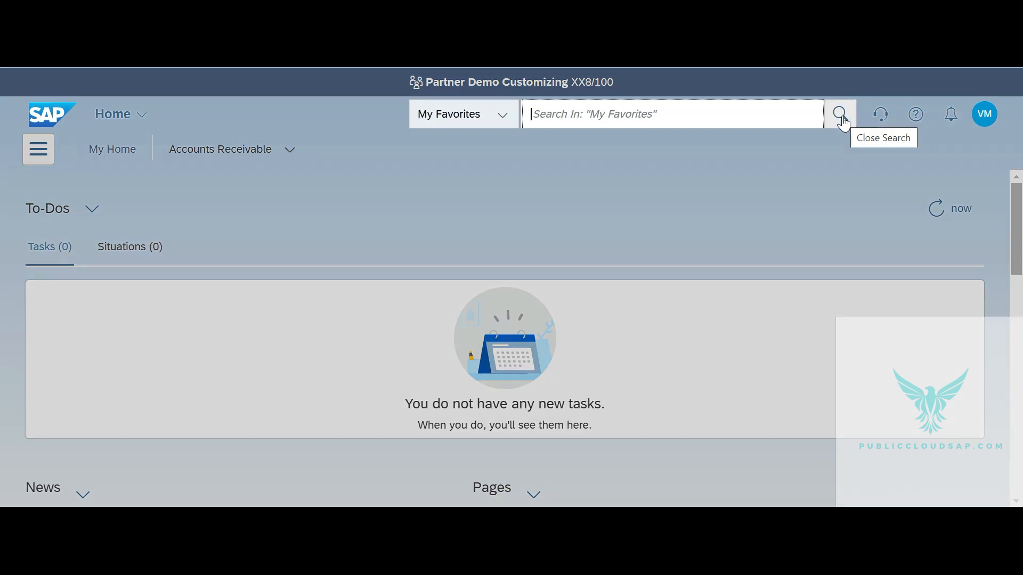
pyautogui.write('manag')
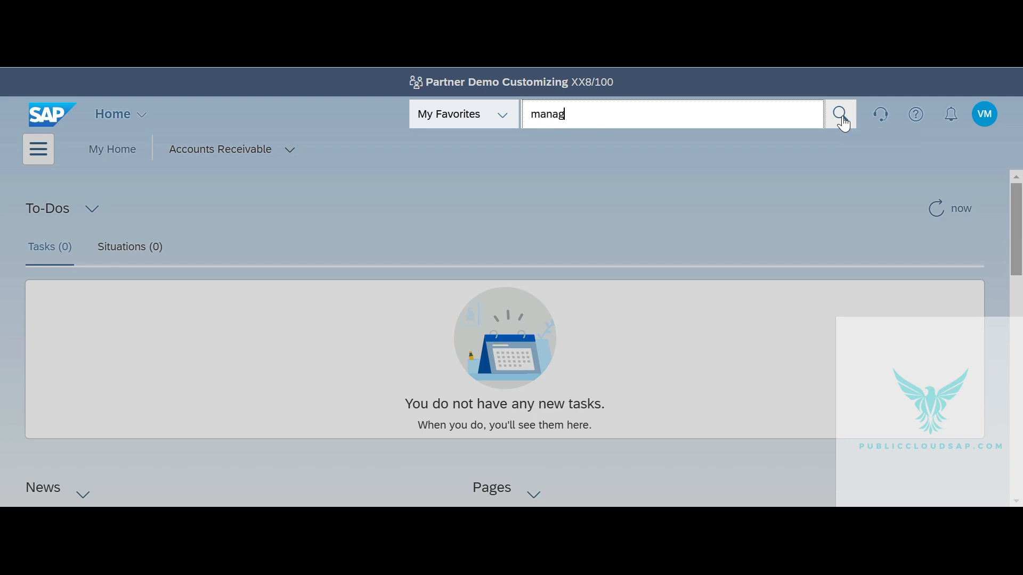
pyautogui.write('e journal ent')
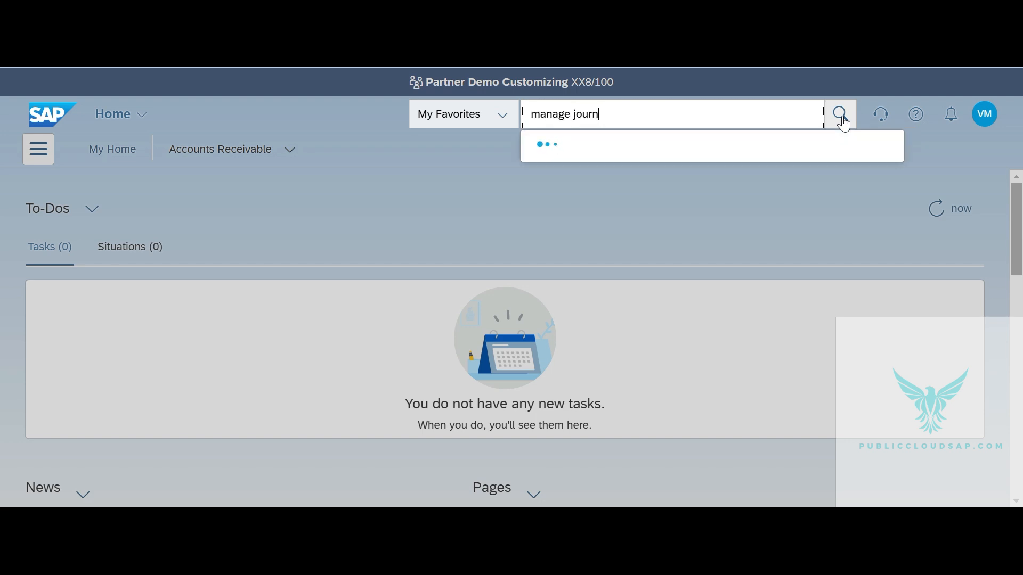
pyautogui.write('ries')
pyautogui.click(777, 247)
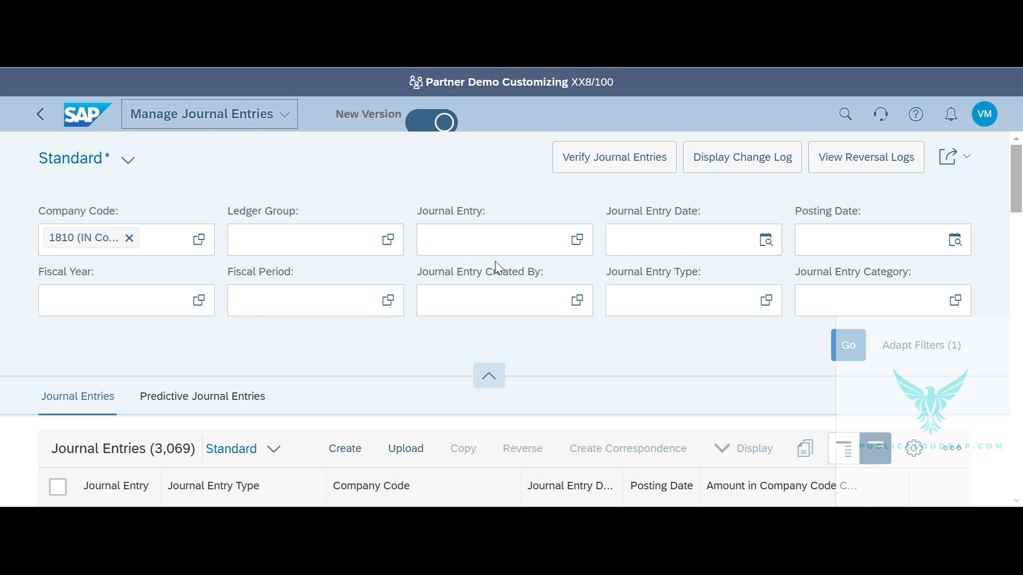
# Filter the journal entries of company code 1810 by the journal entry date 12/01/2024 and list the results
pyautogui.click(766, 254)
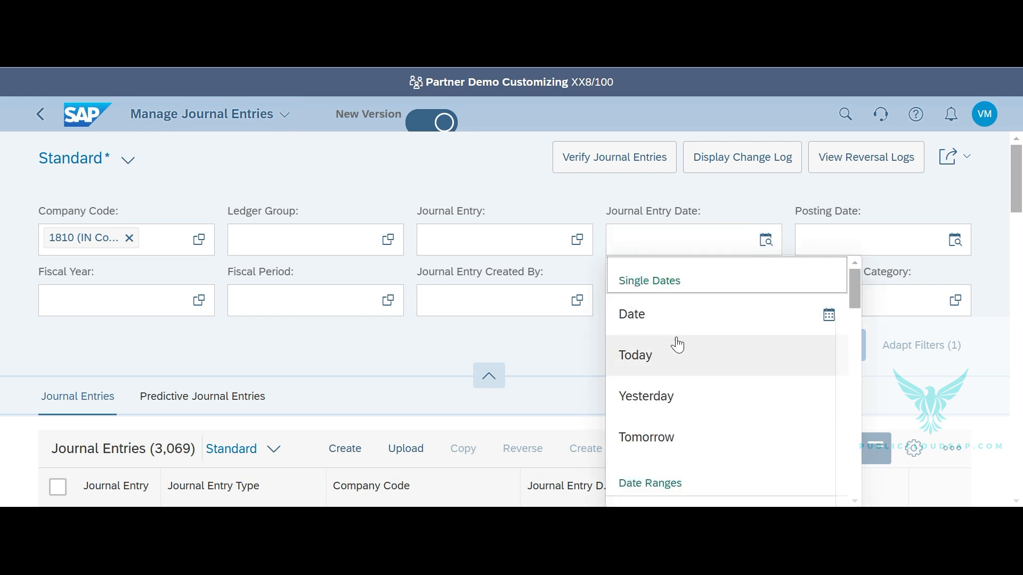
pyautogui.click(658, 324)
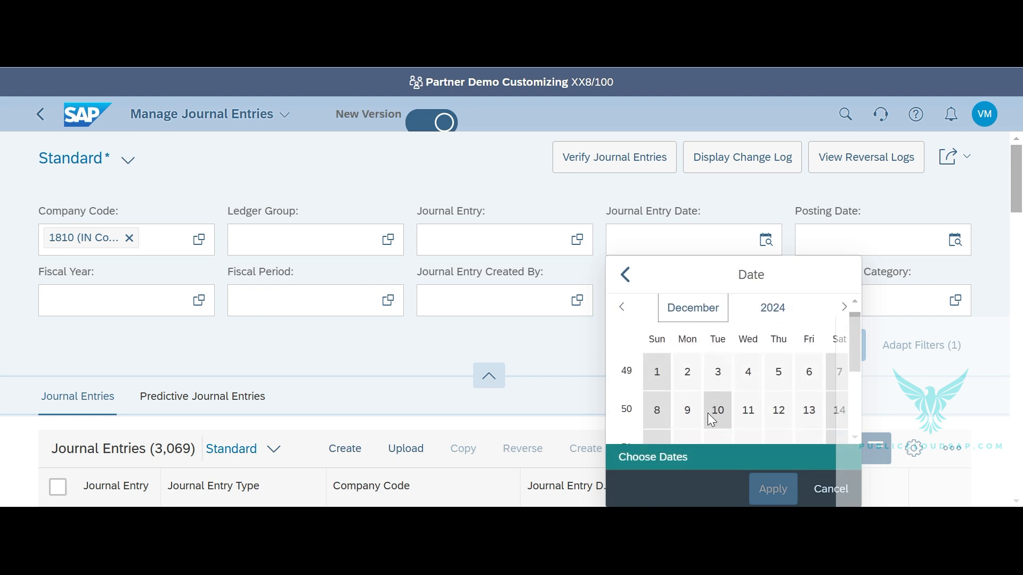
pyautogui.click(658, 376)
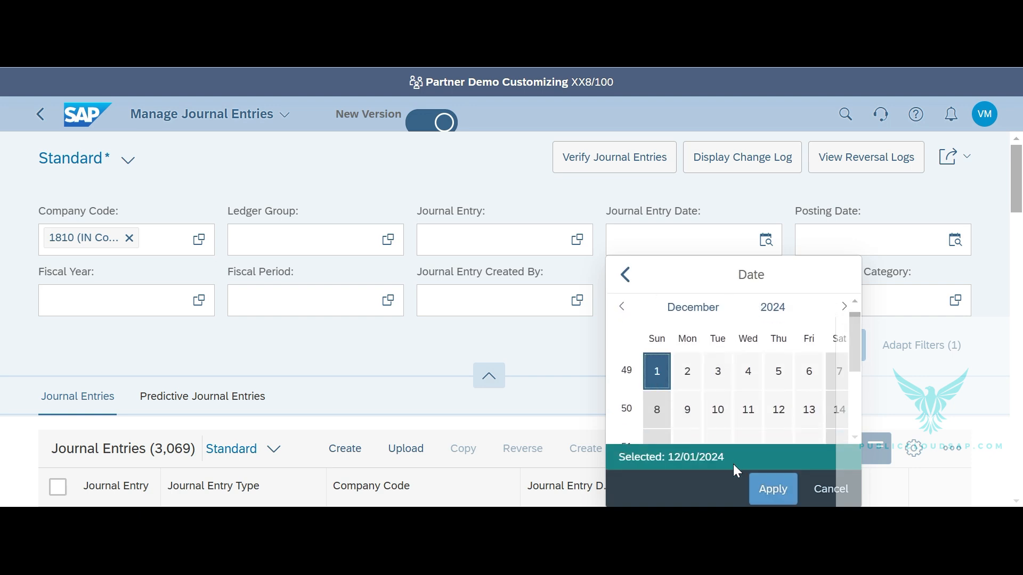
pyautogui.click(760, 490)
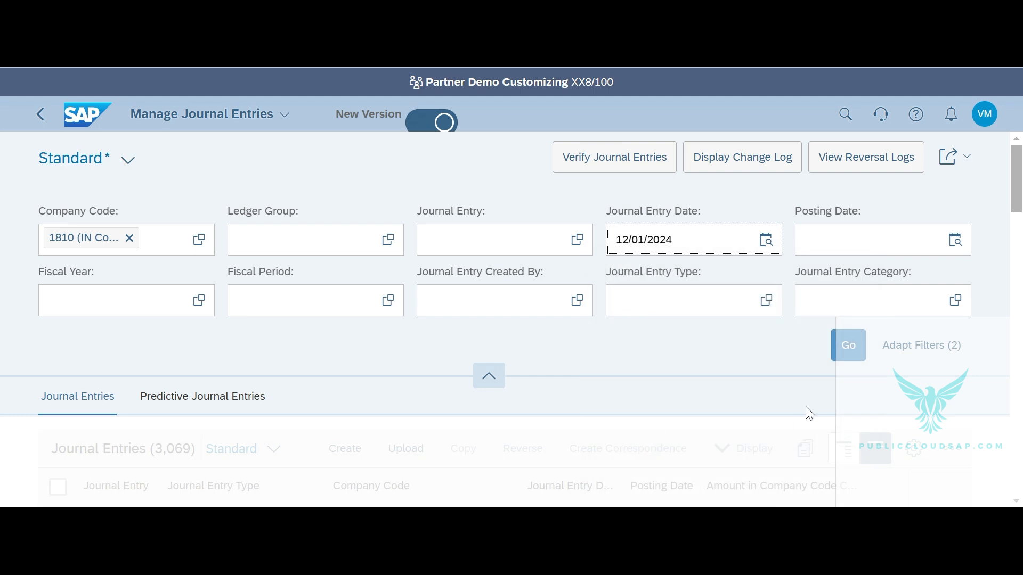
pyautogui.click(847, 347)
pyautogui.scroll(-1, 655, 382)
pyautogui.scroll(-1, 655, 384)
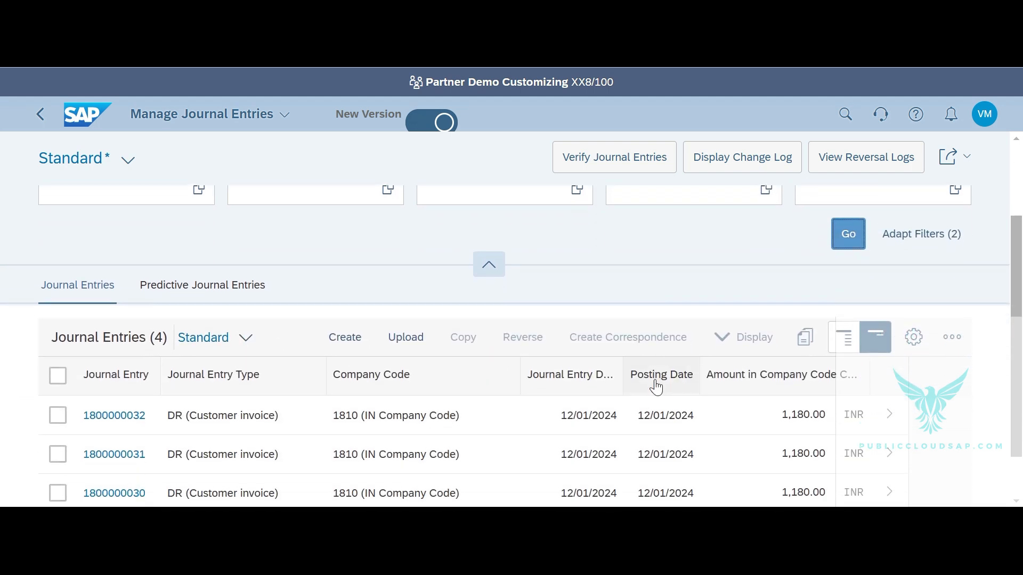
pyautogui.scroll(-1, 349, 450)
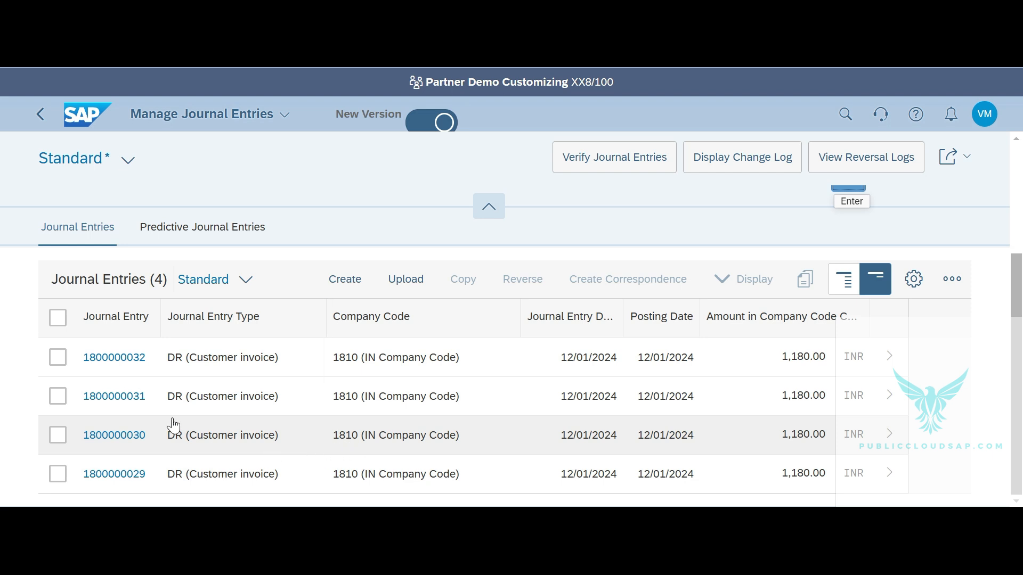
pyautogui.click(56, 361)
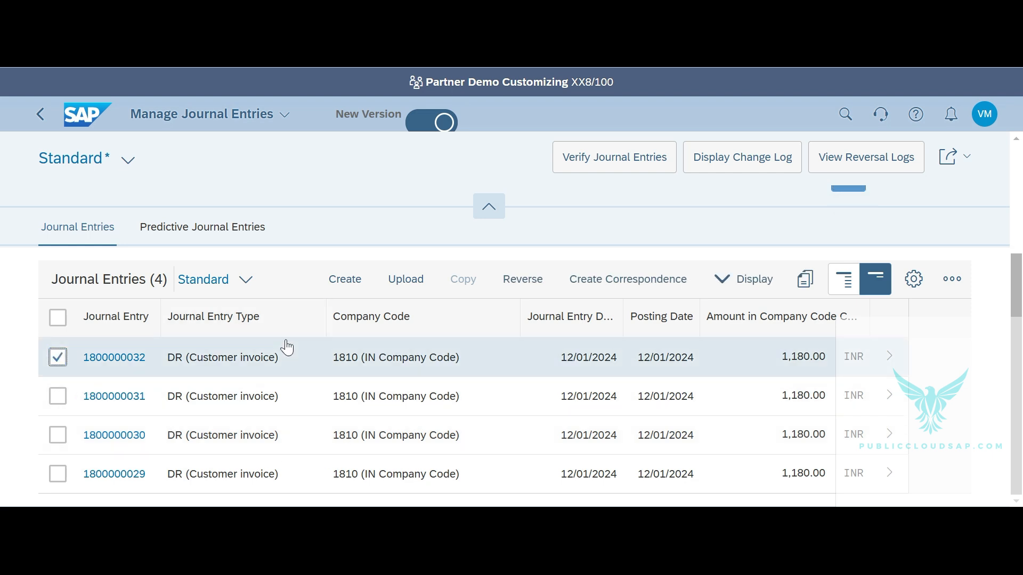
pyautogui.click(627, 288)
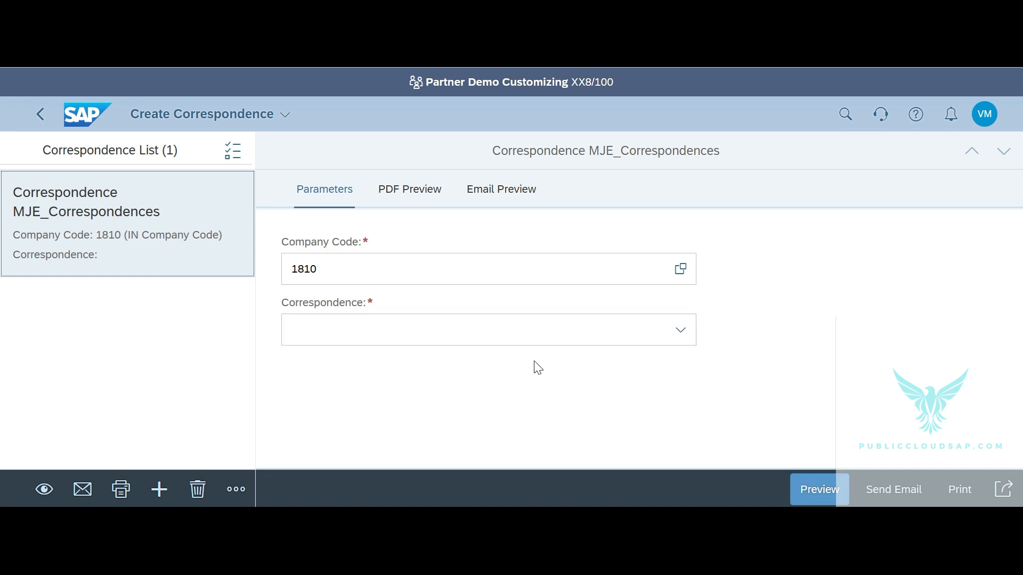
pyautogui.click(680, 331)
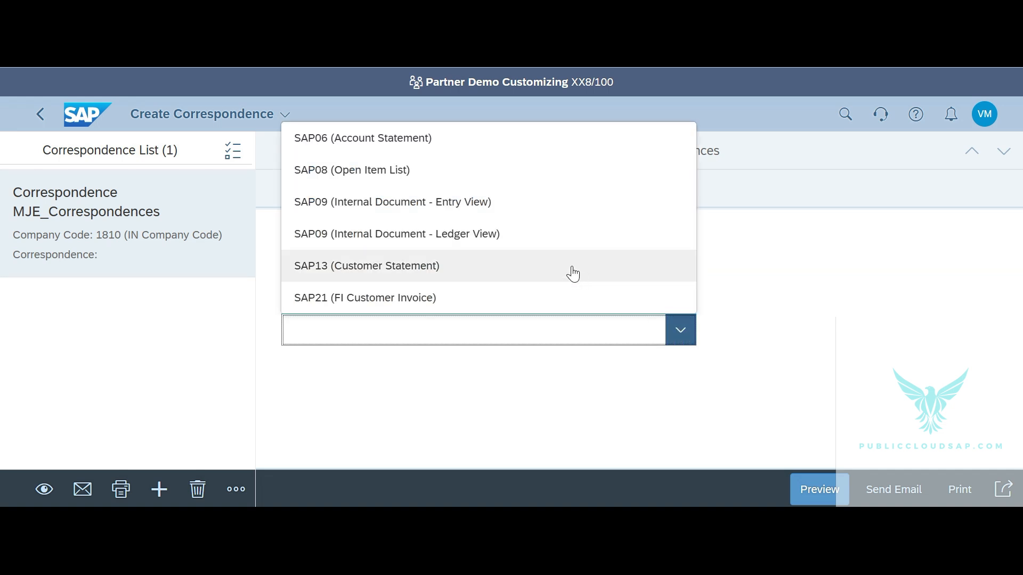
pyautogui.click(517, 215)
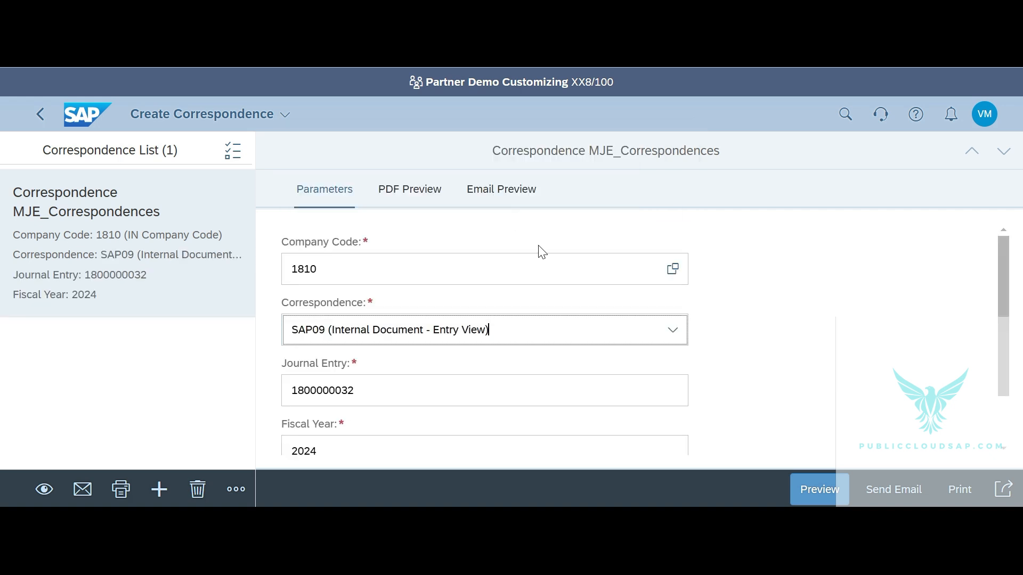
# Check the prefilled journal entry and fiscal year, then preview the internal document and read through its pages
pyautogui.scroll(-2, 772, 383)
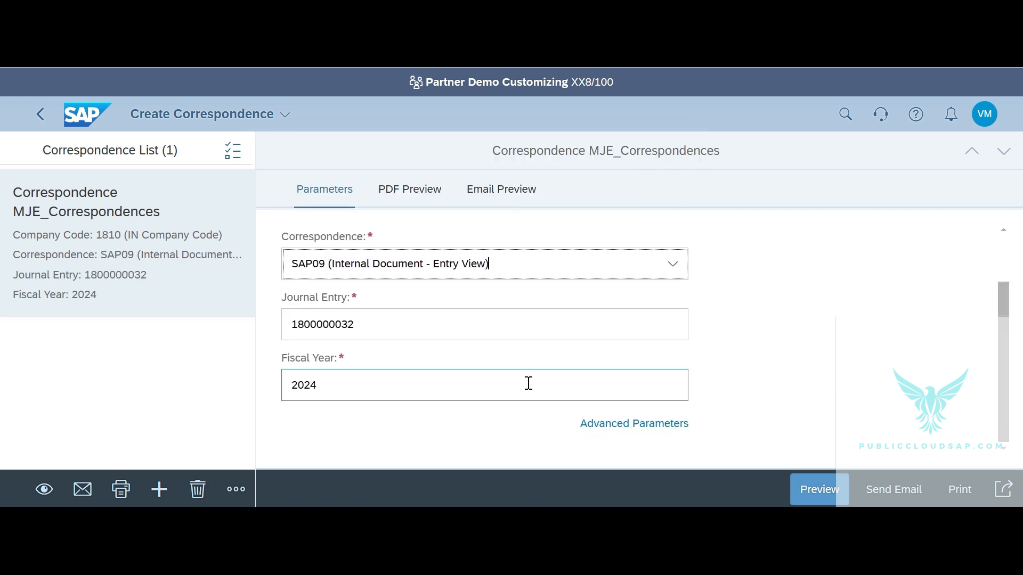
pyautogui.click(816, 497)
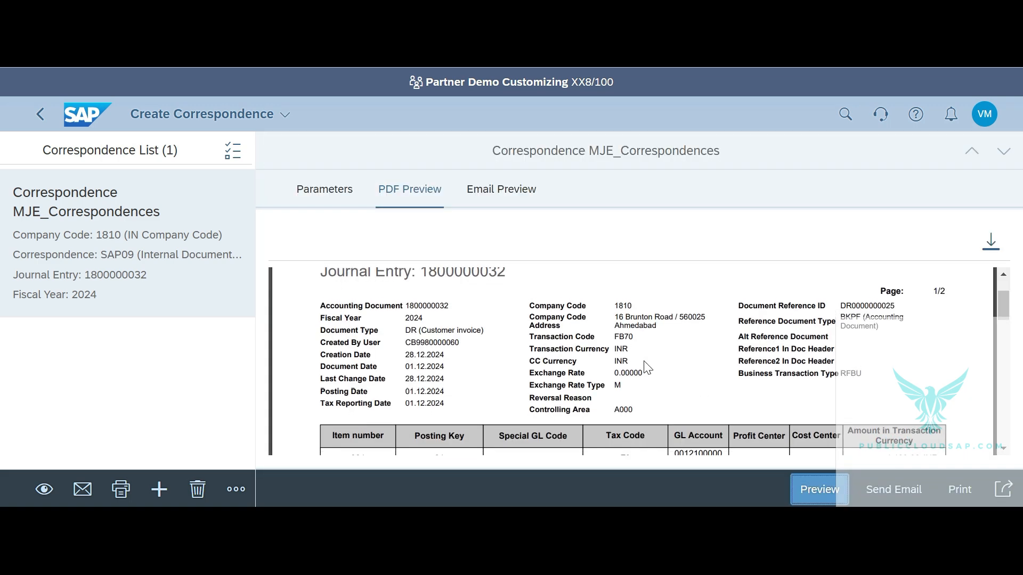
pyautogui.scroll(-3, 647, 368)
pyautogui.scroll(-10, 648, 368)
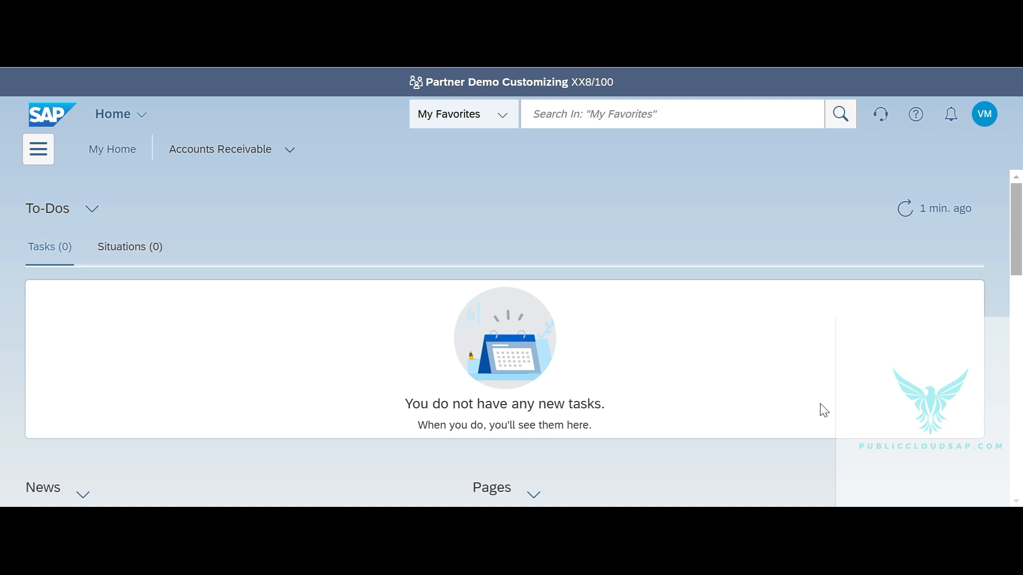
# Search for "display correspondence" and open the Display Correspondence History app
pyautogui.click(648, 115)
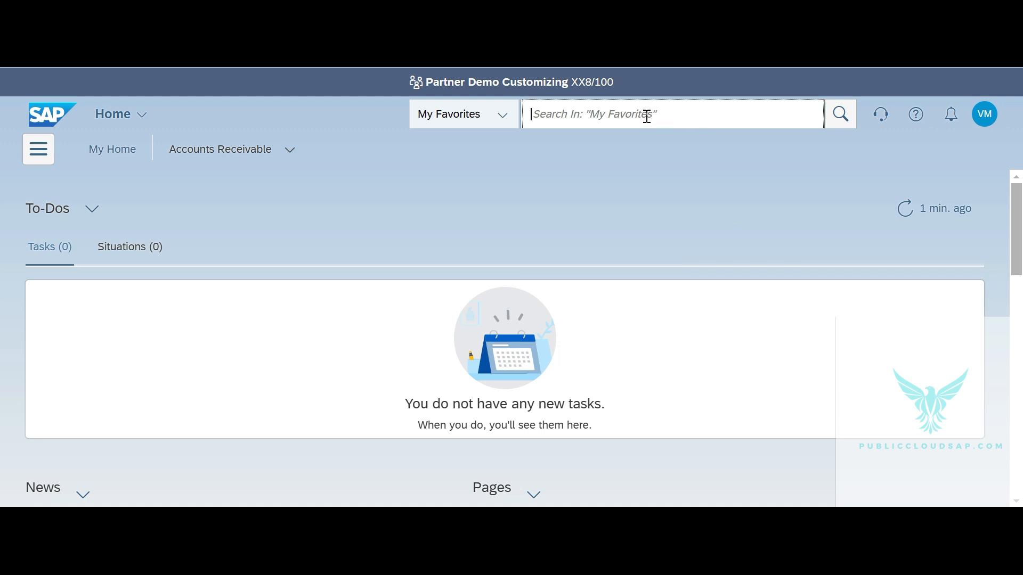
pyautogui.write('dis')
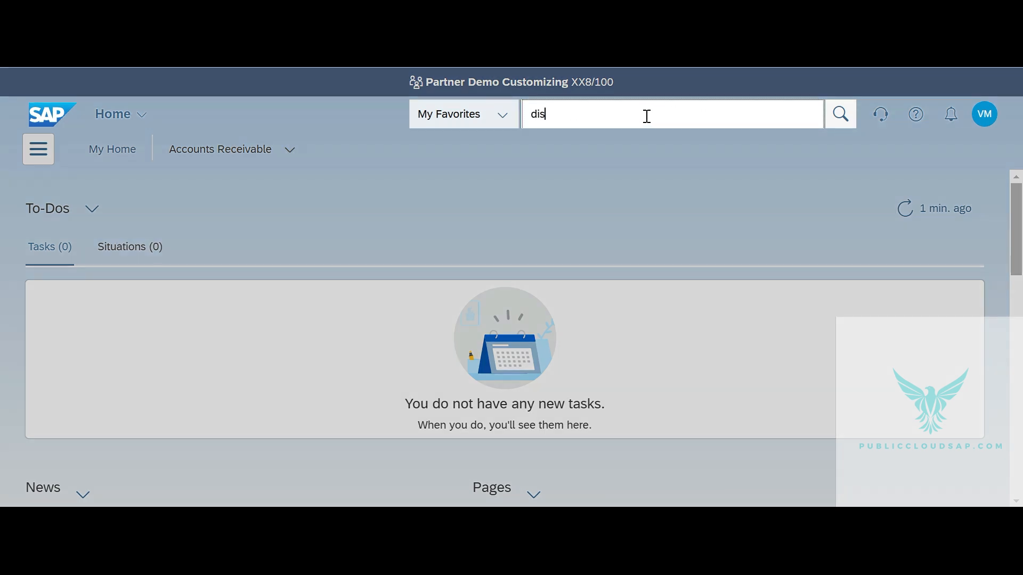
pyautogui.write('play correspo')
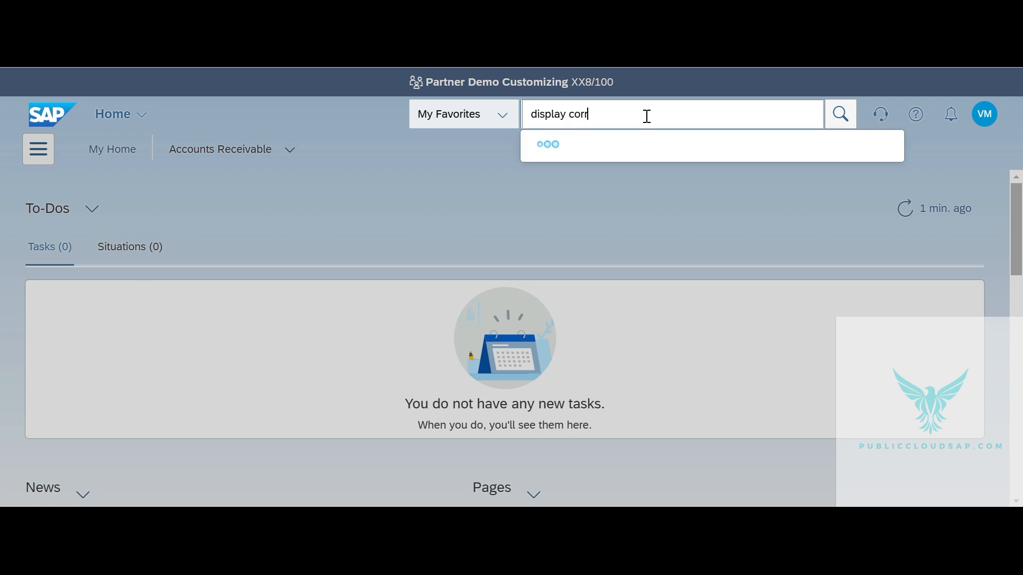
pyautogui.write('dence')
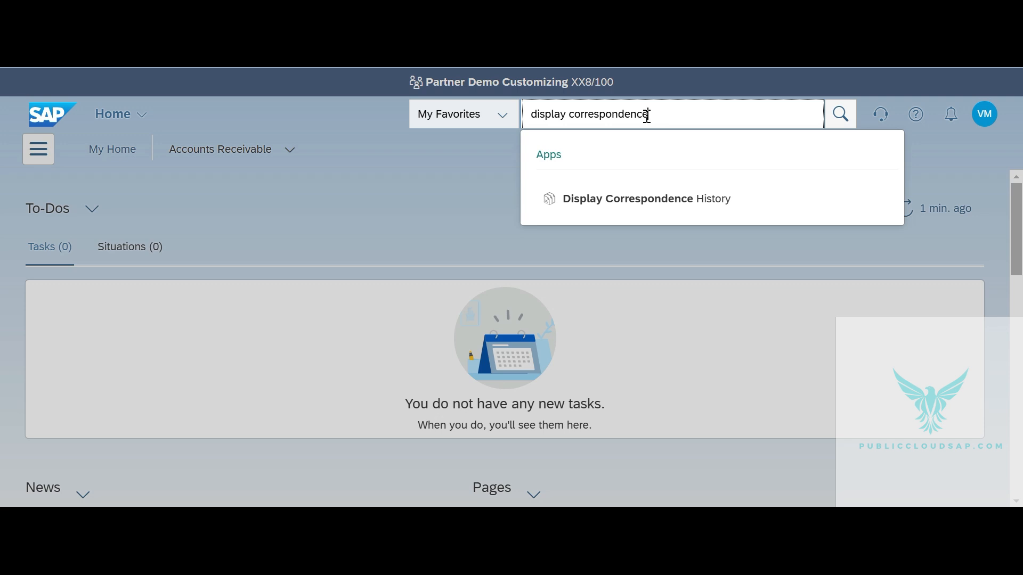
pyautogui.click(637, 199)
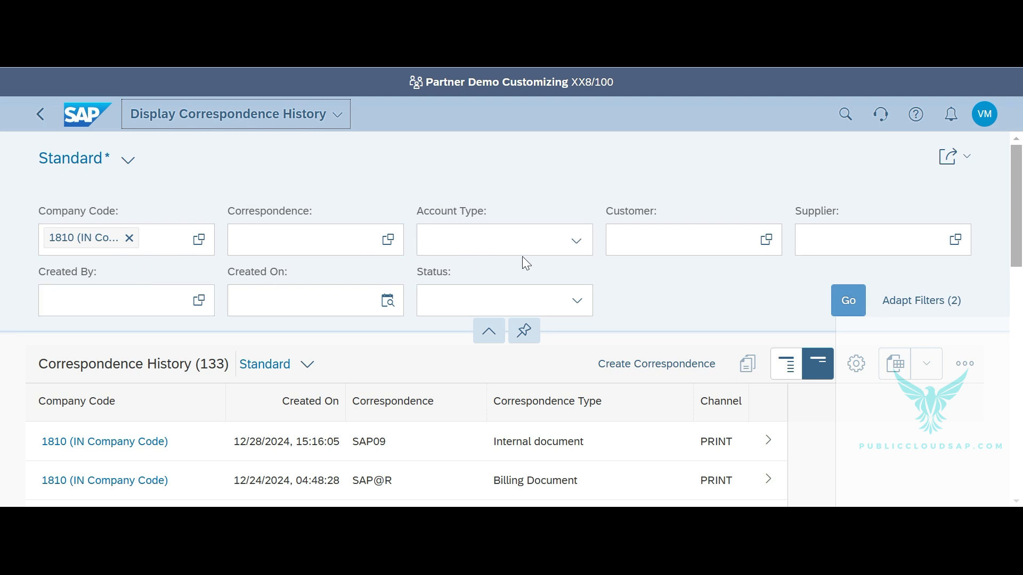
# Filter the correspondence history of company code 1810 by the customer Domestic Customer IN 1 and list the results
pyautogui.click(672, 244)
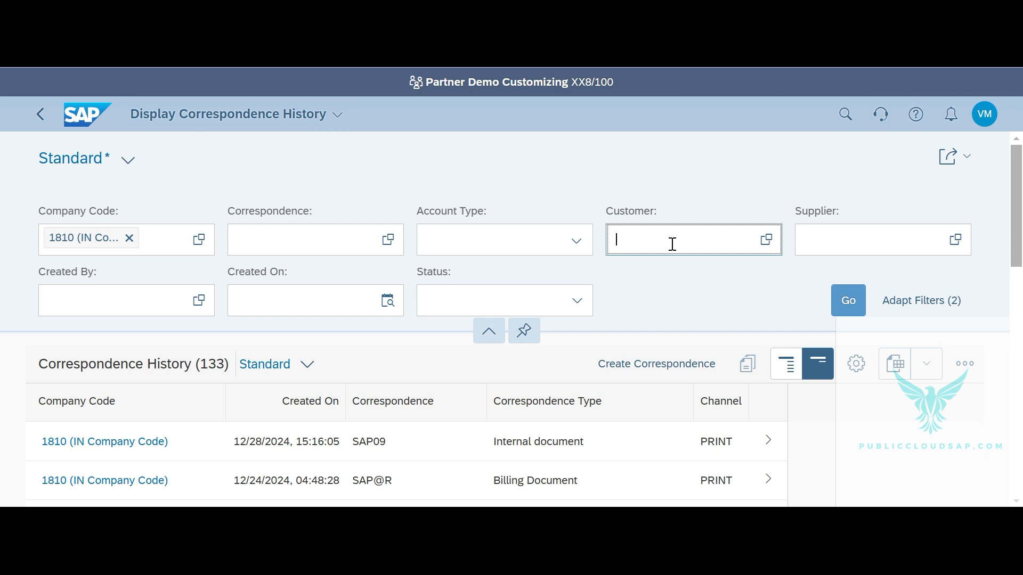
pyautogui.write('18100001')
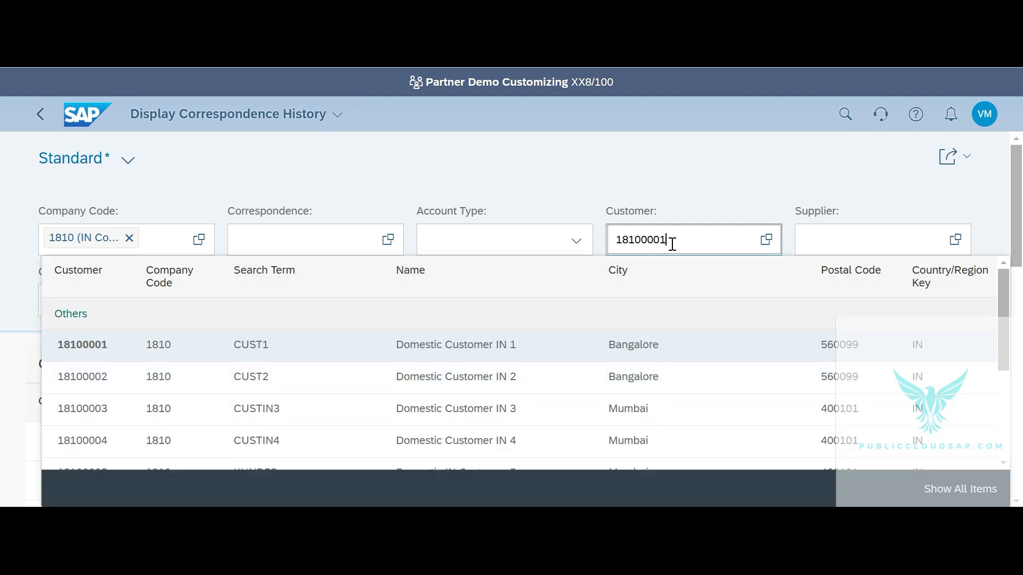
pyautogui.press('Return')
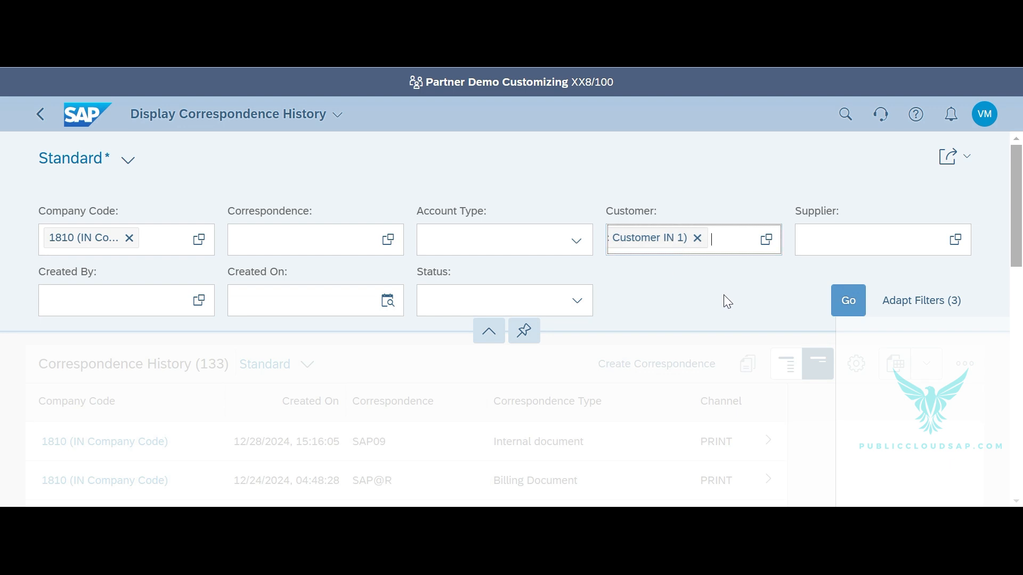
pyautogui.click(843, 312)
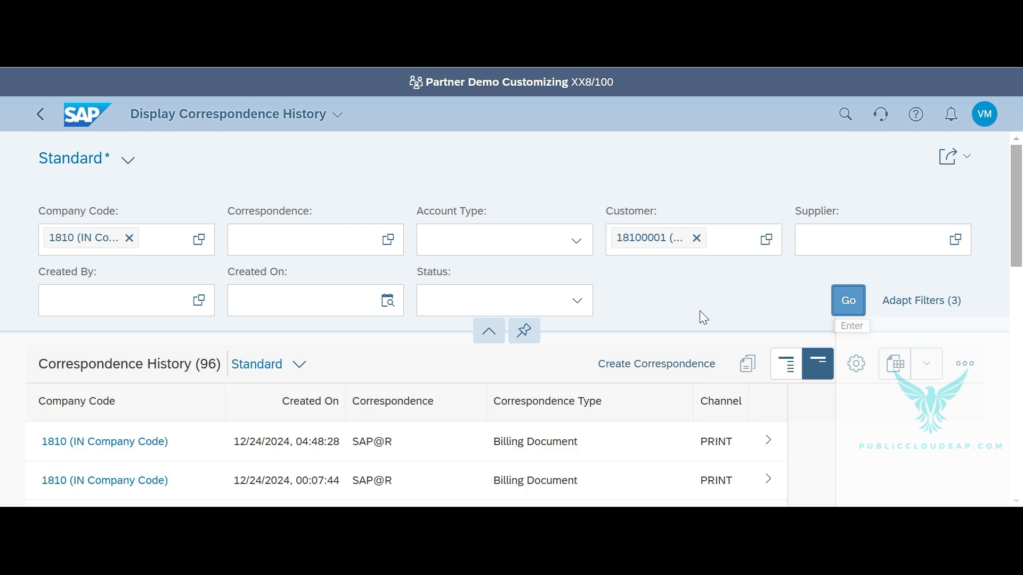
# Open the SAP@R billing document correspondence created on 12/24/2024 at 04:48:28 and read through its PDF preview
pyautogui.moveTo(1018, 213); pyautogui.dragTo(1019, 296)
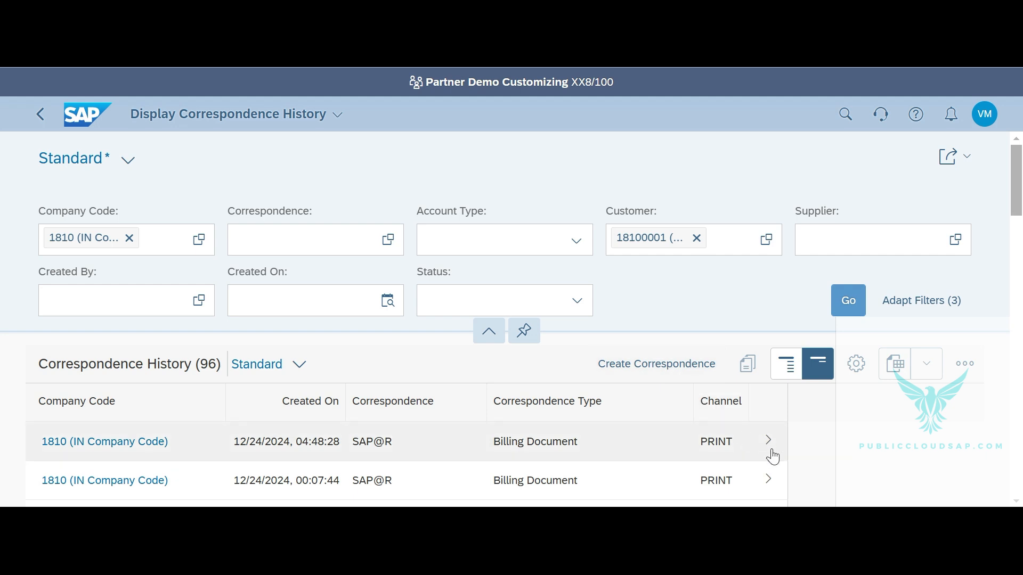
pyautogui.click(730, 451)
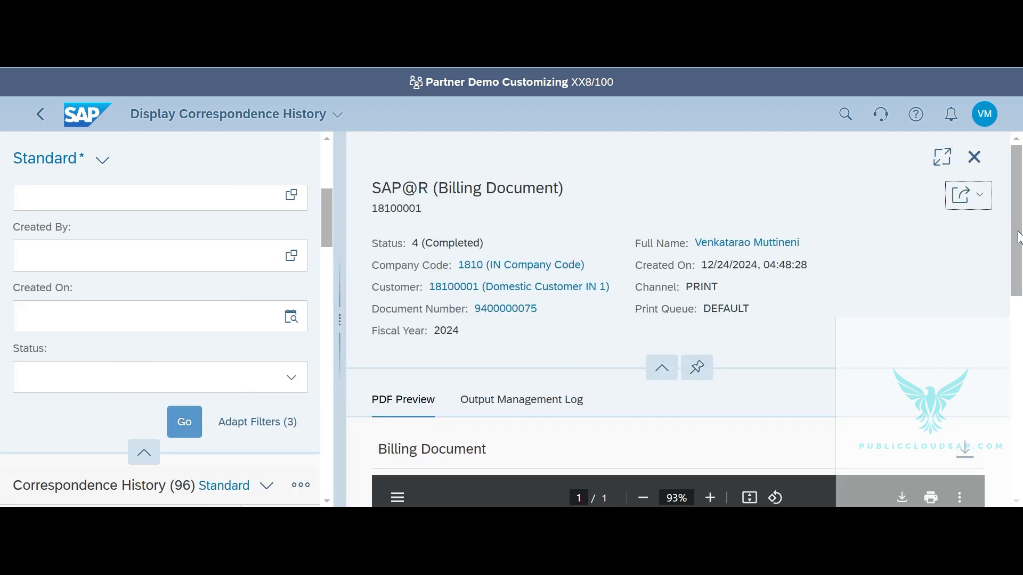
pyautogui.scroll(-5, 799, 429)
pyautogui.scroll(1, 799, 430)
pyautogui.scroll(-1, 799, 430)
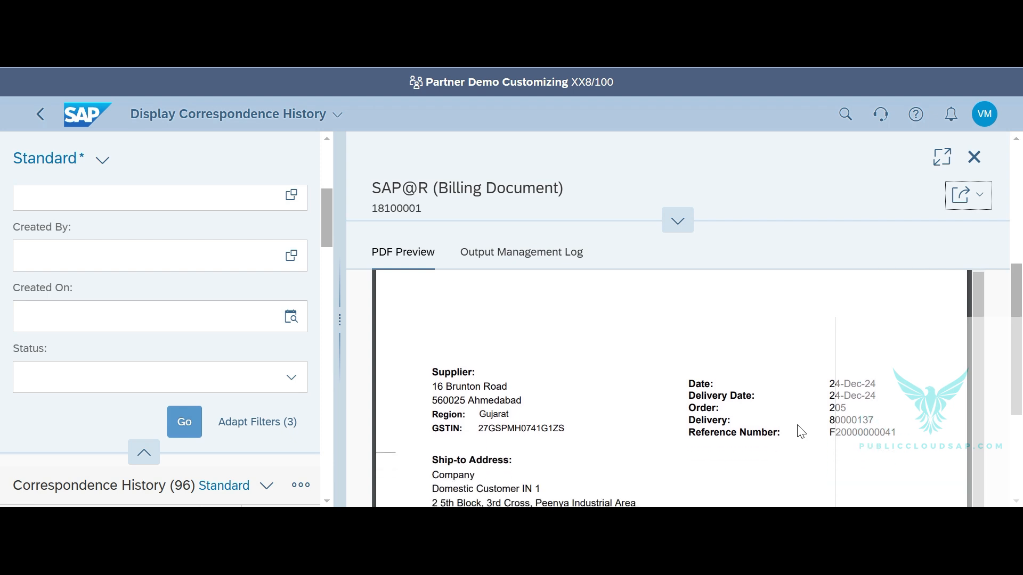
pyautogui.scroll(-5, 798, 427)
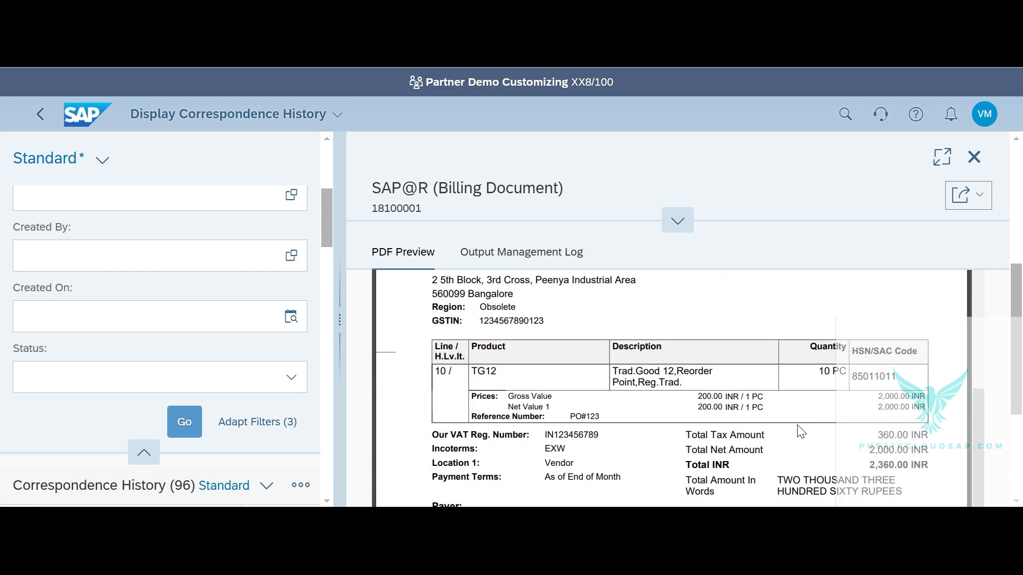
pyautogui.scroll(-1, 801, 432)
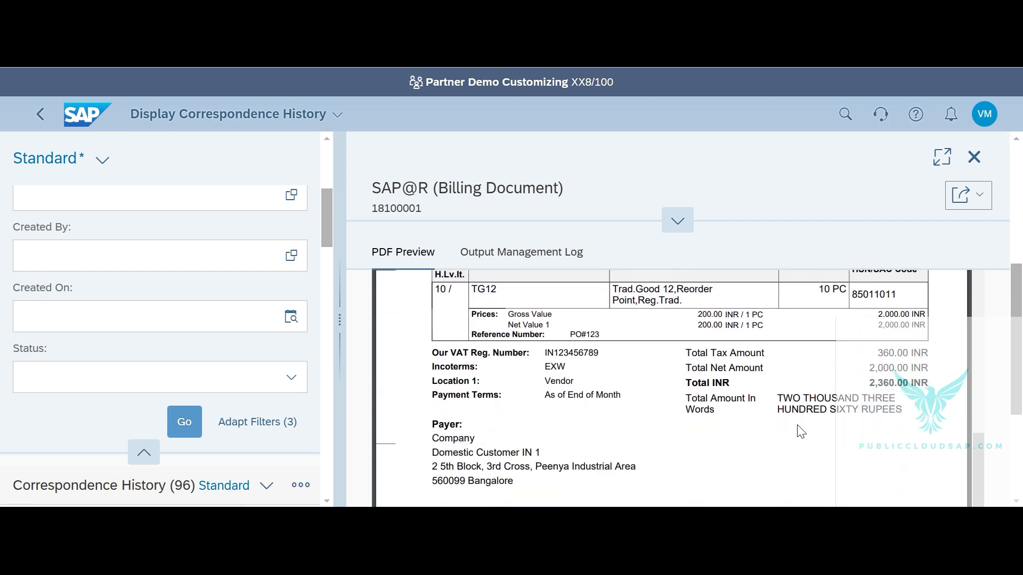
pyautogui.scroll(-5, 801, 432)
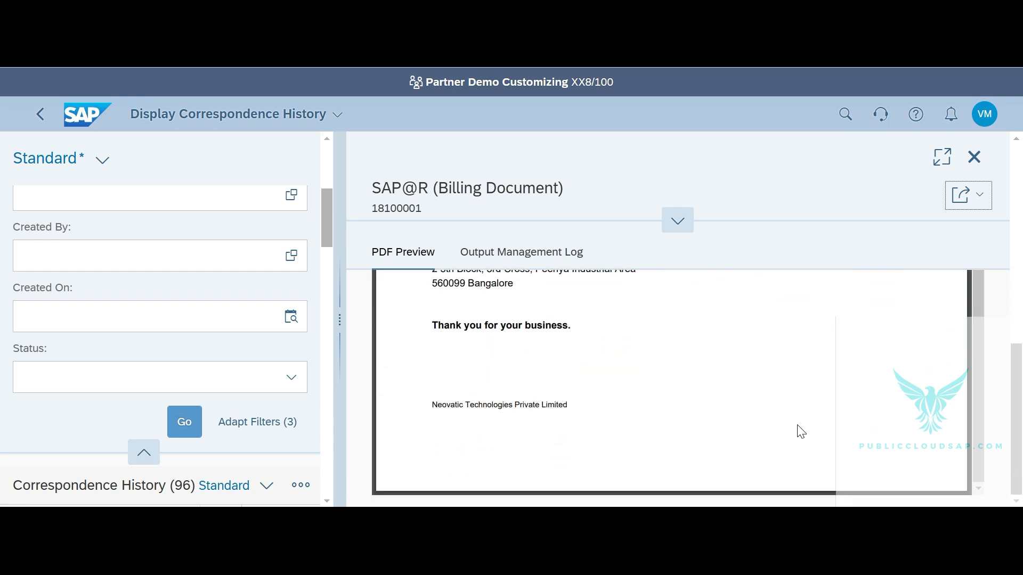
pyautogui.scroll(8, 801, 432)
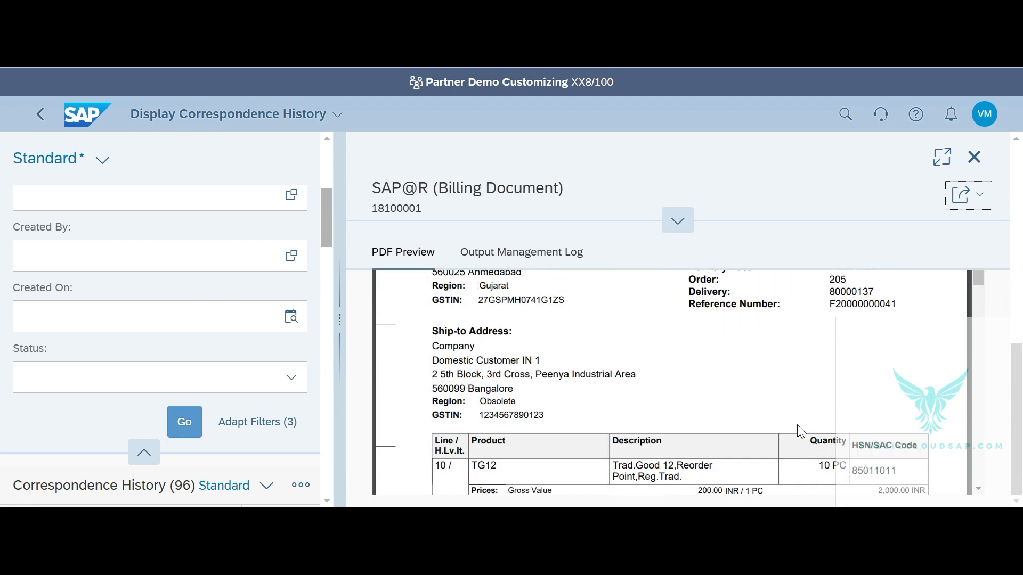
pyautogui.scroll(2, 797, 427)
# Display the message log of output item 1 in the Output Management Log and restrict it to the information messages
pyautogui.click(548, 255)
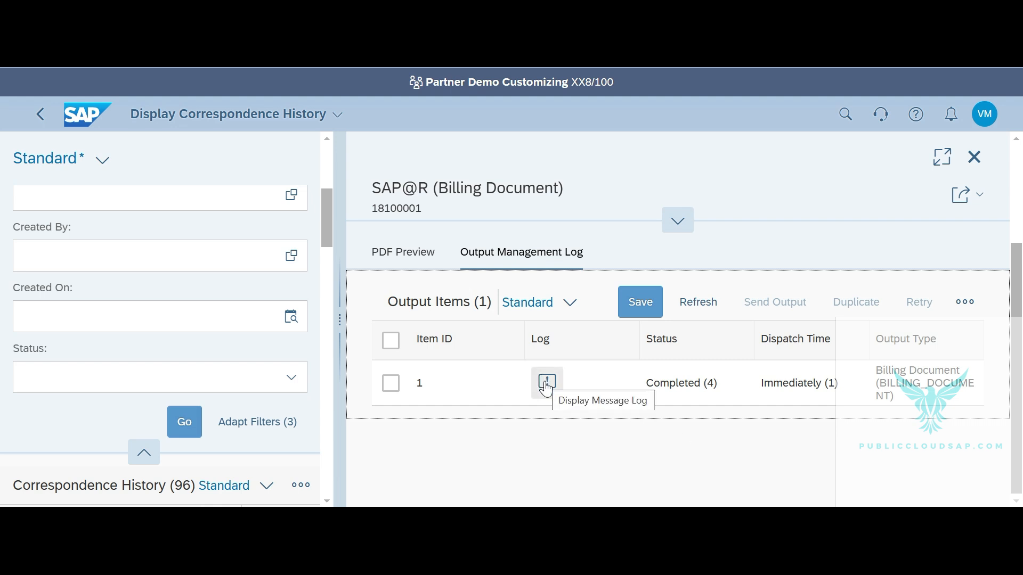
pyautogui.click(546, 389)
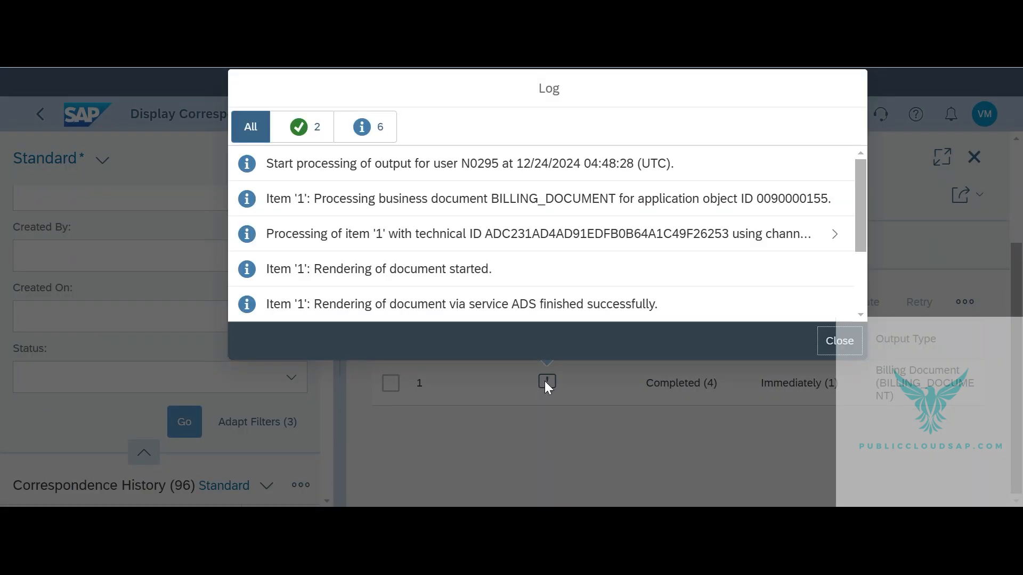
pyautogui.scroll(-2, 452, 252)
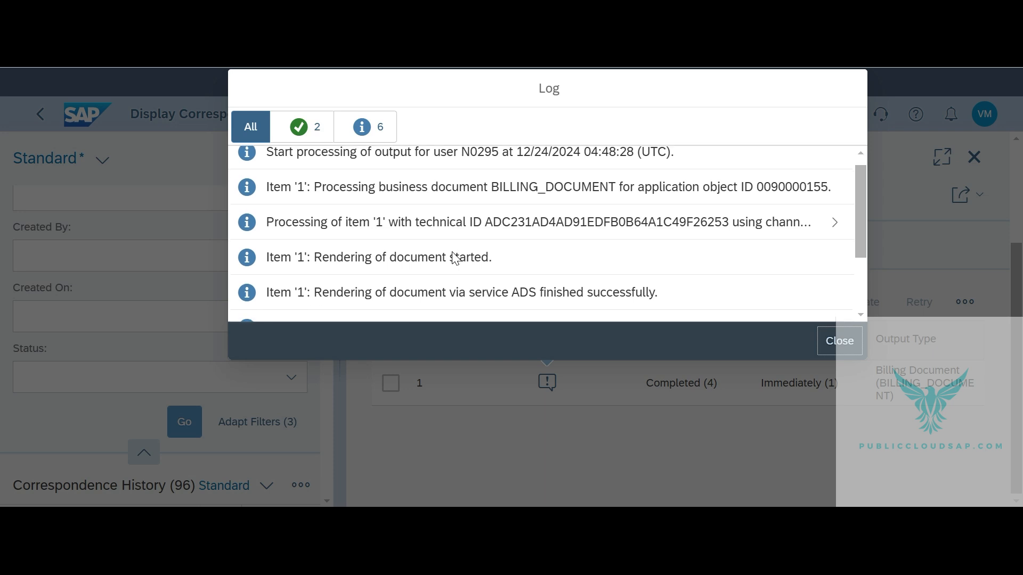
pyautogui.click(364, 133)
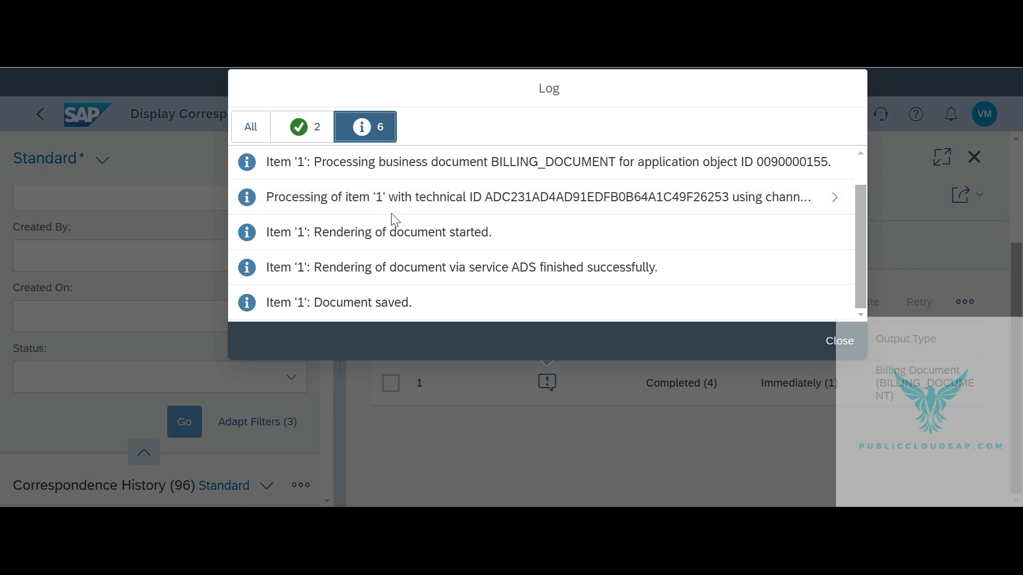
pyautogui.press('capslock')
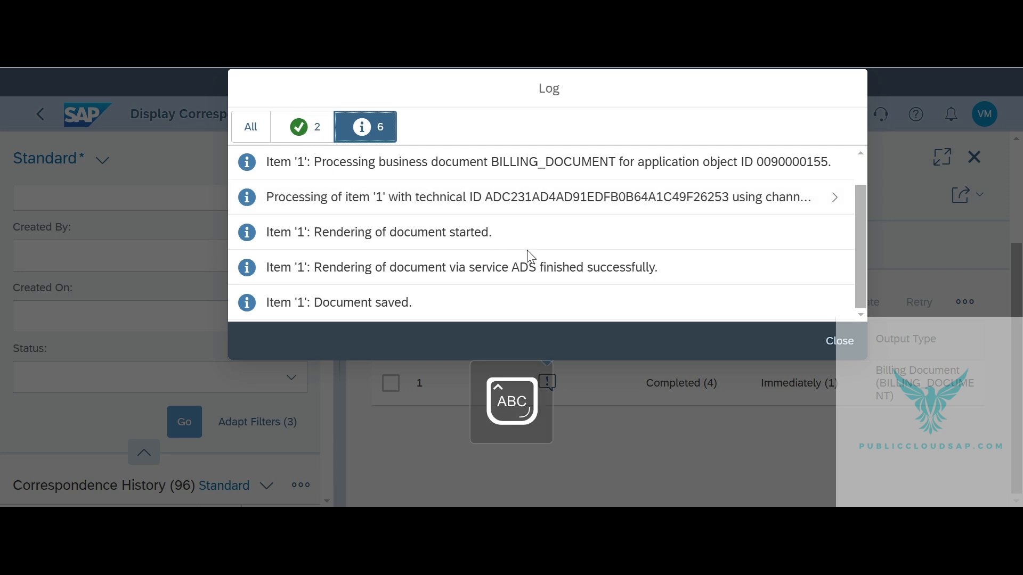
pyautogui.press('capslock')
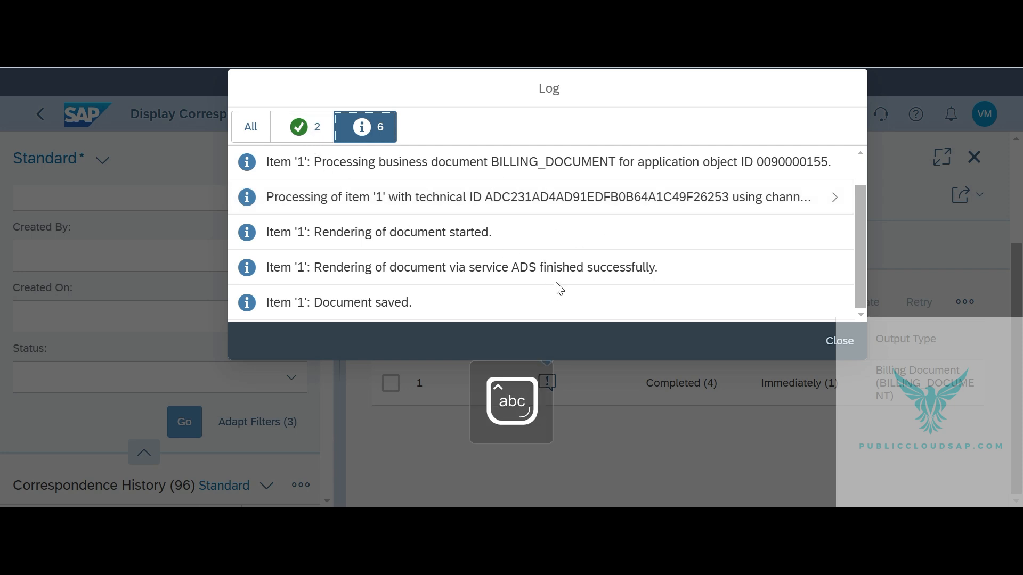